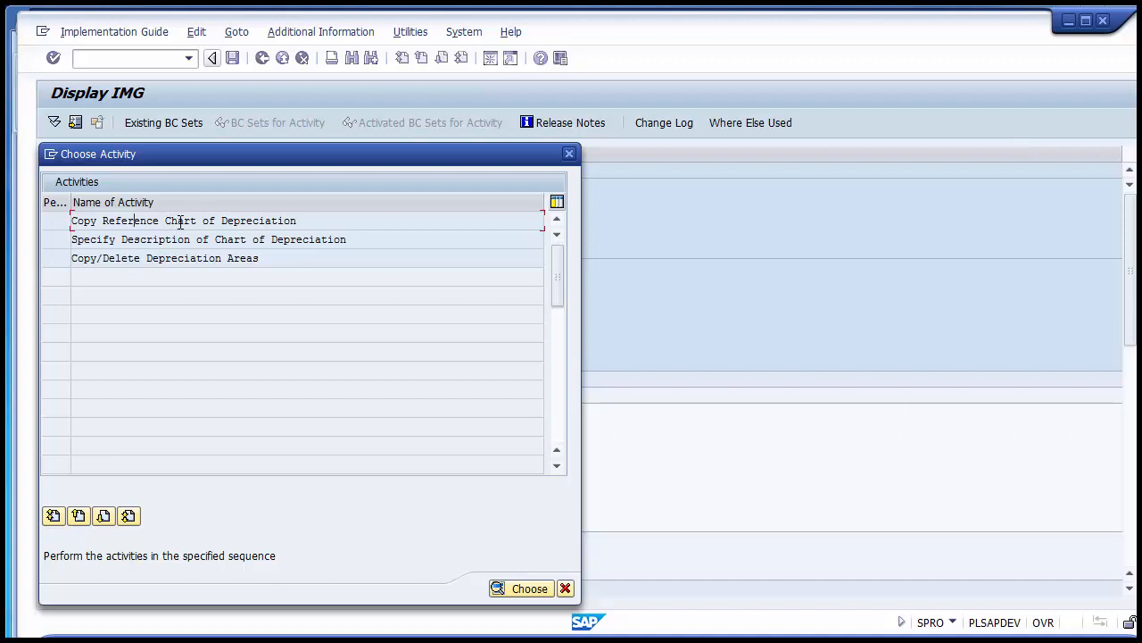
Open the Copy Reference Chart of Depreciation activity, and start a copy with the available source charts listed
double_click(180, 223)
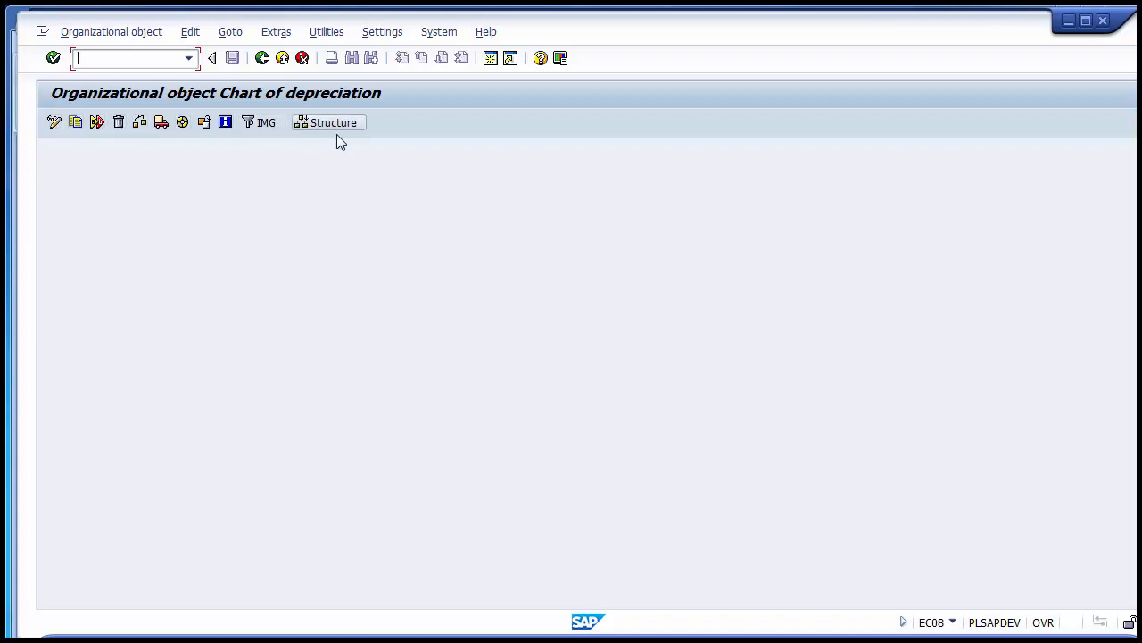
click(76, 125)
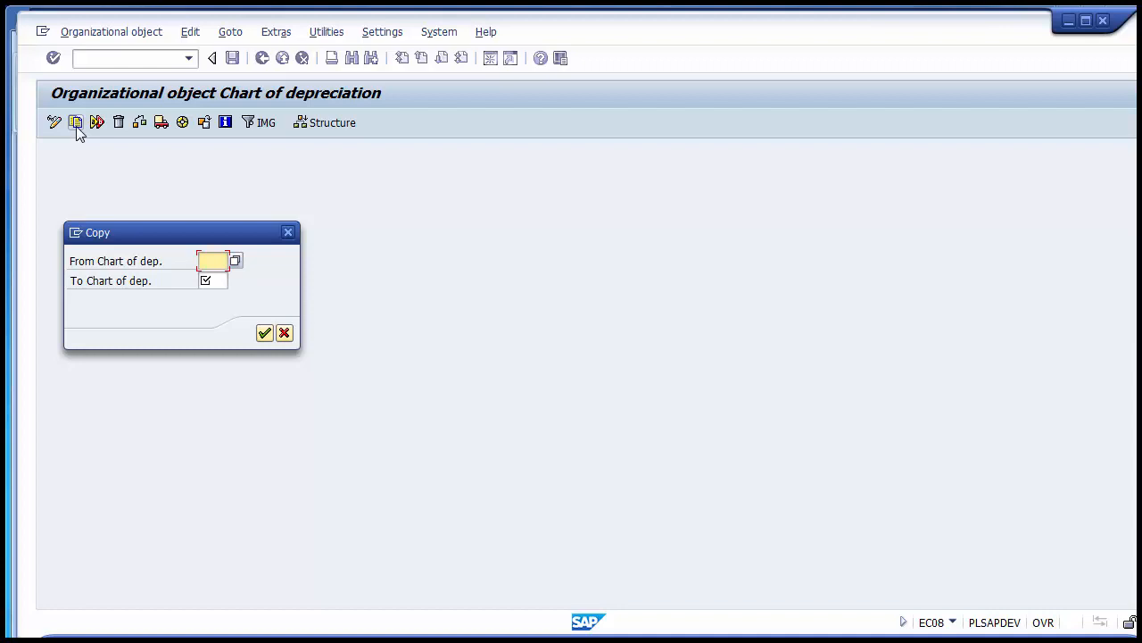
click(236, 264)
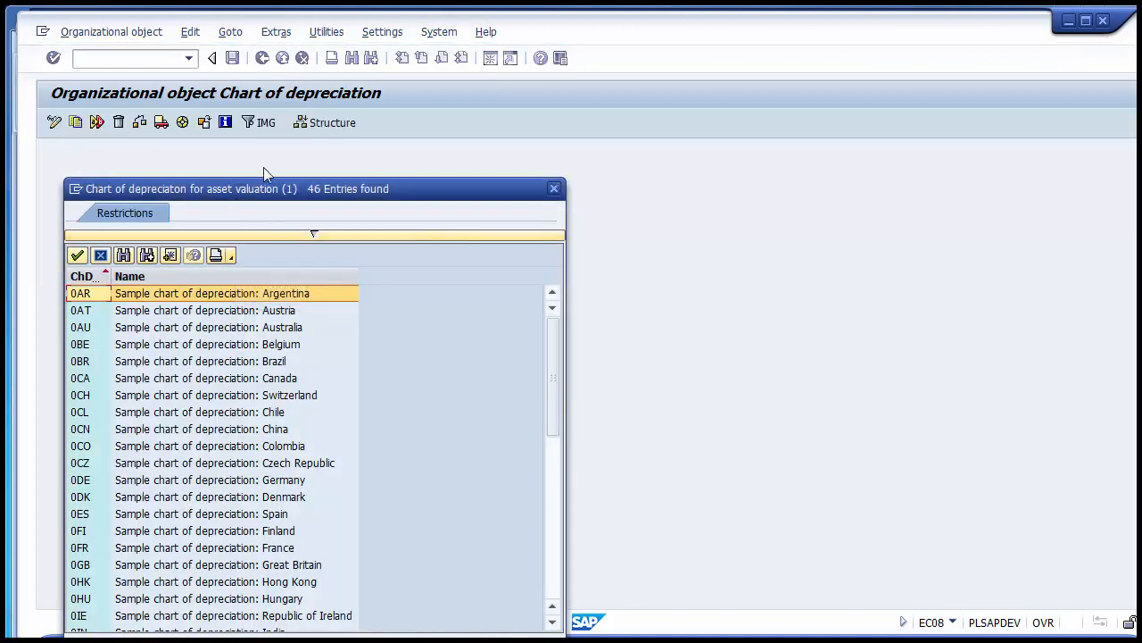
drag(227, 191, 430, 97)
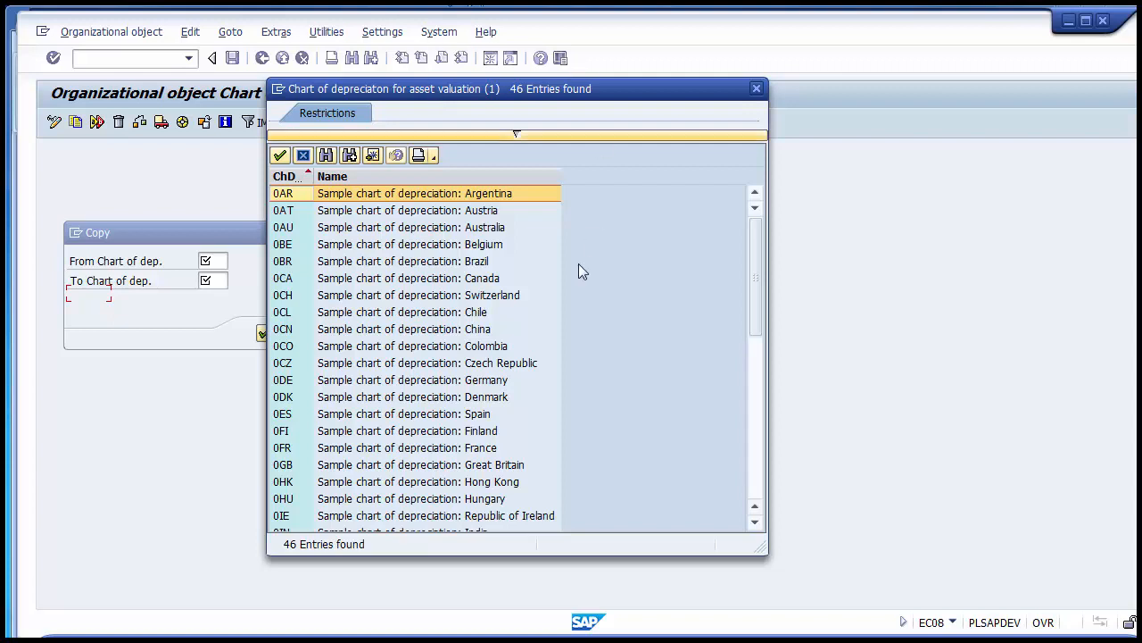
Examine the country-specific sample charts of depreciation offered as the copy source
click(486, 214)
key(Down)
key(Down)
key(Down)
key(Down)
key(Down)
key(Down)
key(Down)
key(Down)
key(Down)
key(Down)
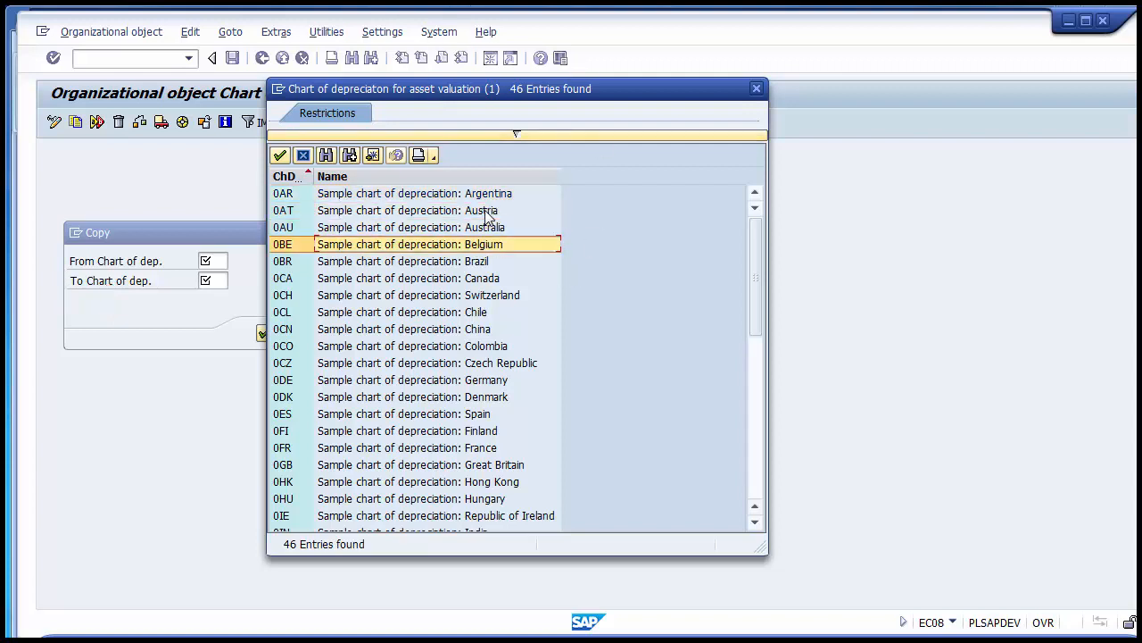
key(Down)
key(Down)
key(Down)
key(Down)
key(Down)
key(Down)
key(Down)
key(Down)
key(Down)
key(Down)
key(Down)
key(Down)
key(Down)
key(Down)
key(Down)
key(Down)
key(Down)
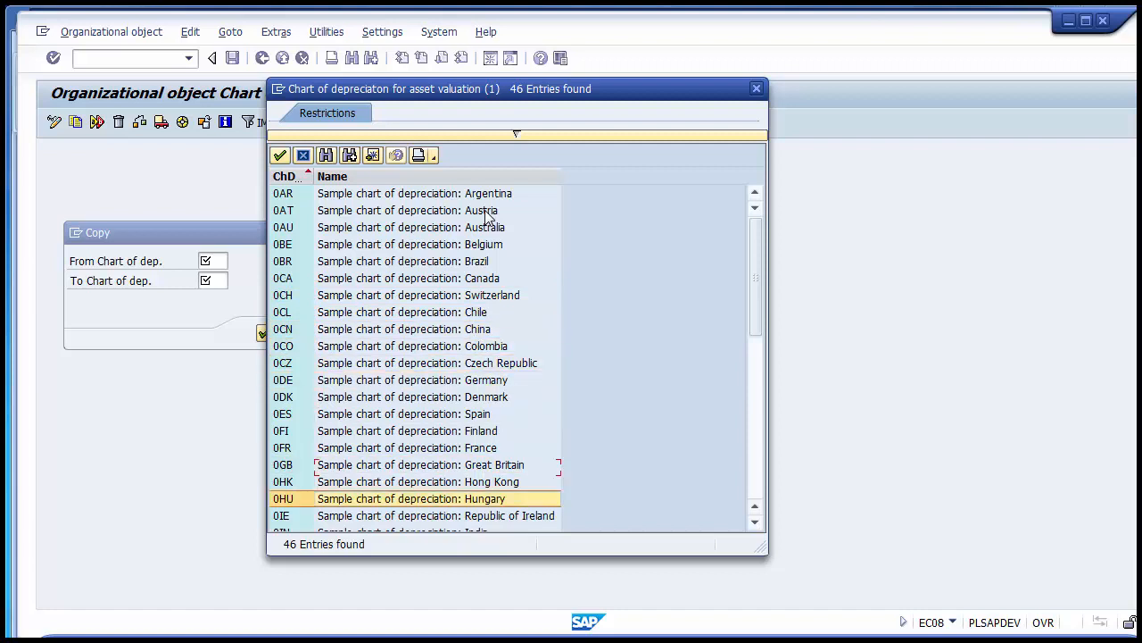
key(Up)
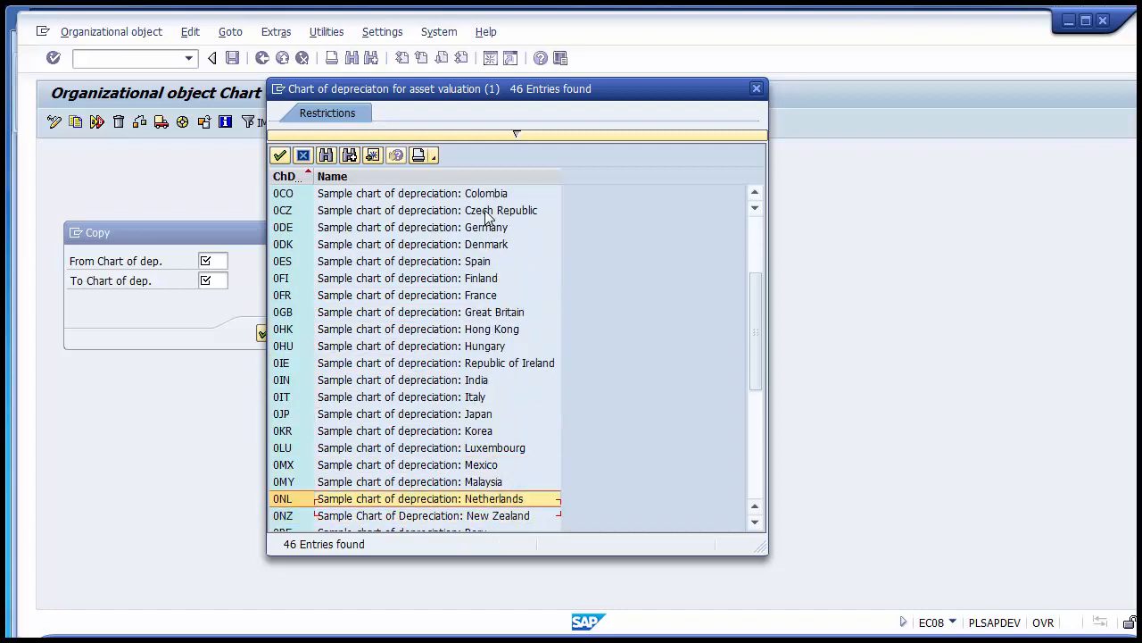
key(Up)
key(Up)
key(Up)
key(Up)
key(Up)
key(Up)
key(Up)
key(Up)
key(Up)
key(Up)
key(Up)
key(Up)
key(Up)
key(Up)
key(Up)
key(Up)
key(Up)
key(Up)
key(Up)
key(Up)
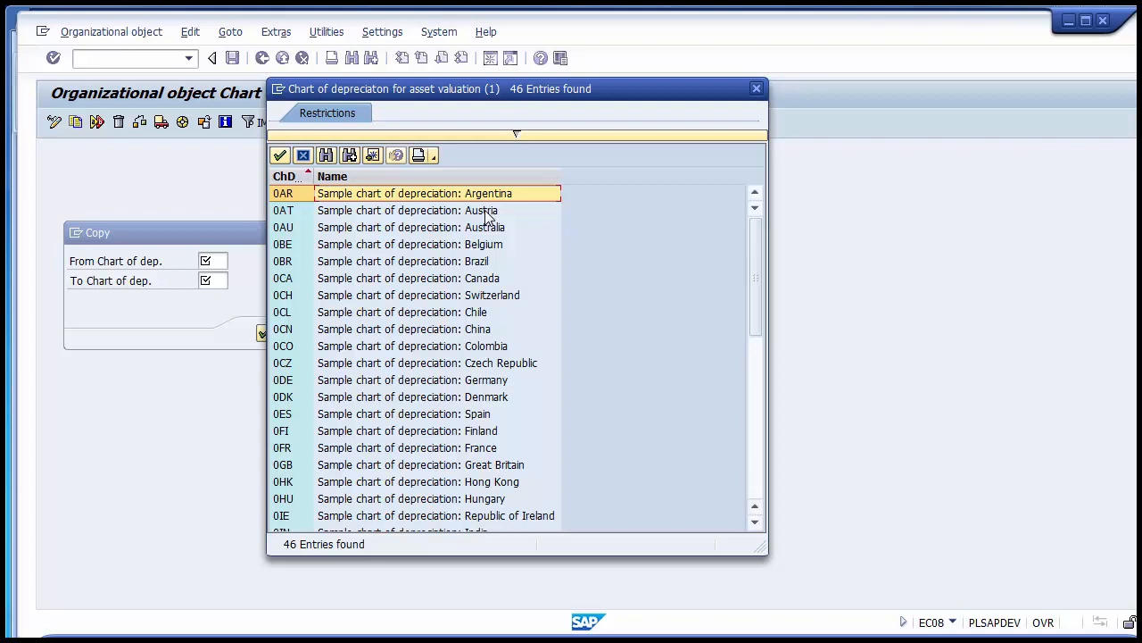
Choose 0IN, the sample chart of depreciation for India, as the source chart
key(Down)
key(Down)
key(Down)
key(Down)
key(Down)
key(Down)
key(Down)
key(Down)
key(Down)
key(Down)
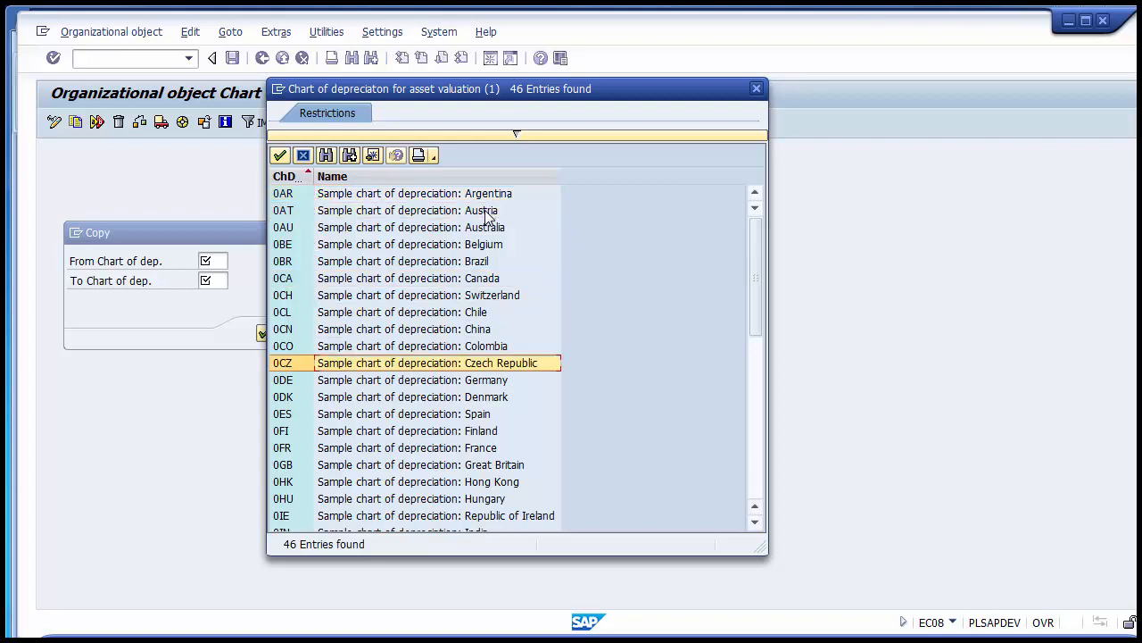
key(Down)
key(Down)
key(Down)
key(Down)
key(Down)
key(Down)
key(Down)
key(Down)
key(Down)
key(Down)
key(Down)
key(Down)
key(Down)
key(Down)
key(Down)
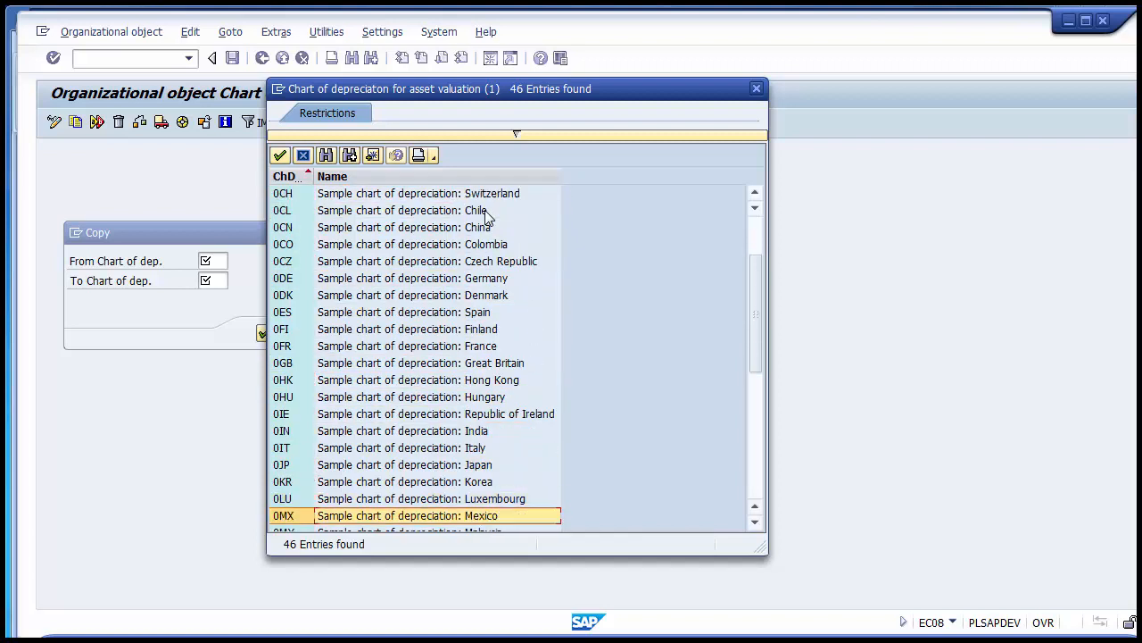
key(Up)
key(Up)
key(Up)
key(Up)
key(Up)
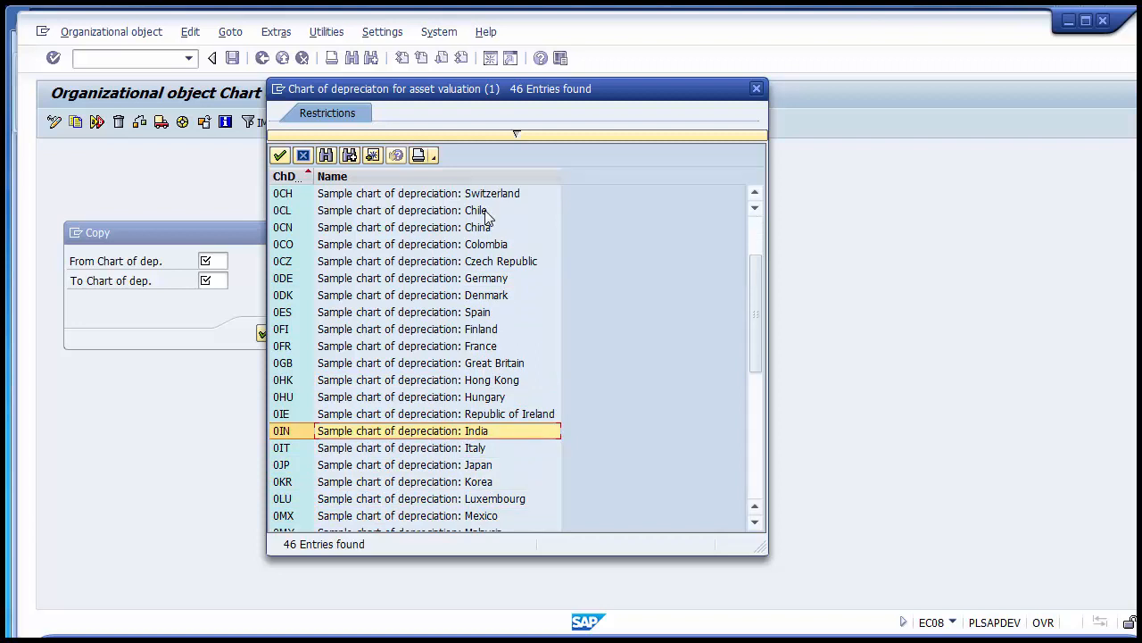
double_click(293, 434)
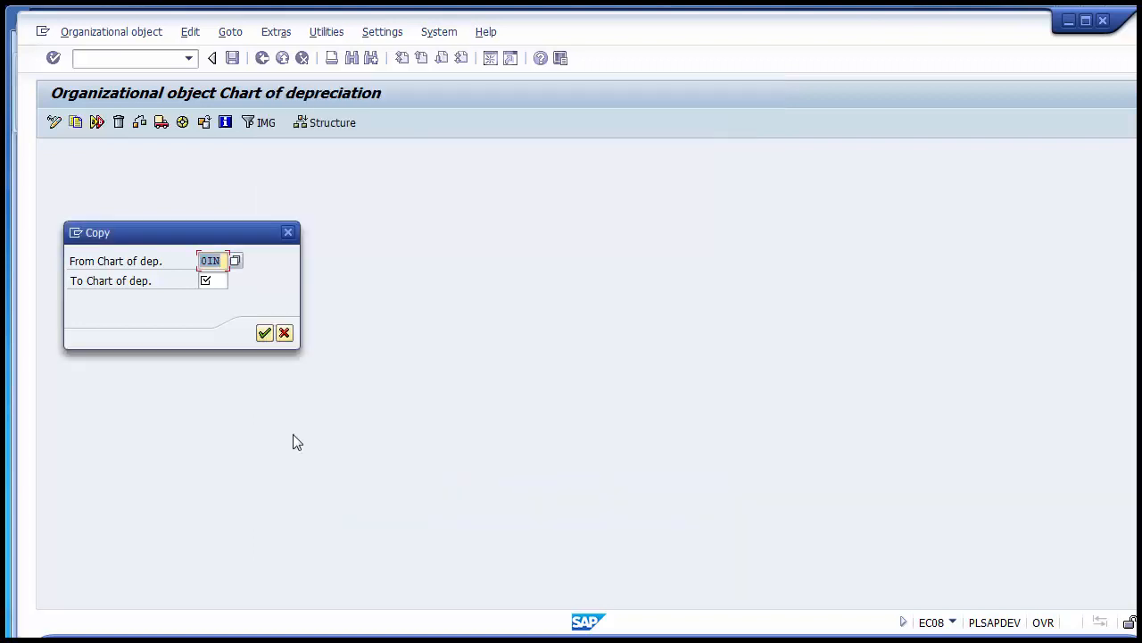
Enter 2000 as the target chart of depreciation and run the copy
click(226, 279)
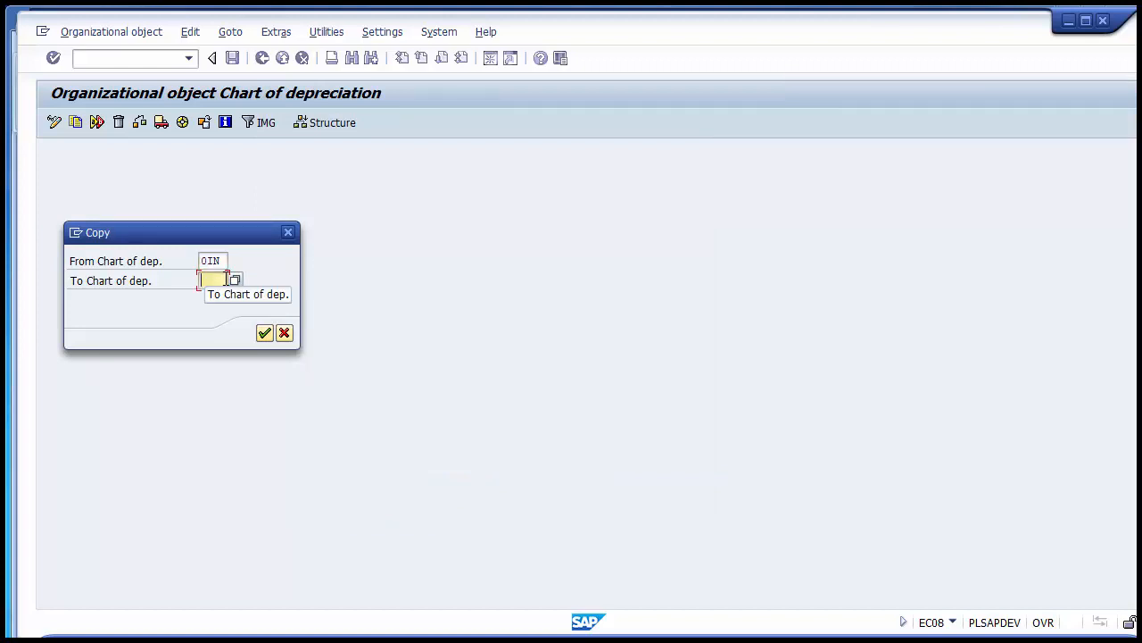
click(210, 281)
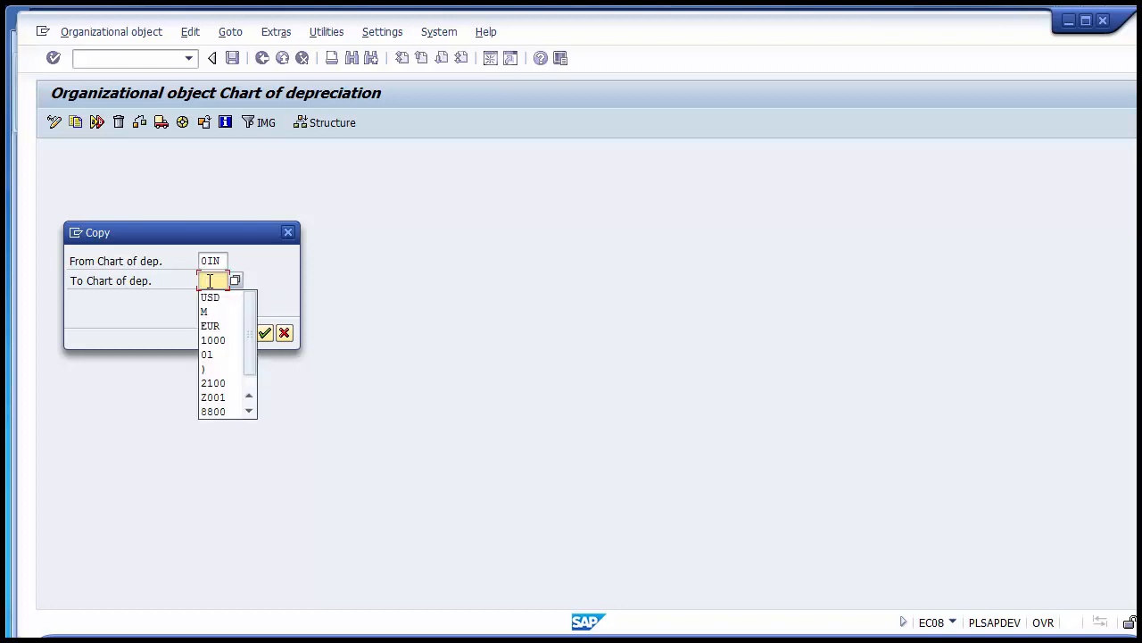
text(2000)
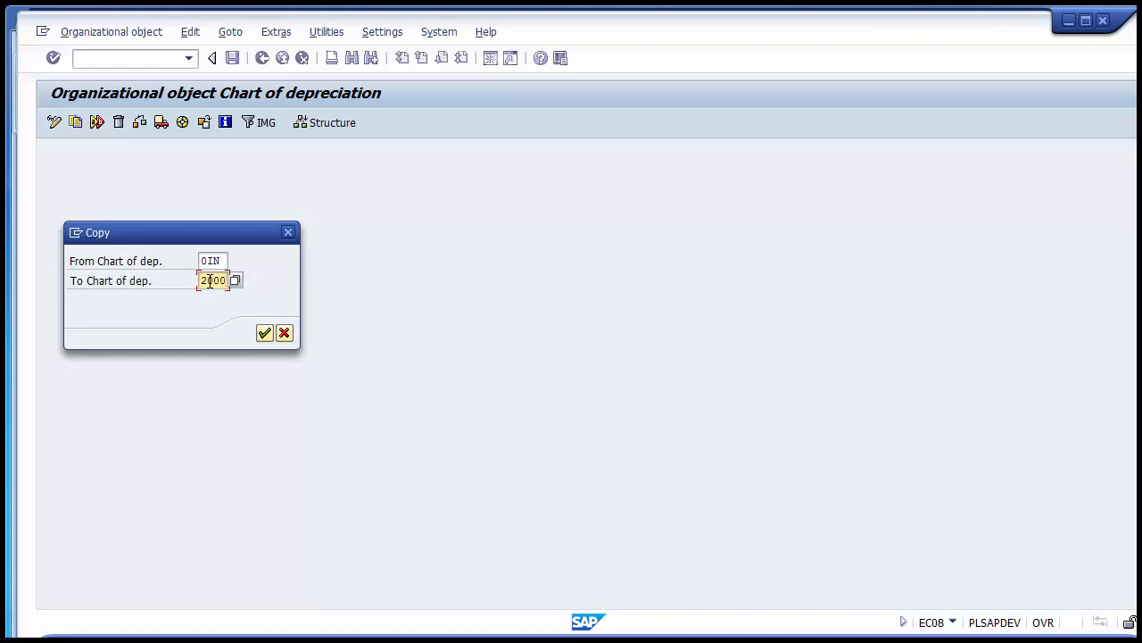
click(264, 334)
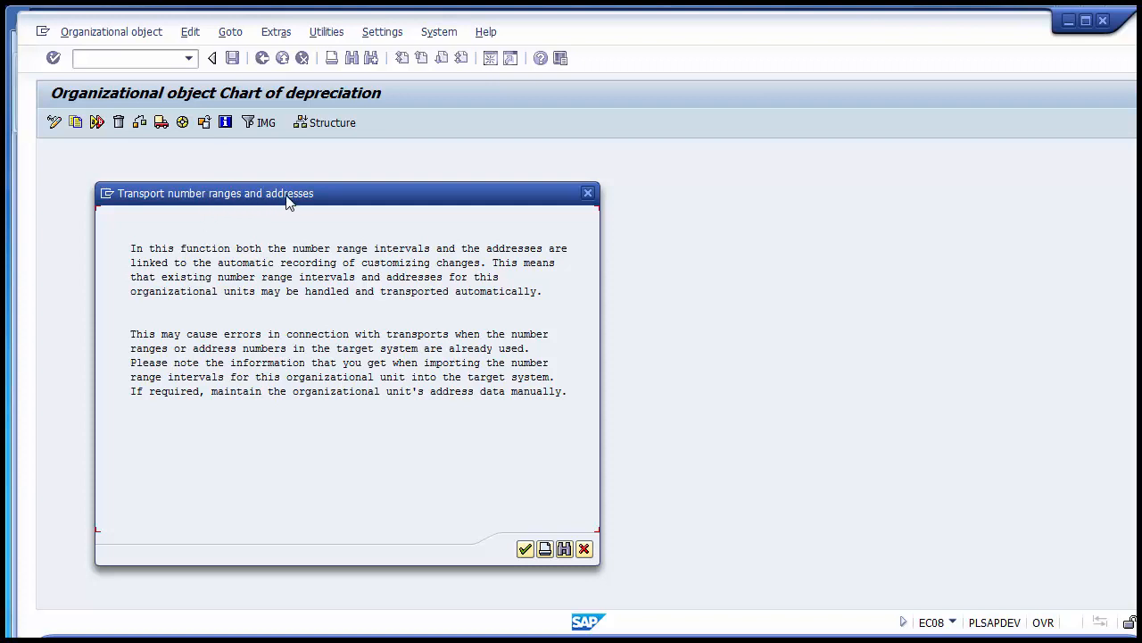
Decline transporting the number ranges and record the chart copy in the proposed customizing request
click(526, 552)
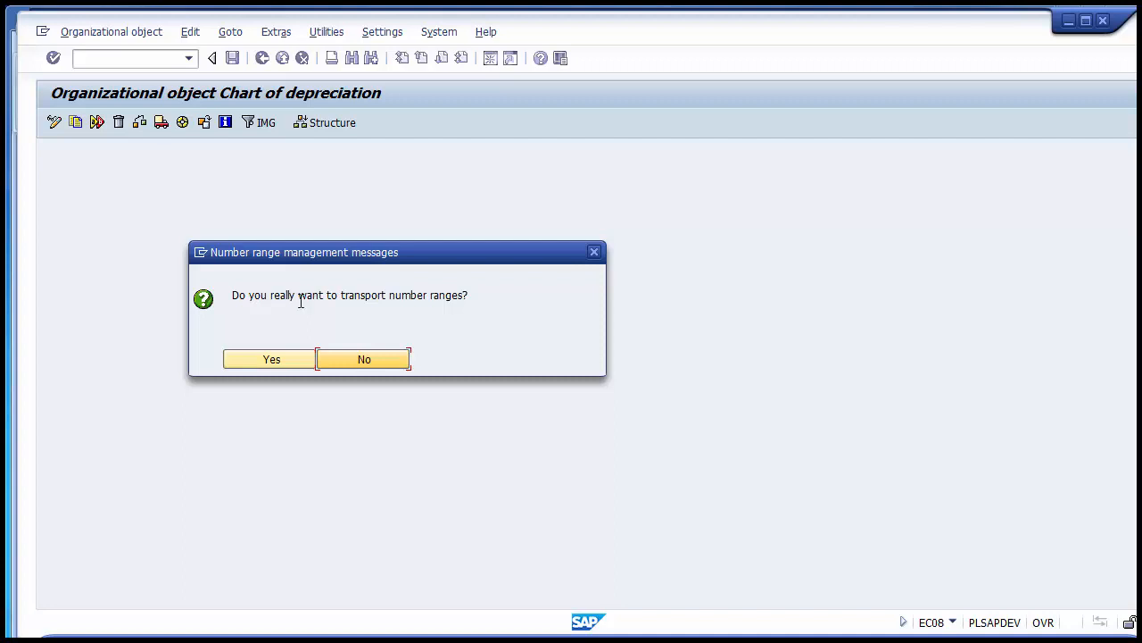
click(350, 362)
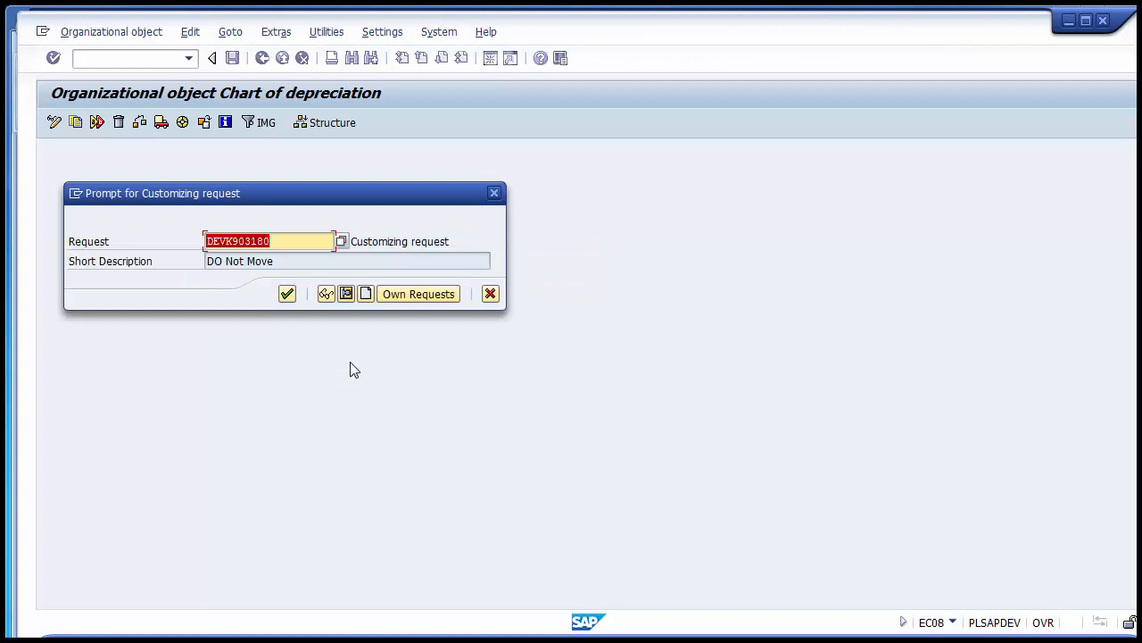
click(288, 296)
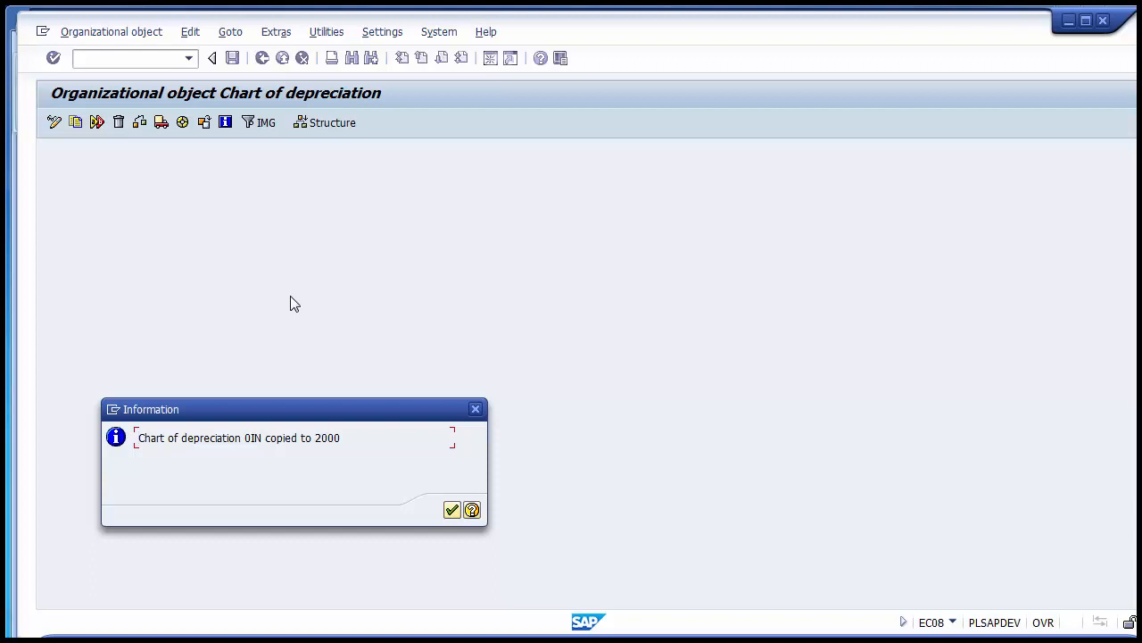
click(452, 511)
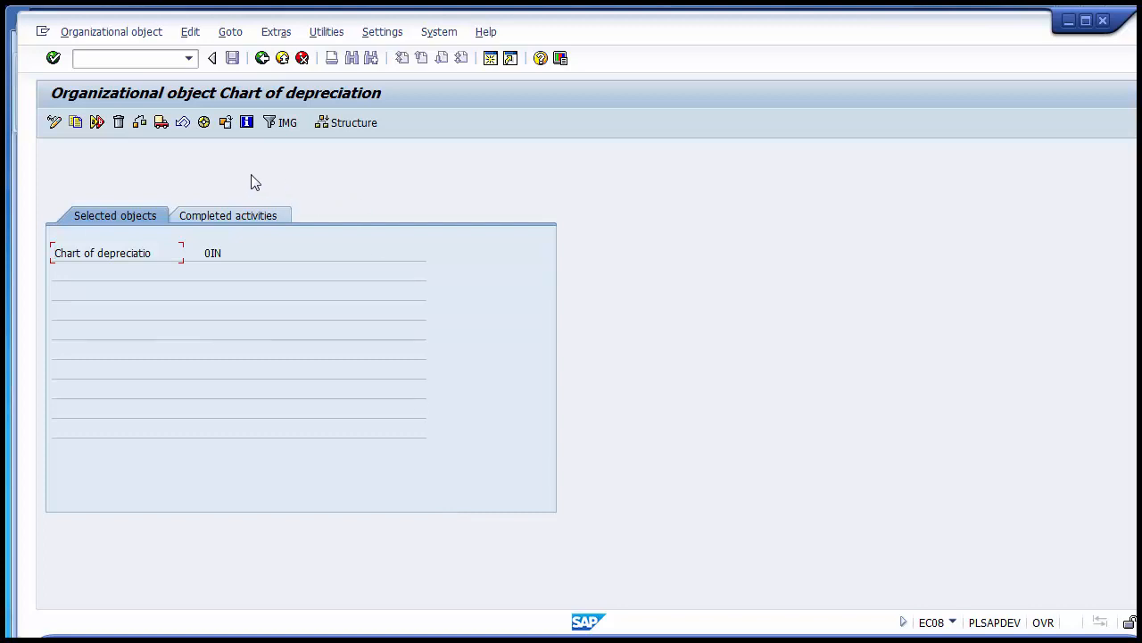
Open the Specify Description of Chart of Depreciation activity and remove the word "Sample" from chart 2000's description
click(262, 59)
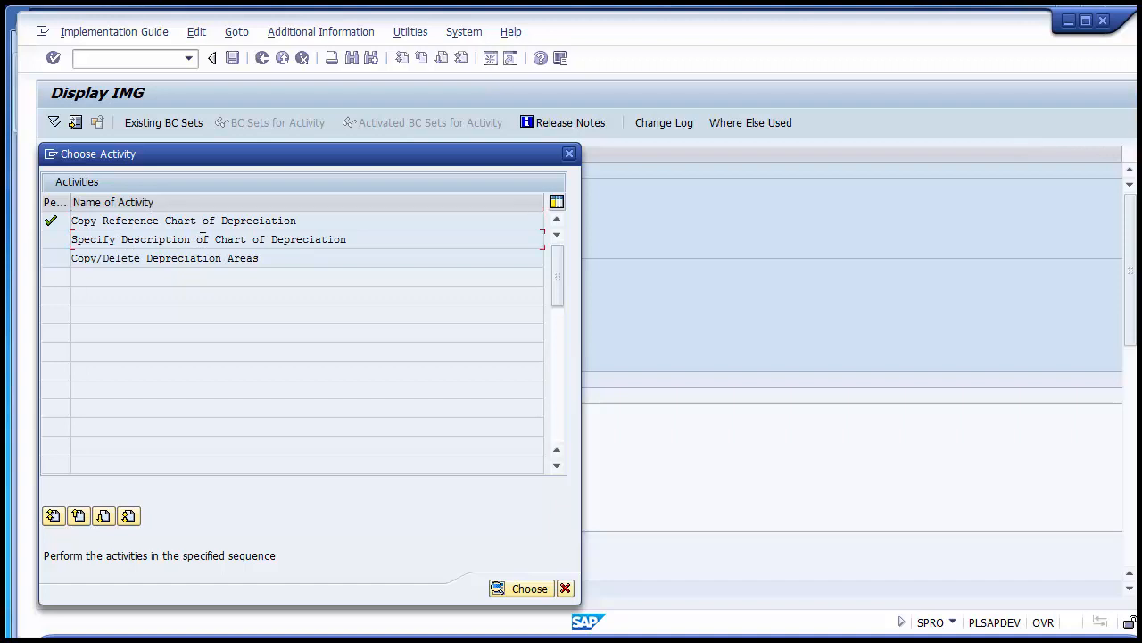
double_click(203, 239)
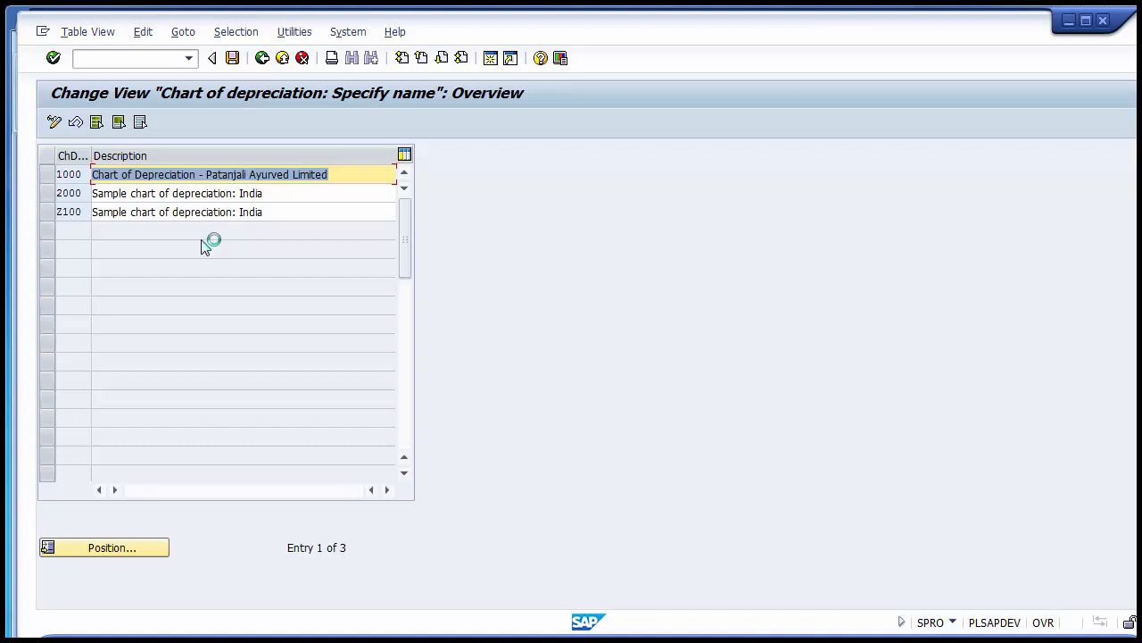
click(125, 196)
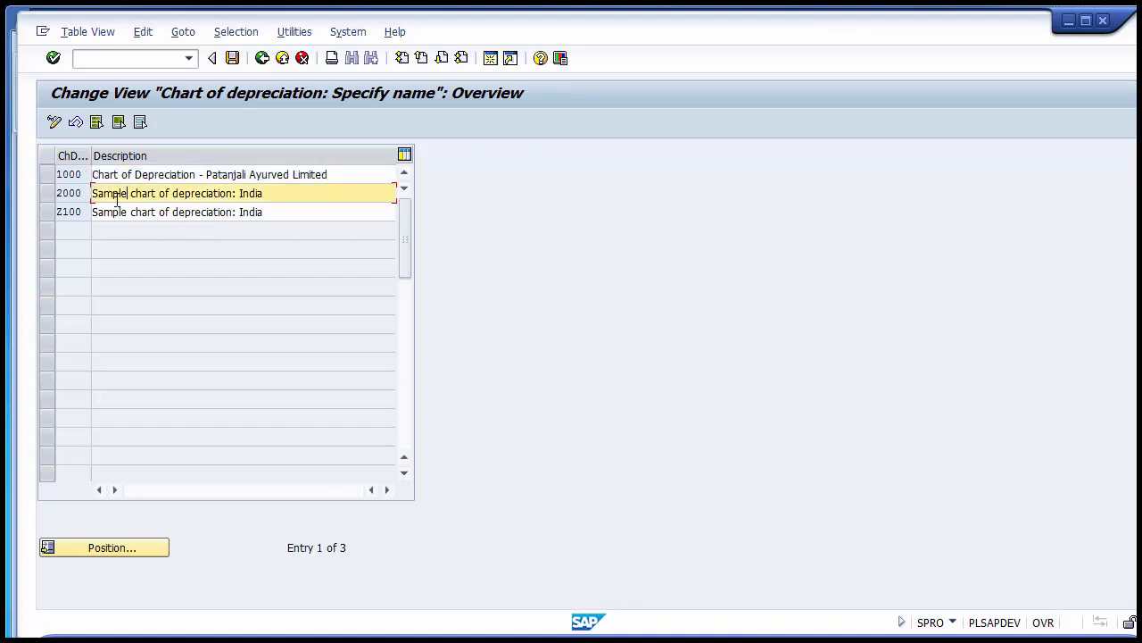
click(47, 193)
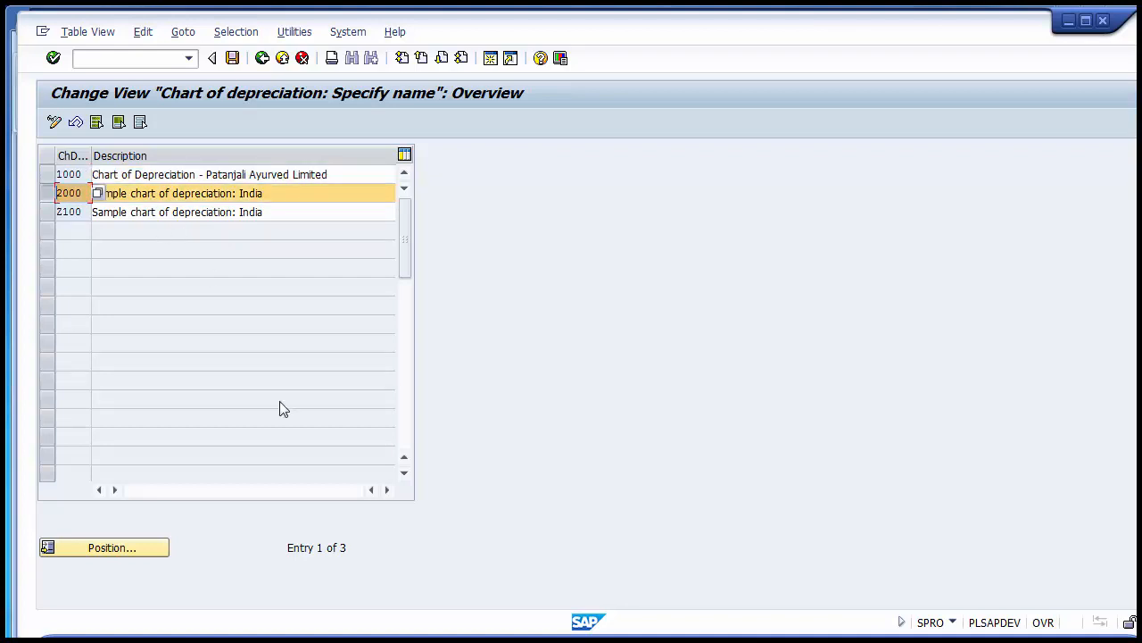
click(133, 197)
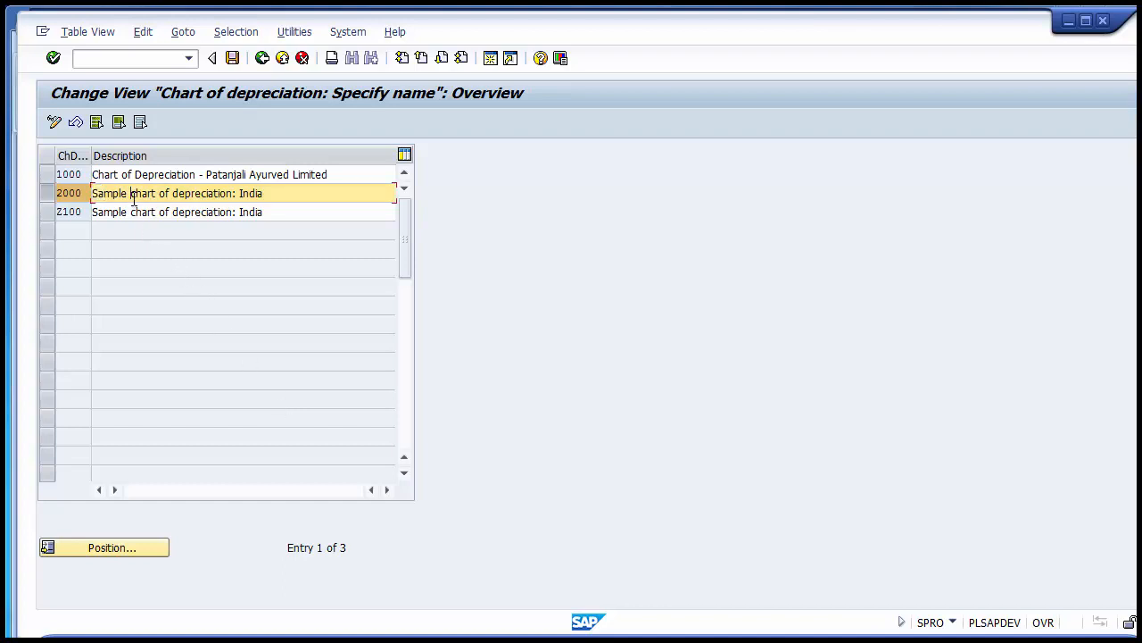
mouse_move(402, 231)
mouse_down()
mouse_move(403, 248)
mouse_move(401, 221)
mouse_up()
key(BackSpace)
key(BackSpace)
key(BackSpace)
key(BackSpace)
key(BackSpace)
key(BackSpace)
key(BackSpace)
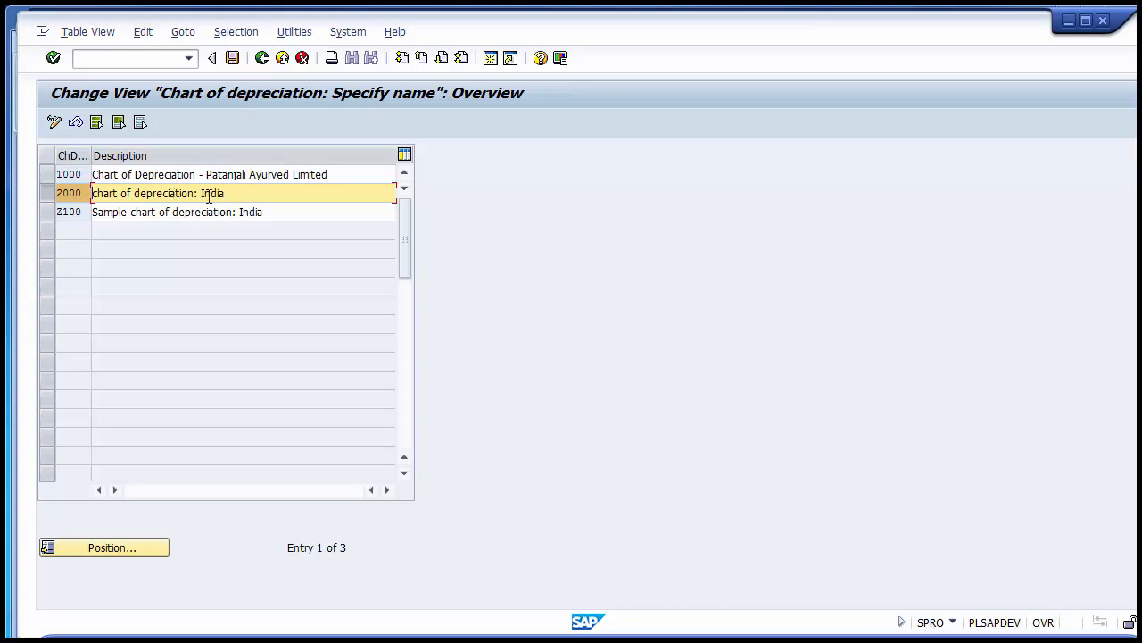
Replace the country ending of chart 2000's description so that it reads "chart of depreciation 2000"
click(290, 195)
key(BackSpace)
key(BackSpace)
key(BackSpace)
key(BackSpace)
key(BackSpace)
text(2000)
key(BackSpace)
key(BackSpace)
key(BackSpace)
key(BackSpace)
text(Idi)
key(BackSpace)
key(BackSpace)
text(2000)
drag(219, 192, 84, 193)
click(240, 193)
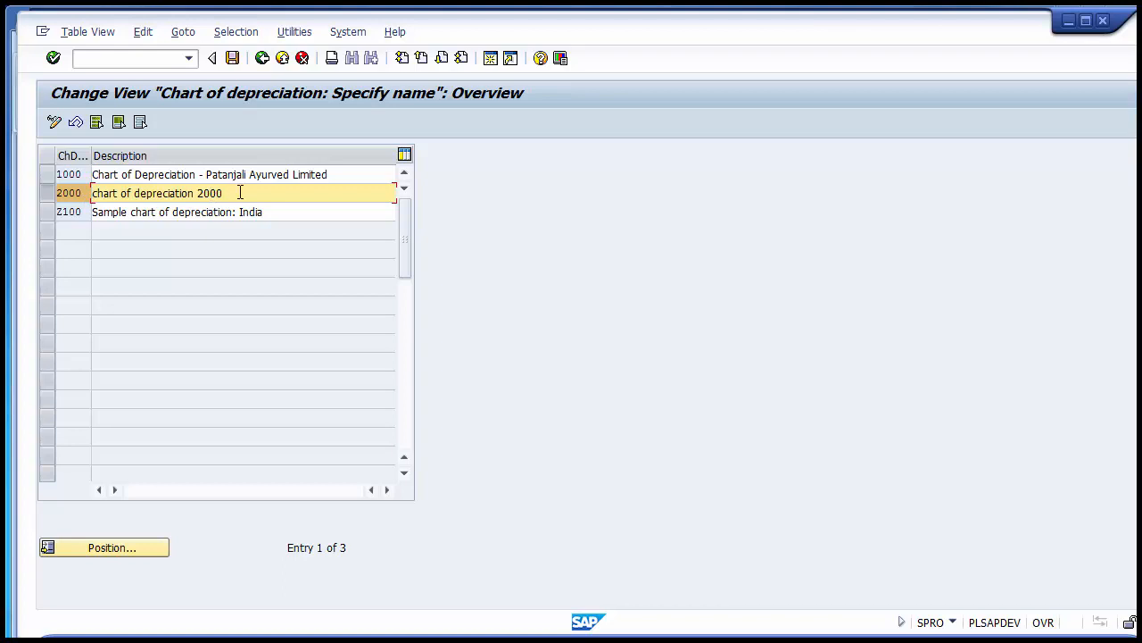
Save the new description in the proposed customizing request and return to the activity list
click(233, 59)
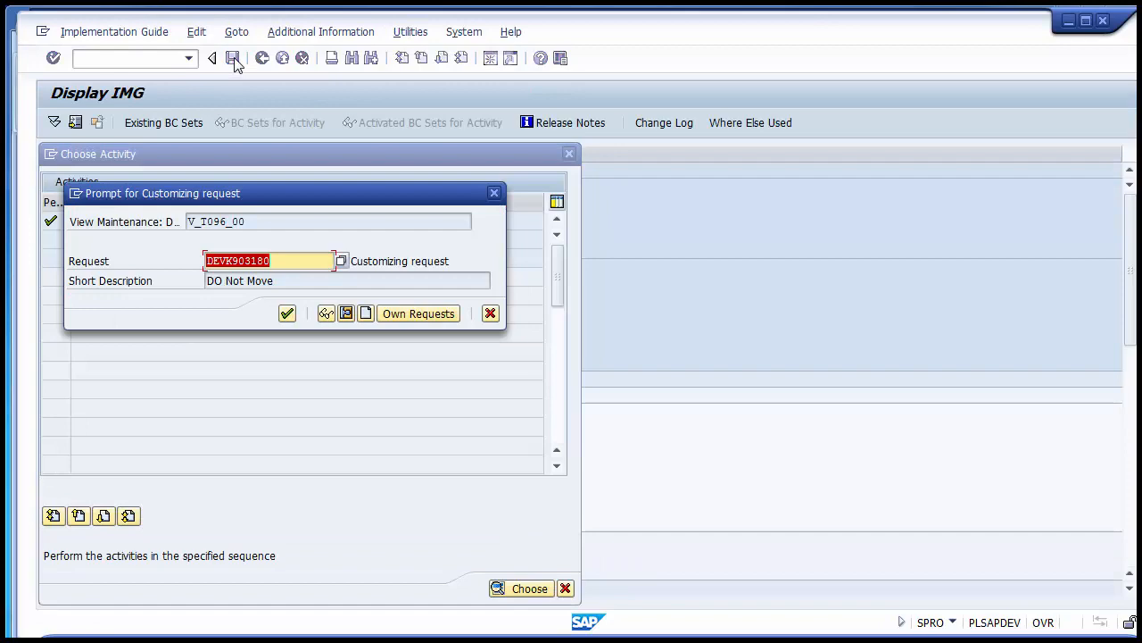
click(287, 313)
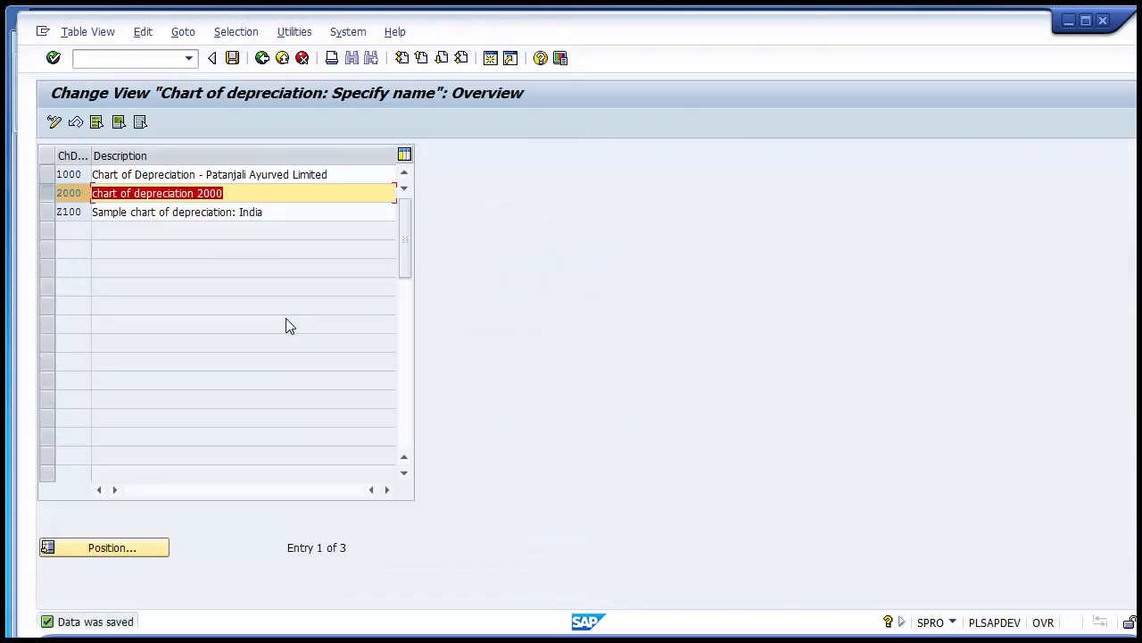
click(264, 61)
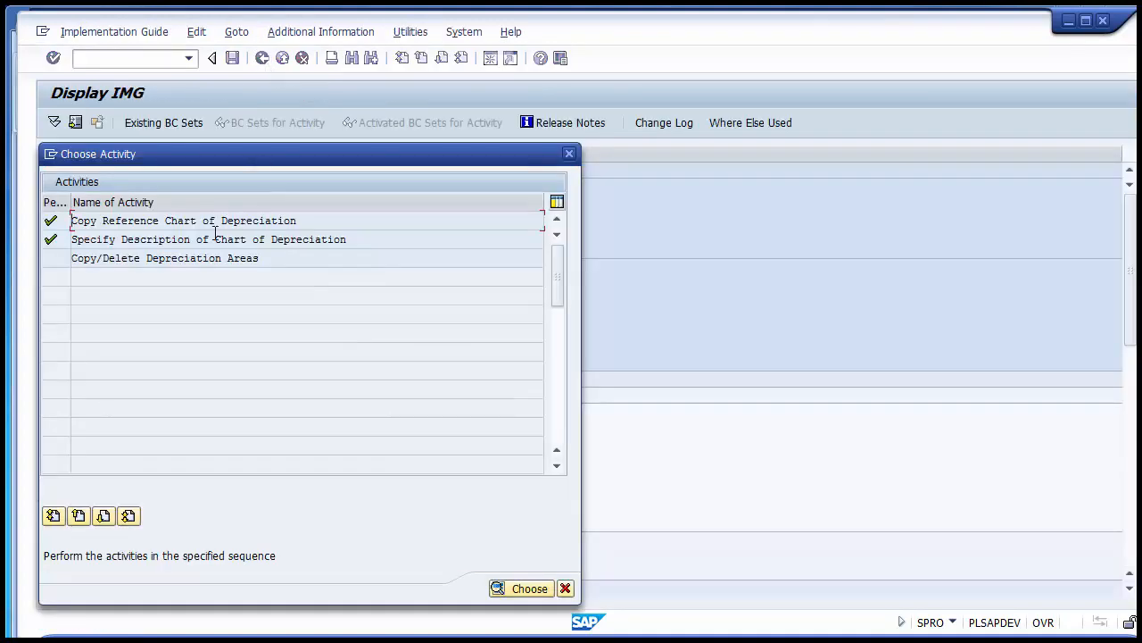
Open the Copy/Delete Depreciation Areas activity with chart of depreciation 2000 as the work area
click(204, 257)
double_click(168, 259)
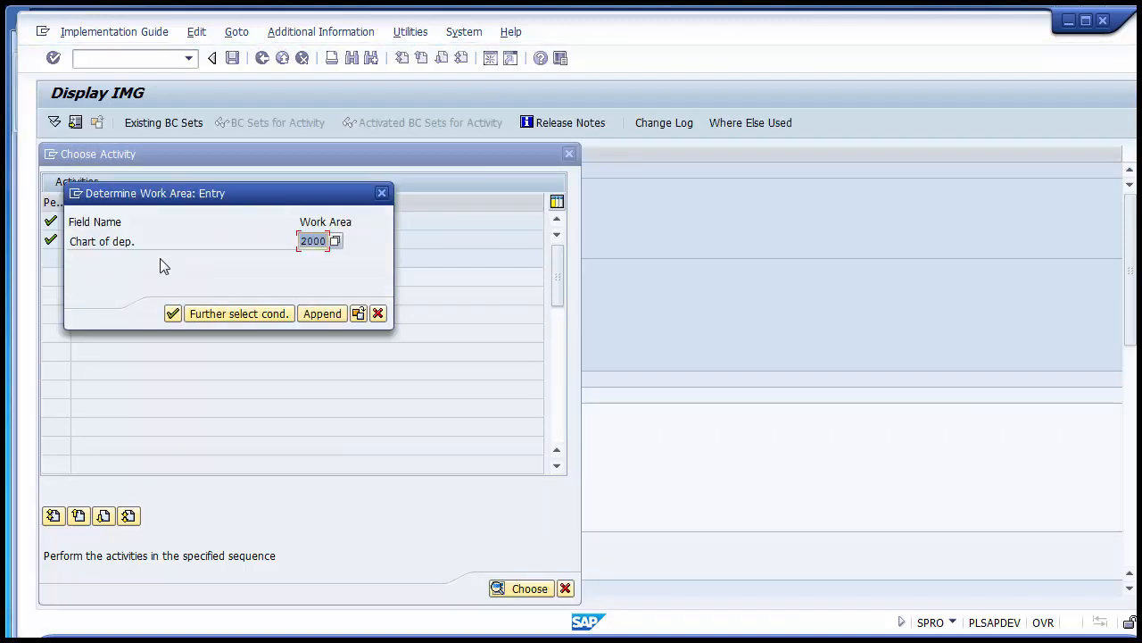
drag(185, 197, 392, 188)
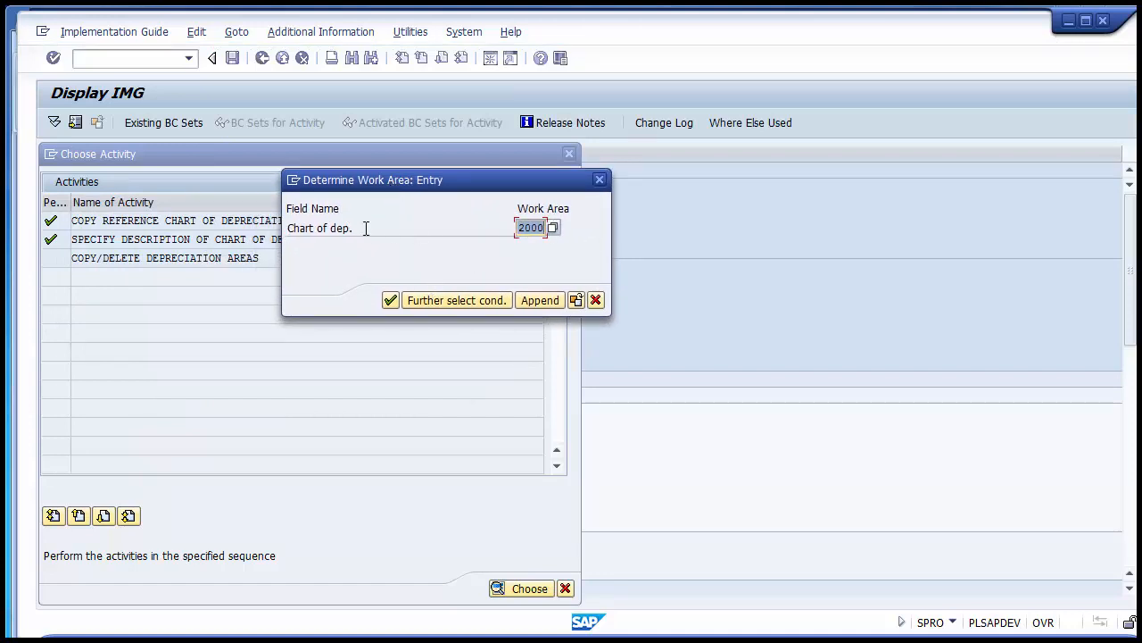
click(519, 230)
key(Return)
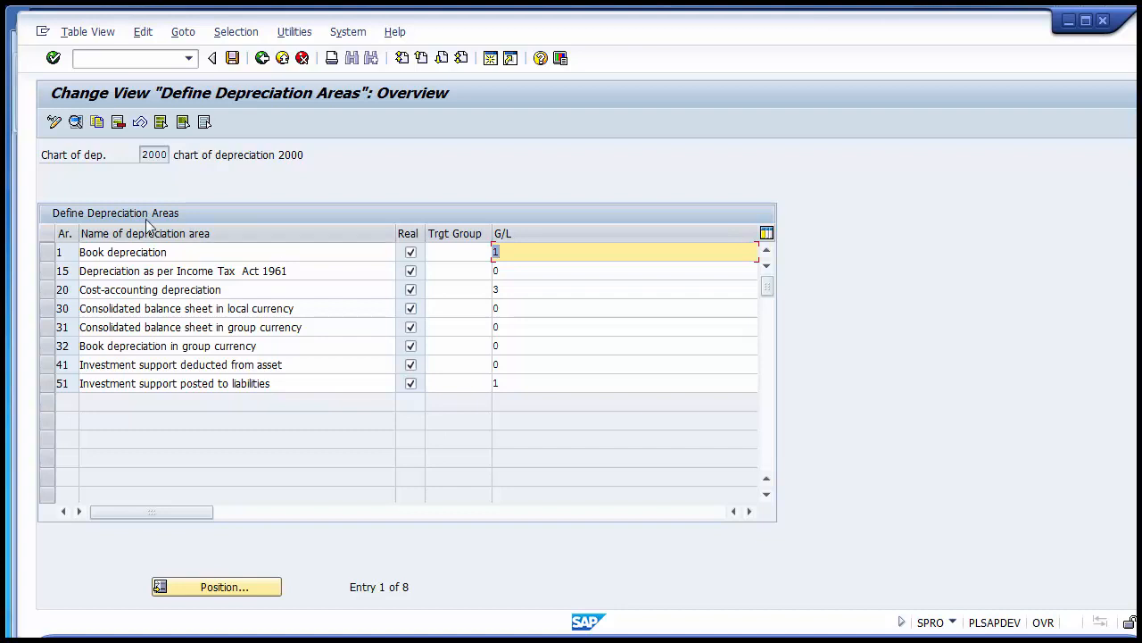
Review the depreciation areas defined for chart 2000, highlighting book depreciation and the Income Tax Act area 15
click(65, 255)
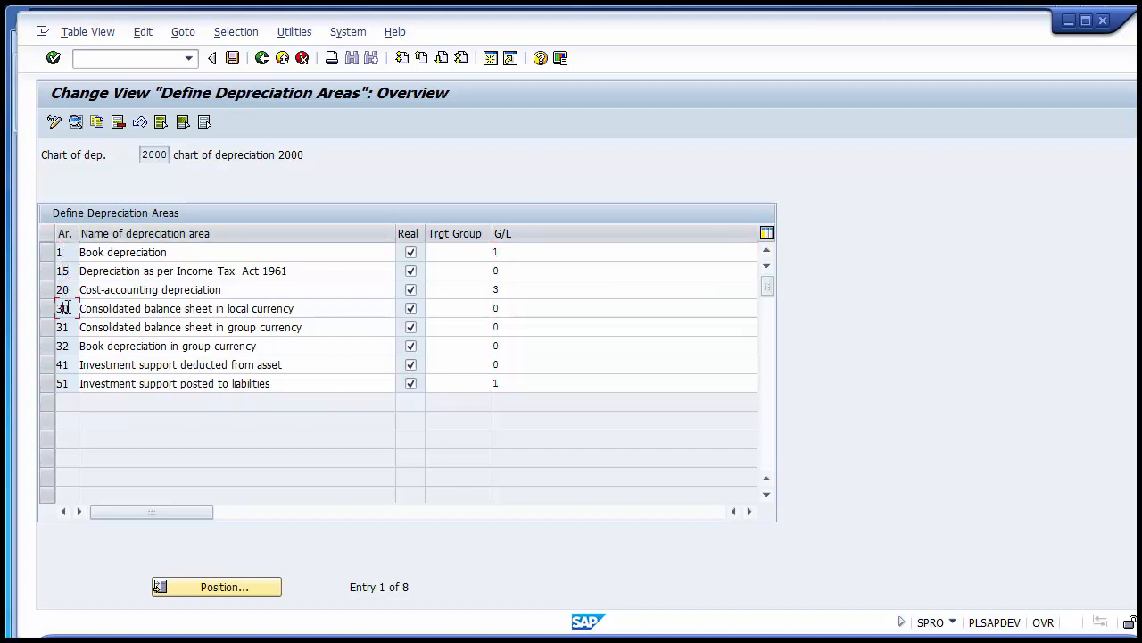
click(66, 352)
click(63, 382)
click(72, 254)
click(51, 257)
click(51, 257)
click(50, 275)
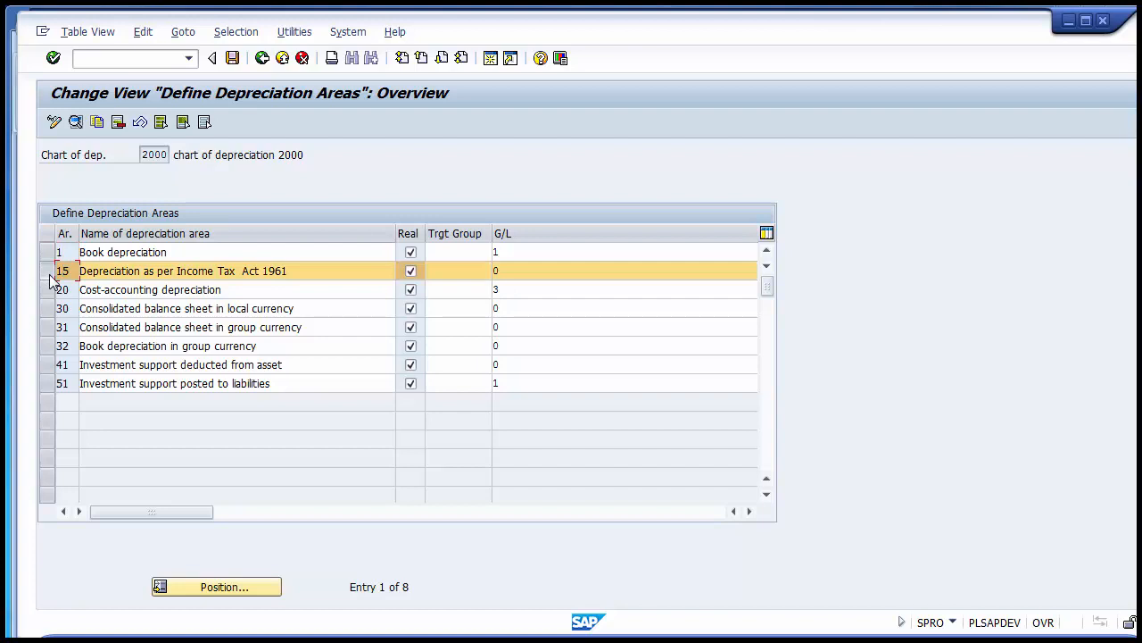
Delete depreciation areas 20, 30, 32, 41 and 51 from chart of depreciation 2000, leaving areas 1, 15 and 31 out of the selection
click(51, 276)
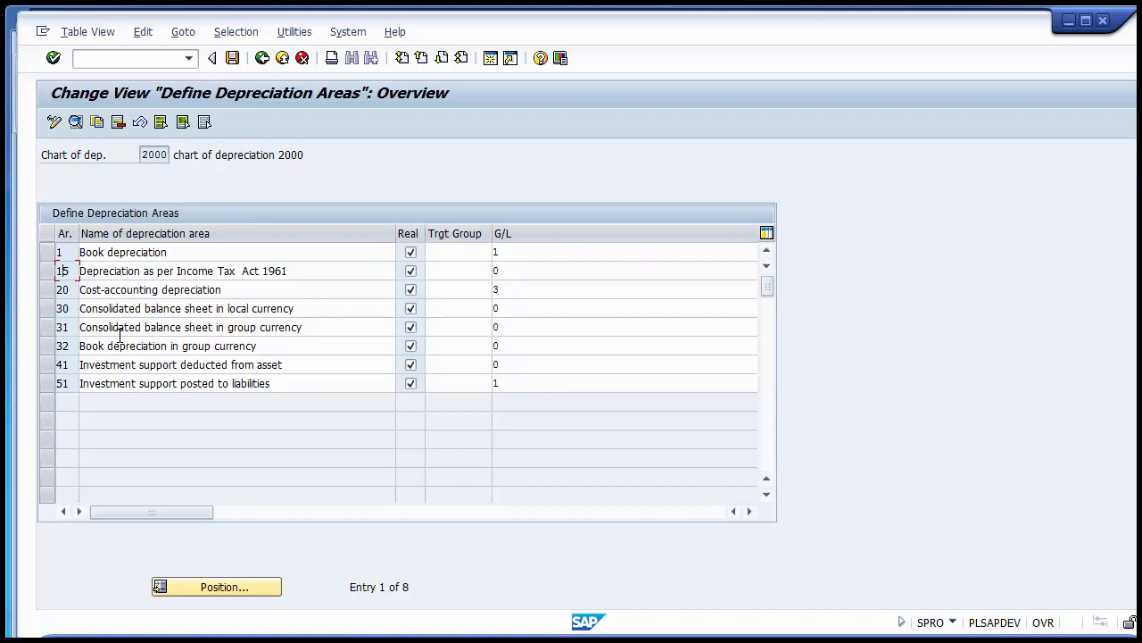
click(48, 291)
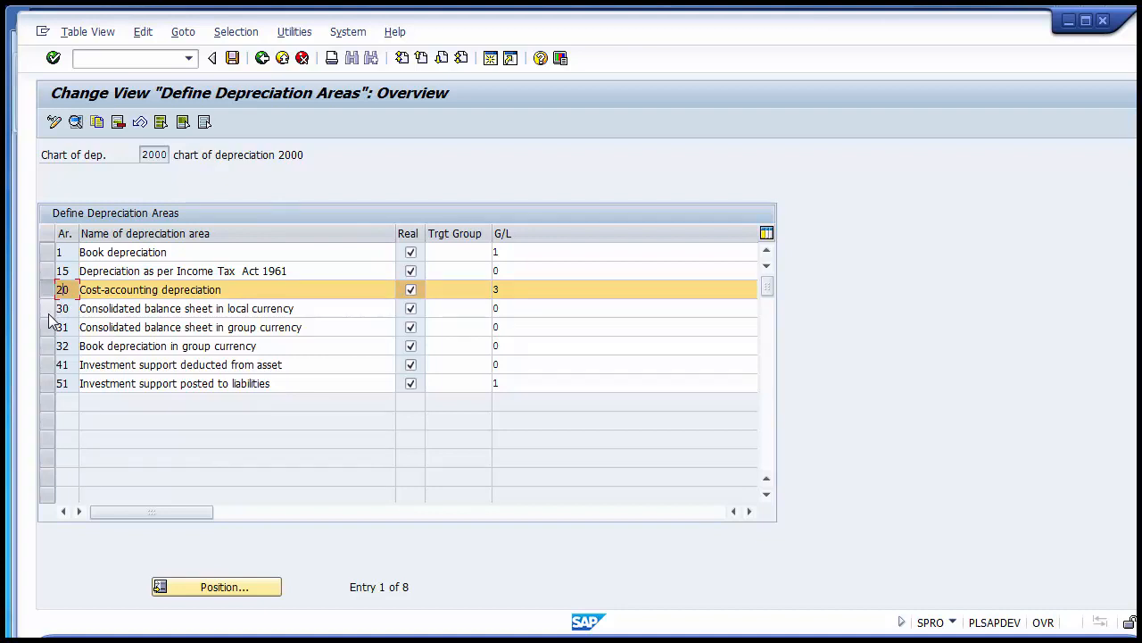
click(49, 309)
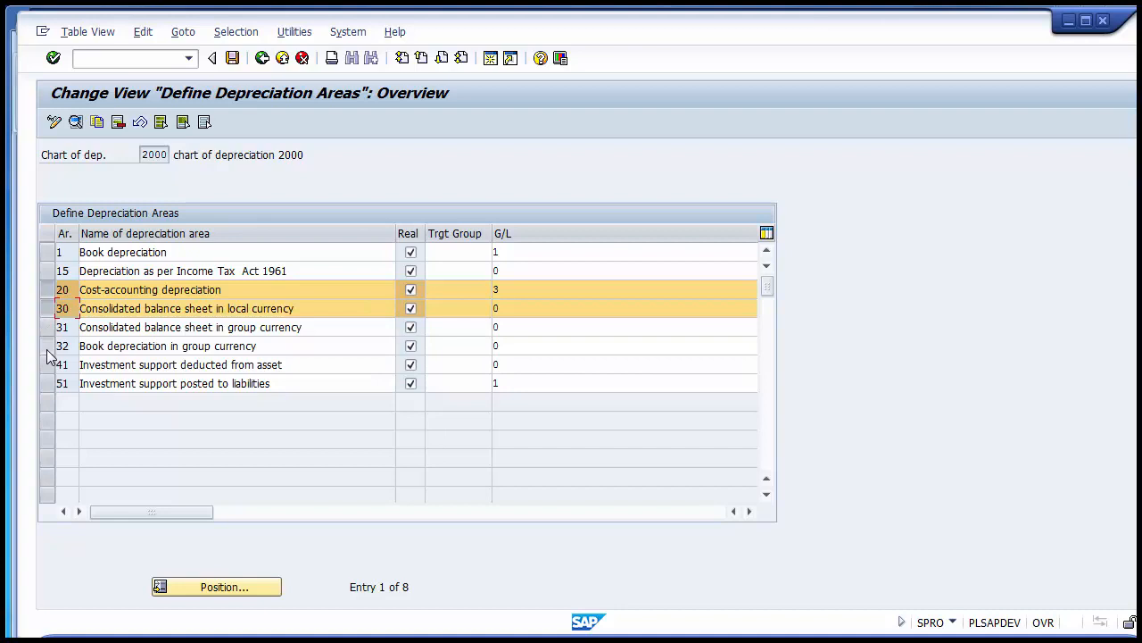
click(48, 347)
click(48, 365)
click(48, 384)
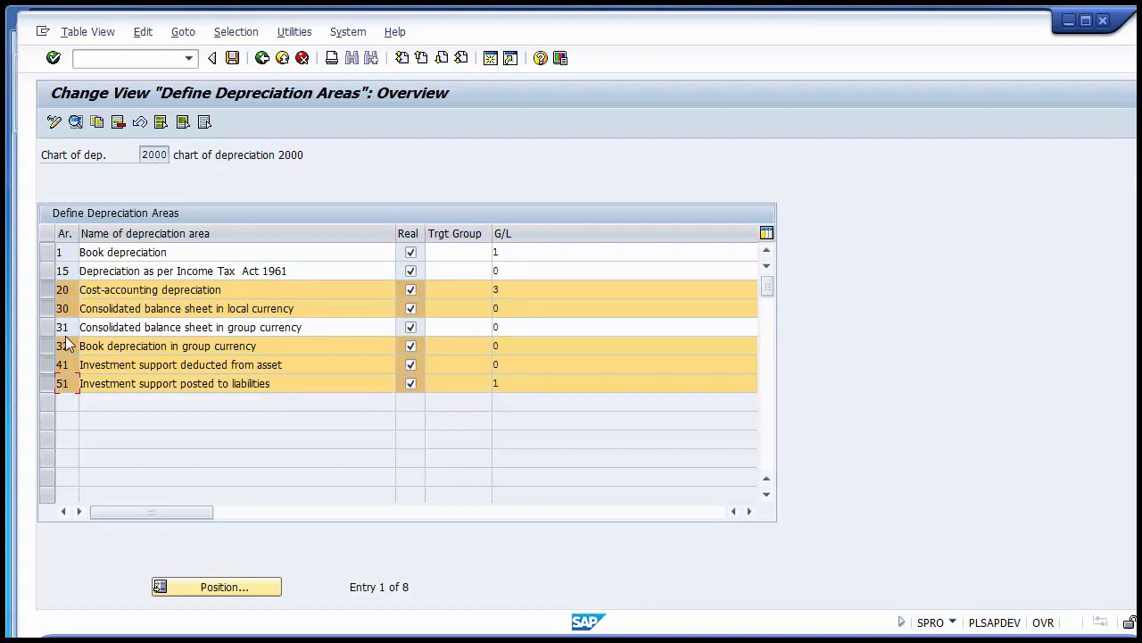
click(123, 127)
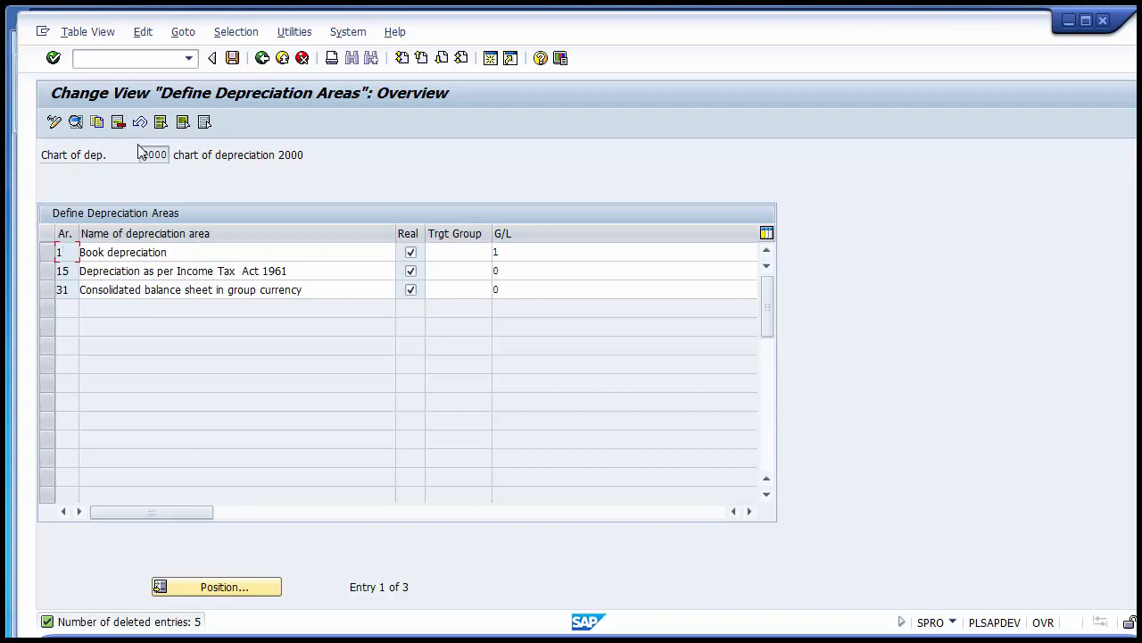
Check the areas left in chart 2000, save the deletions in the proposed customizing request and return to the activity list
drag(141, 156, 169, 159)
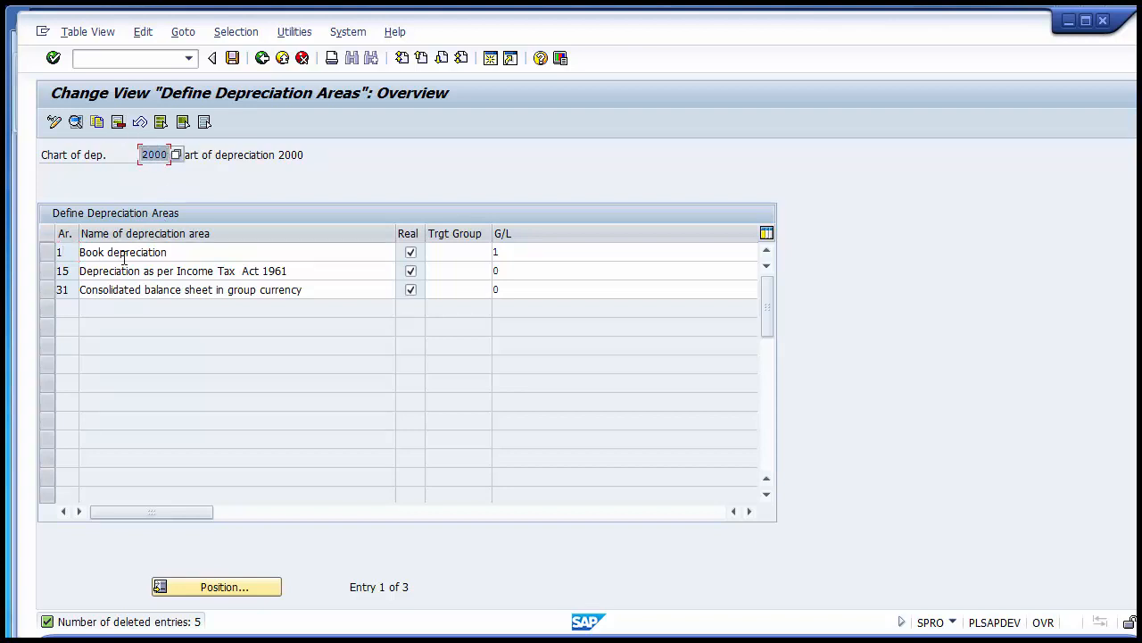
click(71, 254)
click(71, 270)
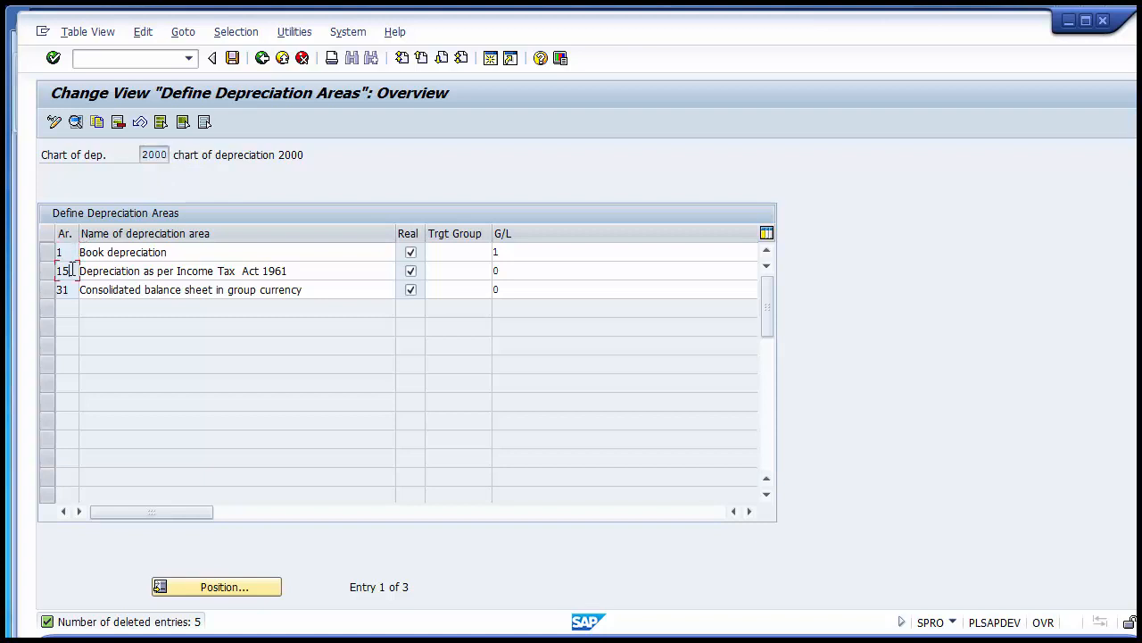
click(73, 290)
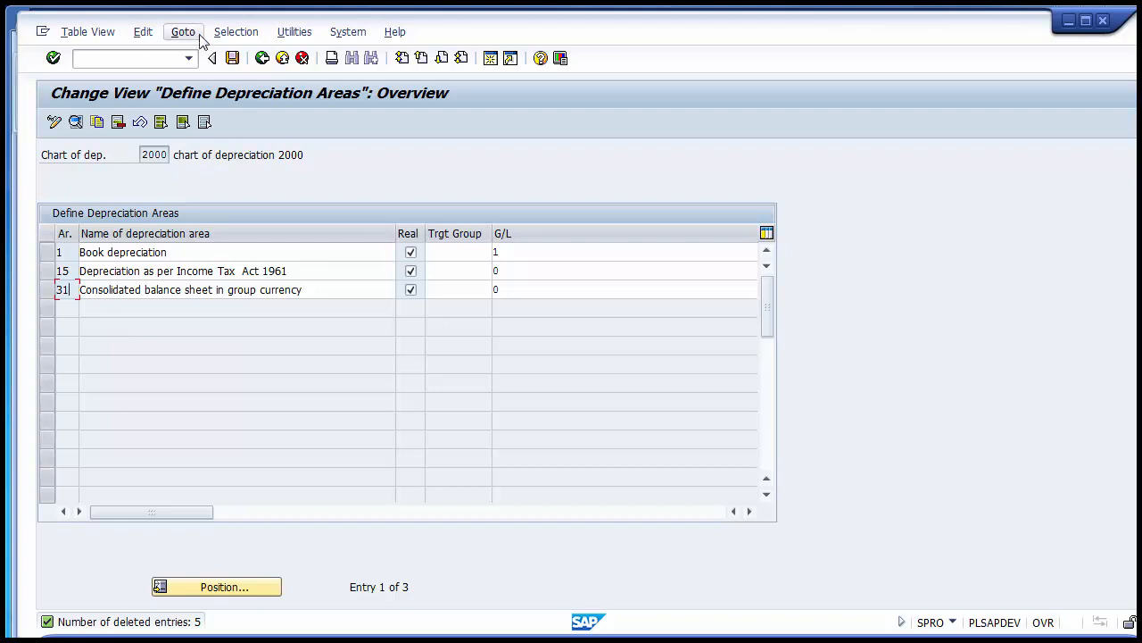
click(233, 66)
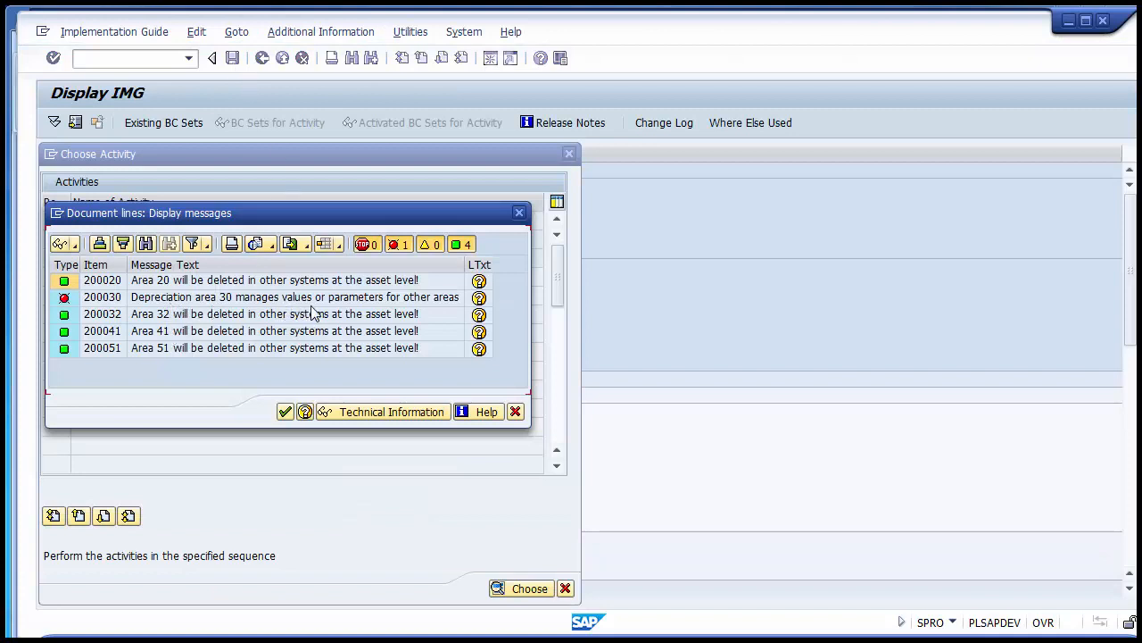
click(284, 411)
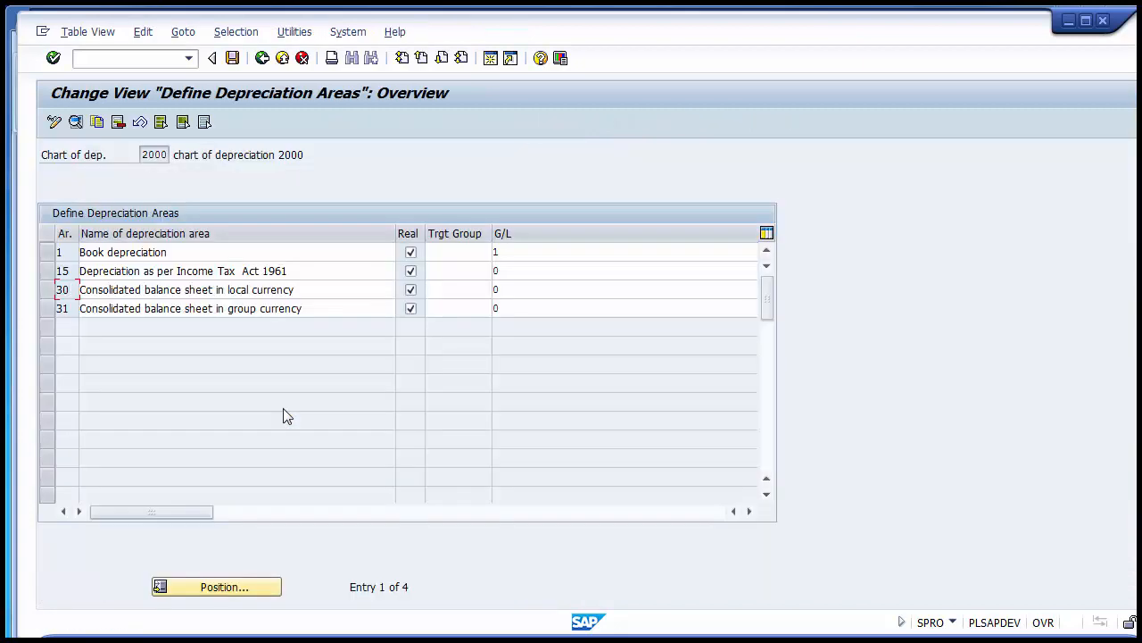
click(238, 66)
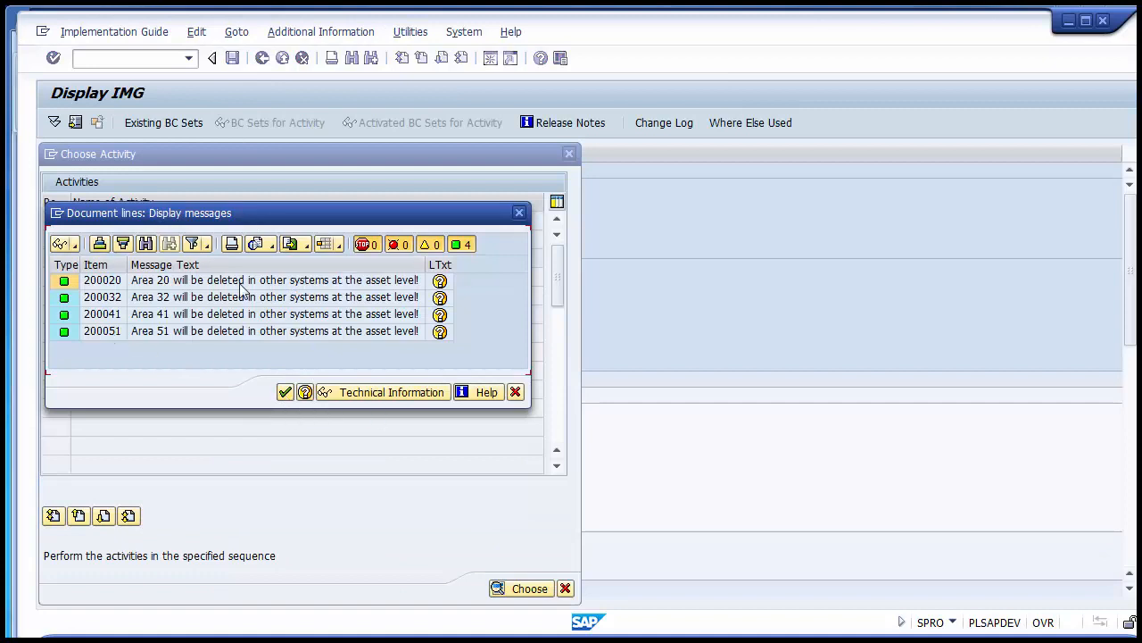
click(285, 391)
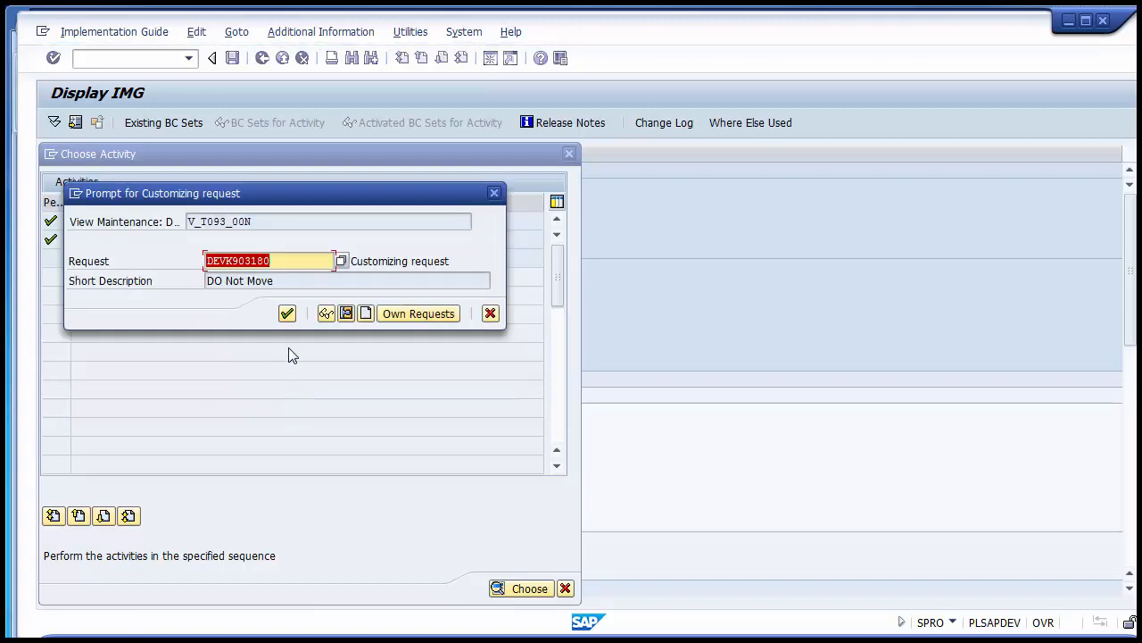
click(287, 320)
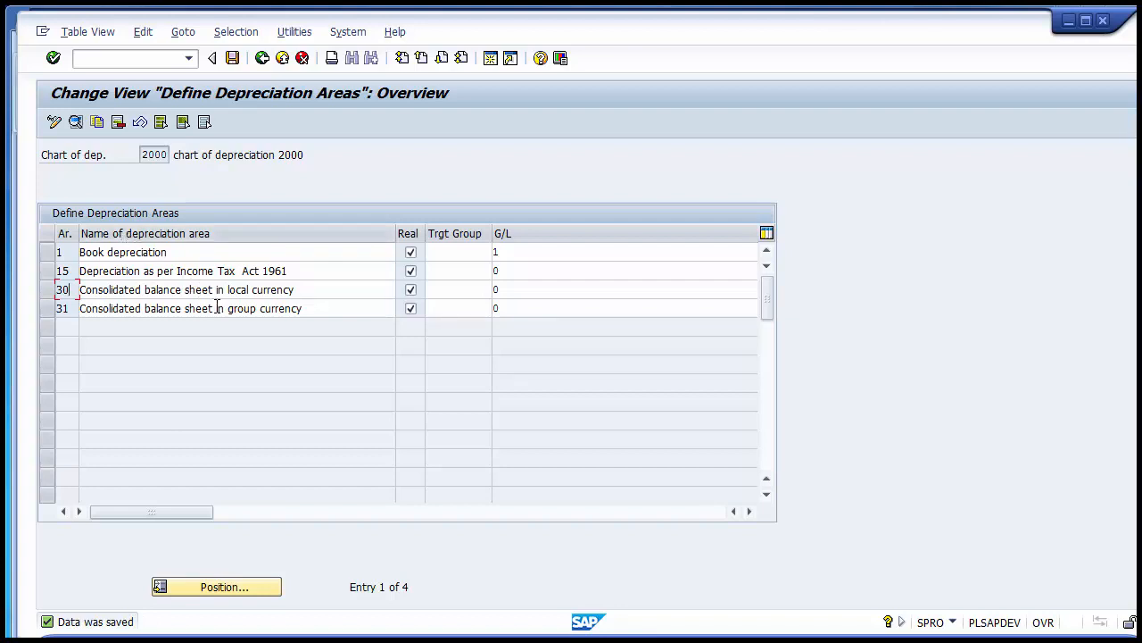
click(261, 59)
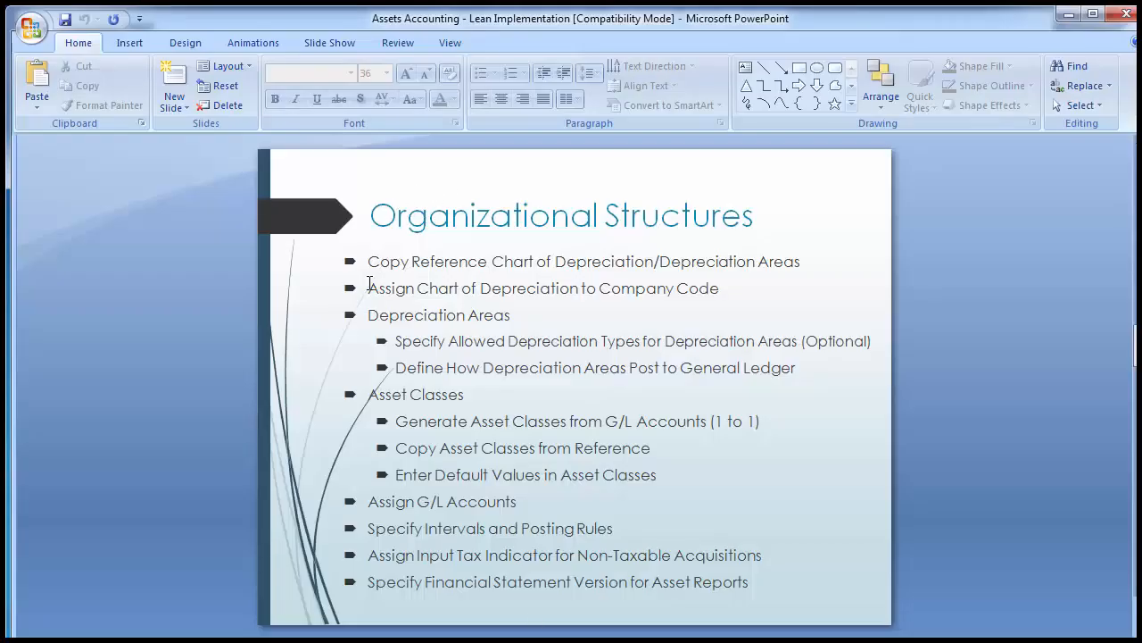
Highlight the Copy Reference Chart of Depreciation/Depreciation Areas item on the Organizational Structures slide in PowerPoint
drag(368, 261, 826, 261)
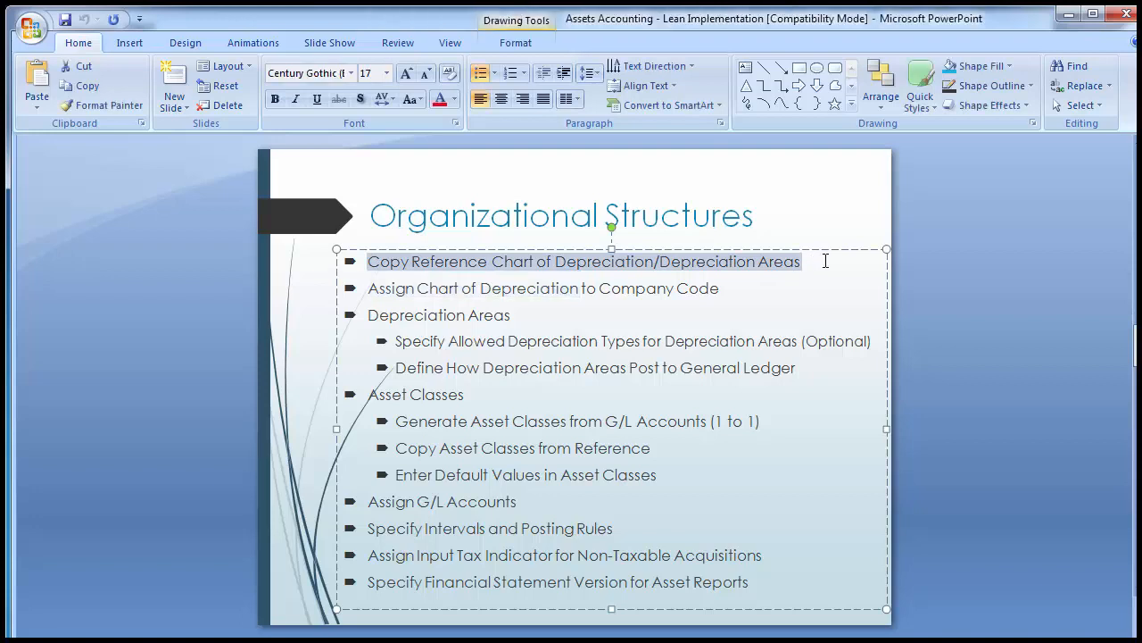
click(159, 355)
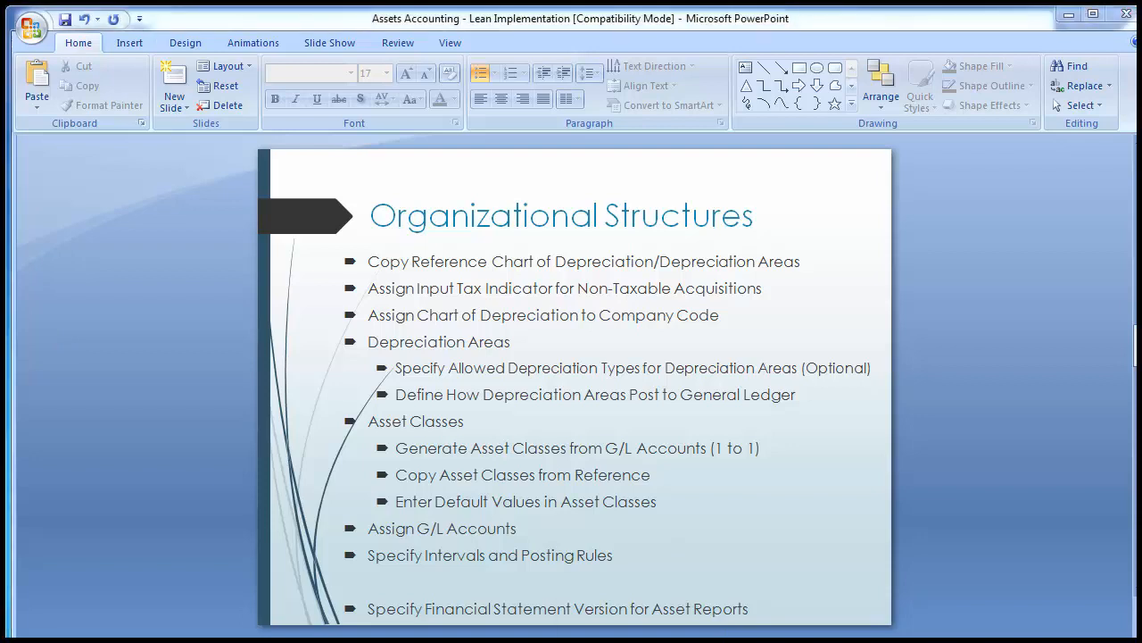
Switch back to SAP, close the activity list and open the Assign Input Tax Indicator for Non-Taxable Acquisitions activity
mouse_move(763, 637)
click(819, 603)
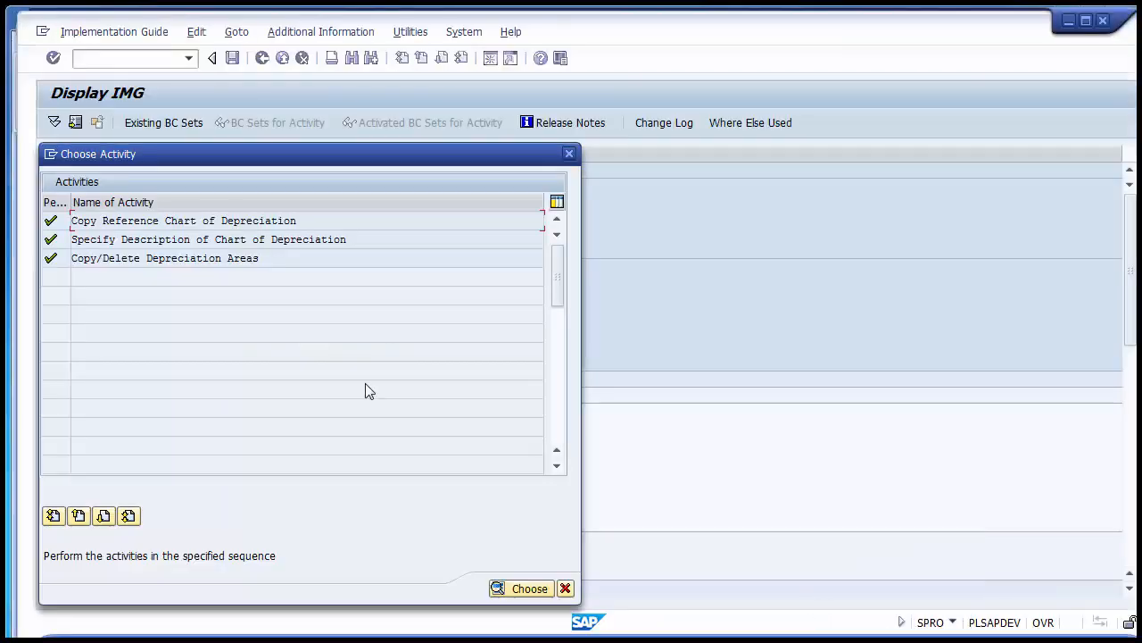
click(570, 155)
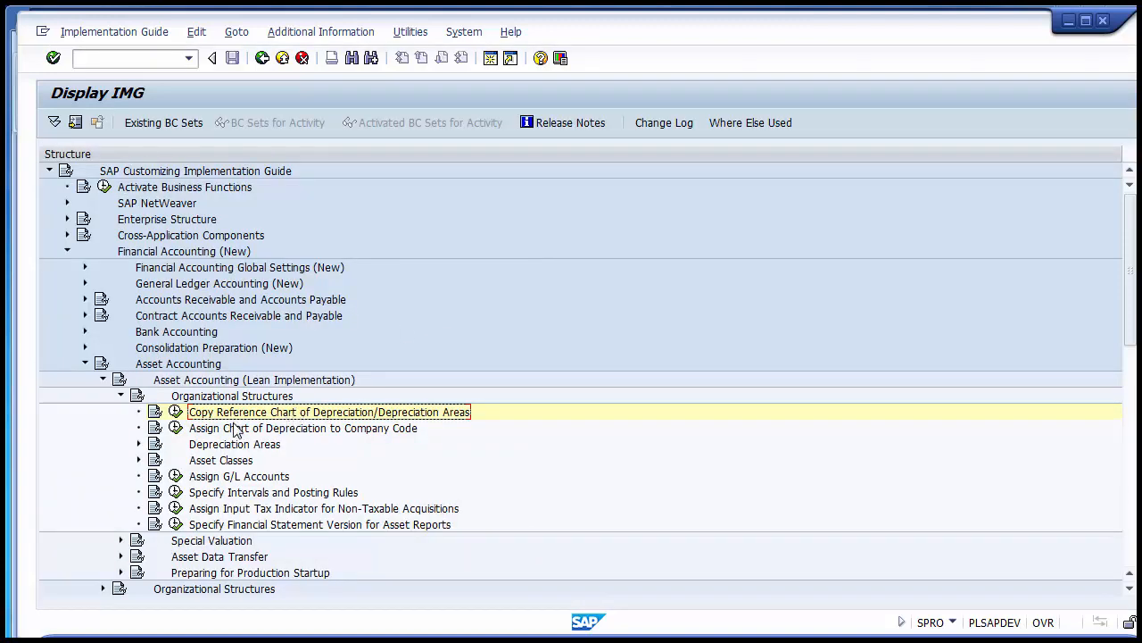
click(238, 511)
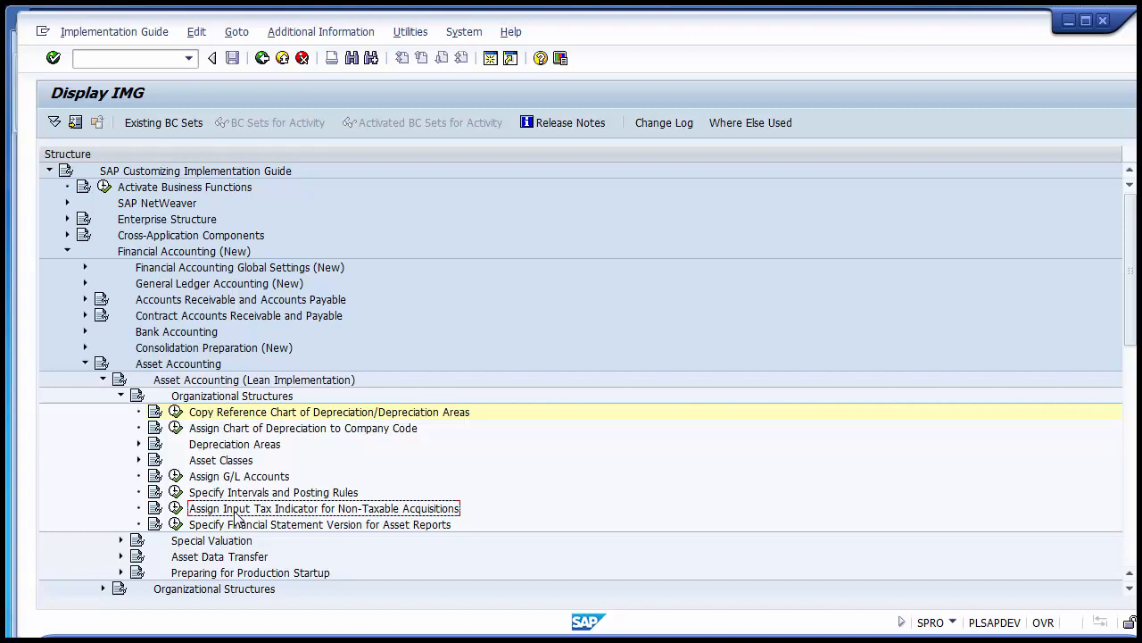
click(175, 511)
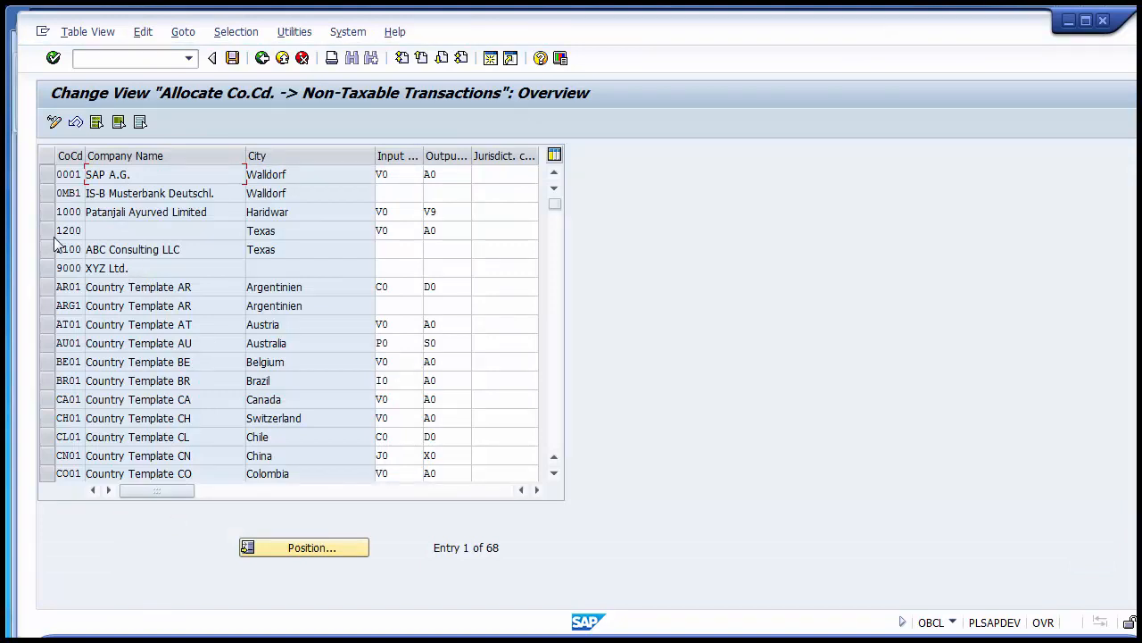
Clear the input and output tax codes of company code 1200 and re-enter V0 as its input tax code
click(399, 237)
key(BackSpace)
key(BackSpace)
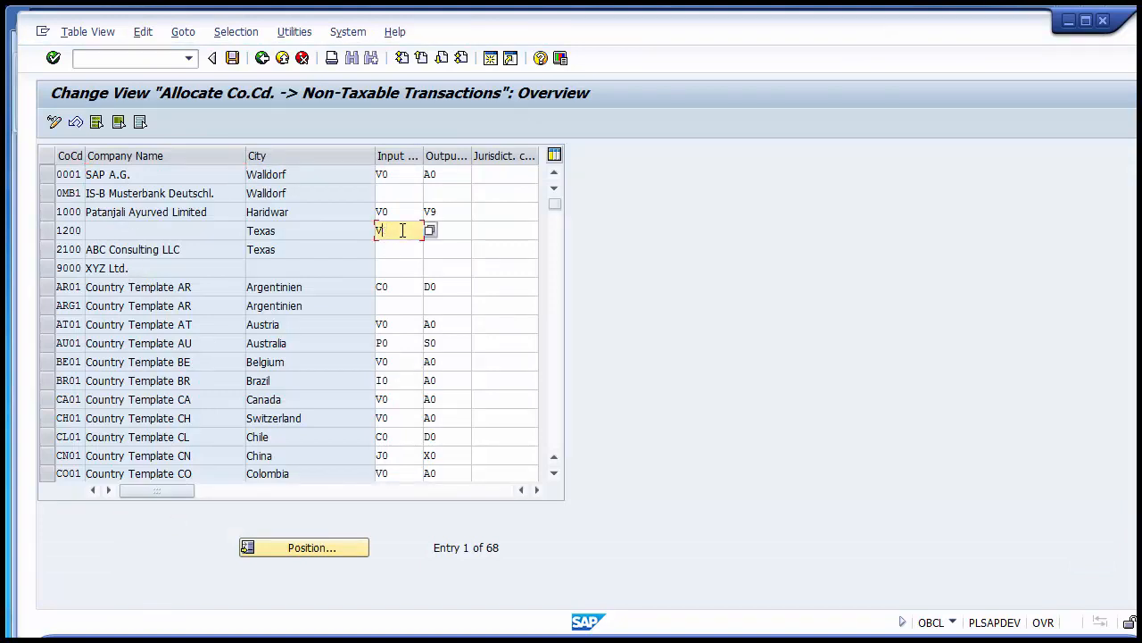
click(458, 236)
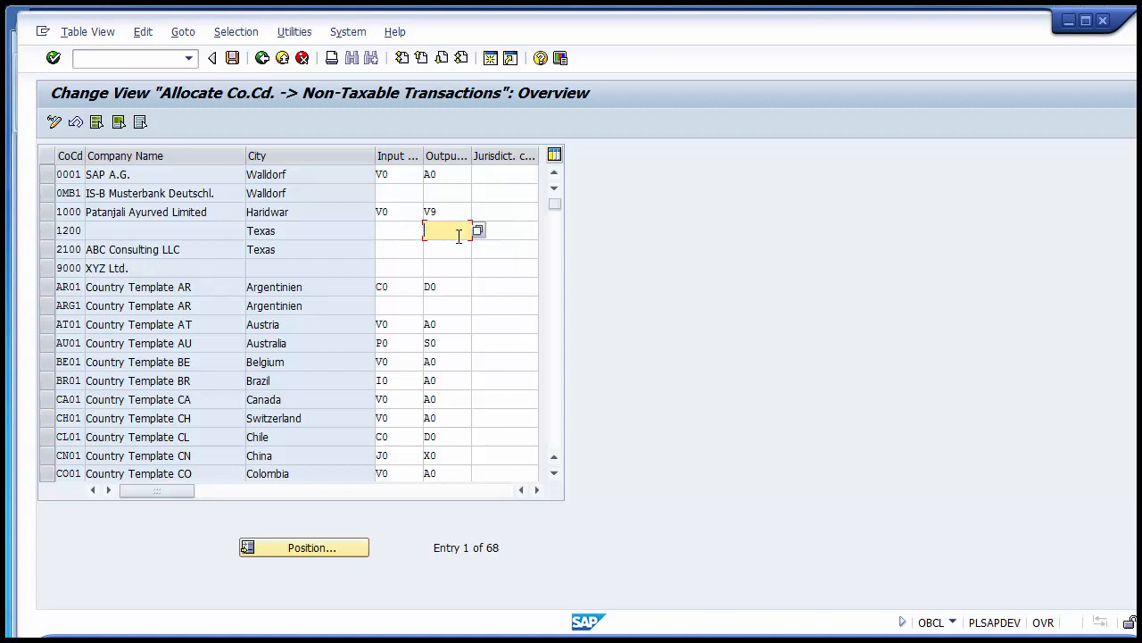
click(395, 231)
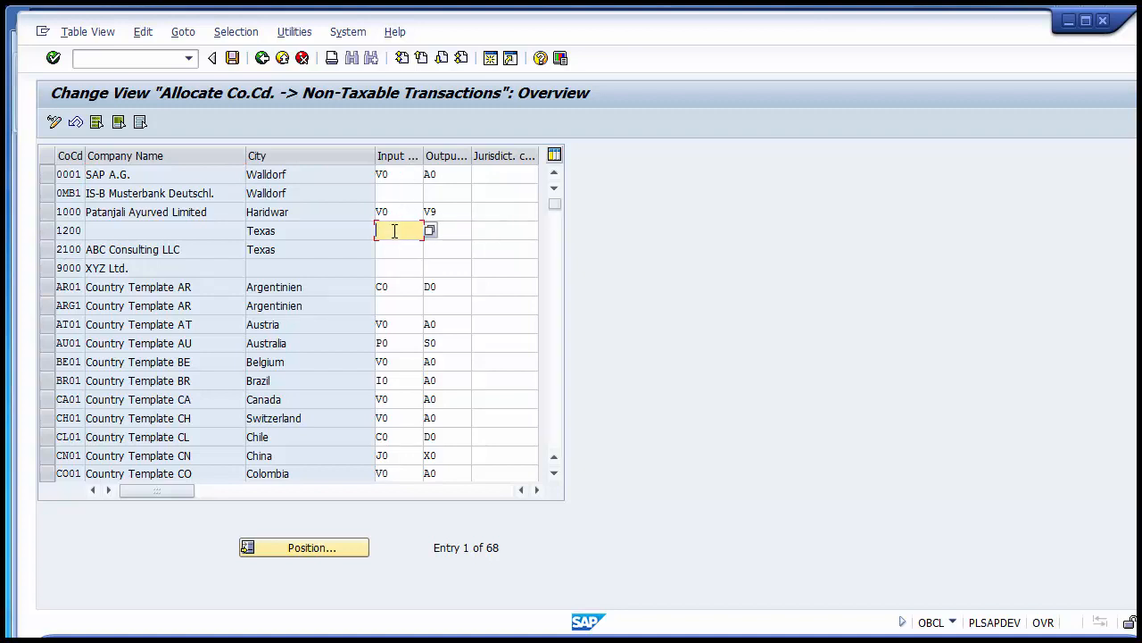
text(V0)
Set company code 1200's output tax code for non-taxable transactions to A0, matching the code used by company code 0001
click(452, 236)
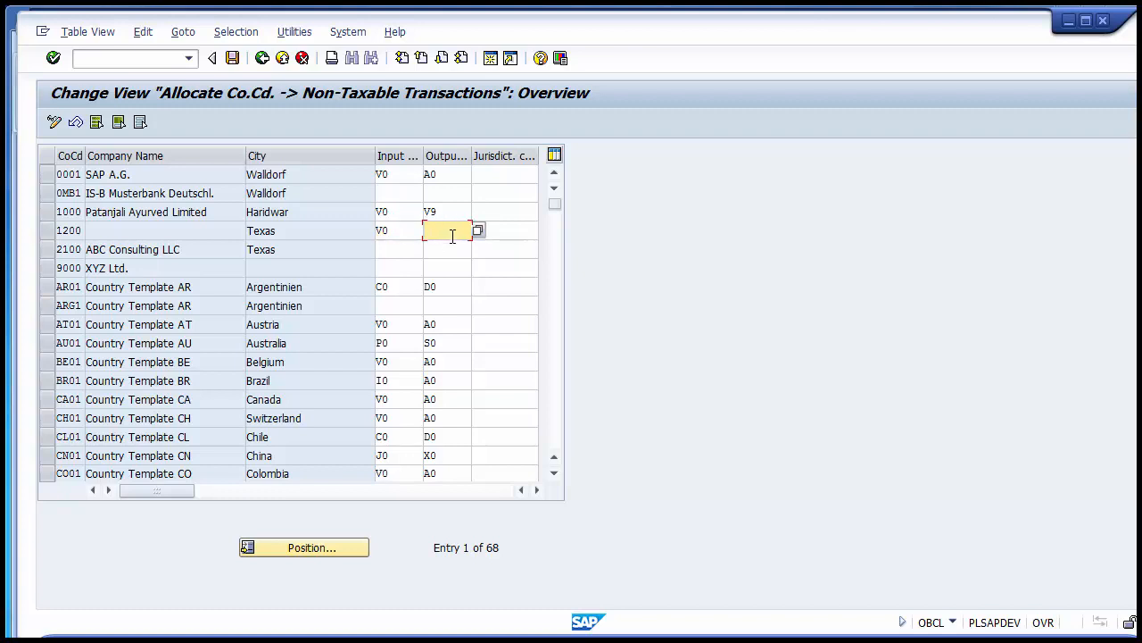
click(449, 174)
drag(449, 174, 419, 174)
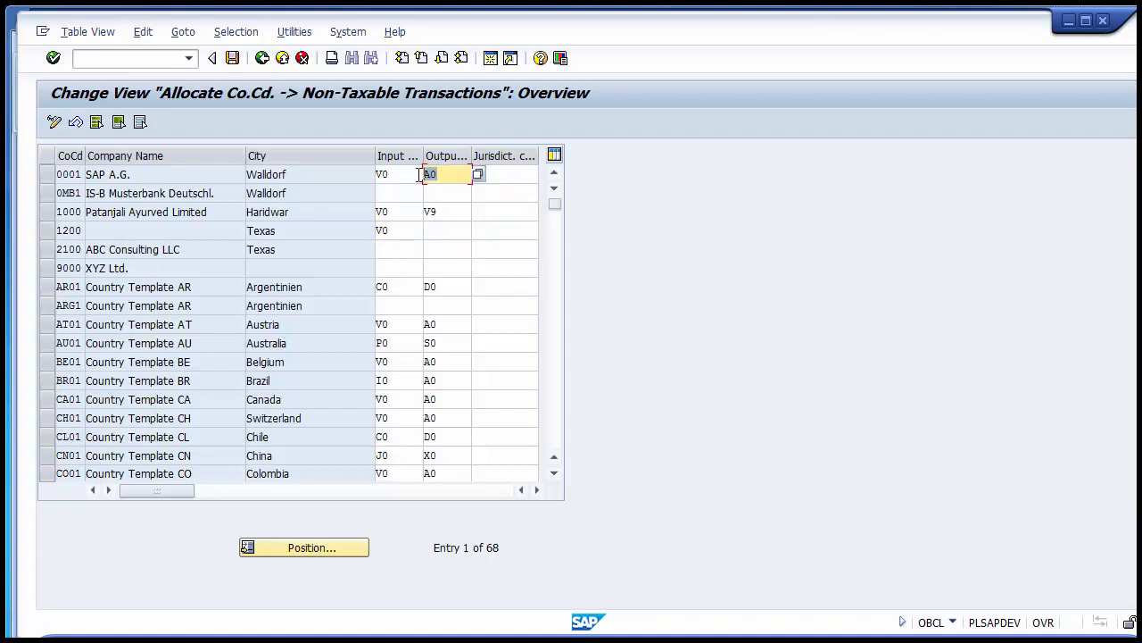
click(452, 235)
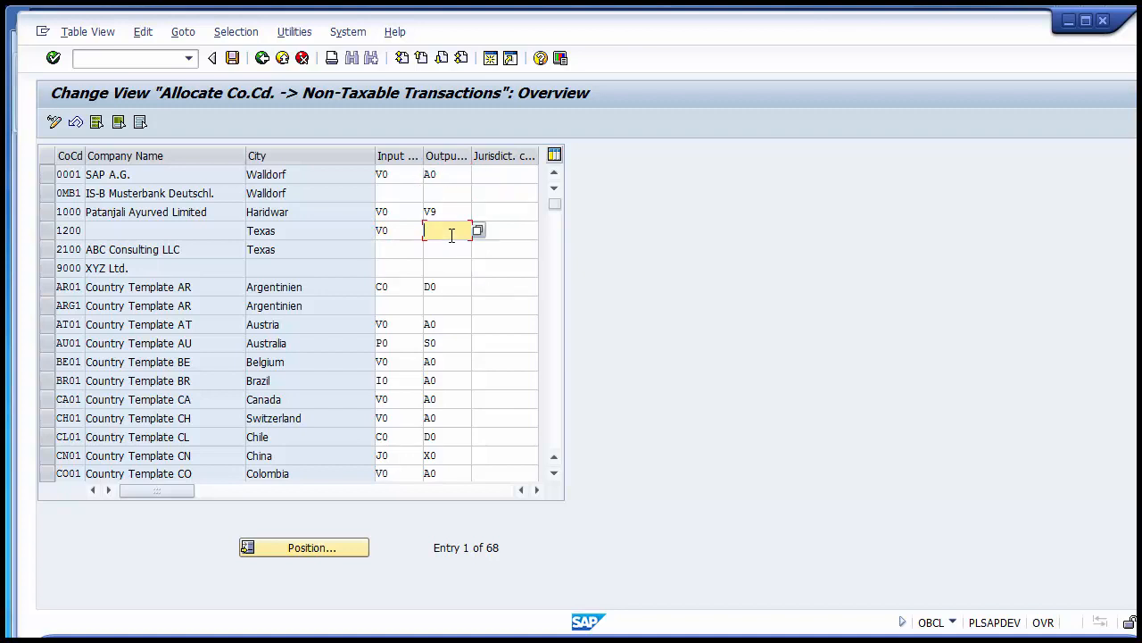
text(a0)
click(401, 230)
drag(402, 230, 372, 231)
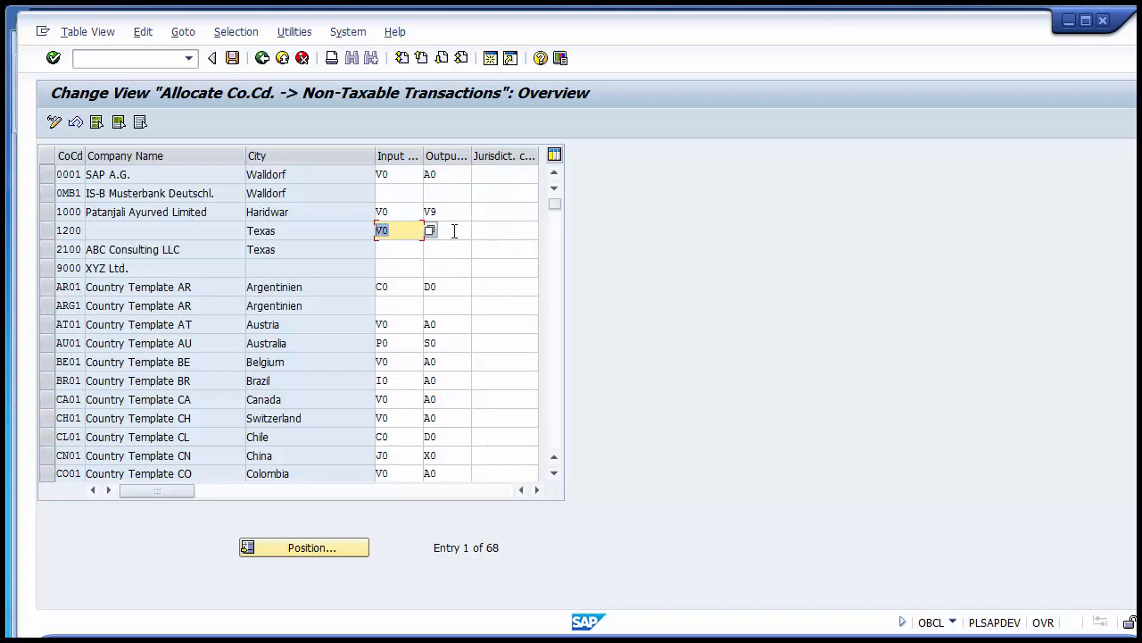
drag(452, 230, 419, 231)
click(403, 230)
click(458, 232)
text(a0)
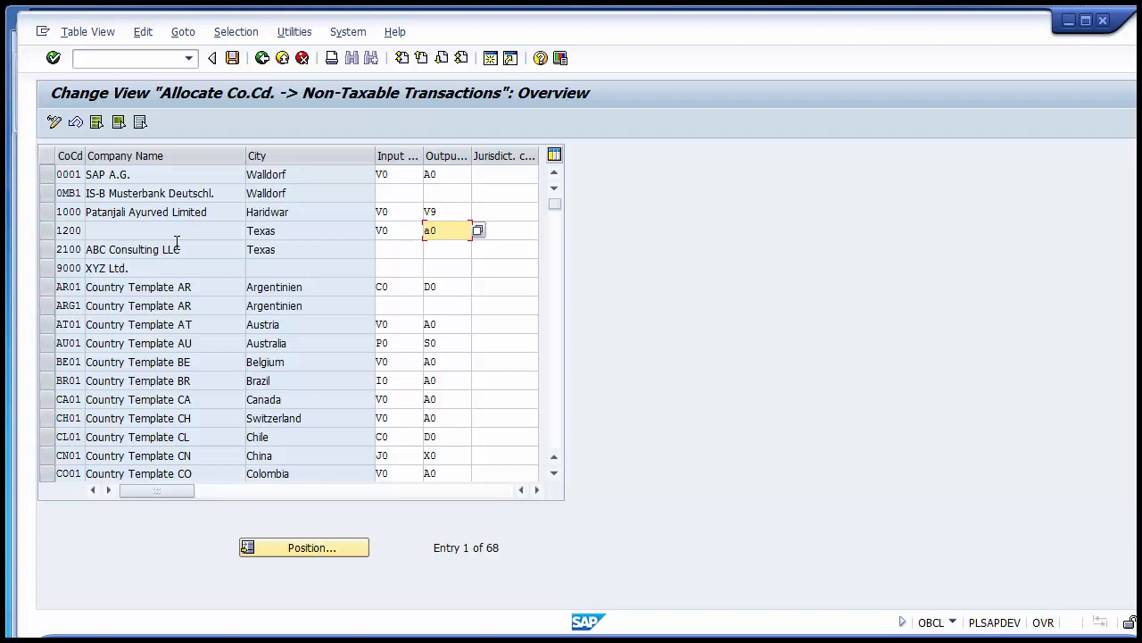
Save company code 1200's tax code assignment in the proposed customizing request and return to the implementation guide
click(231, 63)
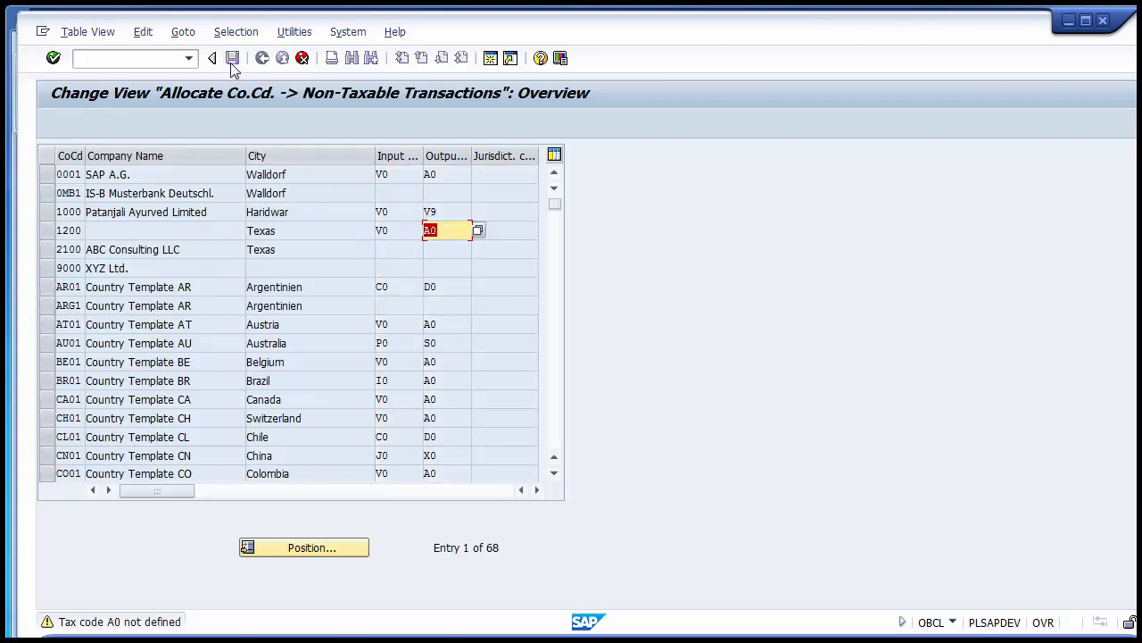
click(231, 63)
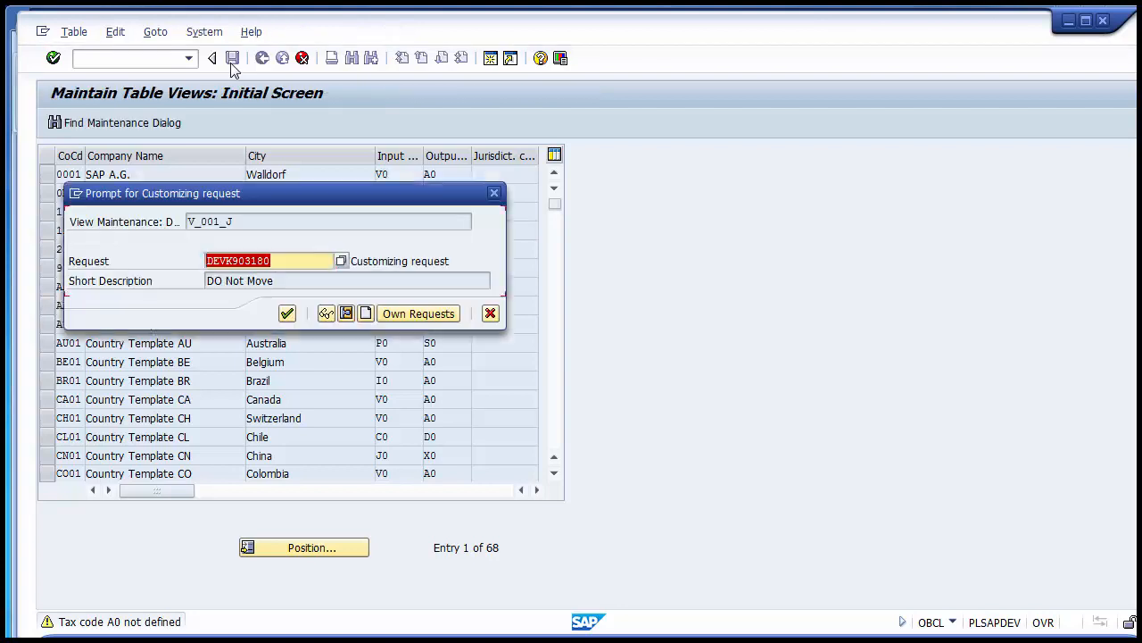
click(287, 310)
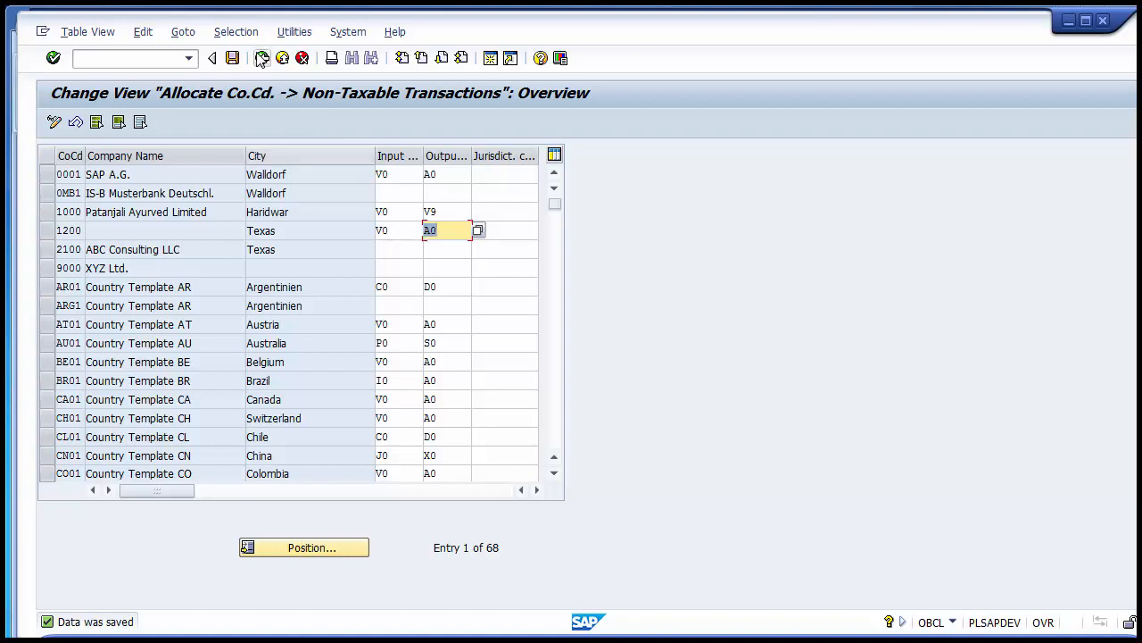
click(263, 61)
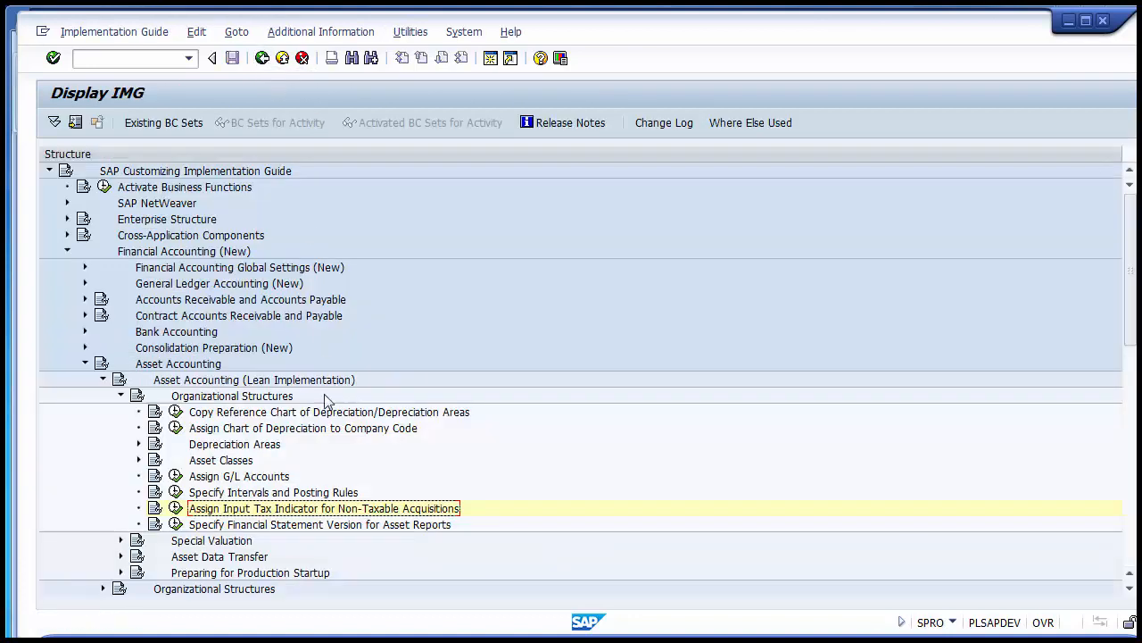
Switch to PowerPoint and examine the Assign Chart of Depreciation to Company Code item on the Organizational Structures slide
key(alt+Tab)
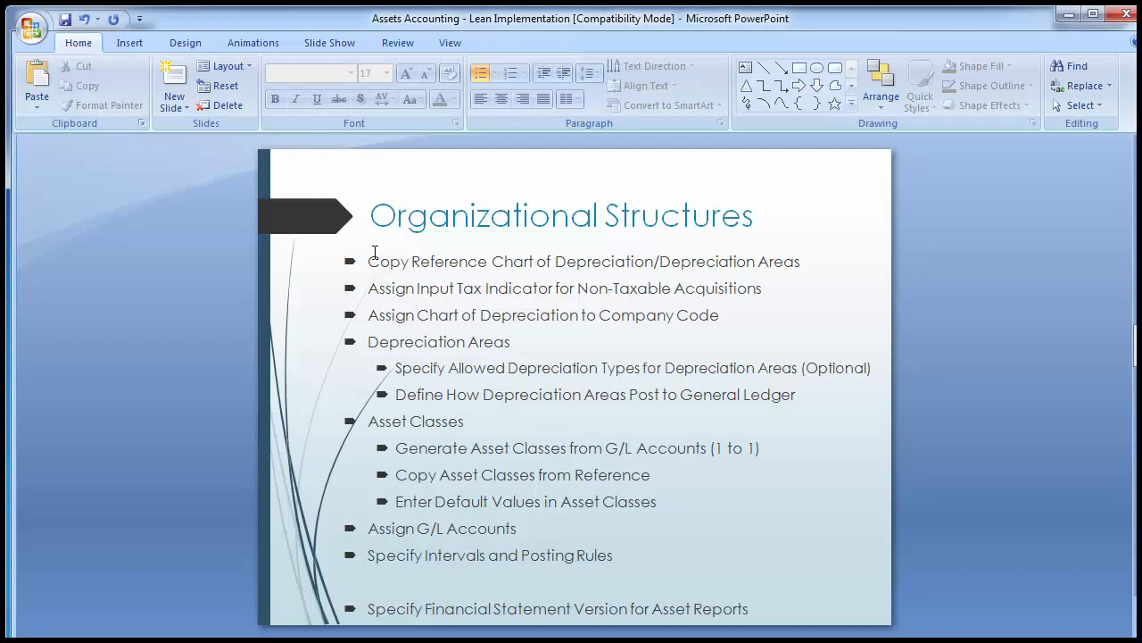
click(371, 316)
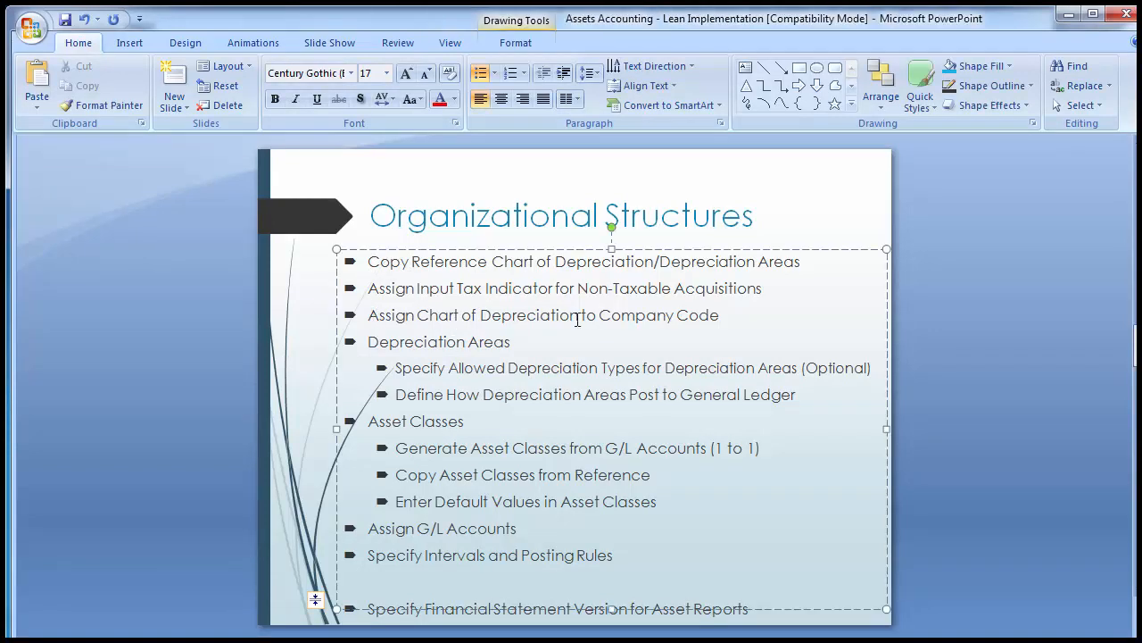
click(121, 286)
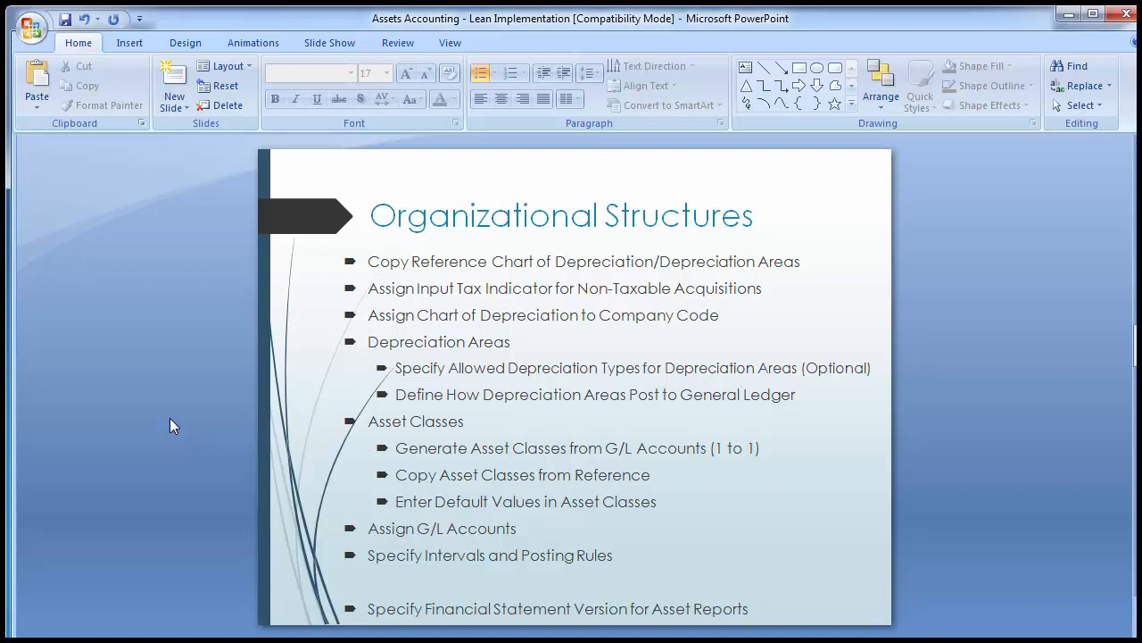
Switch to SAP and assign chart of depreciation 2000 to company code 1200
mouse_move(750, 636)
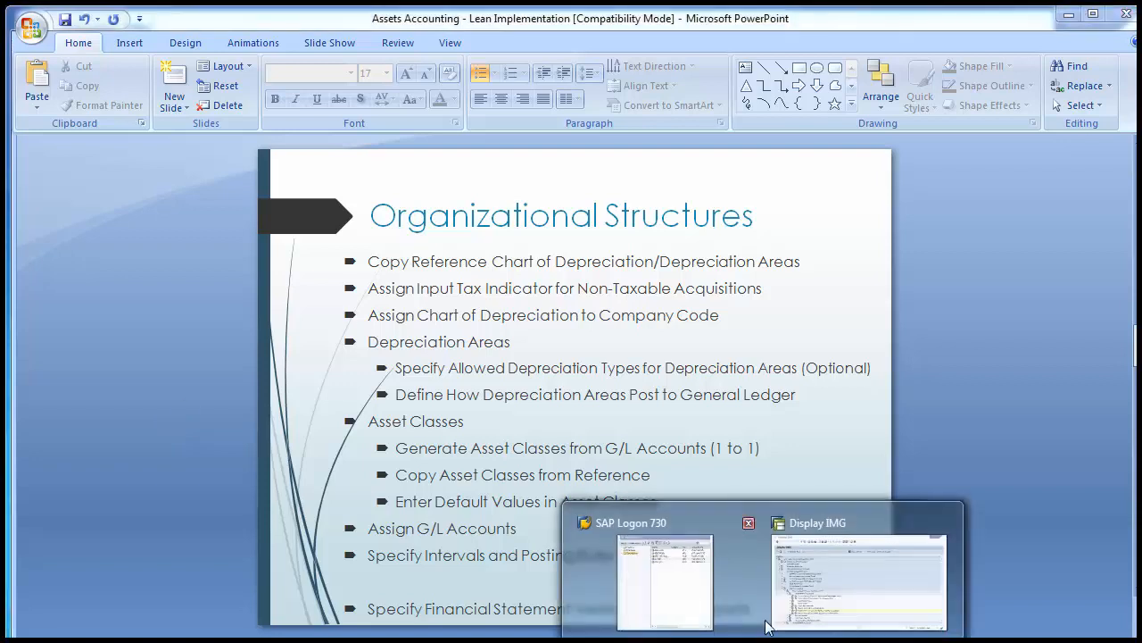
click(816, 573)
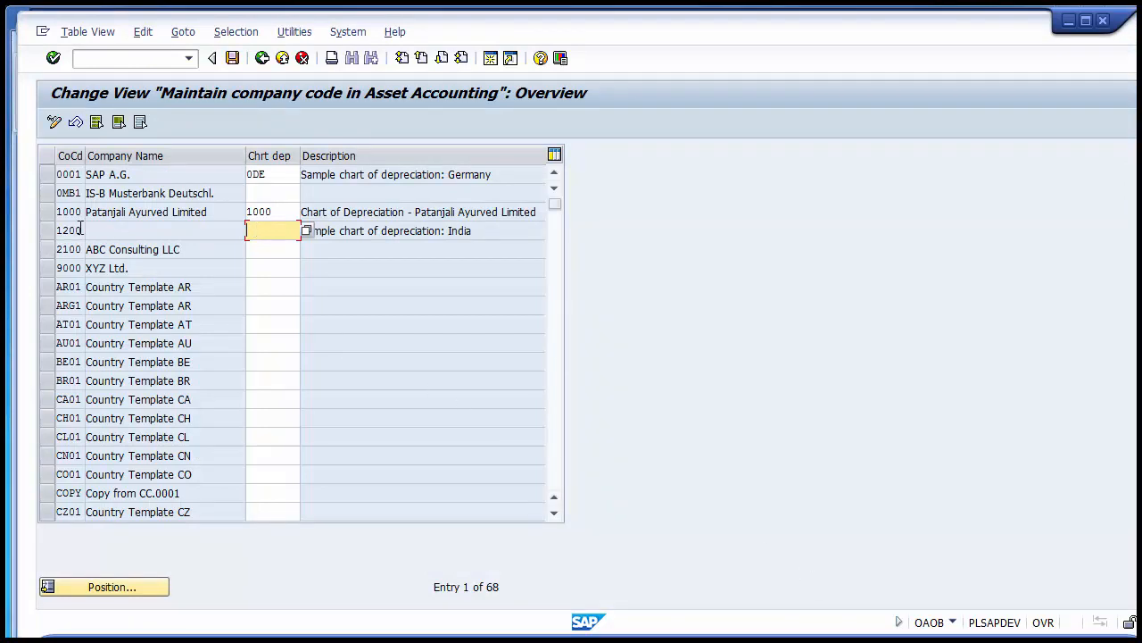
click(46, 231)
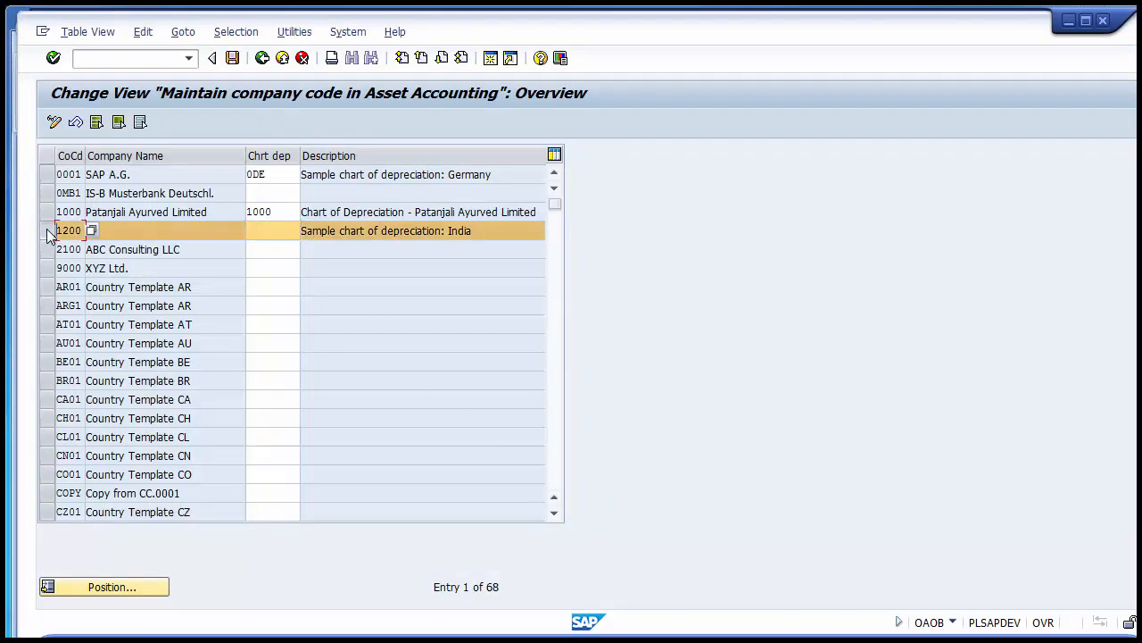
click(266, 232)
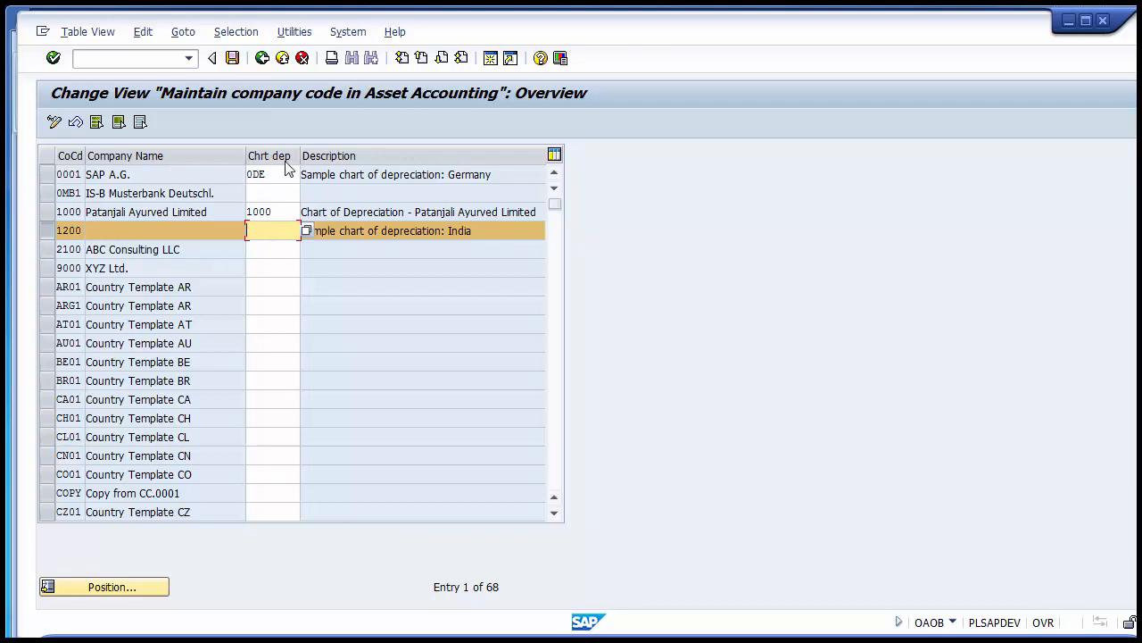
text(2000)
key(Return)
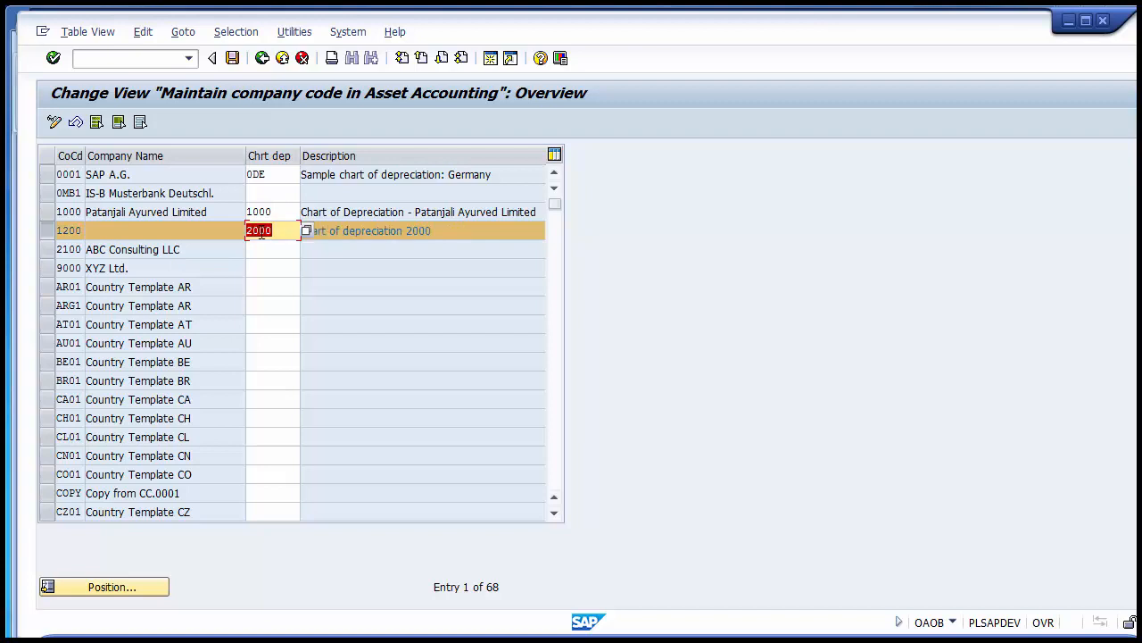
Save company code 1200's chart of depreciation assignment in the proposed customizing request and switch back to the PowerPoint slide
click(286, 230)
click(435, 230)
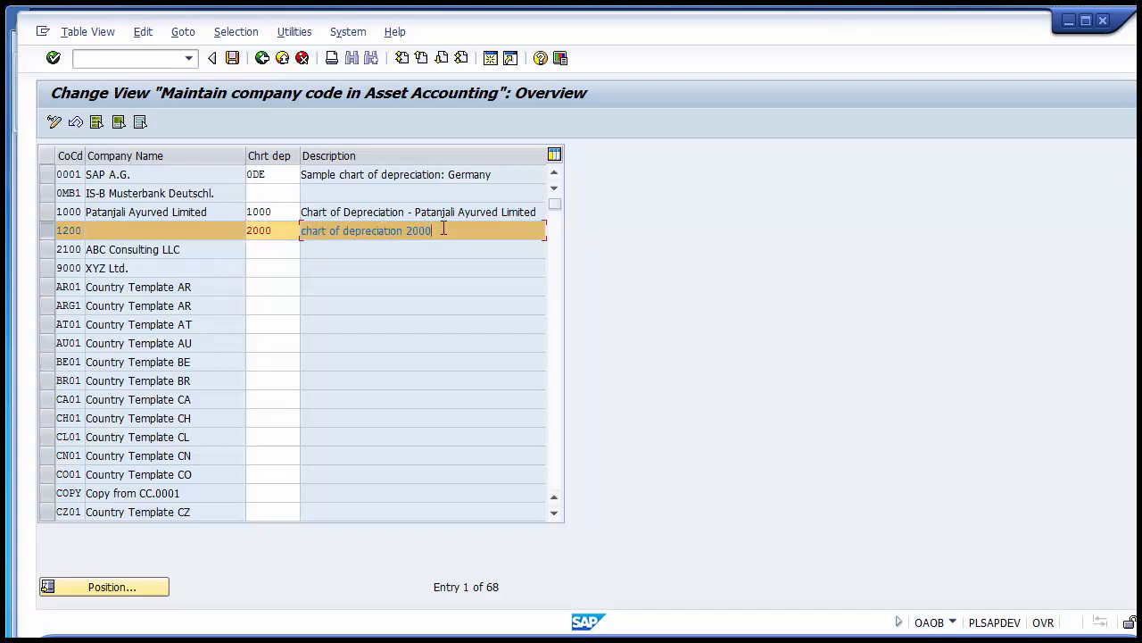
drag(428, 228, 292, 230)
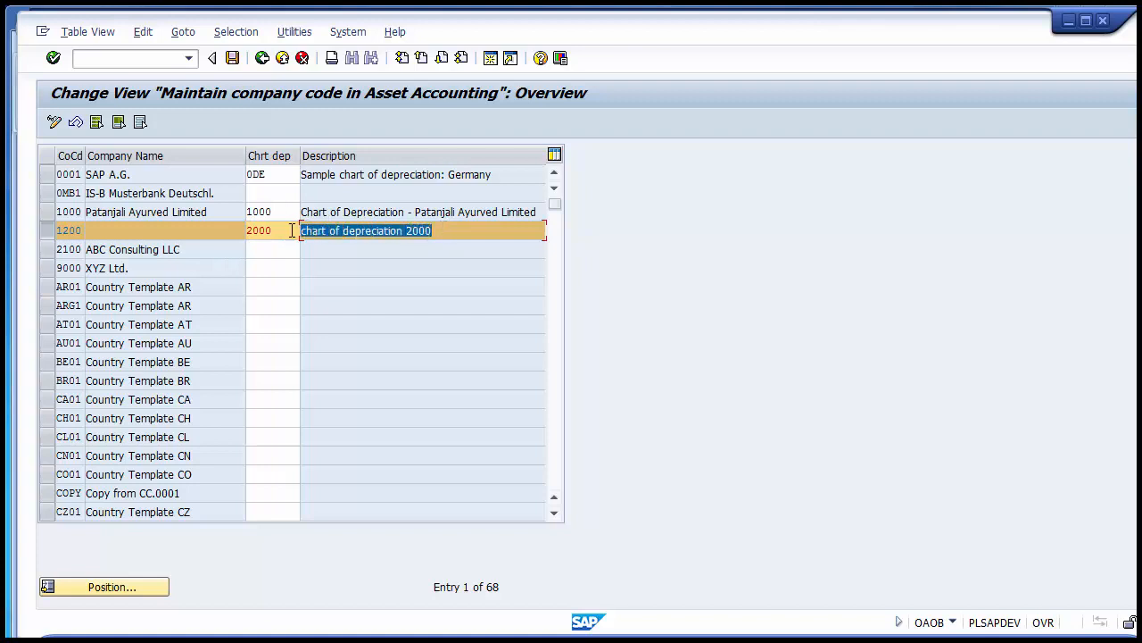
click(276, 230)
click(176, 231)
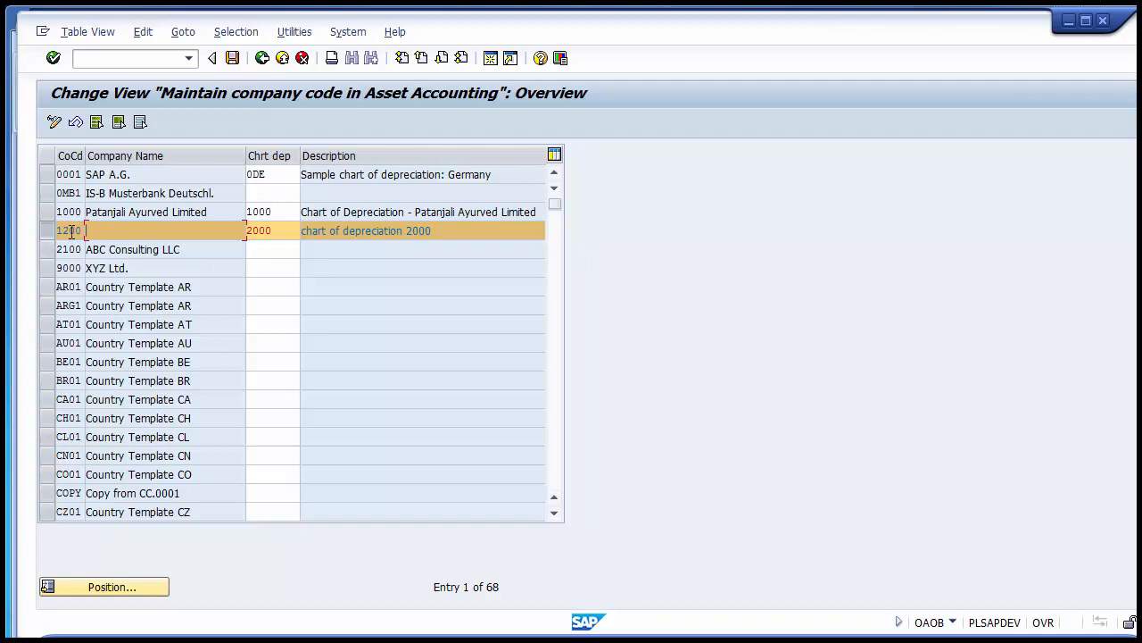
click(294, 228)
double_click(272, 229)
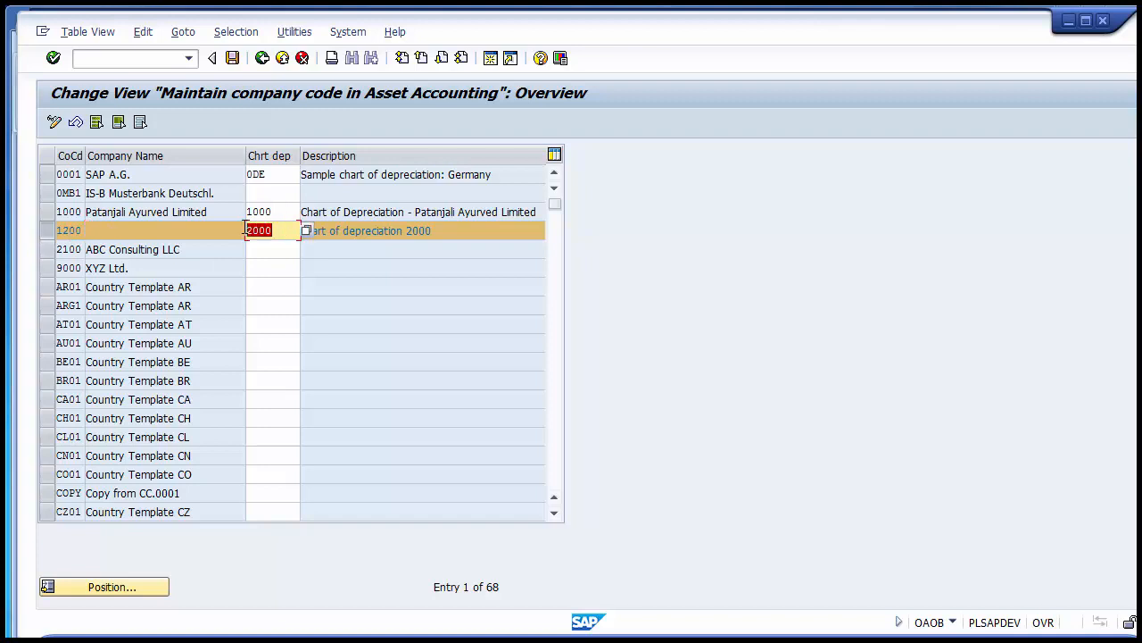
click(232, 59)
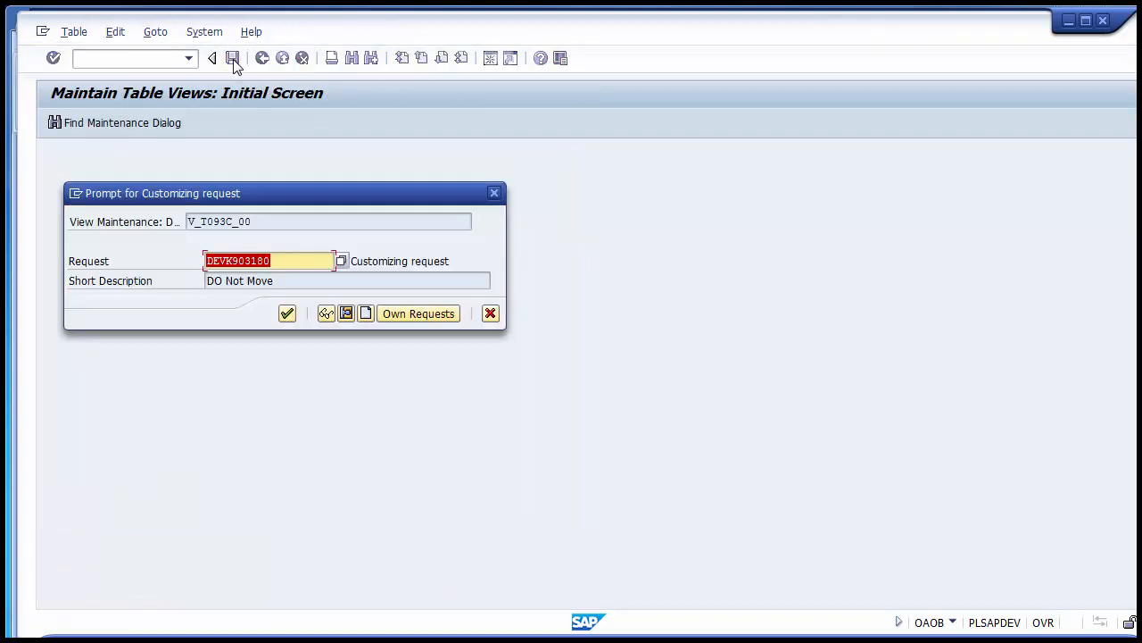
click(287, 314)
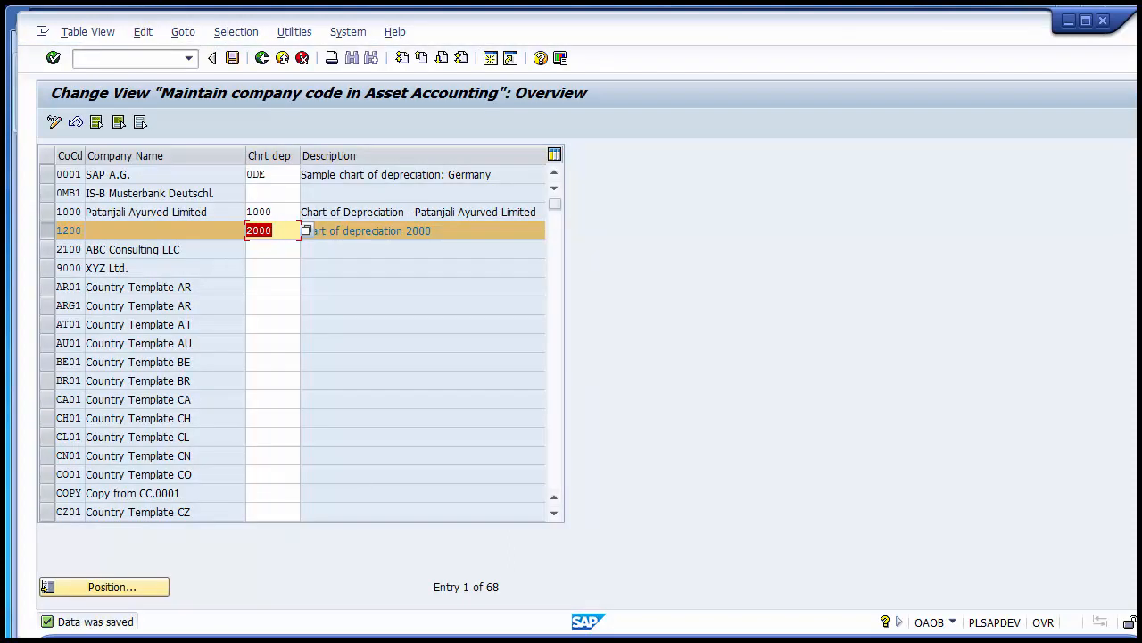
click(542, 640)
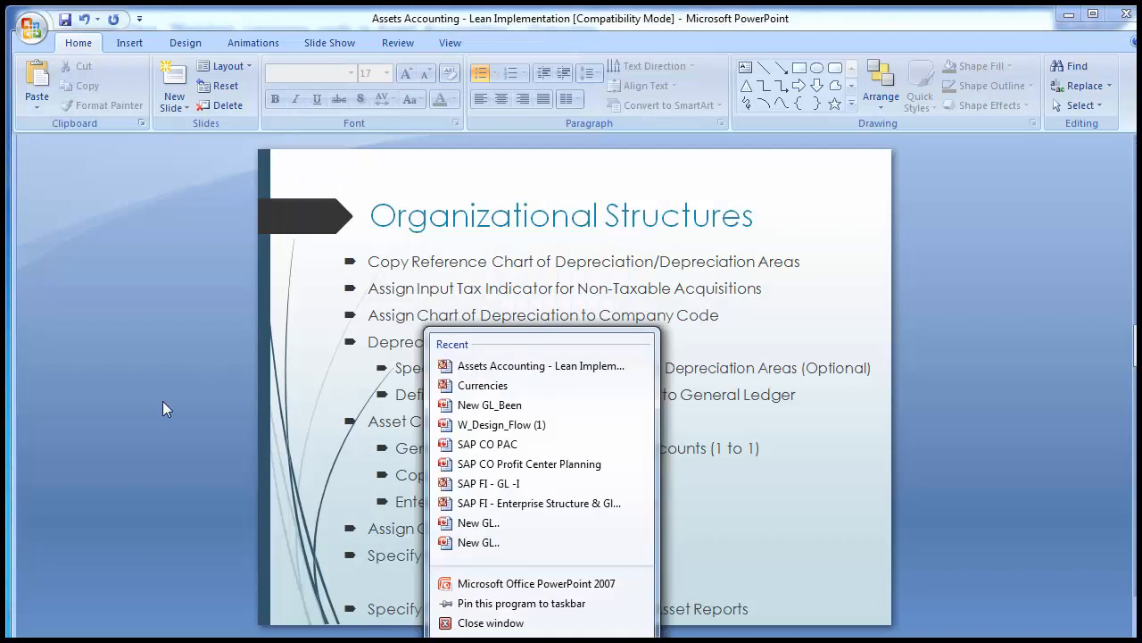
click(152, 376)
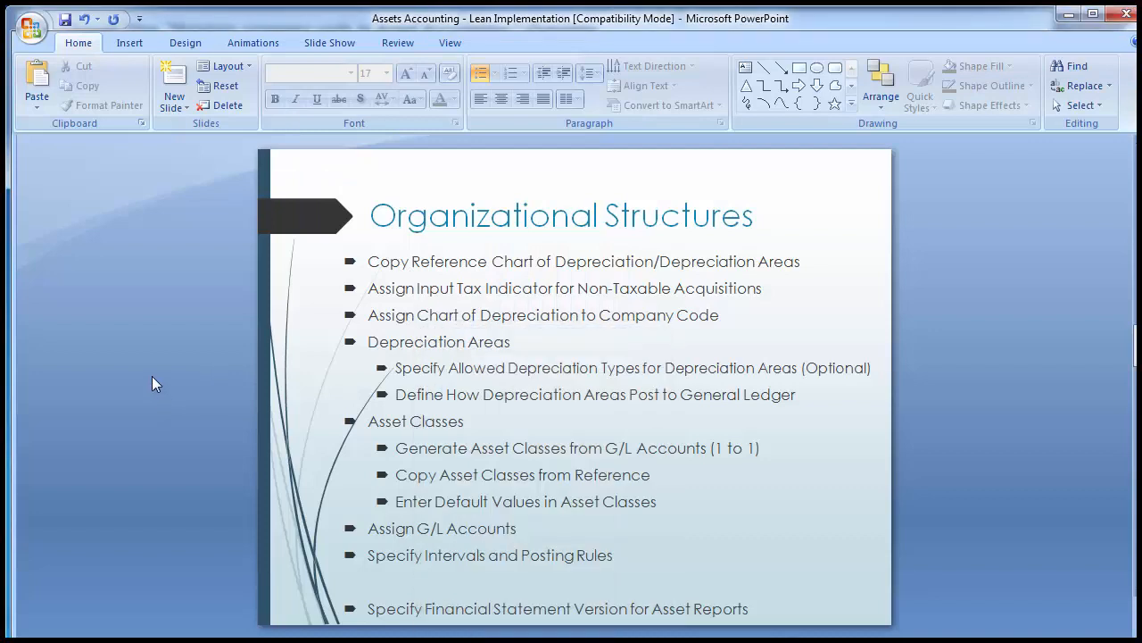
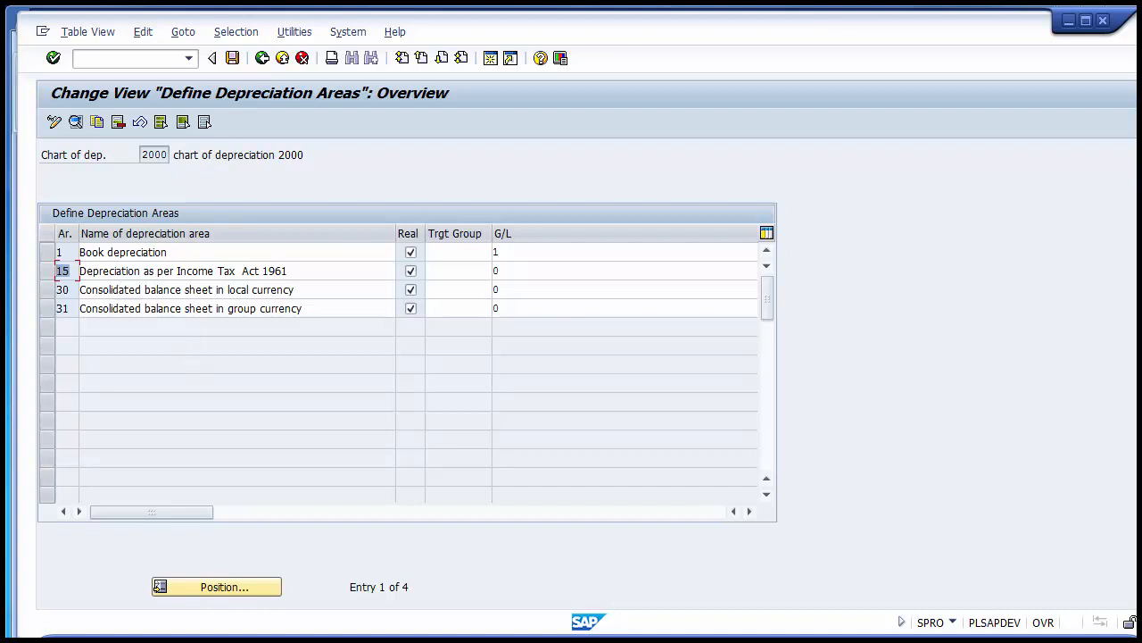
Switch to PowerPoint and examine the Specify Allowed Depreciation Types for Depreciation Areas item on the Organizational Structures slide
click(589, 634)
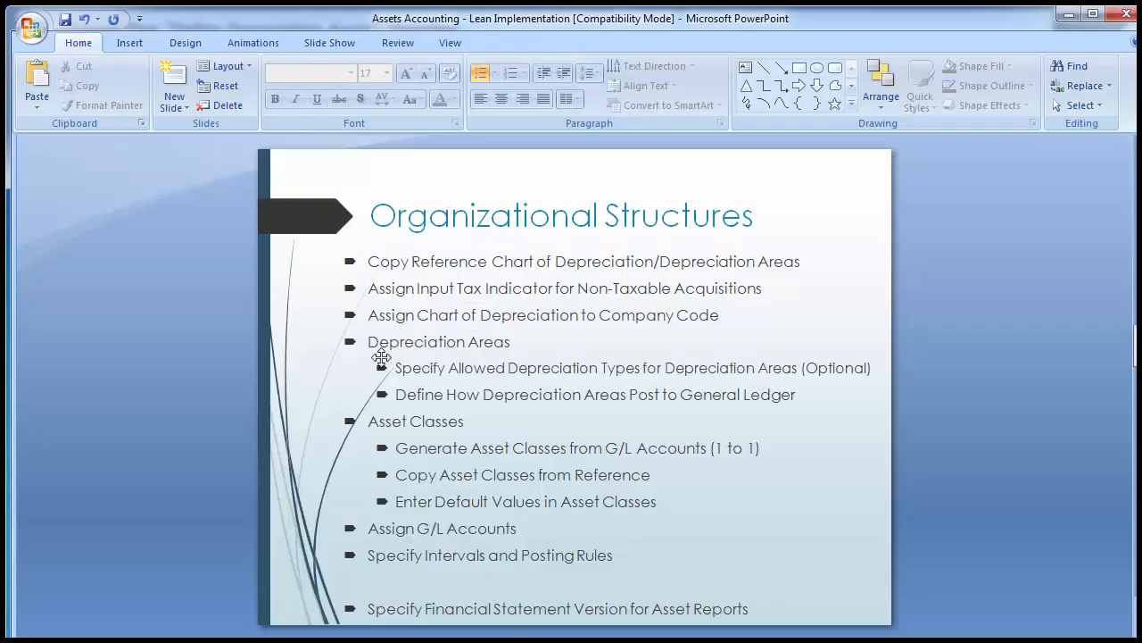
drag(395, 366, 560, 369)
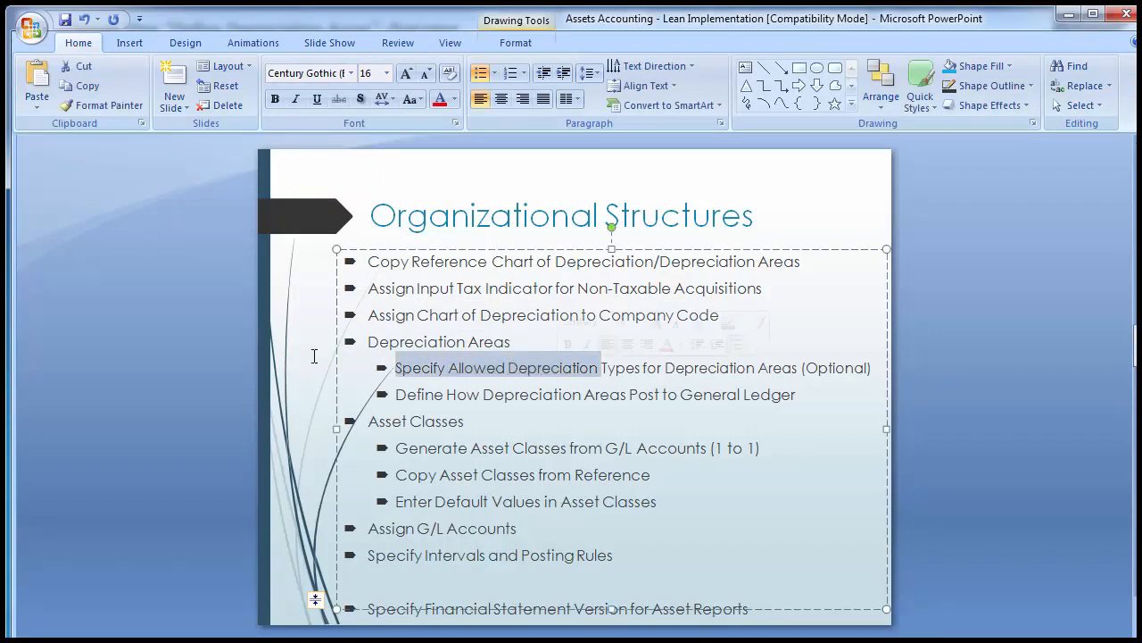
click(284, 345)
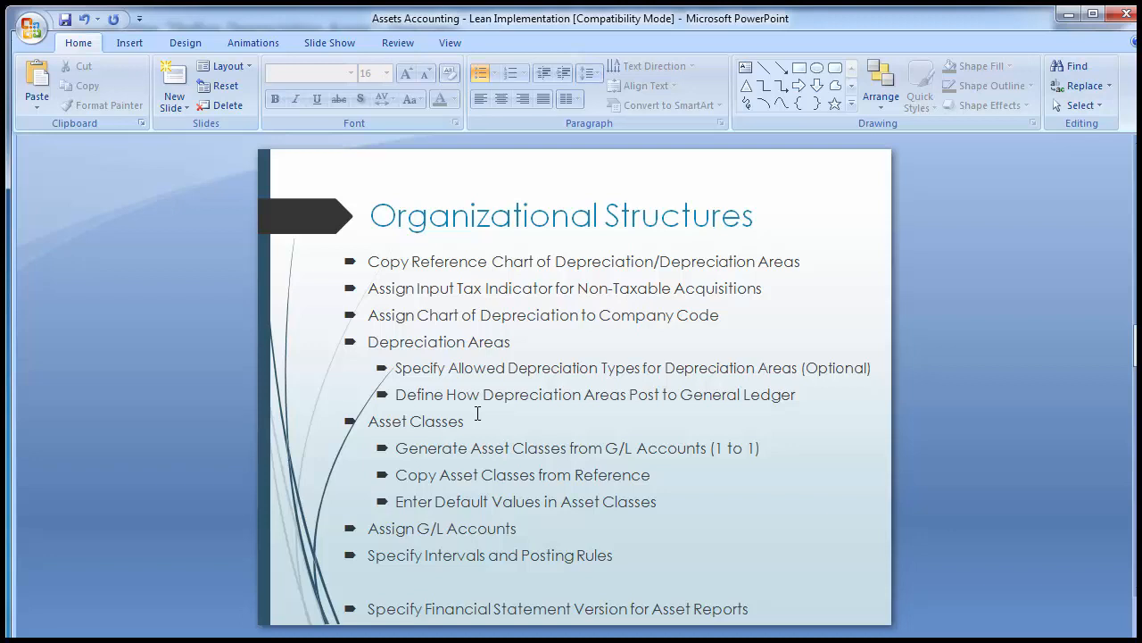
click(395, 368)
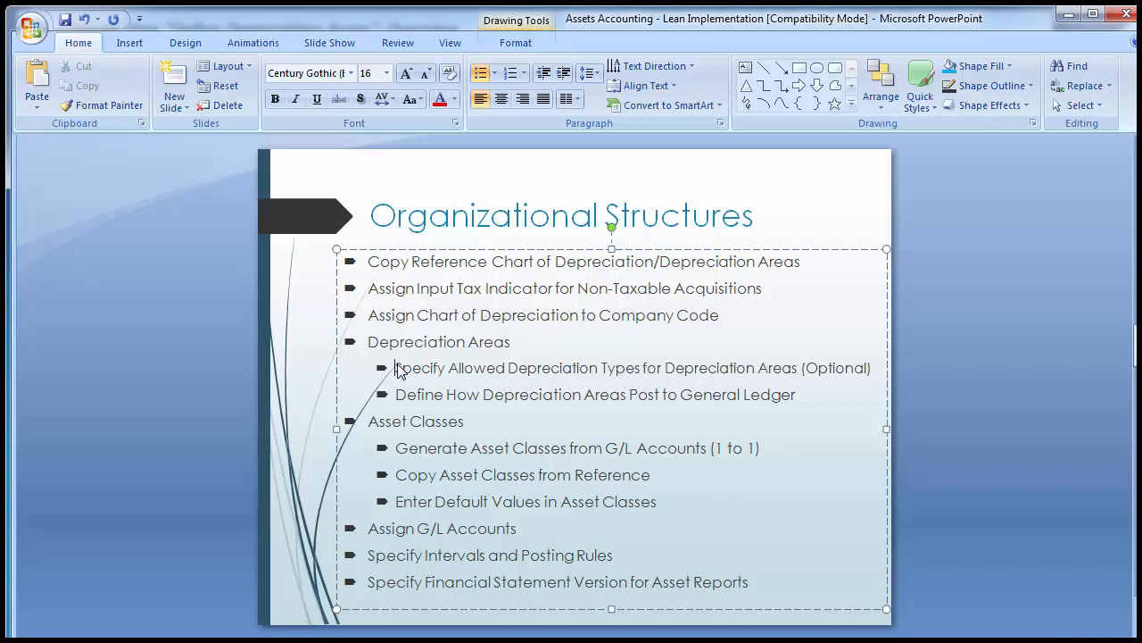
click(154, 323)
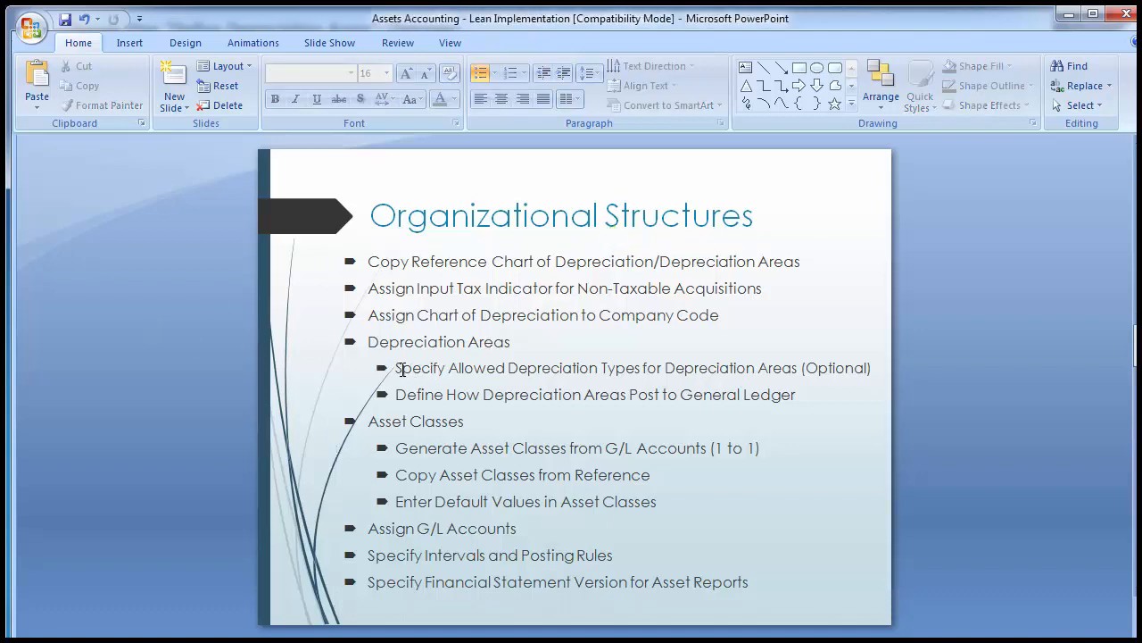
mouse_move(399, 368)
mouse_down()
mouse_move(680, 363)
mouse_move(692, 373)
mouse_up()
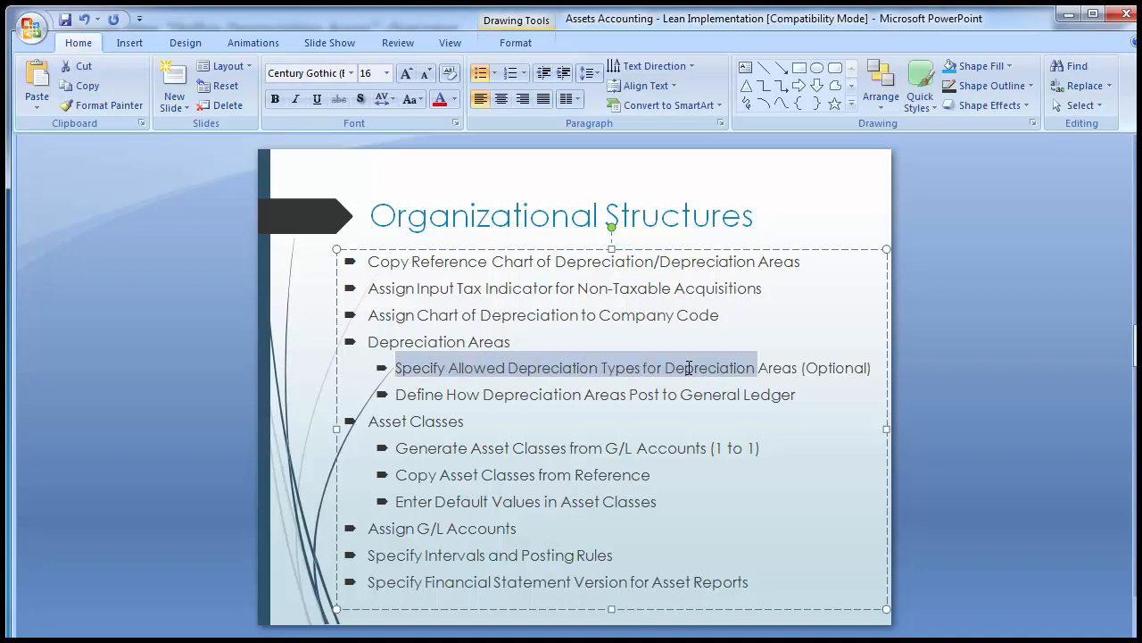
click(191, 351)
Return to SAP, leave the depreciation area definition and expand Depreciation Areas under the lean implementation's Organizational Structures
mouse_move(762, 635)
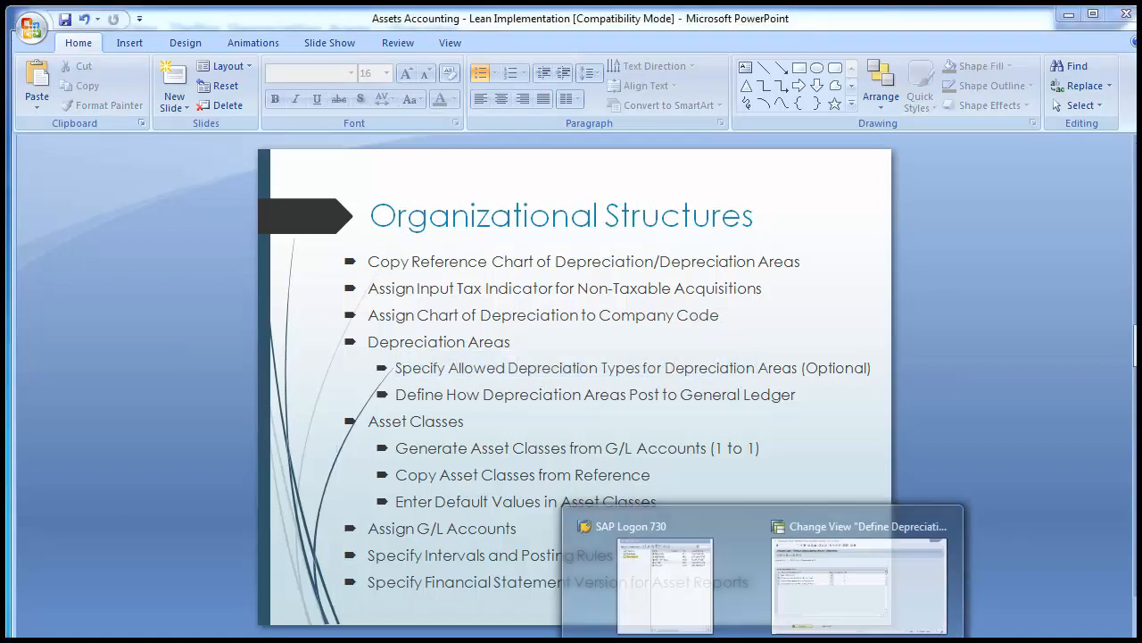
click(835, 595)
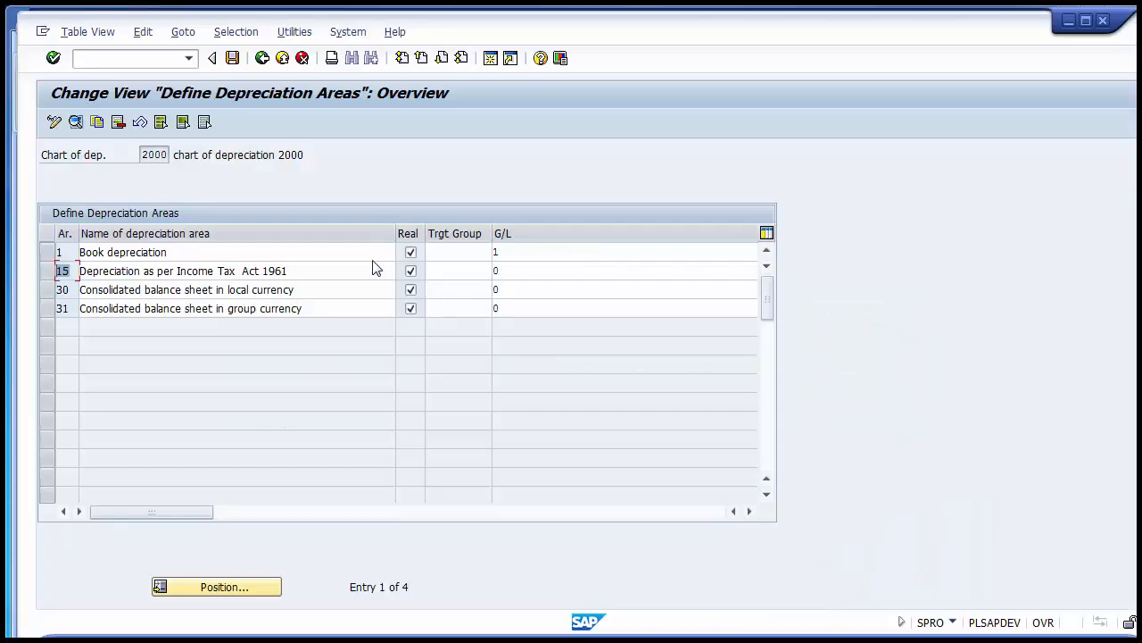
click(262, 58)
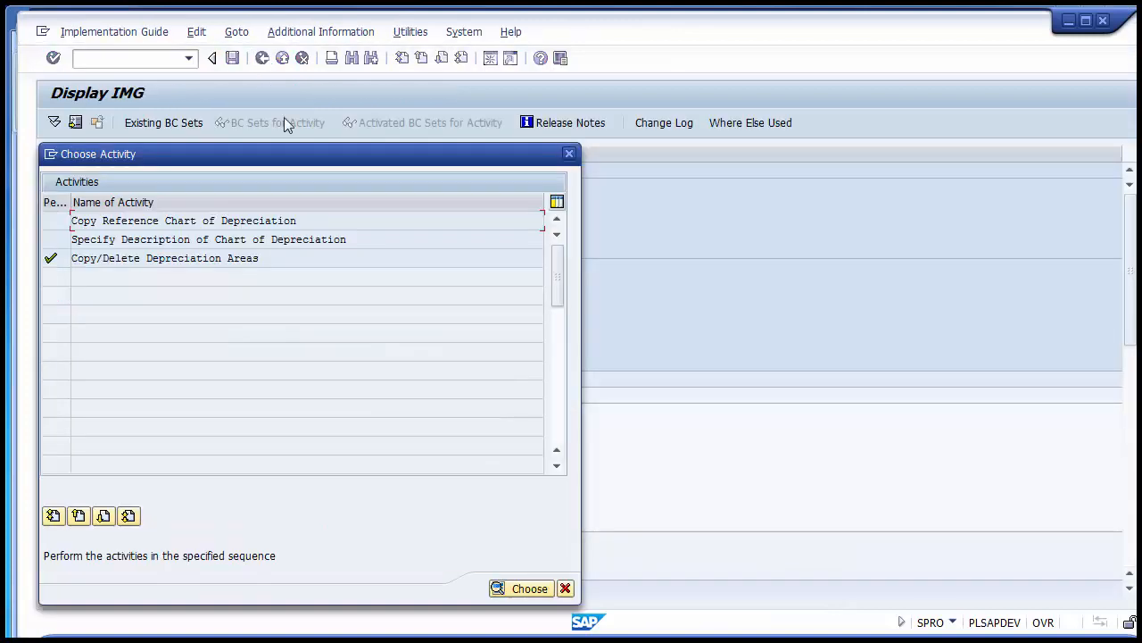
click(566, 590)
click(214, 443)
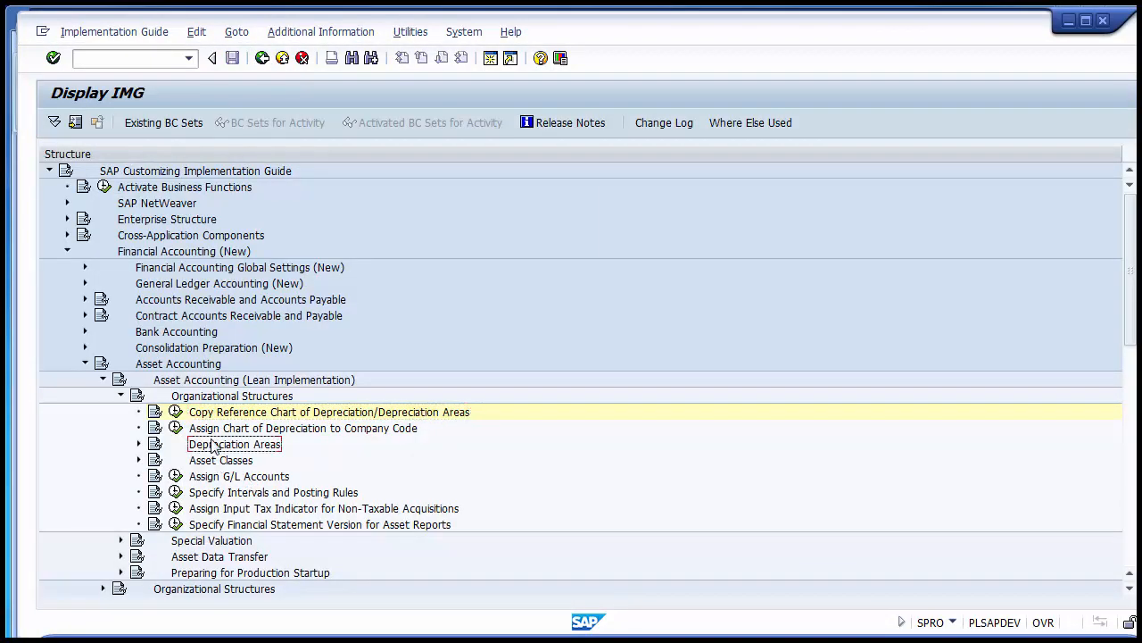
click(139, 444)
click(226, 460)
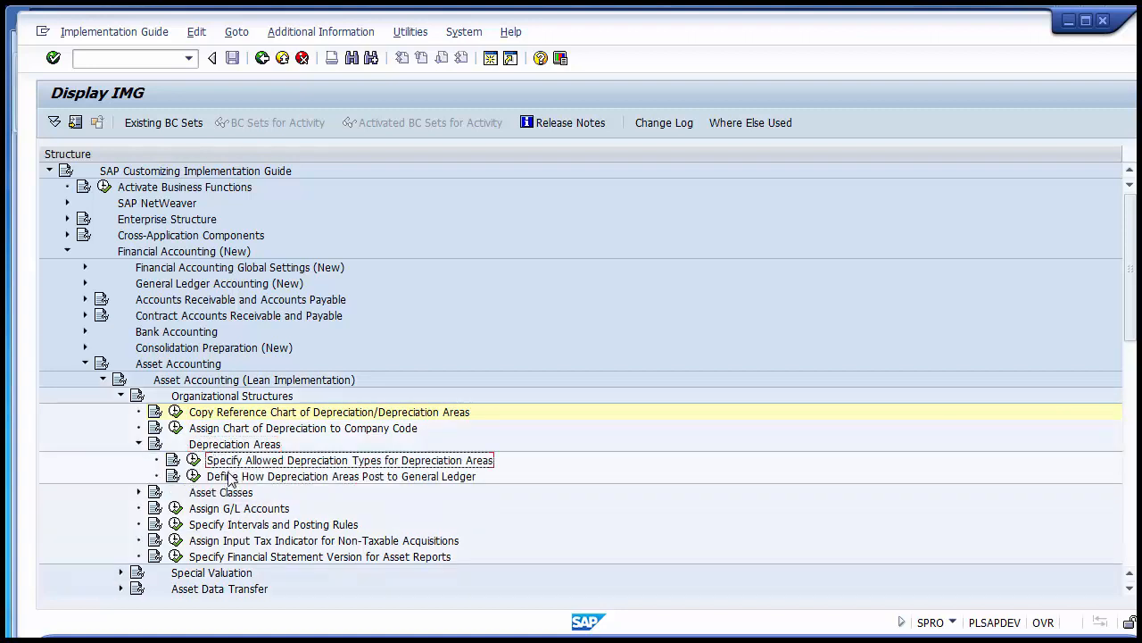
click(229, 475)
click(227, 461)
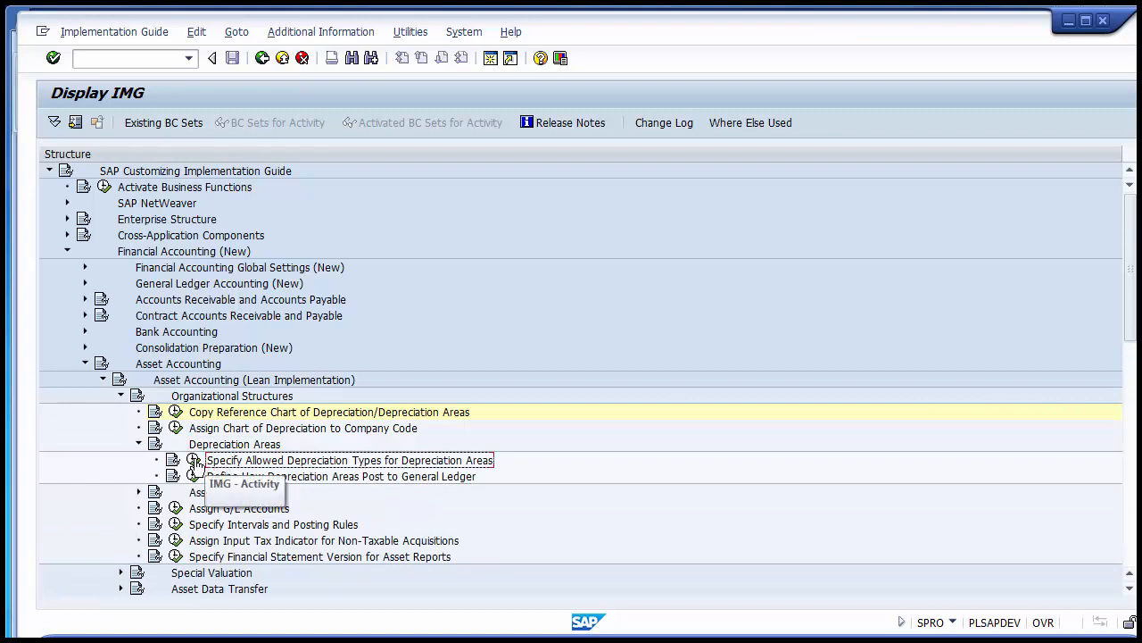
Start Specify Allowed Depreciation Types for Depreciation Areas and review the areas specified for ordinary depreciation
click(195, 460)
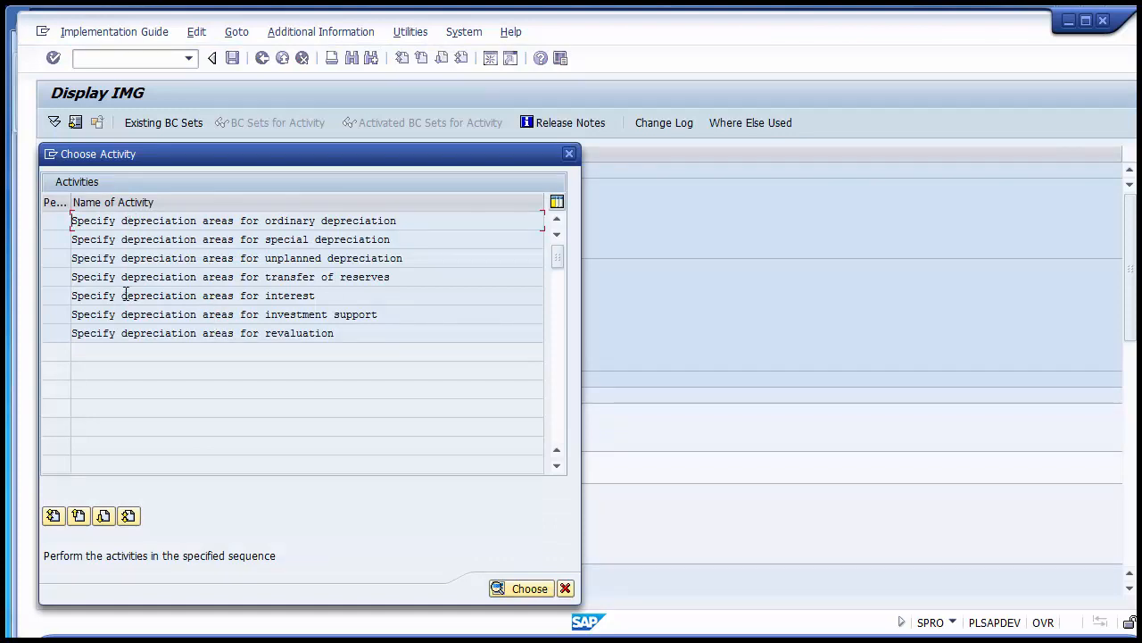
double_click(248, 221)
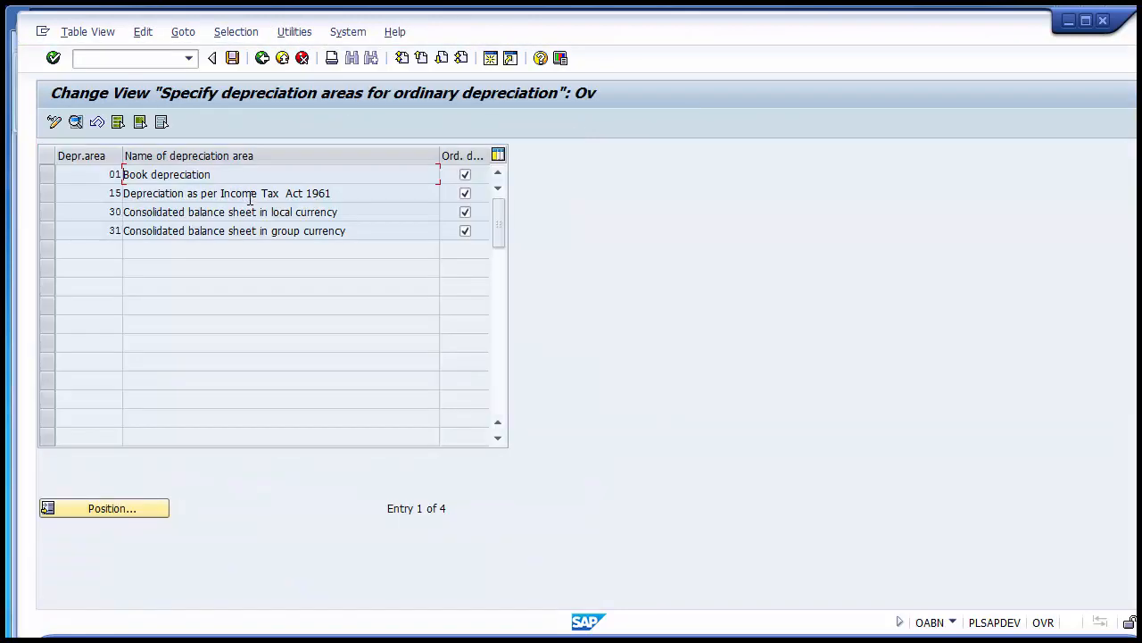
click(242, 212)
click(230, 190)
click(261, 58)
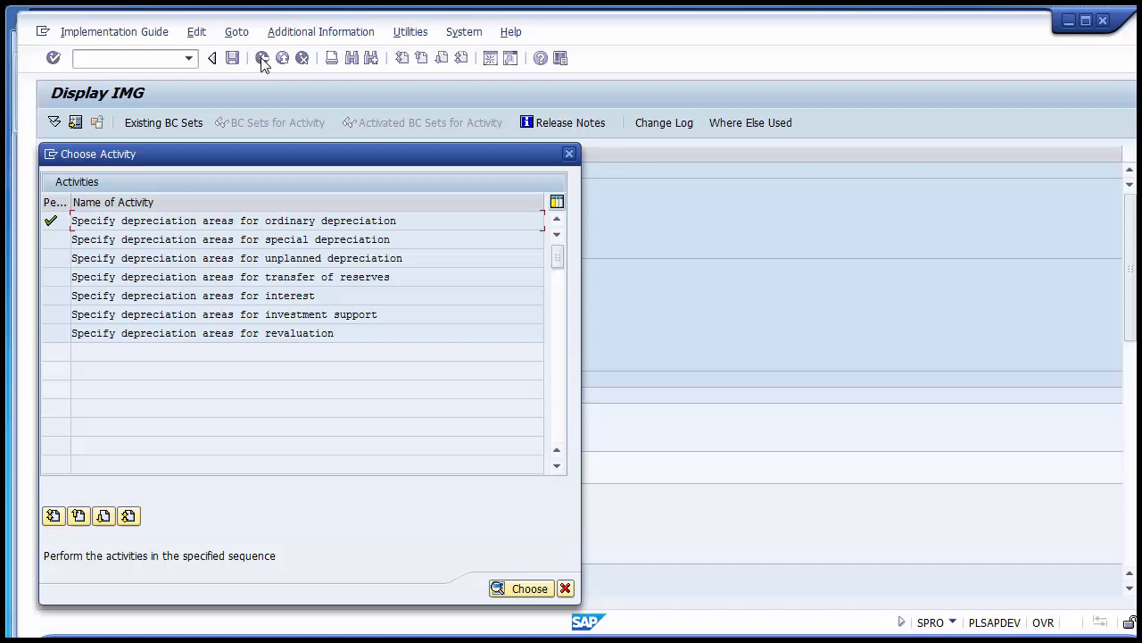
Allow special depreciation for areas 01 and 30, and save it in the proposed customizing request
double_click(308, 240)
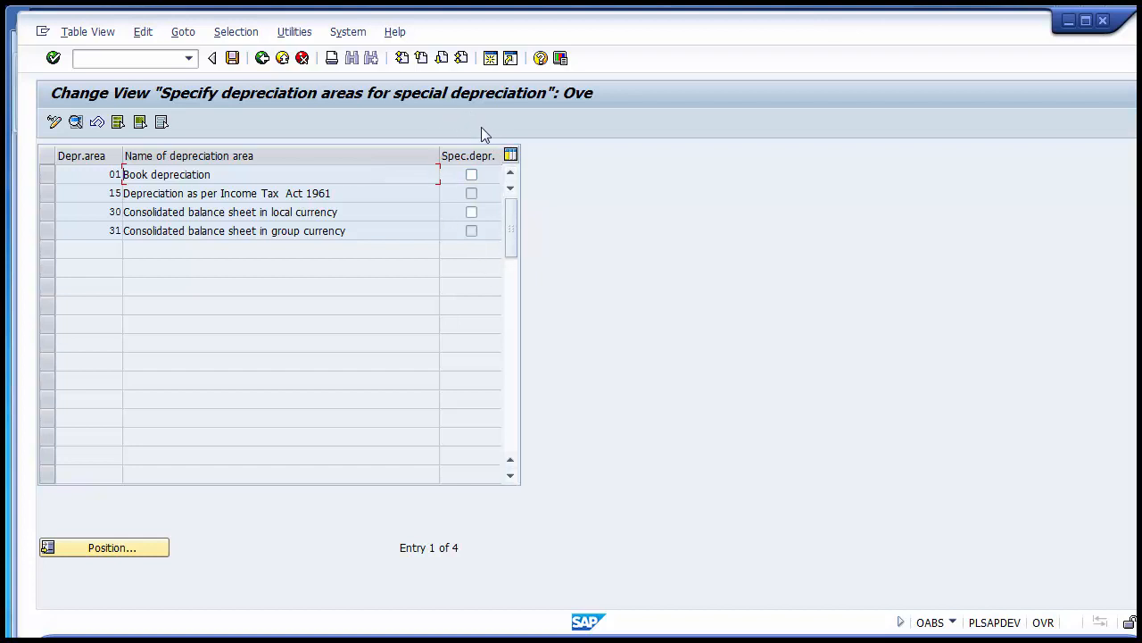
click(471, 175)
click(471, 213)
click(233, 59)
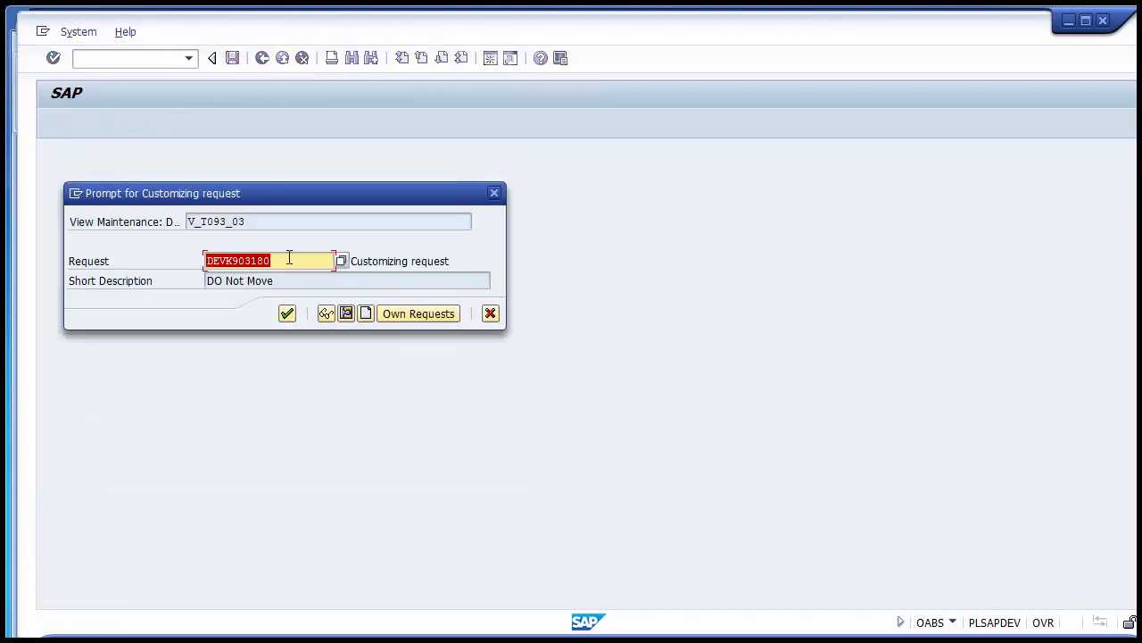
click(287, 314)
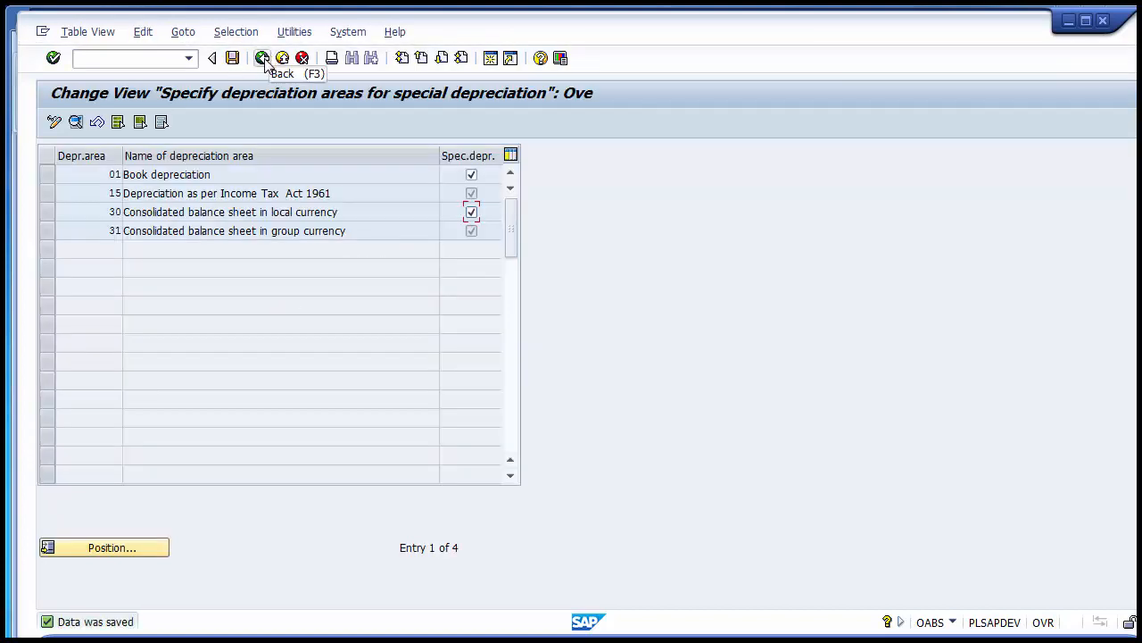
click(262, 59)
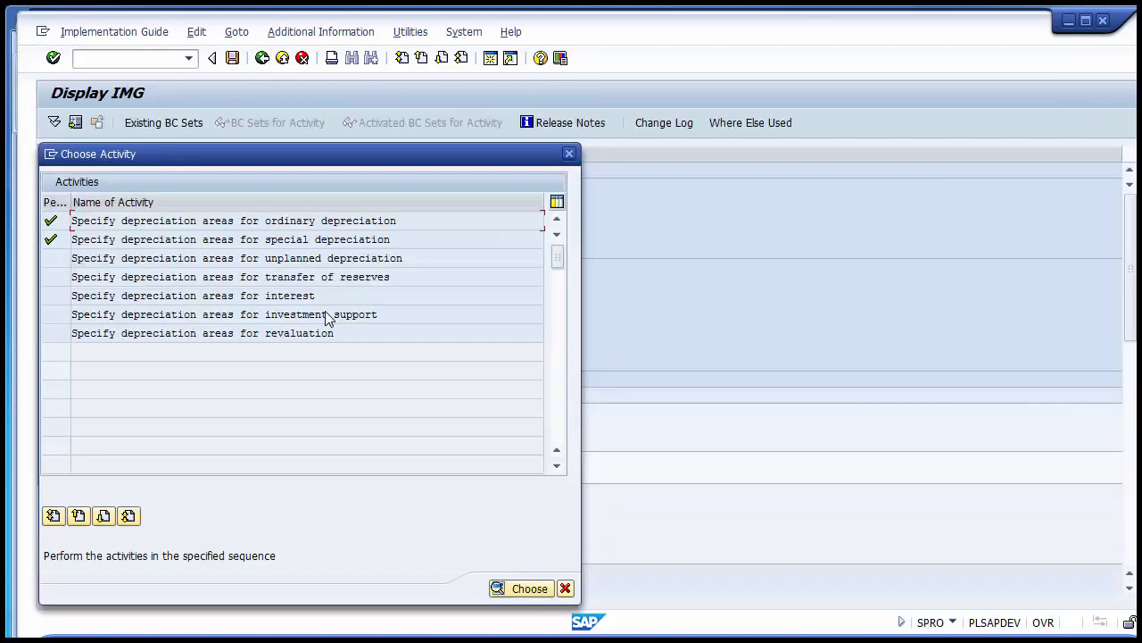
Look over the remaining depreciation type activities and open Specify depreciation areas for unplanned depreciation
click(268, 279)
click(267, 295)
click(268, 315)
click(268, 331)
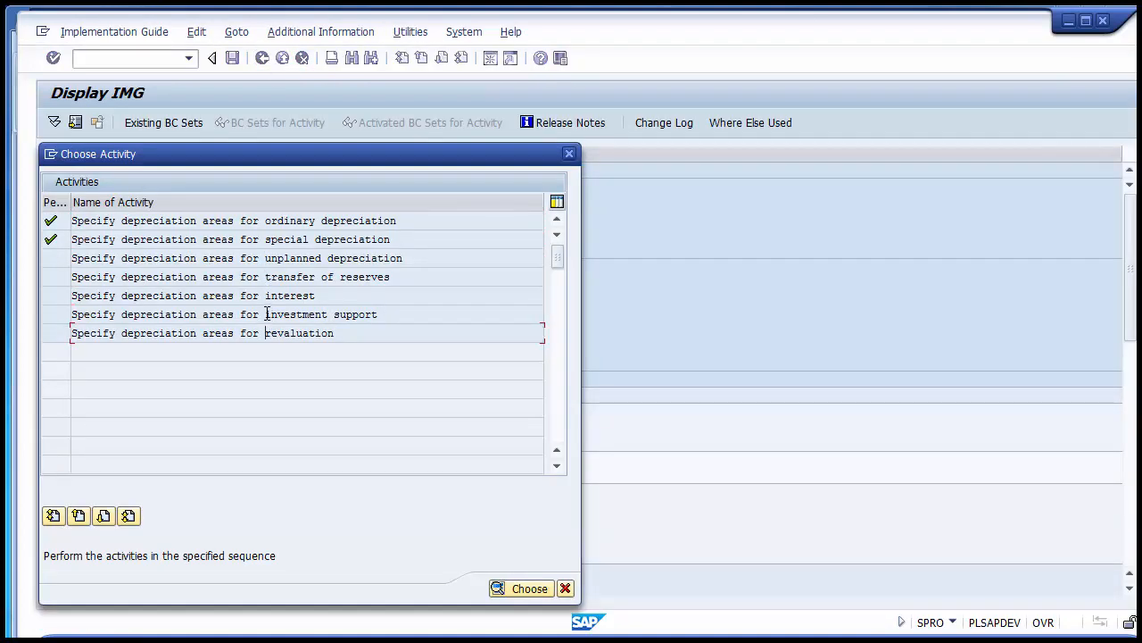
click(267, 315)
click(265, 296)
click(265, 277)
double_click(304, 259)
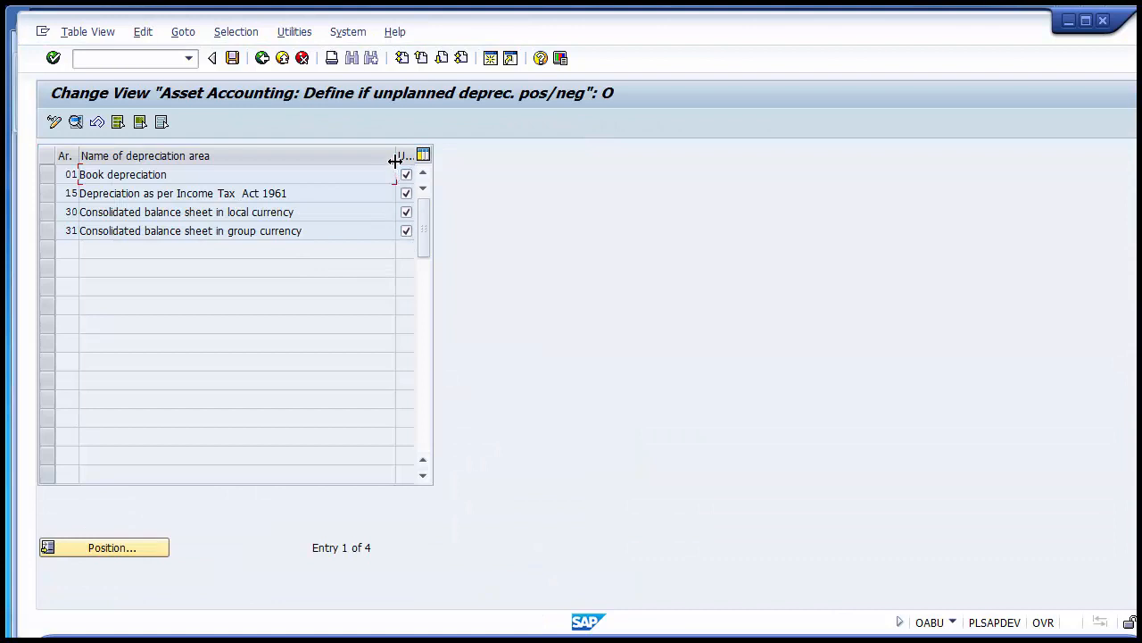
Narrow the depreciation area name column to reveal the unplanned depreciation indicator, save, and return to the implementation guide structure
drag(396, 155, 350, 155)
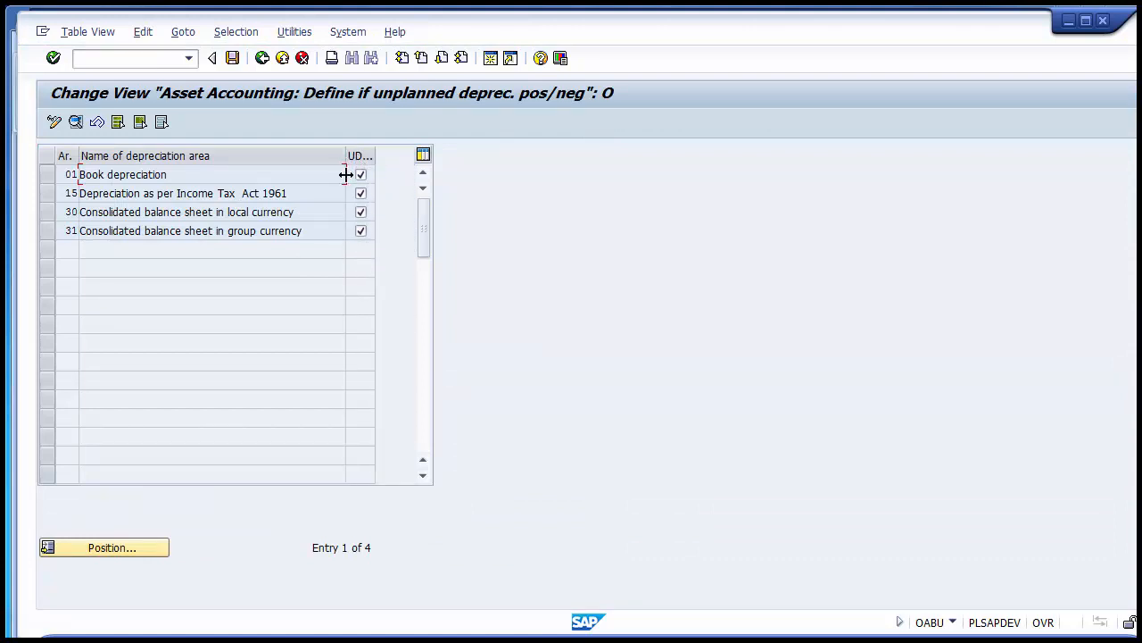
click(233, 58)
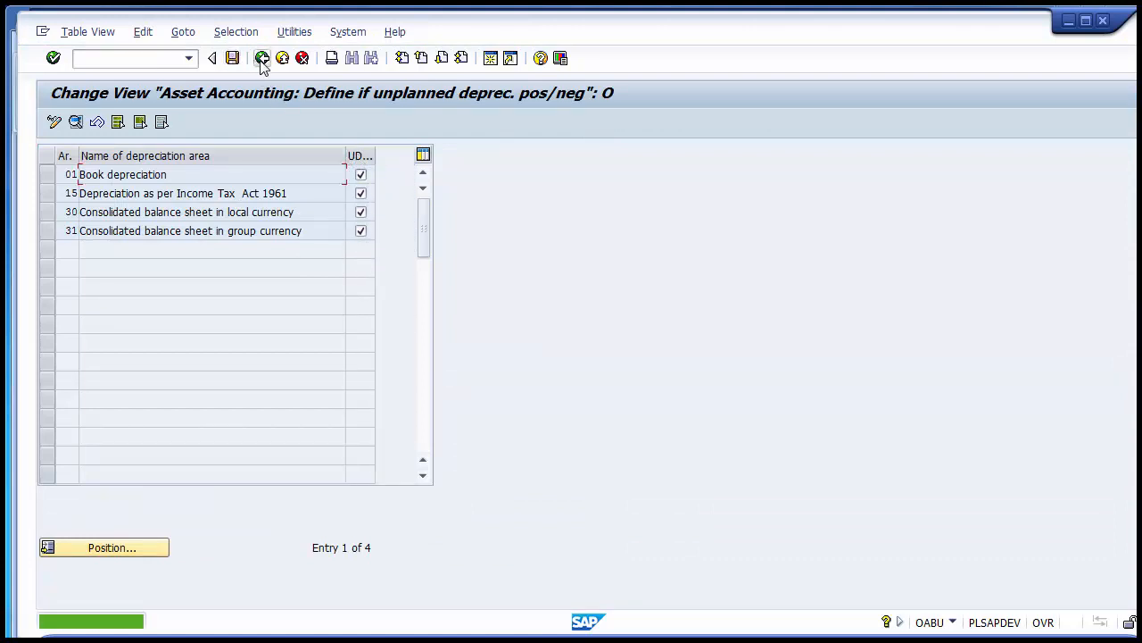
click(262, 62)
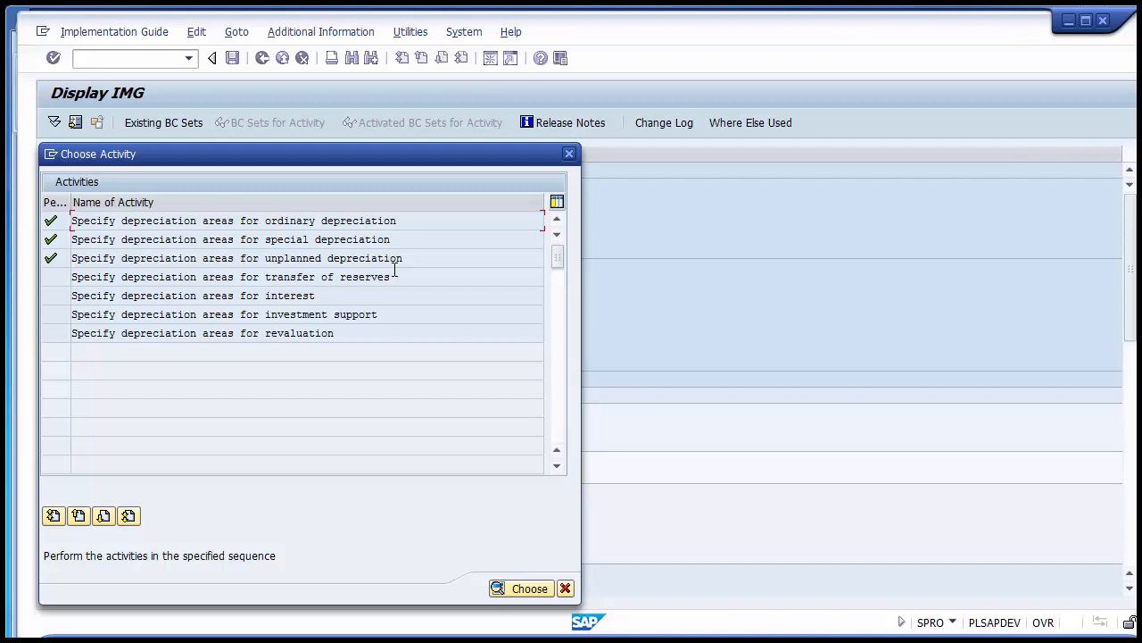
click(569, 153)
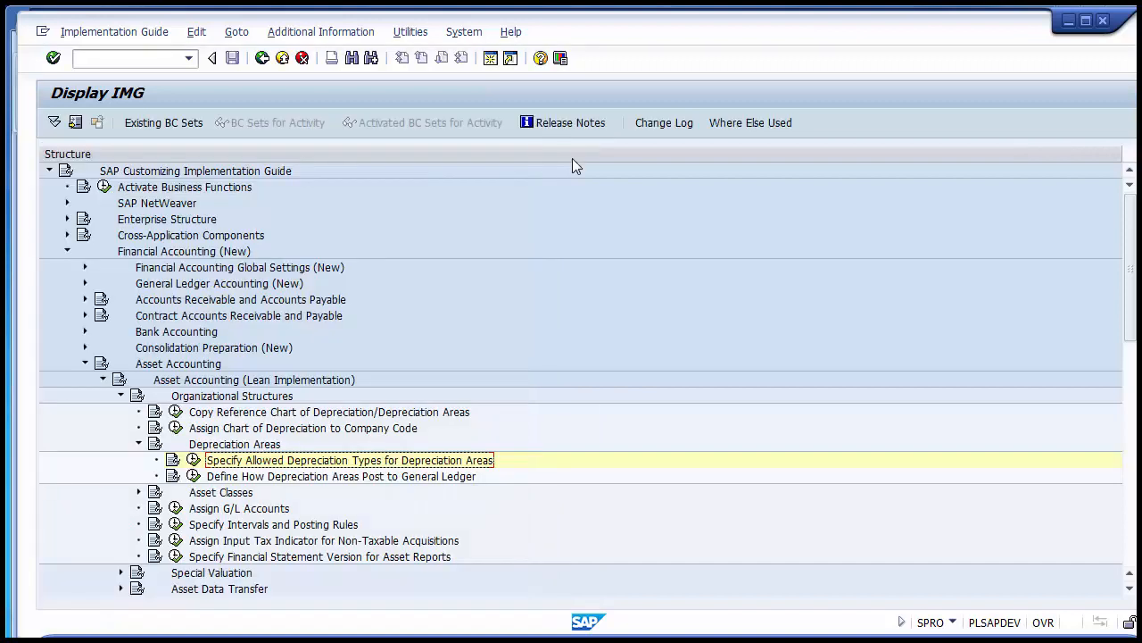
Start Define How Depreciation Areas Post to General Ledger under Depreciation Areas, with chart of depreciation 2000 as the work area
click(298, 478)
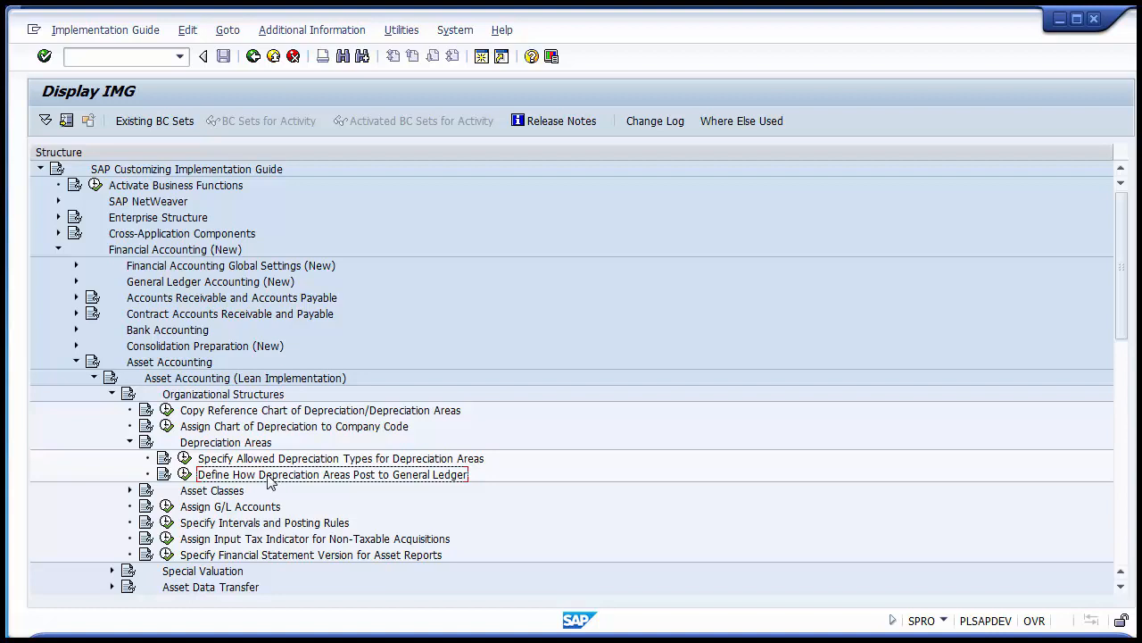
click(184, 475)
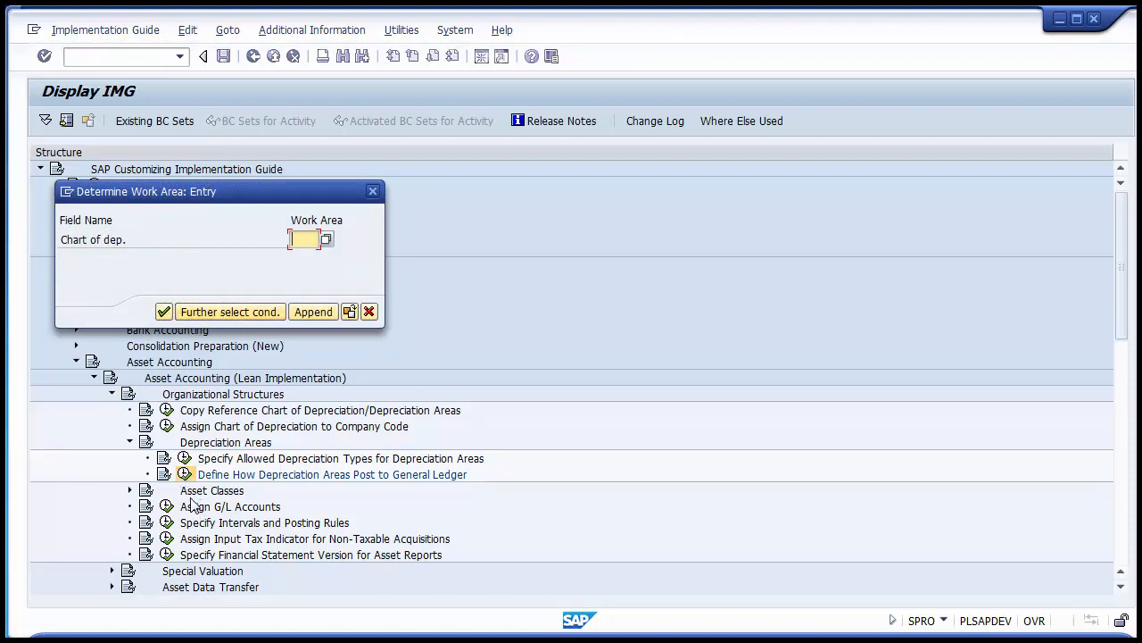
click(300, 249)
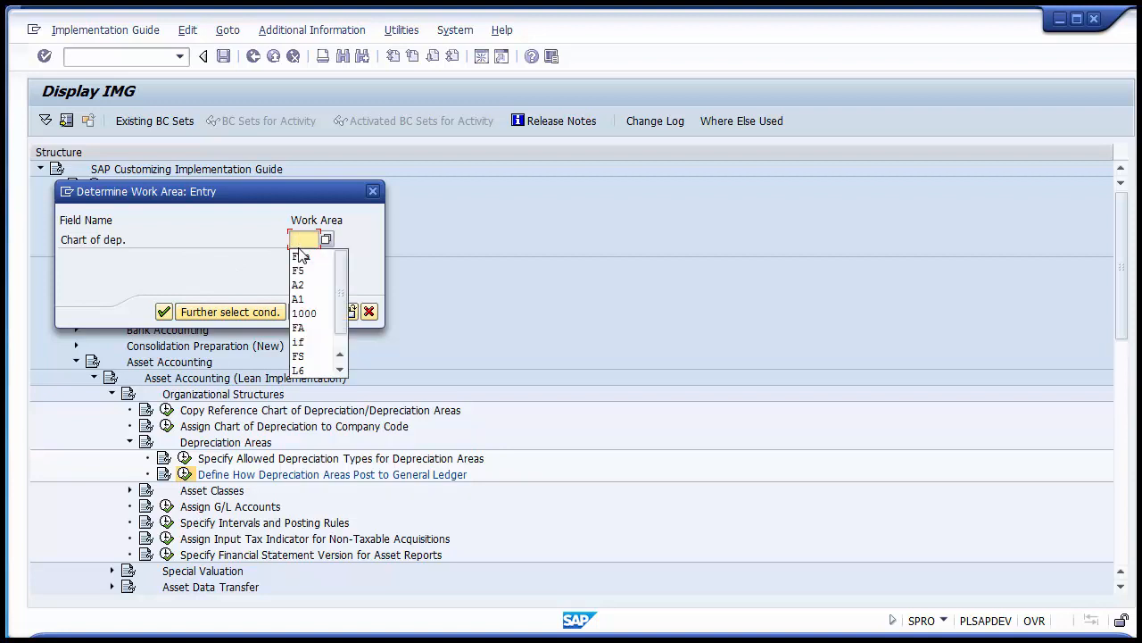
key(Down)
key(Down)
key(Down)
key(Down)
key(Return)
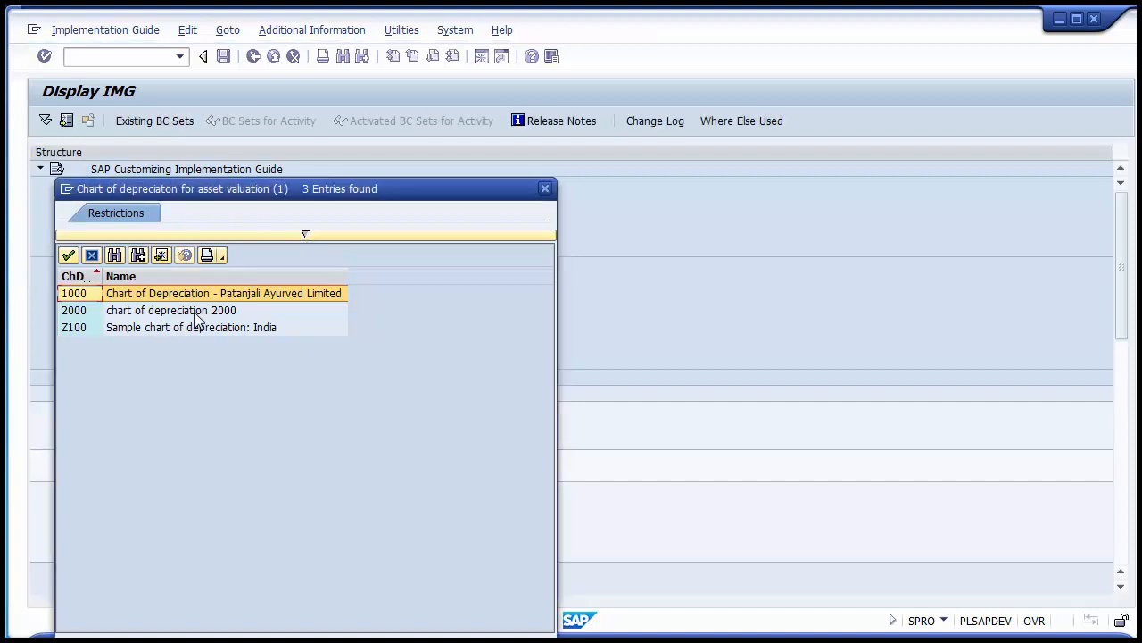
click(195, 314)
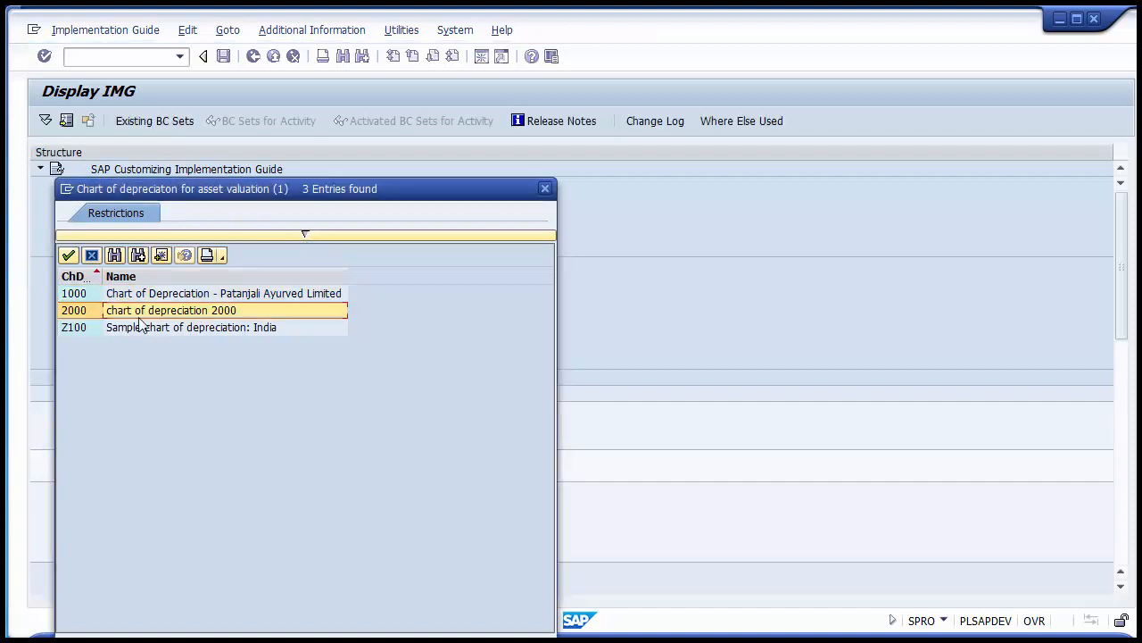
double_click(87, 313)
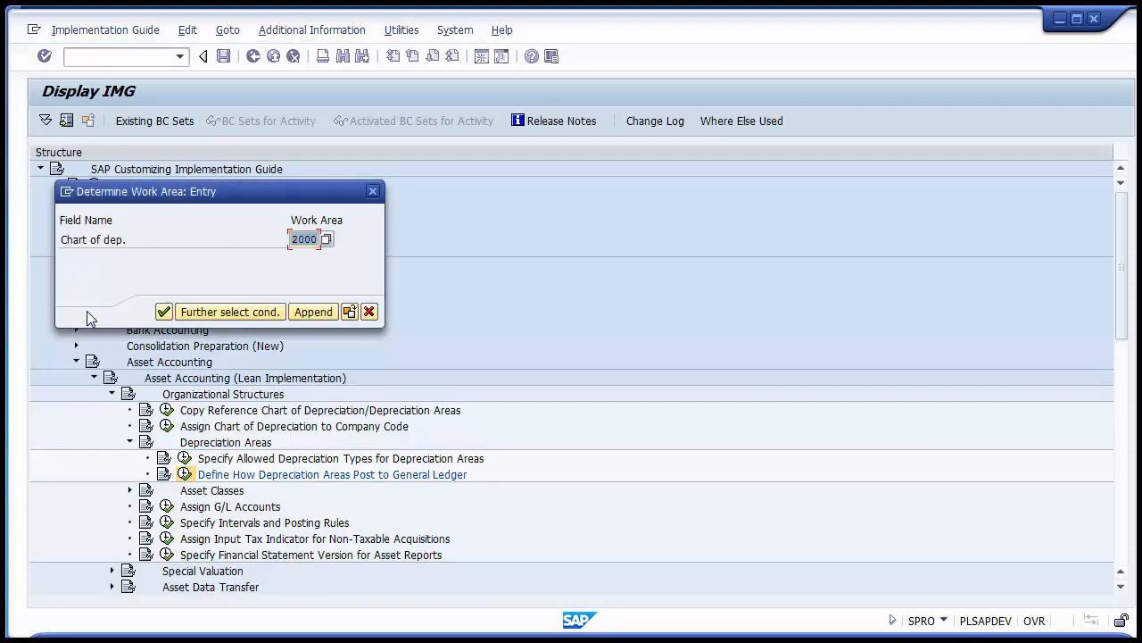
click(164, 312)
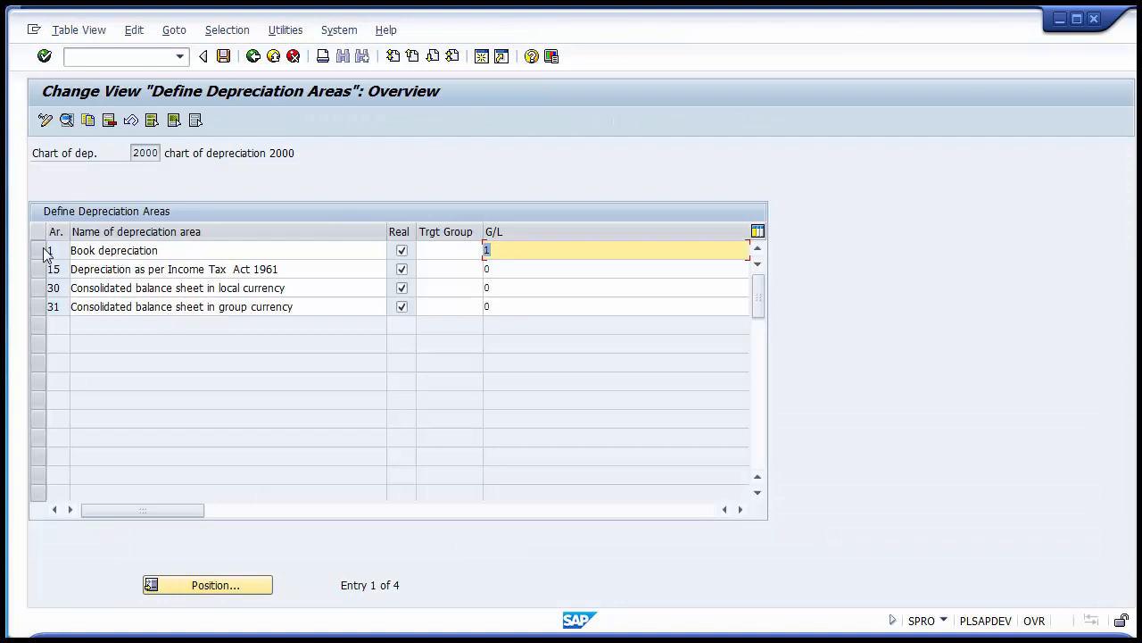
Examine the depreciation areas of chart 2000, and keep the current Windows color scheme without showing the message again
drag(37, 250, 39, 312)
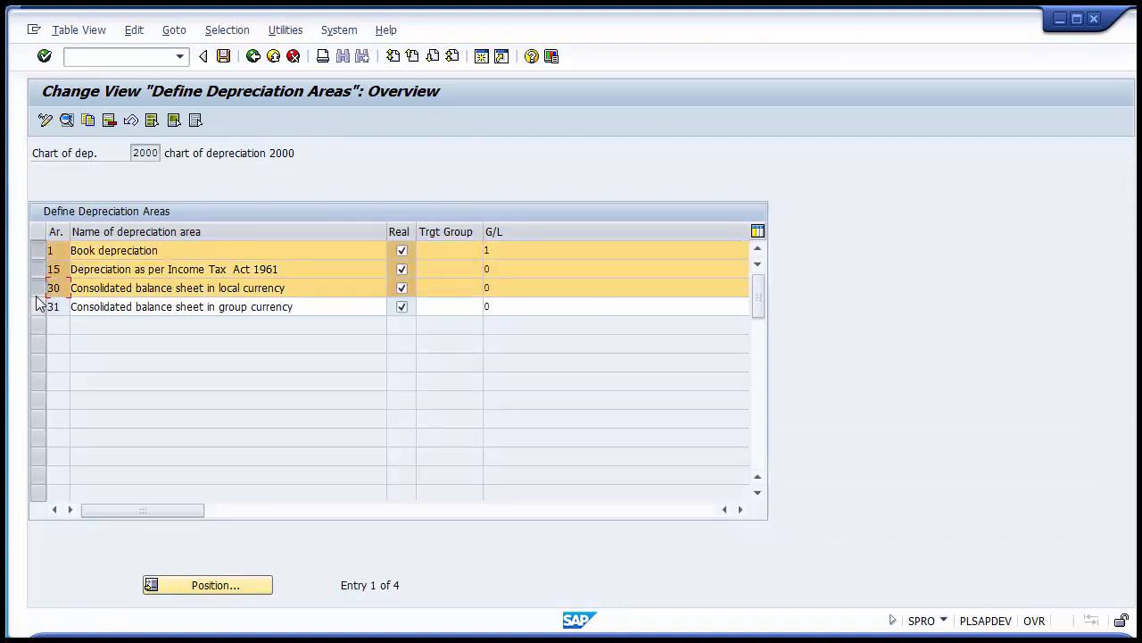
click(38, 305)
click(37, 288)
click(37, 269)
click(38, 256)
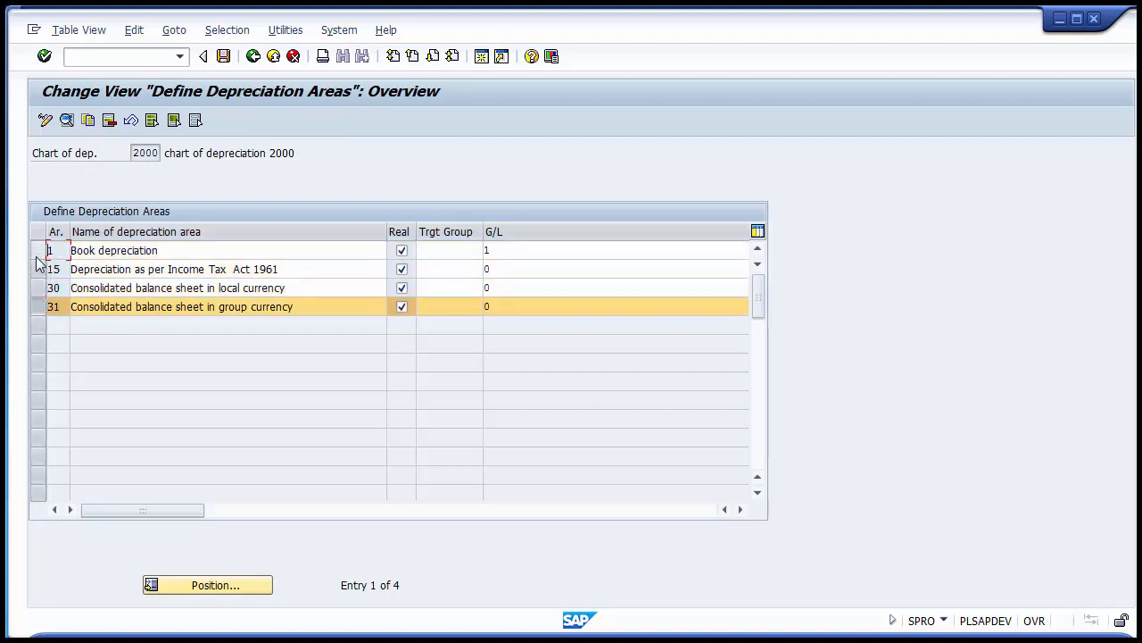
click(37, 306)
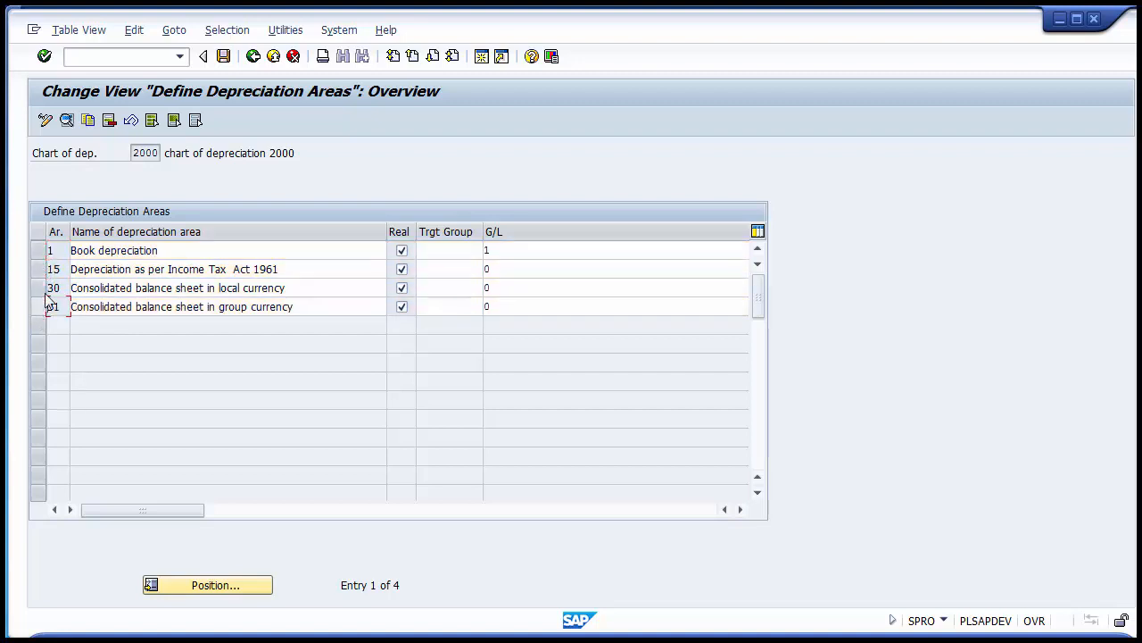
click(64, 250)
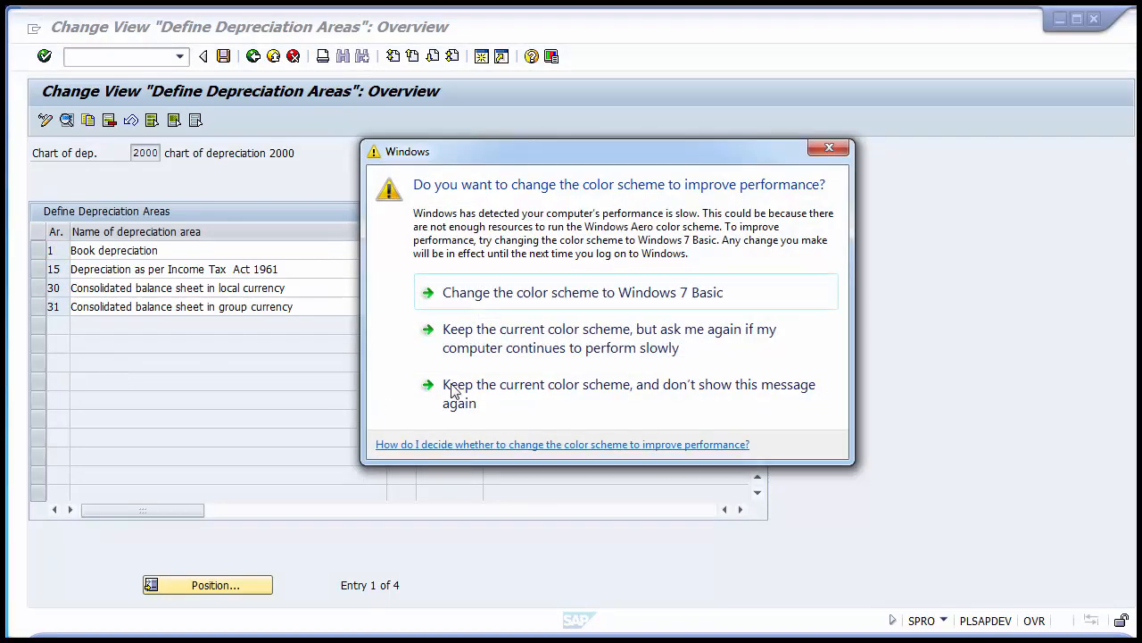
click(455, 390)
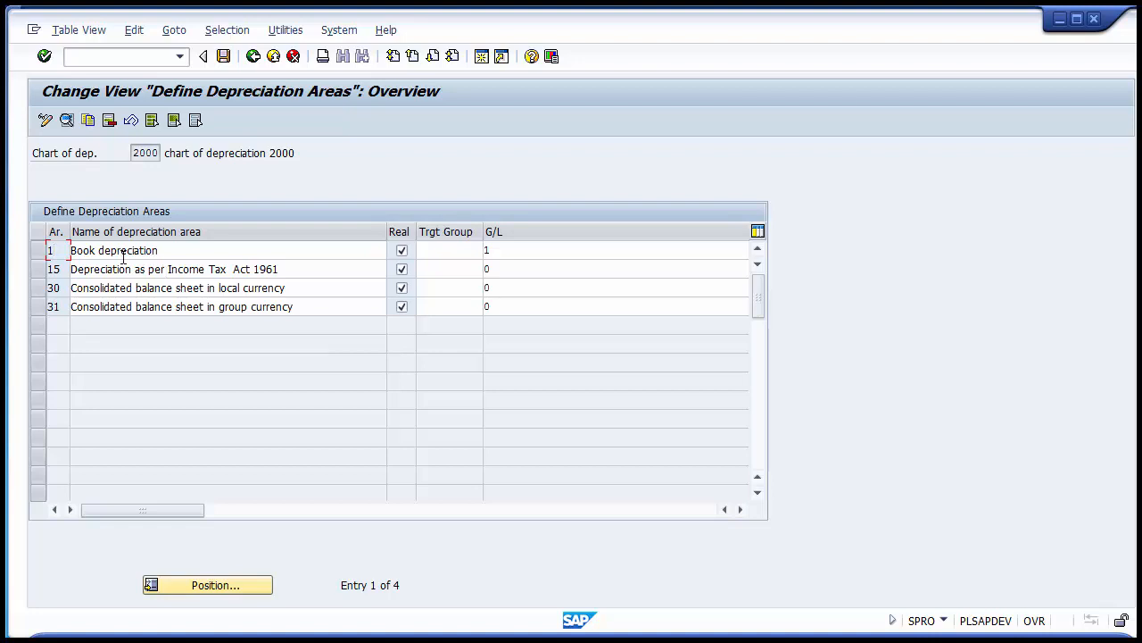
click(40, 254)
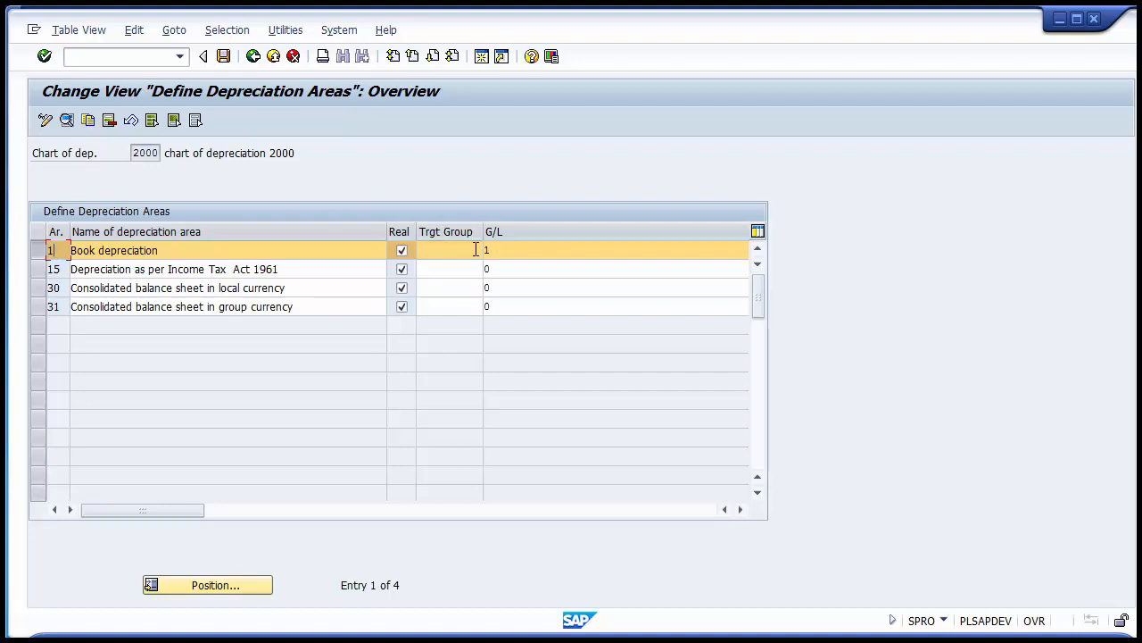
List the possible G/L posting values beside the table and check the Area Posts in Realtime option for book depreciation
click(545, 250)
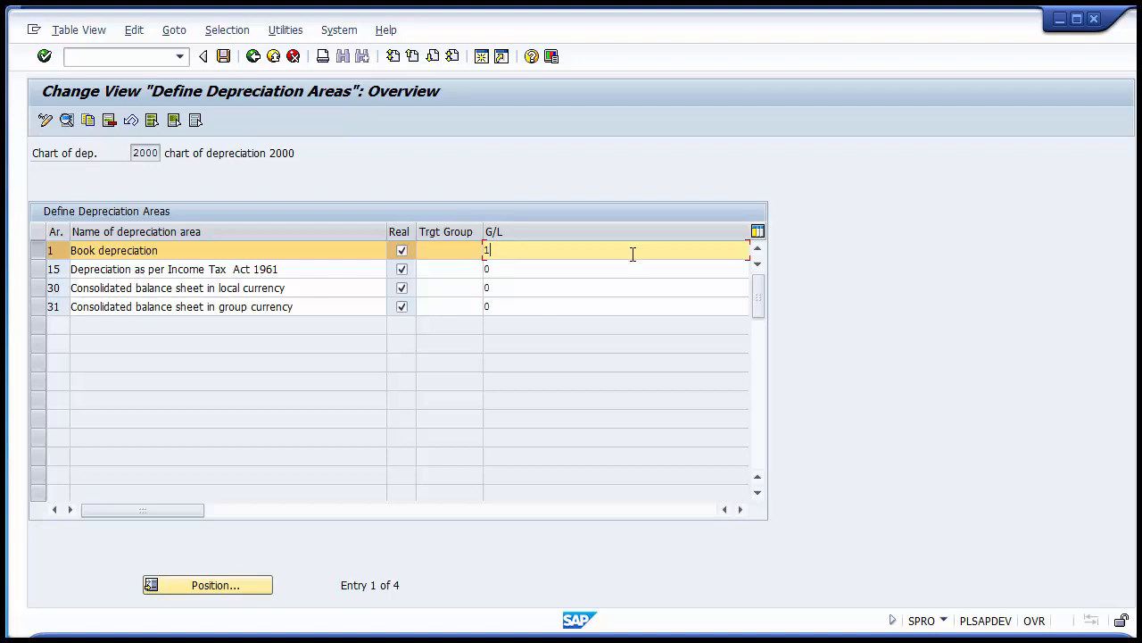
key(Return)
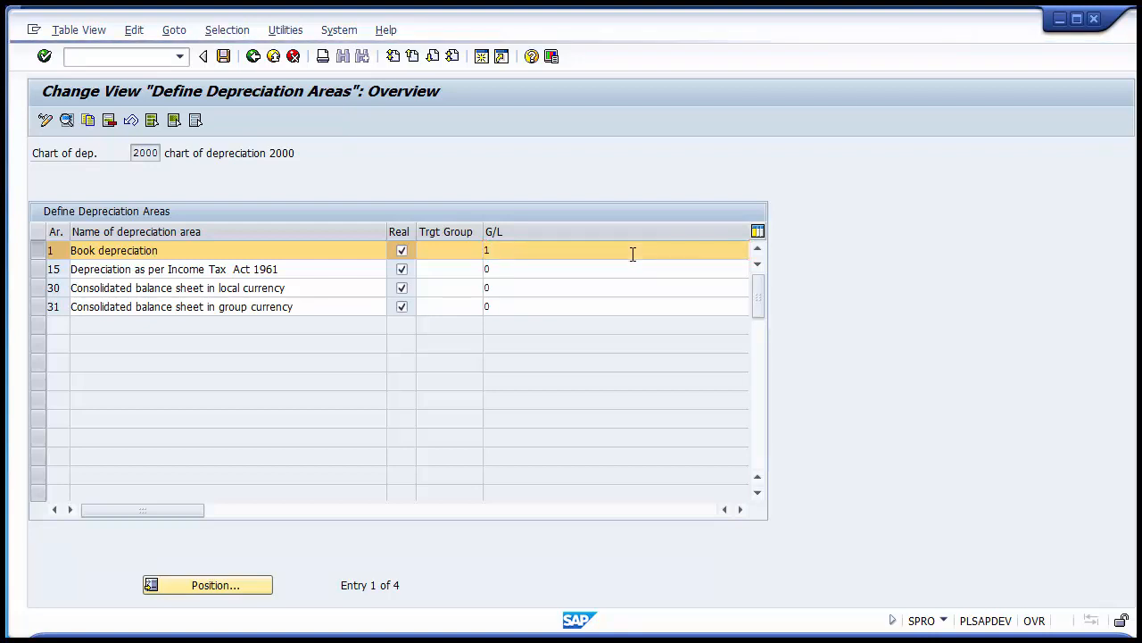
key(F4)
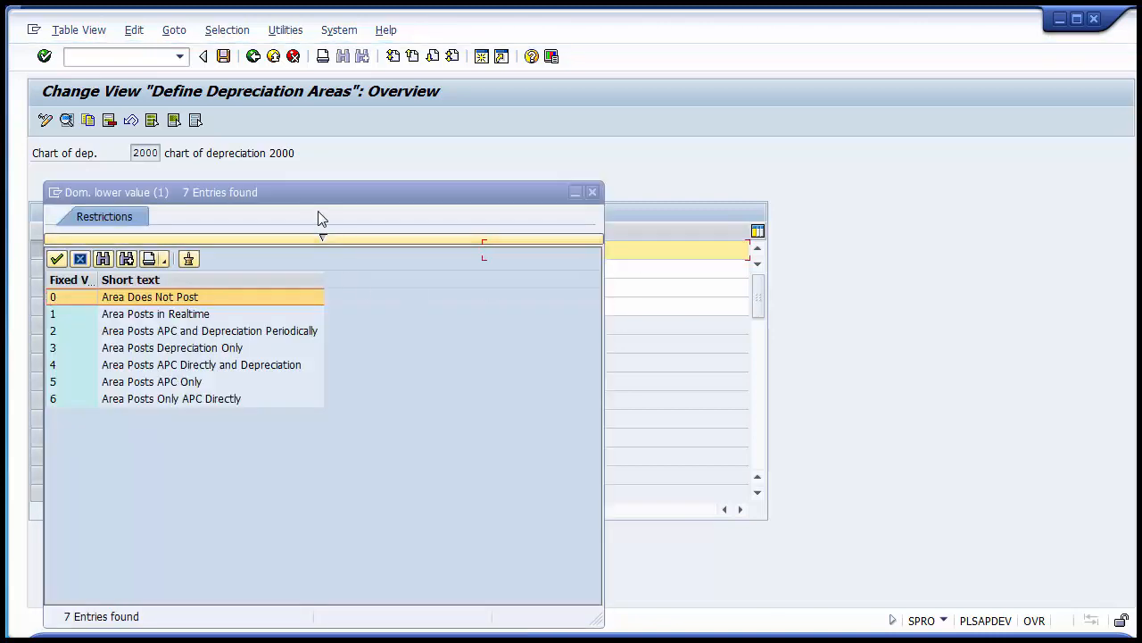
drag(297, 193, 888, 113)
click(547, 247)
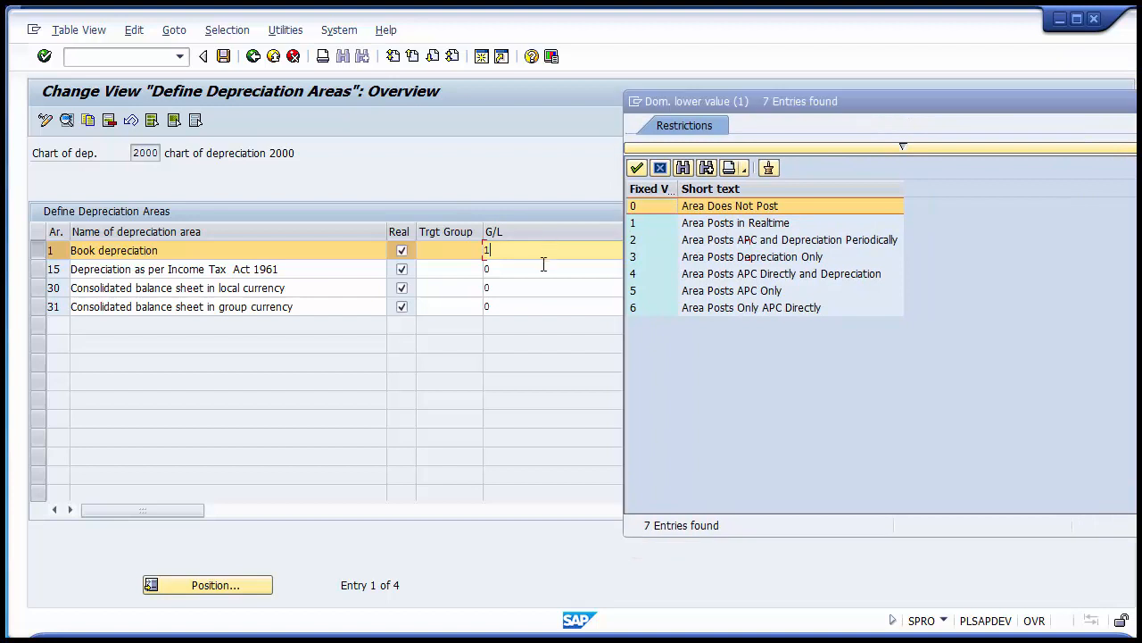
click(544, 267)
click(541, 284)
click(541, 308)
click(683, 224)
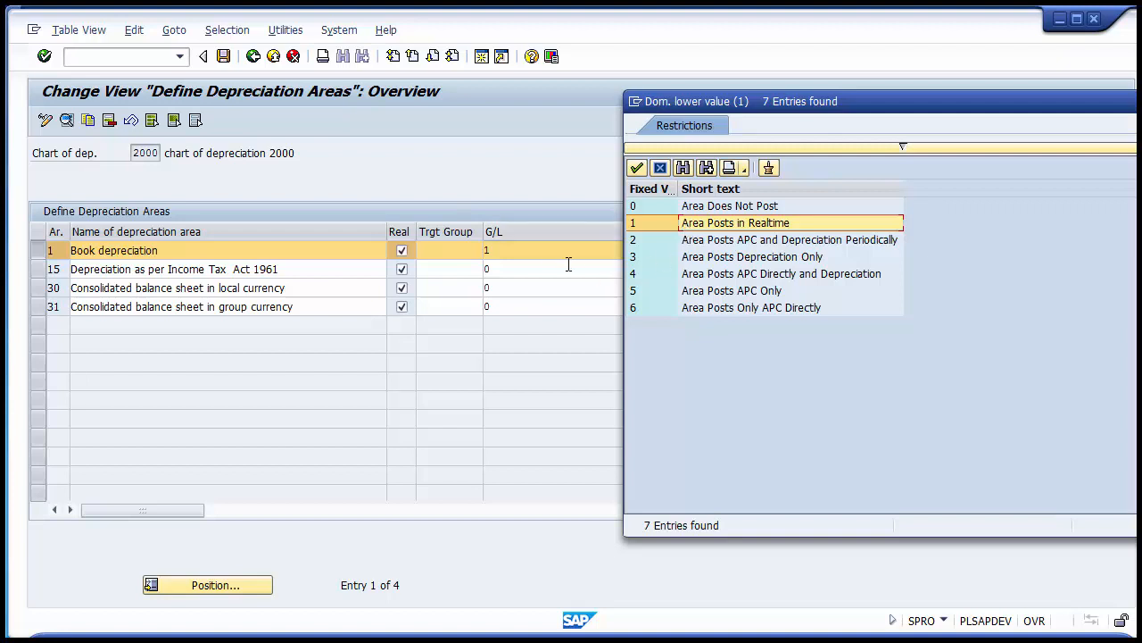
Compare the G/L settings of areas 15, 30 and 31 with the listed posting options, and close the list without choosing one
click(540, 269)
click(536, 289)
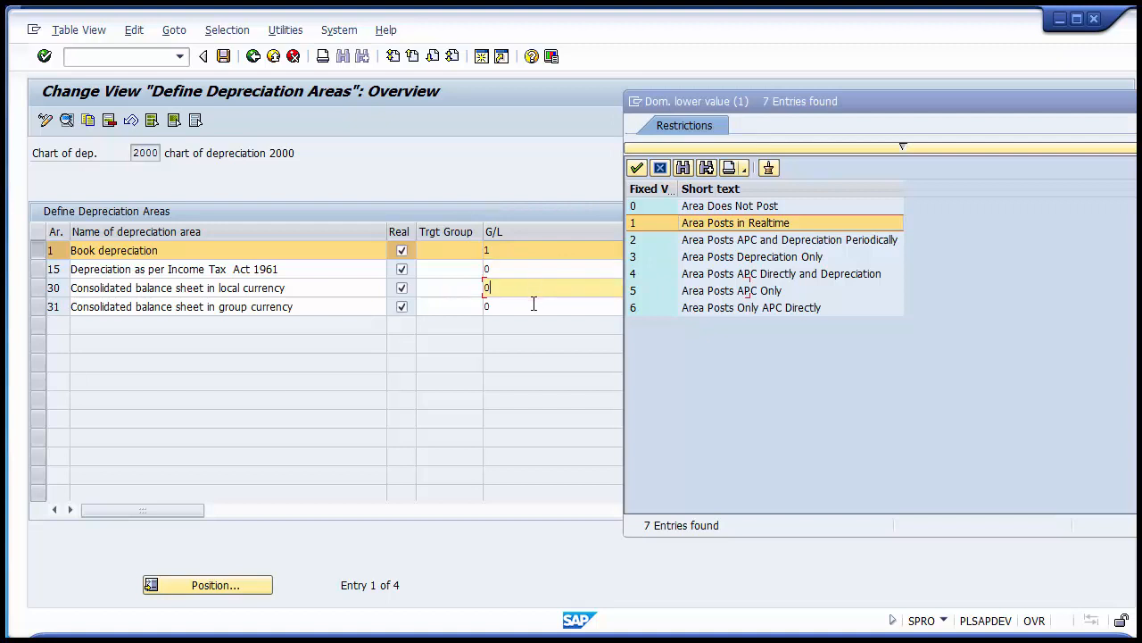
click(534, 306)
click(529, 289)
click(526, 272)
click(527, 288)
click(527, 303)
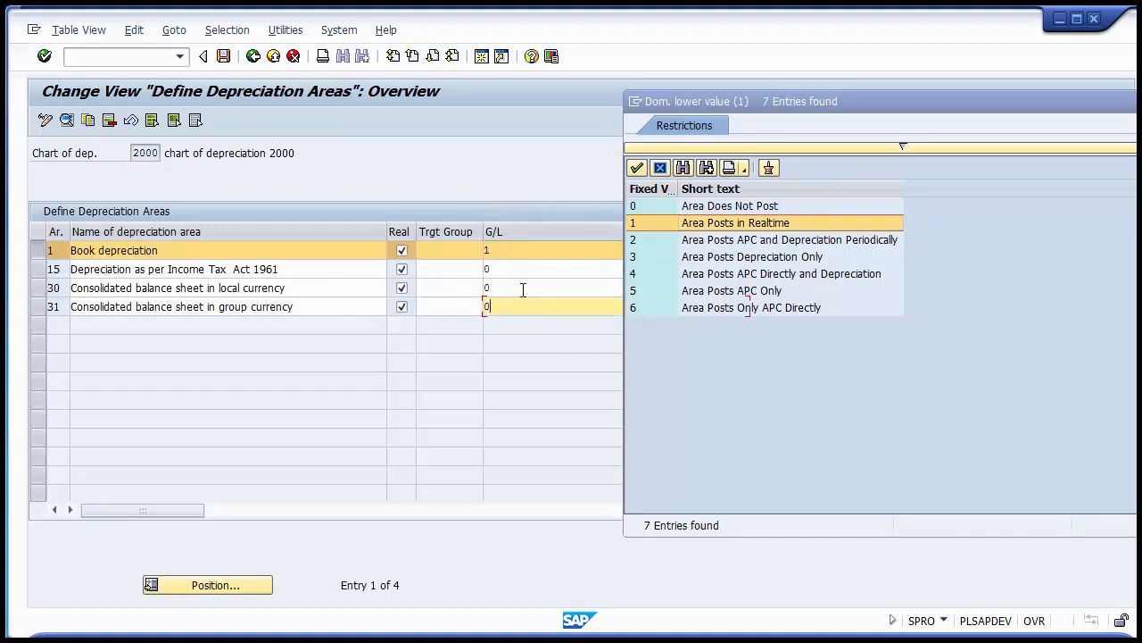
click(523, 289)
click(520, 271)
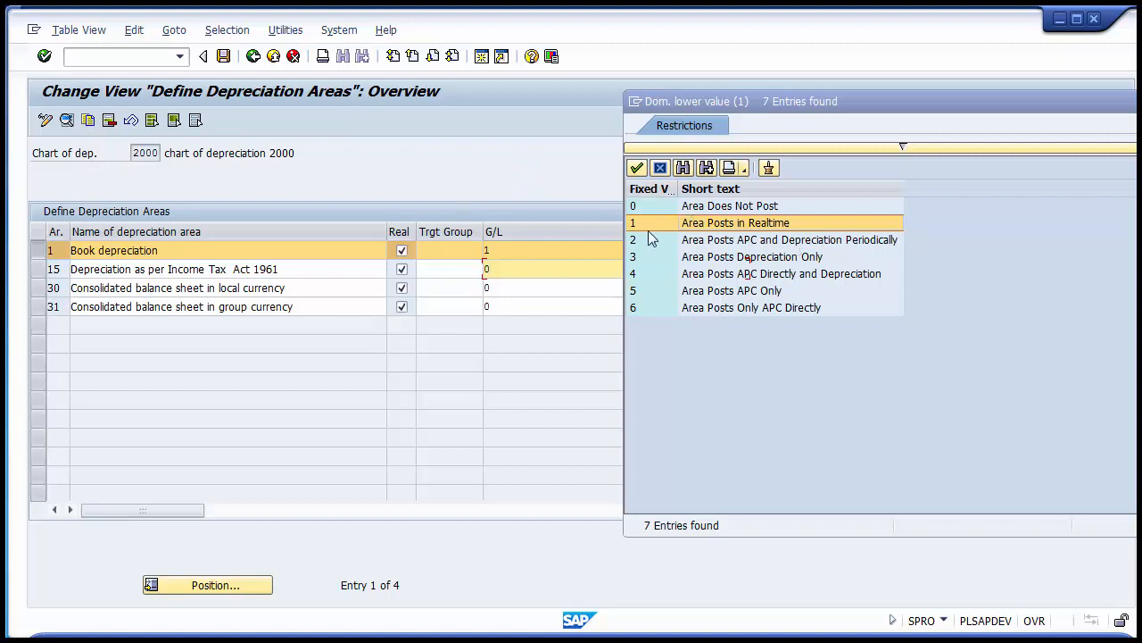
click(711, 259)
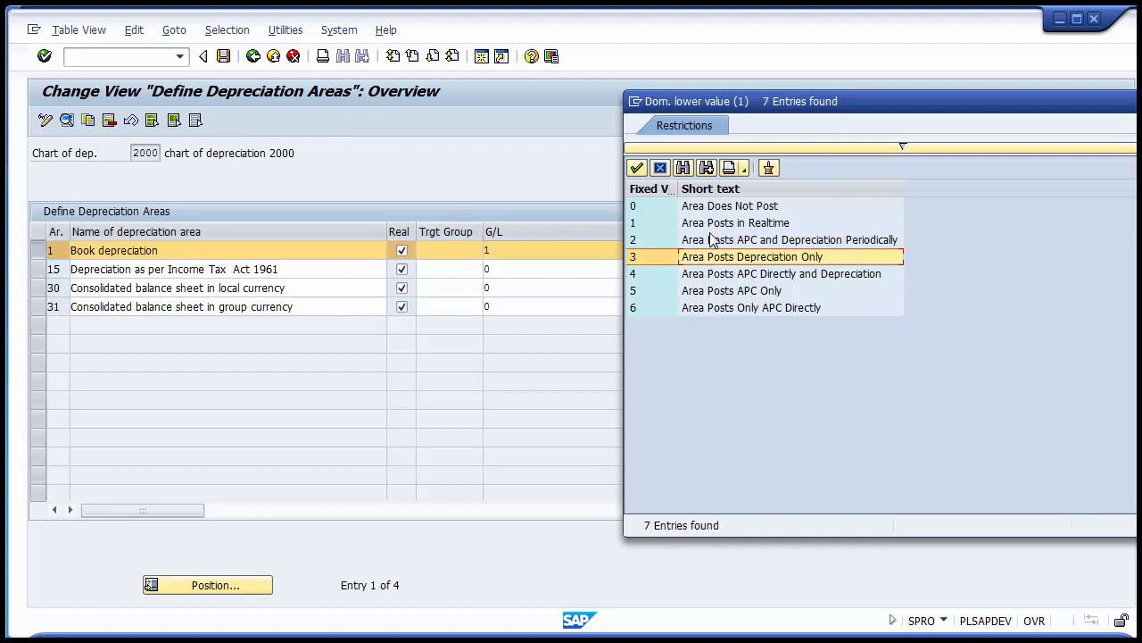
click(691, 210)
click(688, 224)
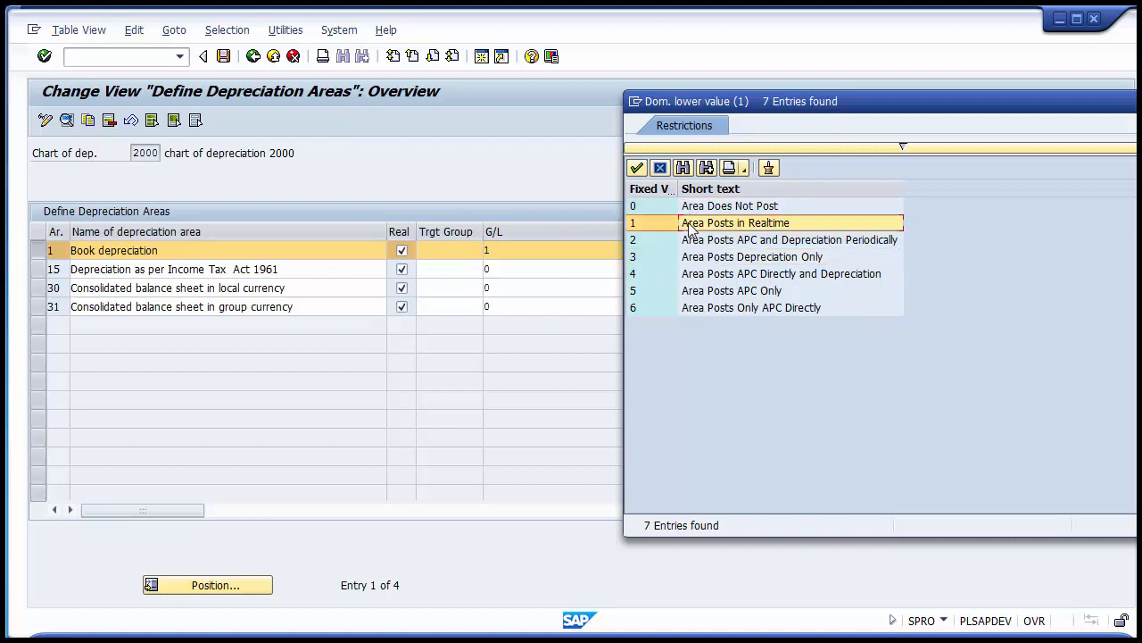
click(662, 173)
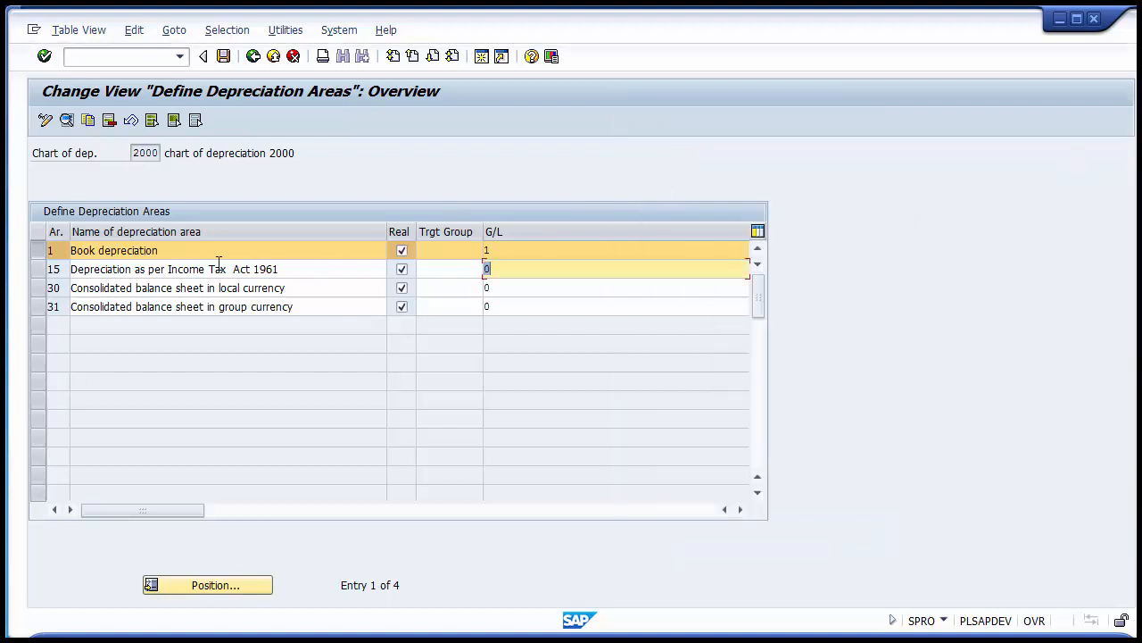
Review the G/L posting setting of the book depreciation area against those of areas 15, 30 and 31
click(508, 253)
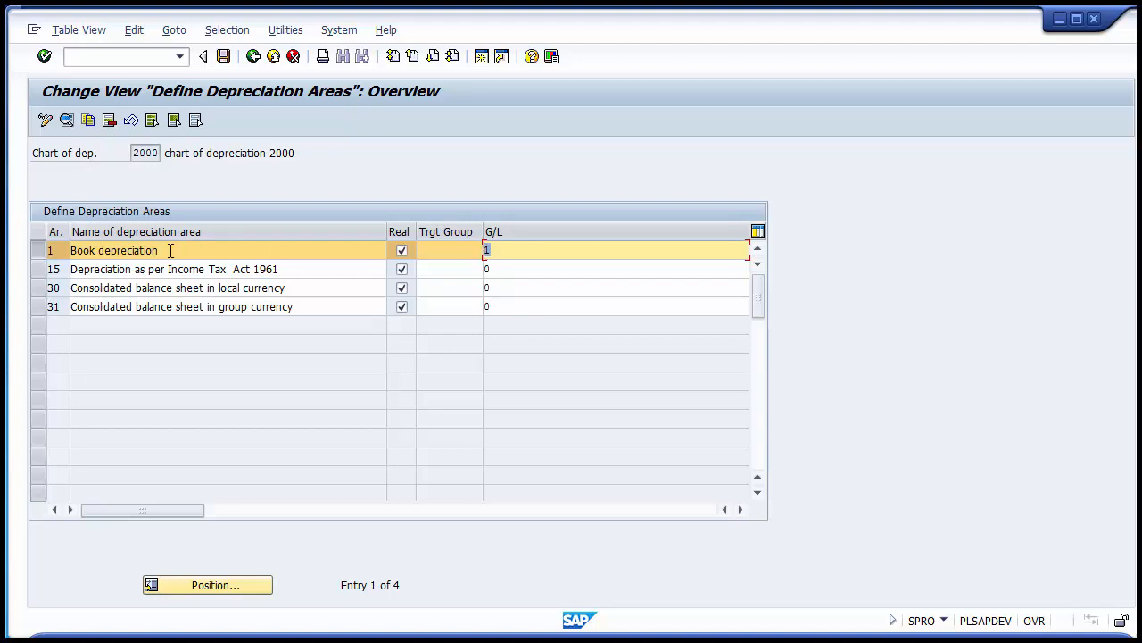
drag(158, 251, 51, 254)
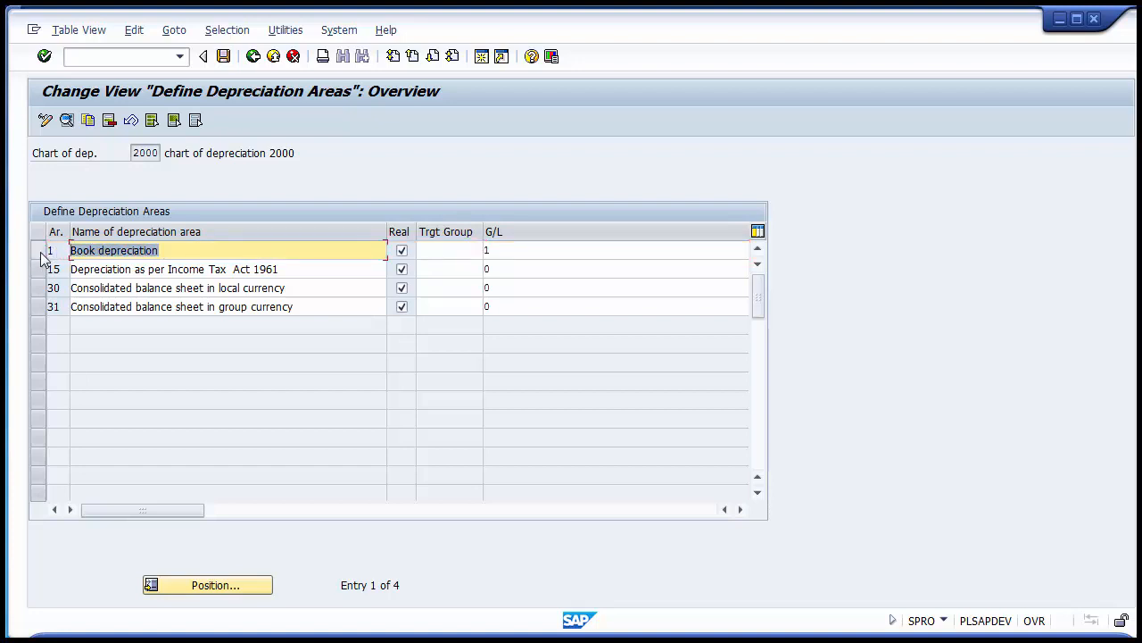
click(39, 252)
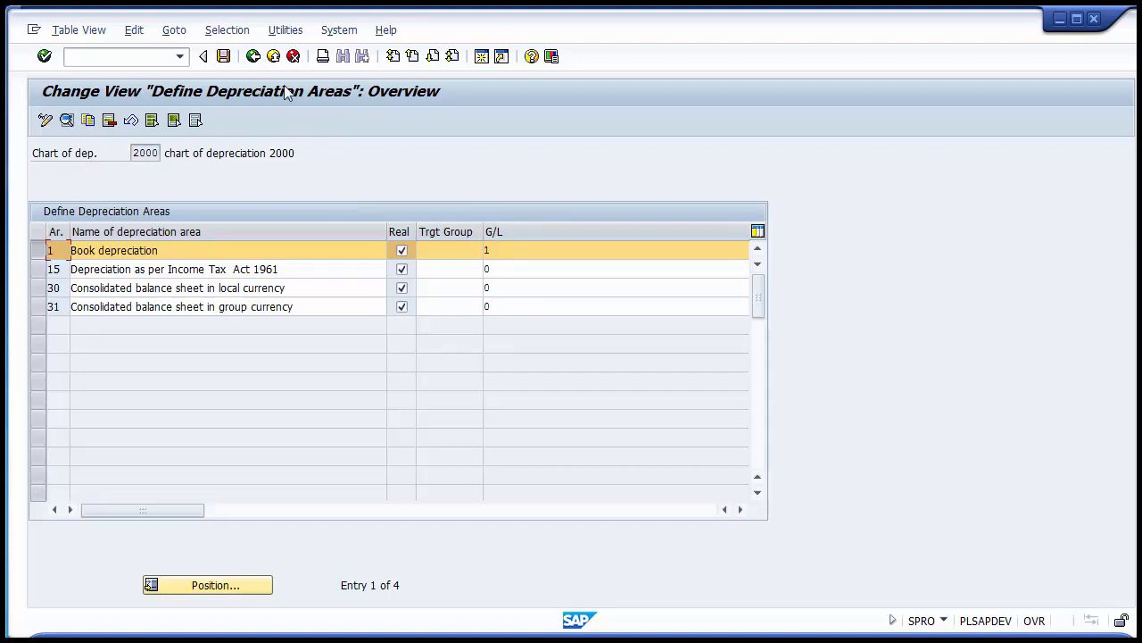
click(511, 250)
click(512, 268)
click(512, 287)
click(512, 305)
click(508, 287)
click(506, 268)
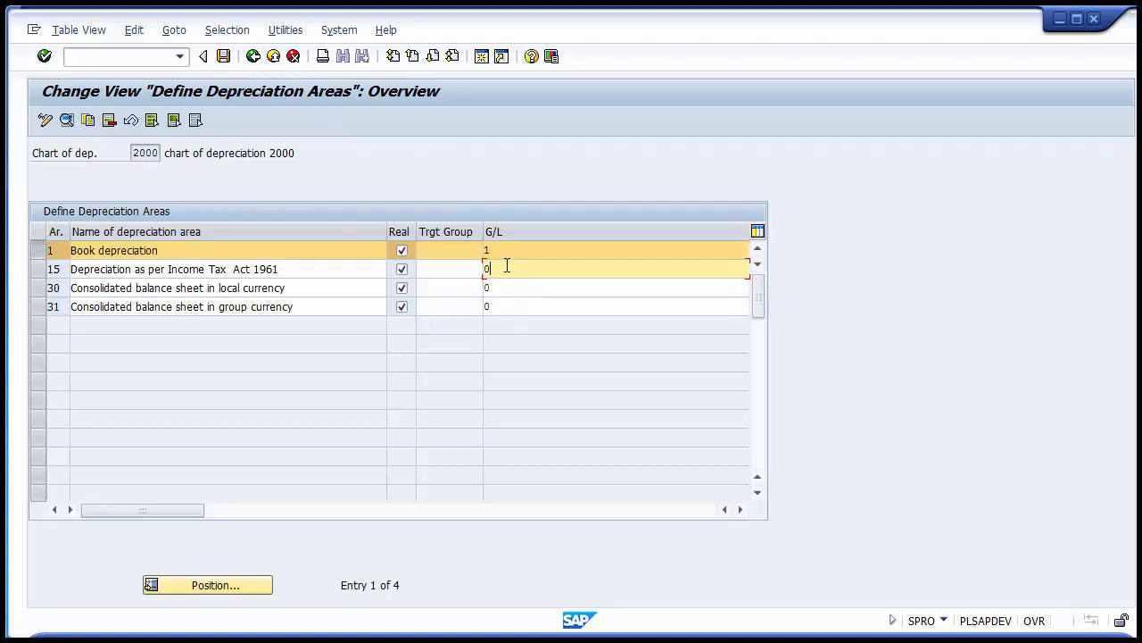
click(505, 250)
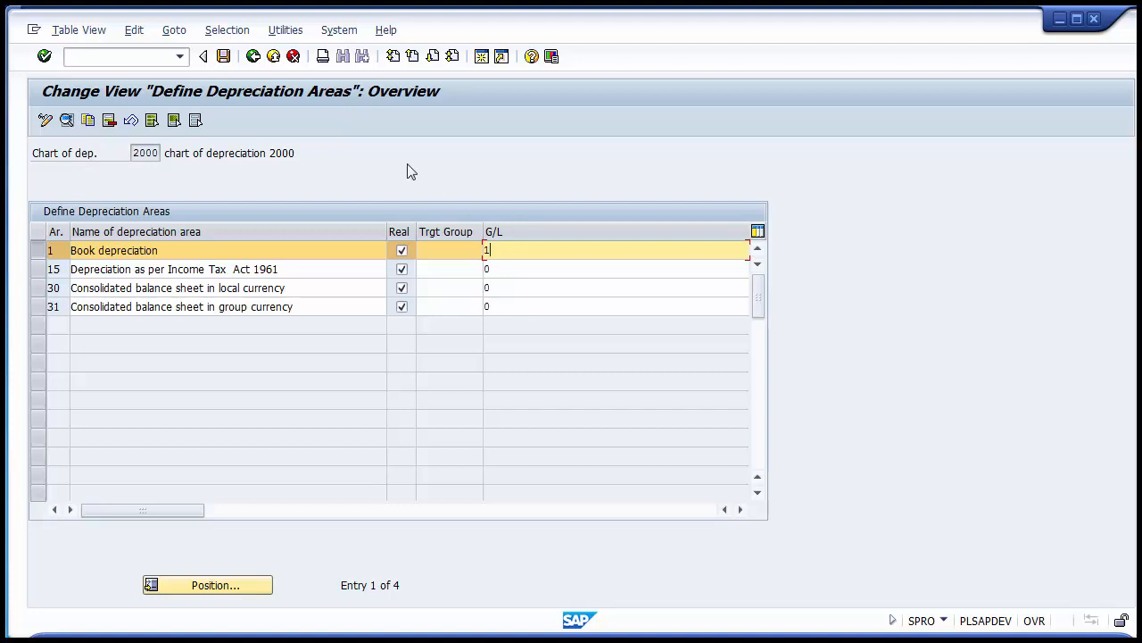
Return to the implementation guide and collapse the Depreciation Areas node
click(253, 57)
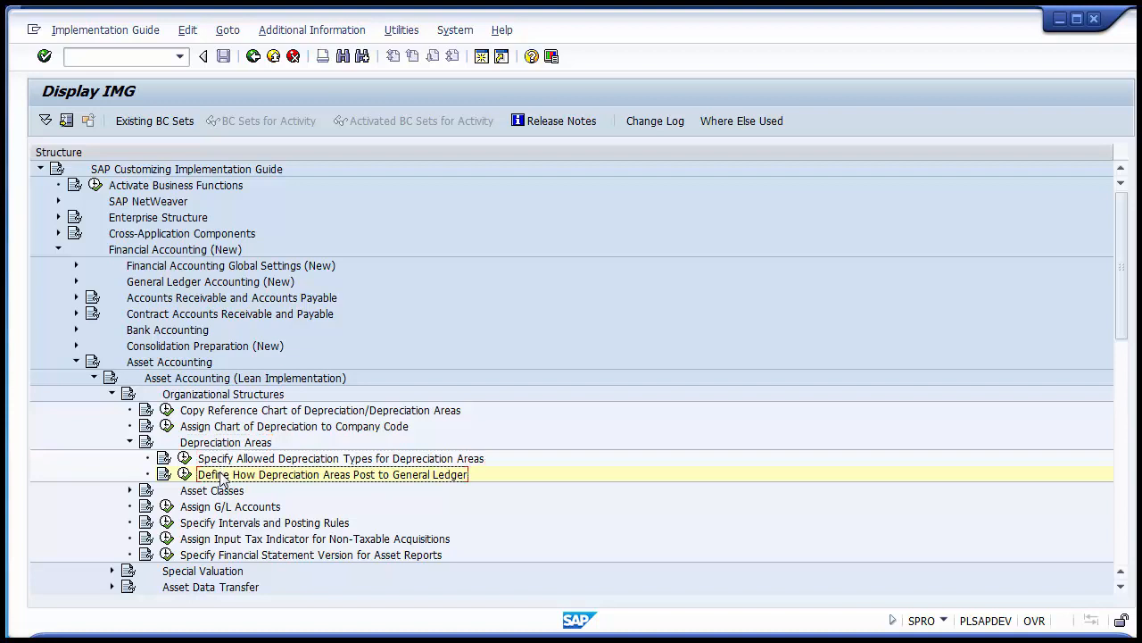
click(130, 442)
Switch to PowerPoint and review the asset class topics on the Organizational Structures slide
key(alt+Tab)
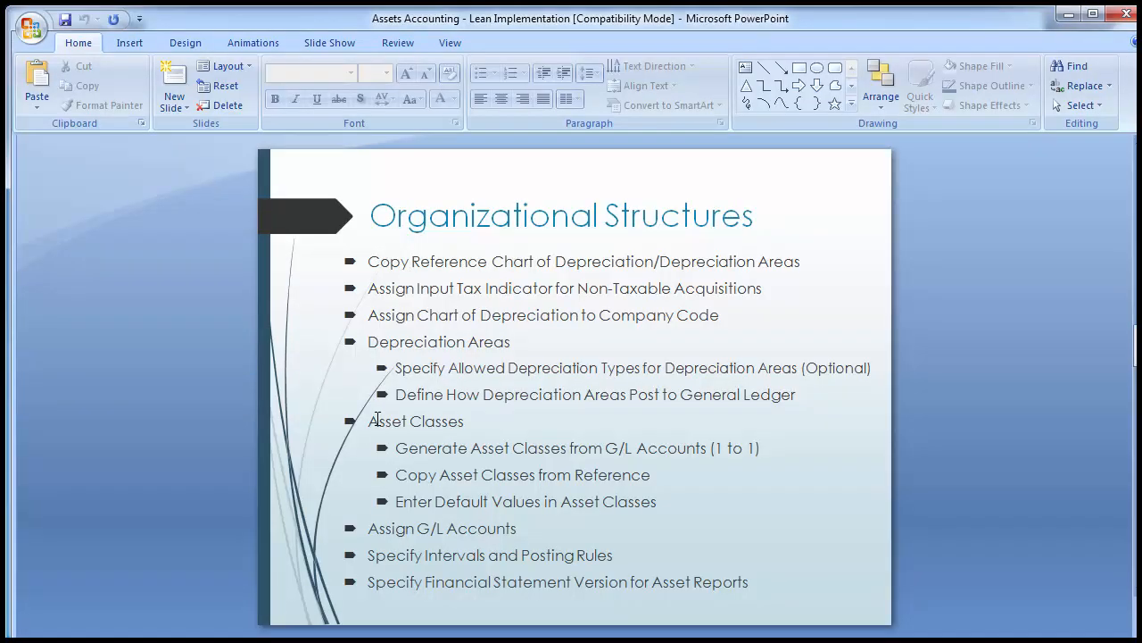
click(396, 466)
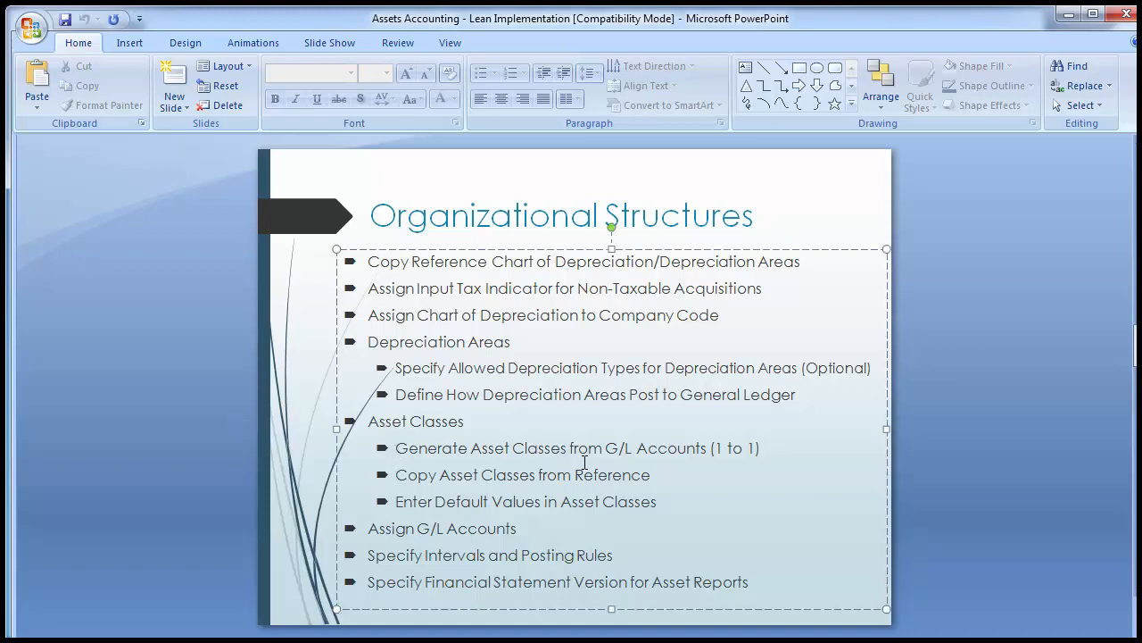
click(397, 476)
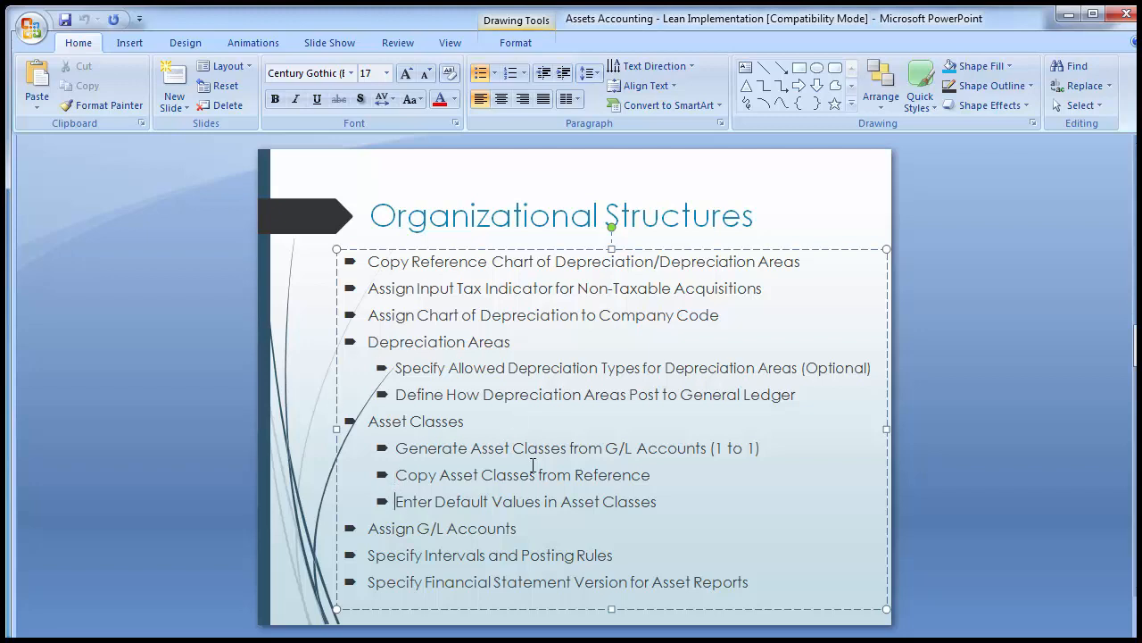
click(123, 381)
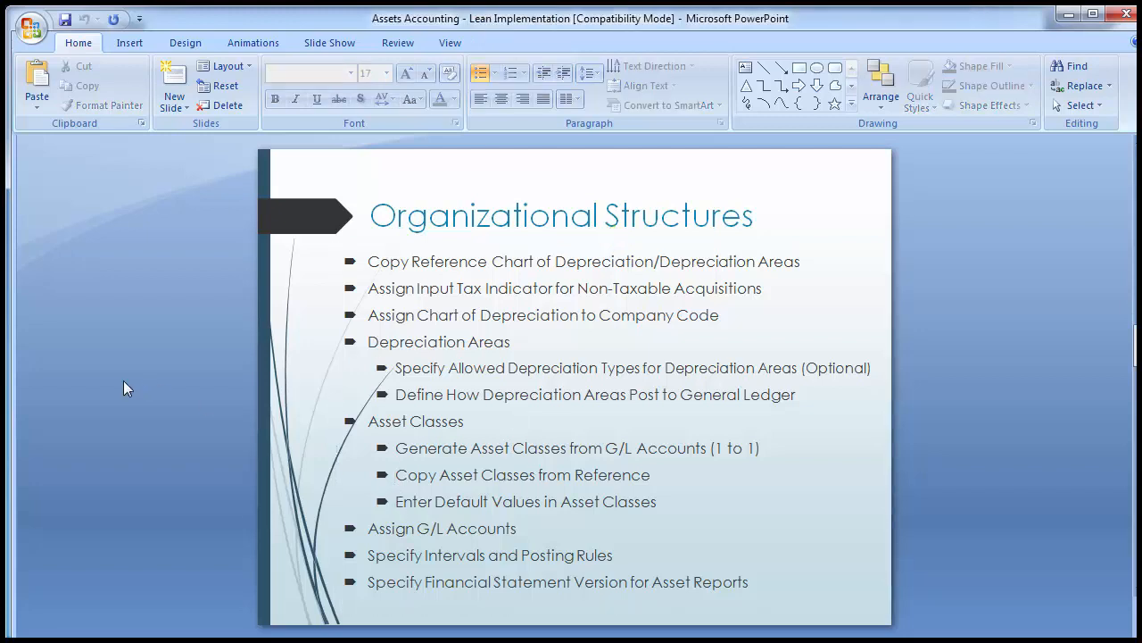
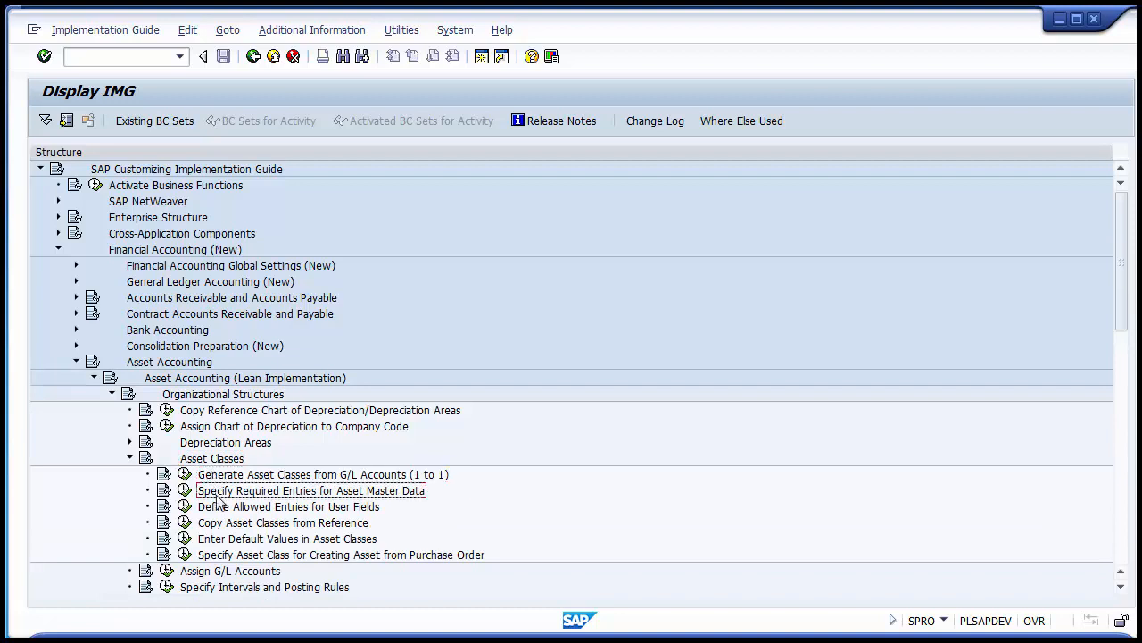
Start the Generate Asset Classes from G/L Accounts (1 to 1) activity in the SAP implementation guide
click(217, 475)
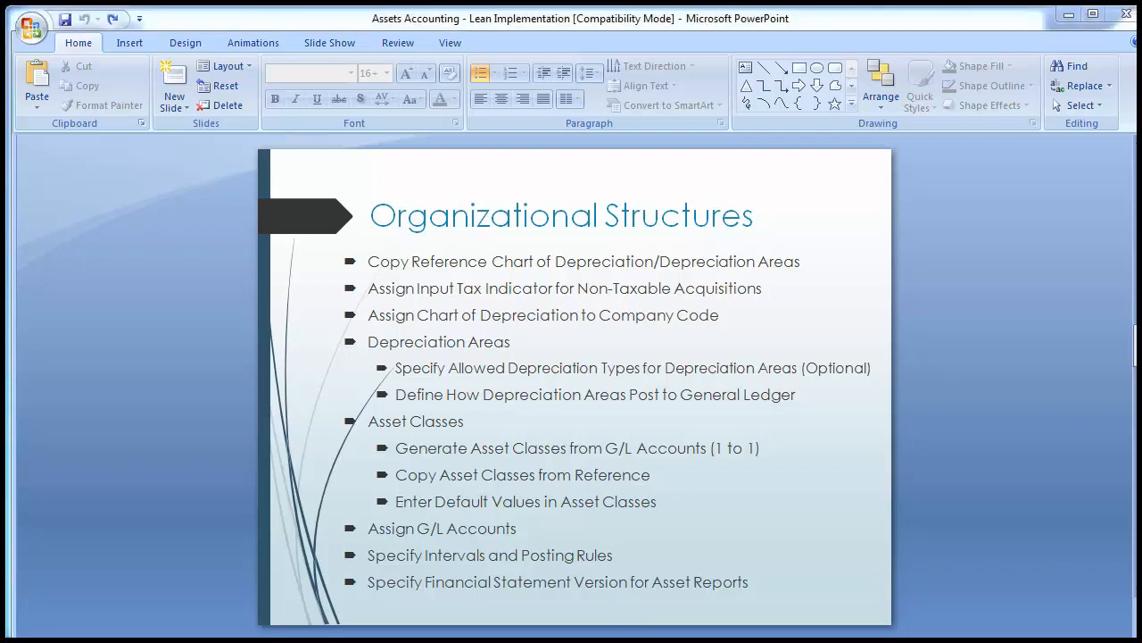
click(727, 612)
click(357, 480)
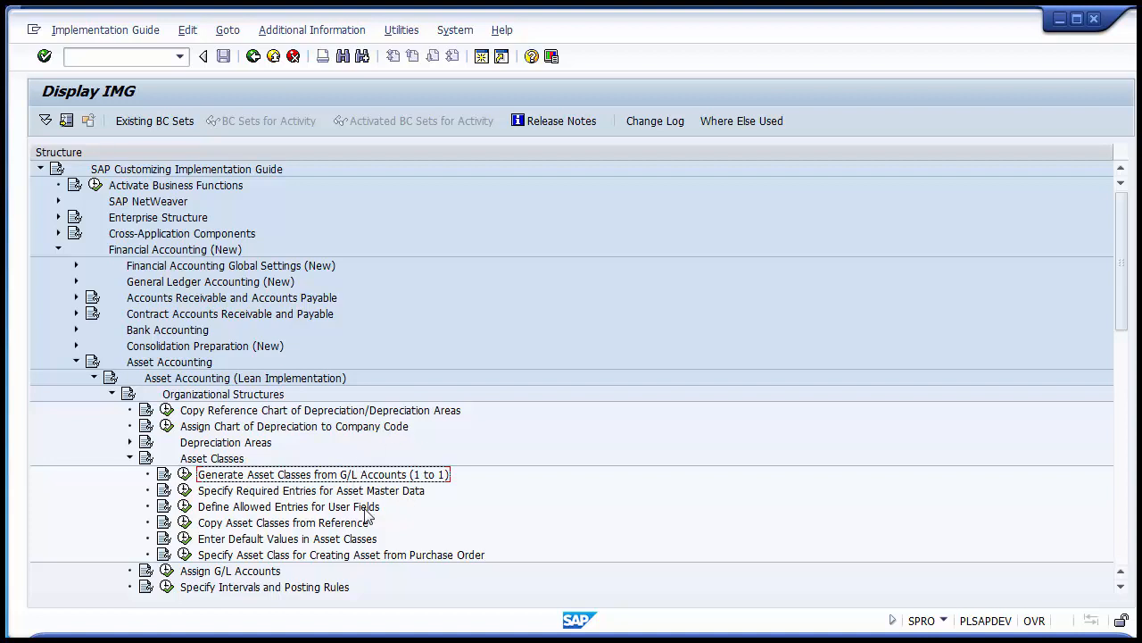
click(184, 477)
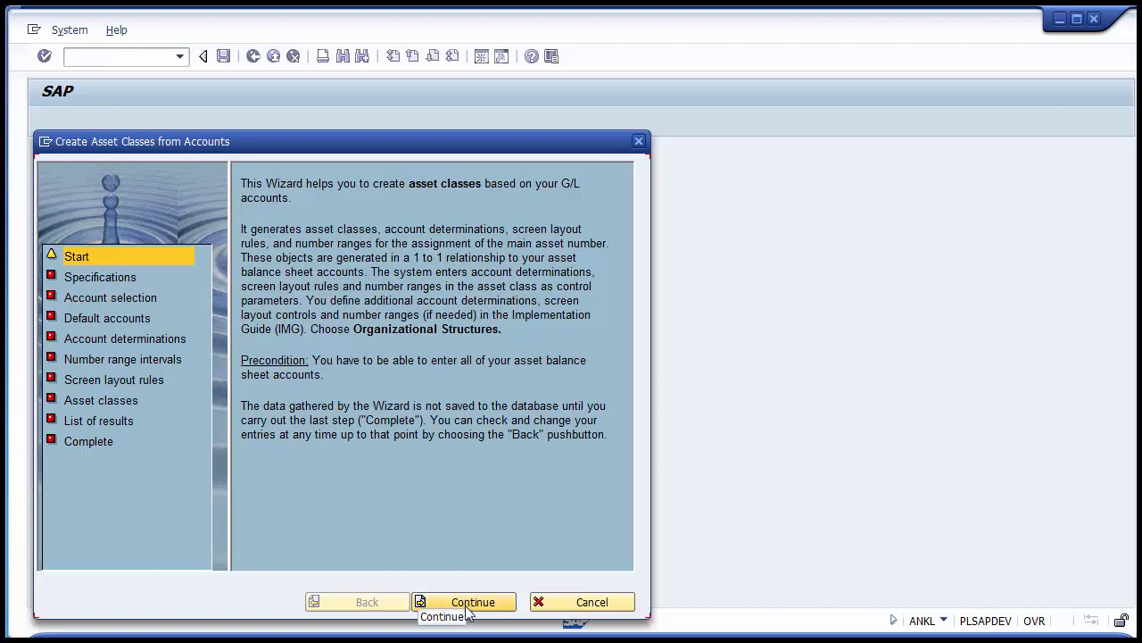
Review the wizard's list of stages, move the dialog higher, and continue to Specifications
drag(65, 277, 122, 428)
click(149, 449)
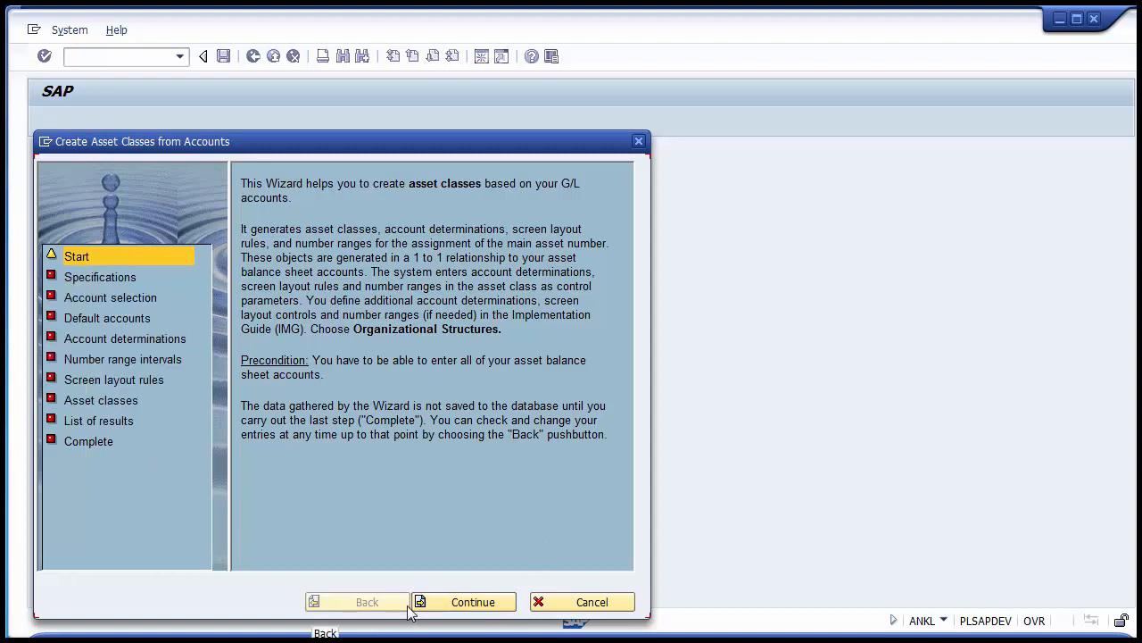
drag(309, 147, 307, 91)
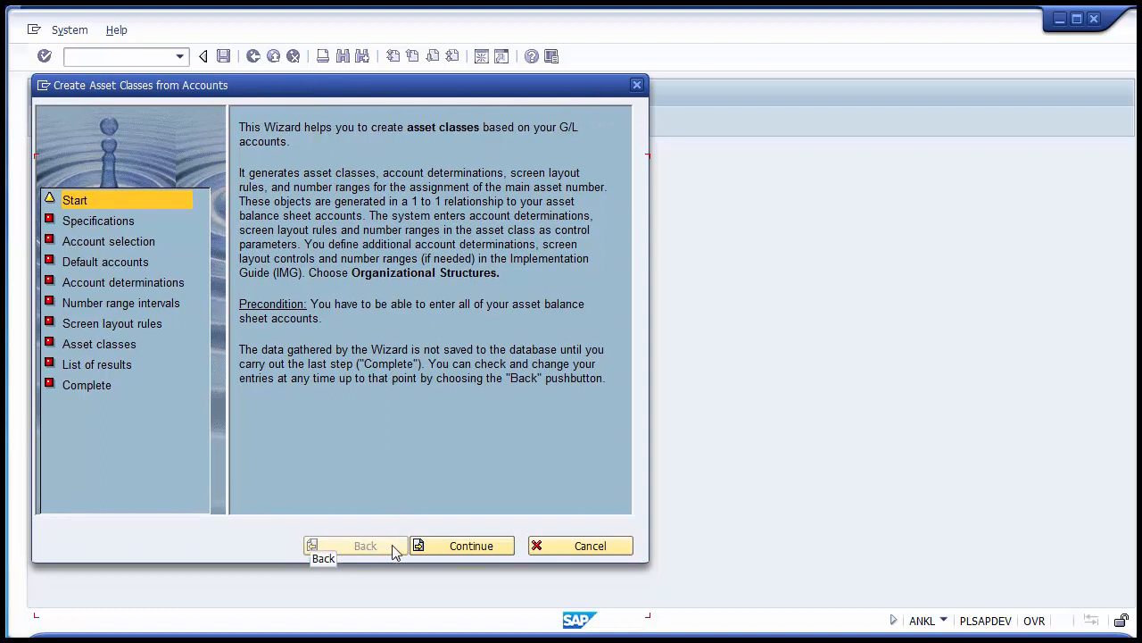
click(483, 551)
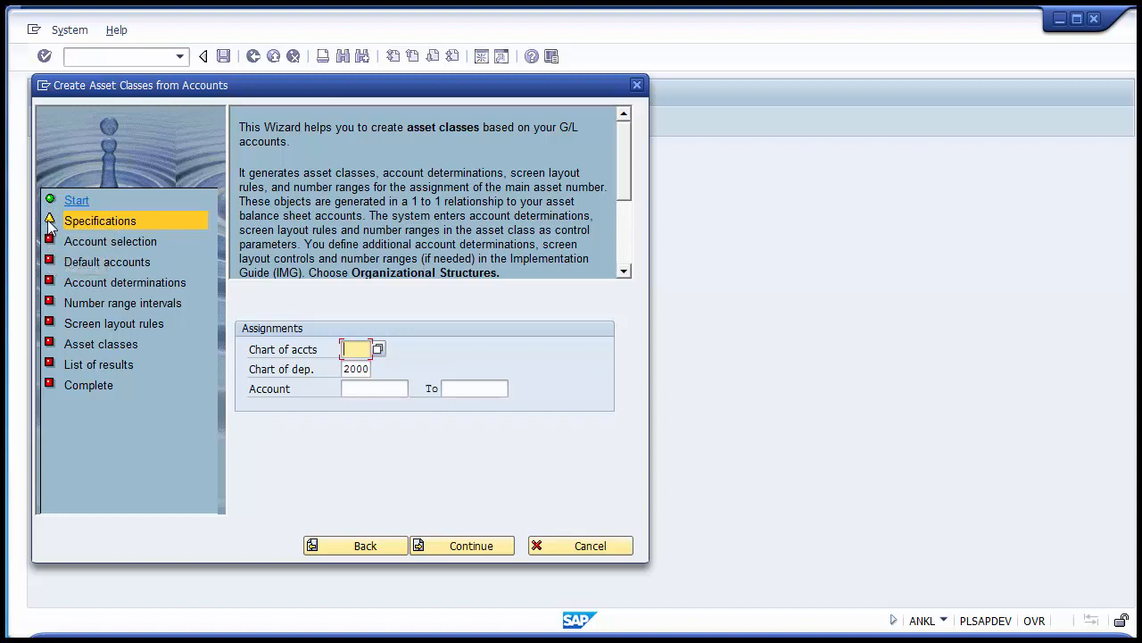
Choose chart of accounts 1000, Patanjali Ayurved Limited, in the wizard's assignments
click(106, 229)
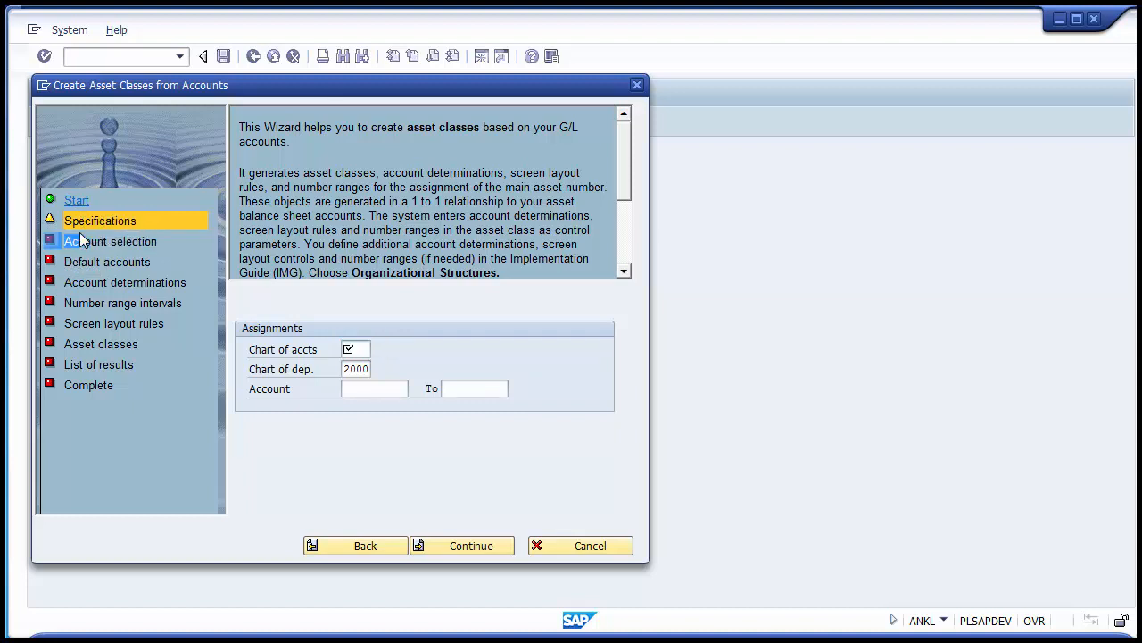
click(256, 485)
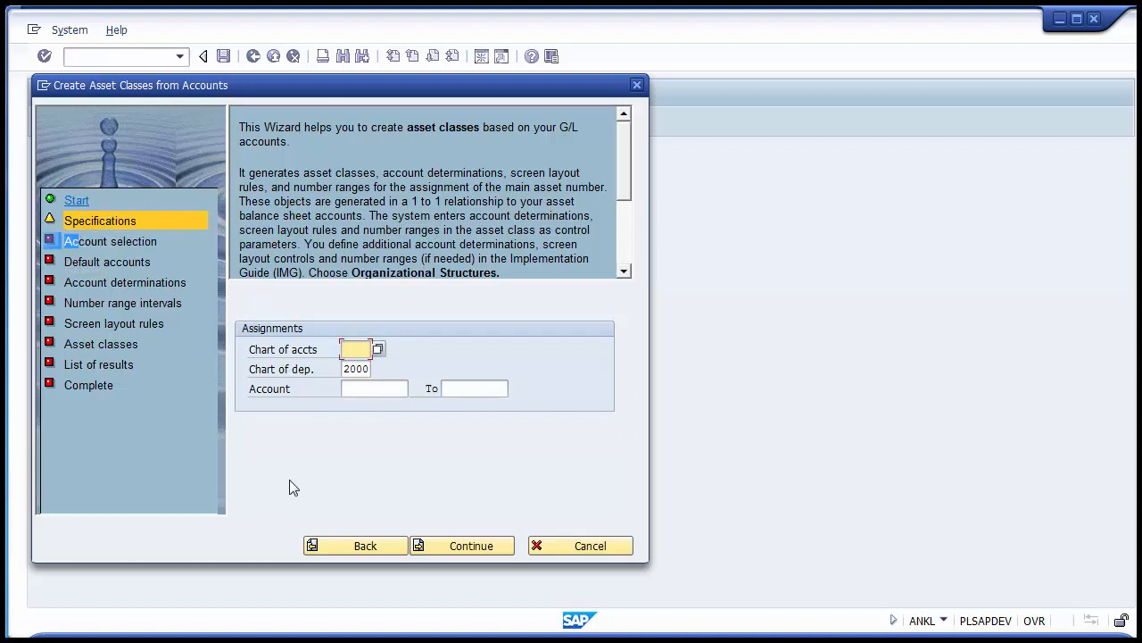
click(191, 270)
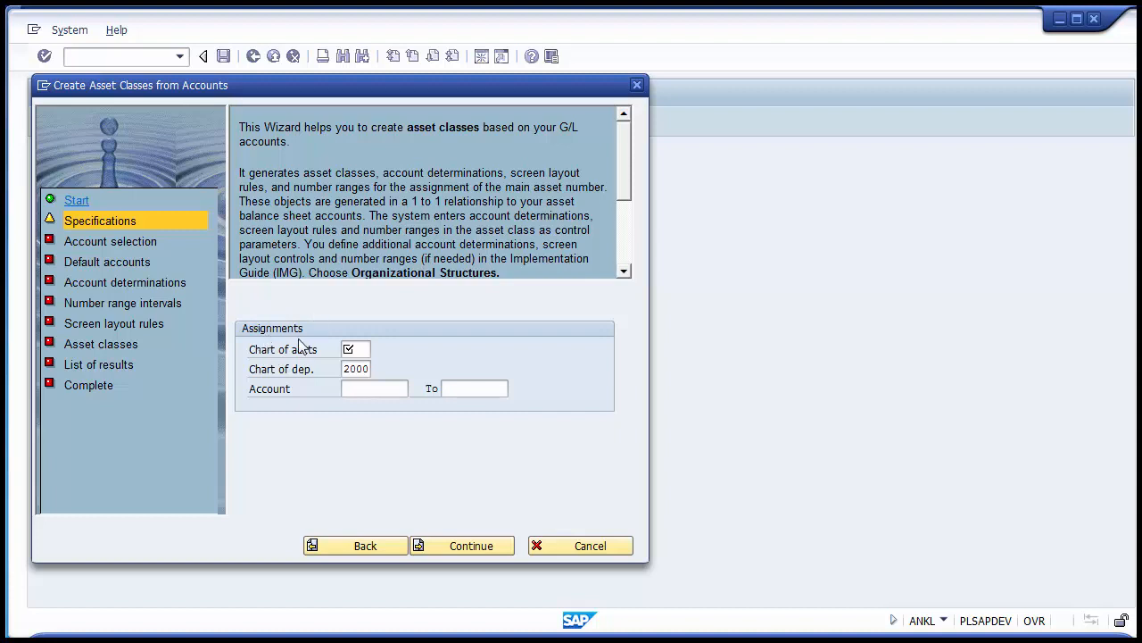
click(355, 349)
click(375, 351)
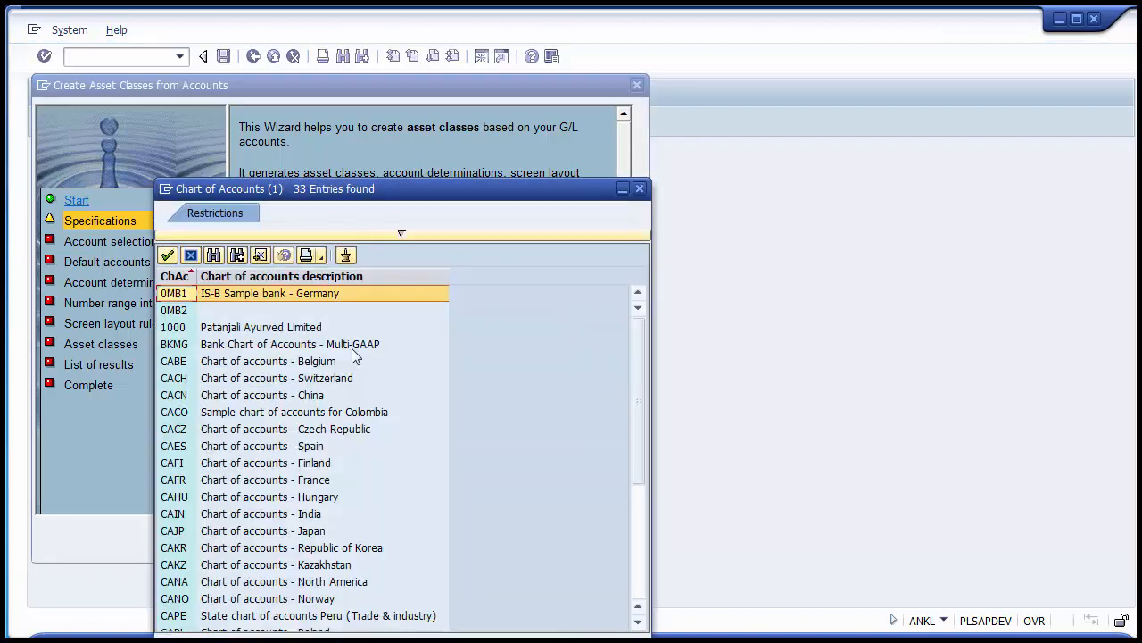
double_click(303, 329)
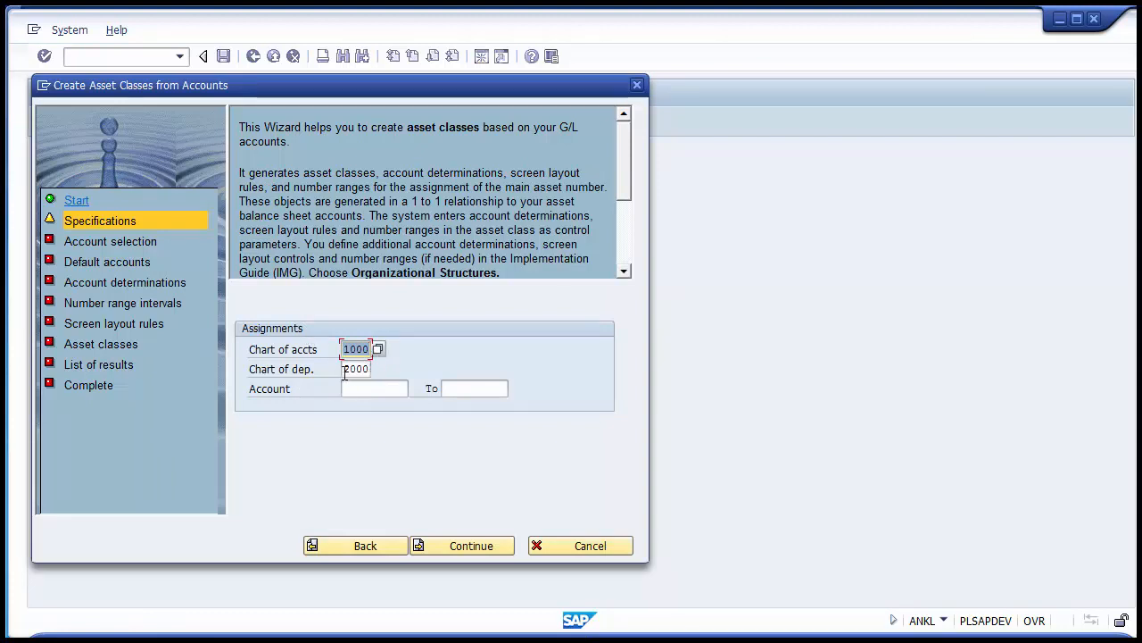
Check the chart of depreciation and choose G/L account 100000, Land Account, as the start of the account range
drag(345, 374, 371, 369)
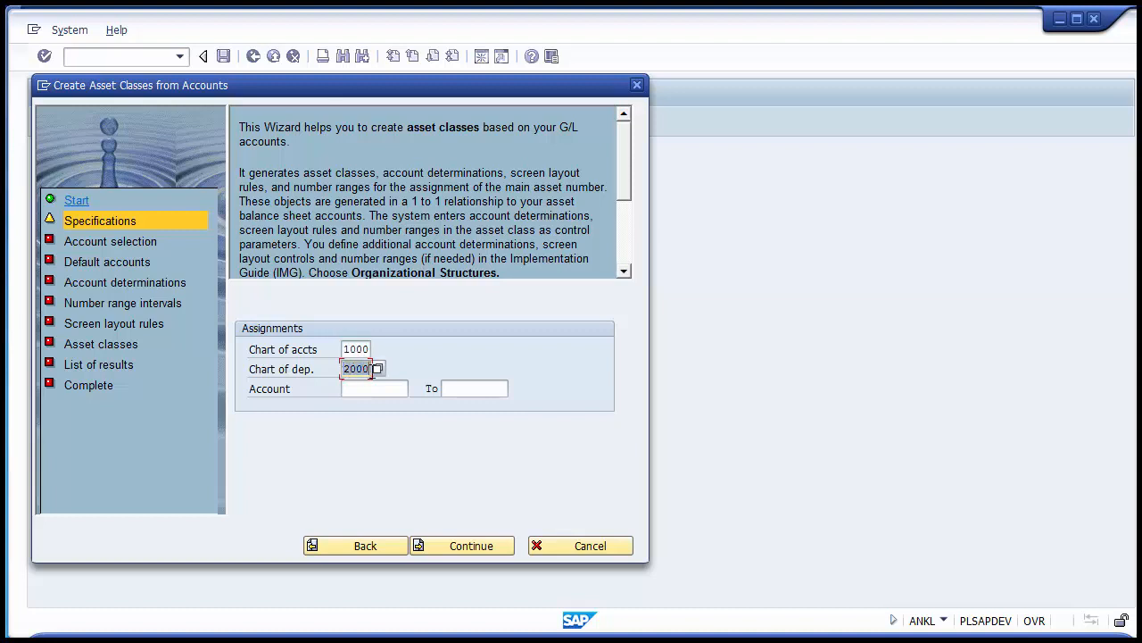
click(367, 389)
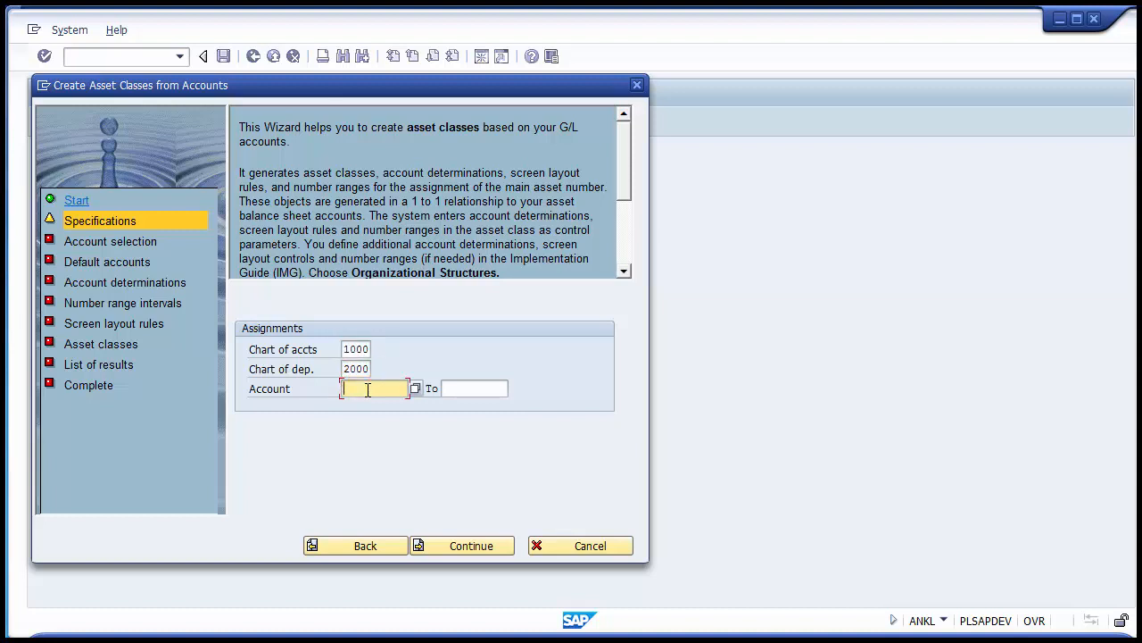
click(415, 389)
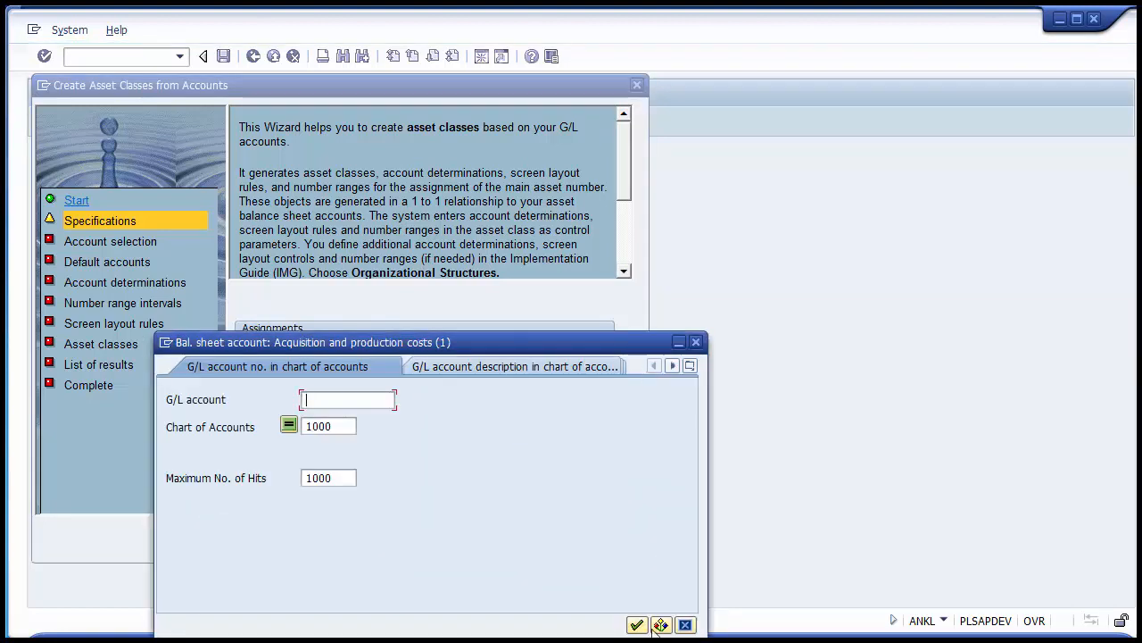
click(636, 625)
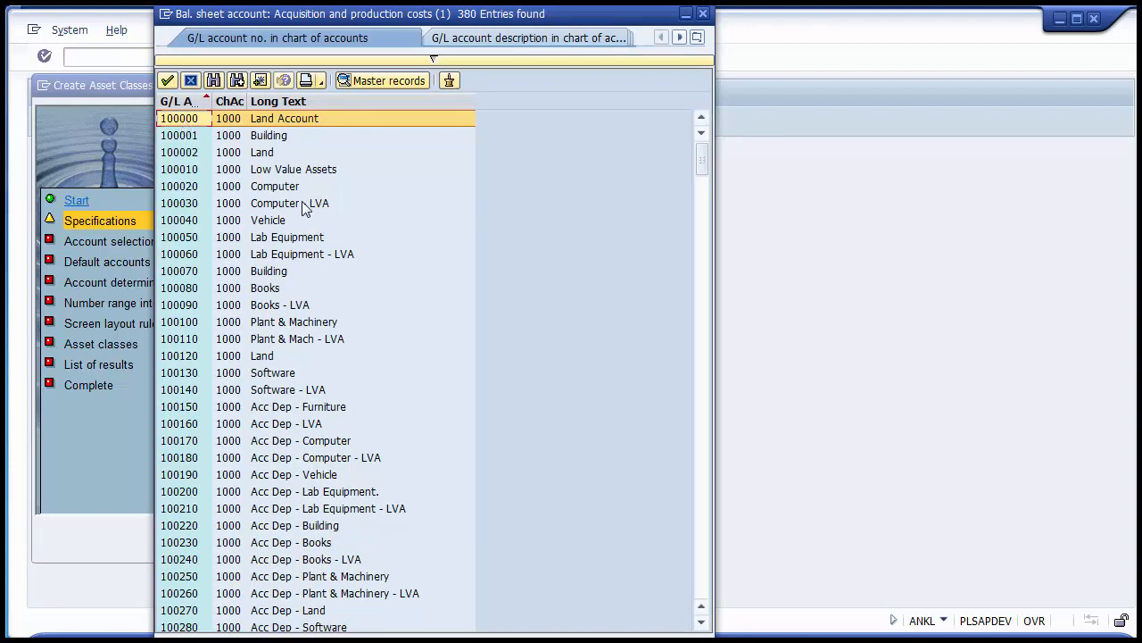
double_click(179, 125)
Choose G/L account 101000, Assets Under Construction, as the end of the account range
click(463, 388)
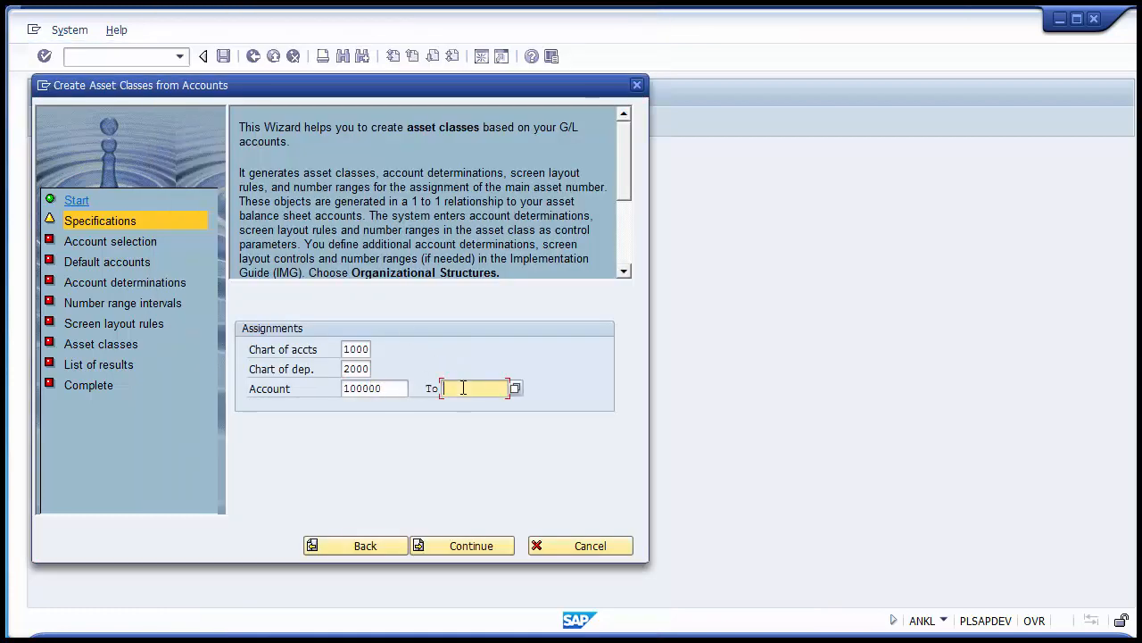
key(Return)
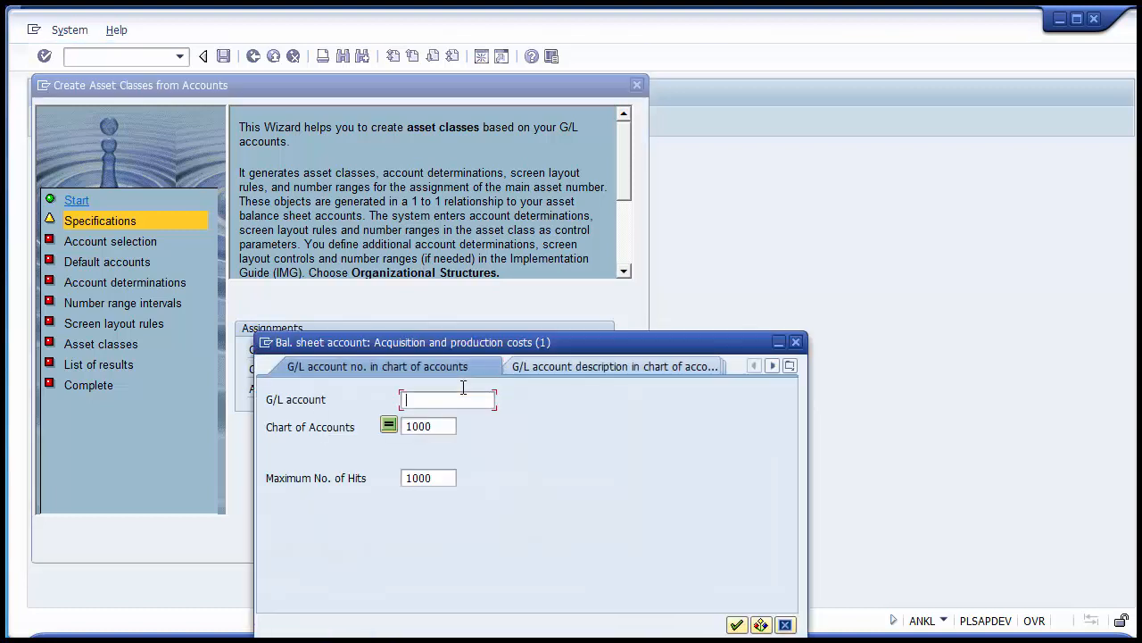
key(Return)
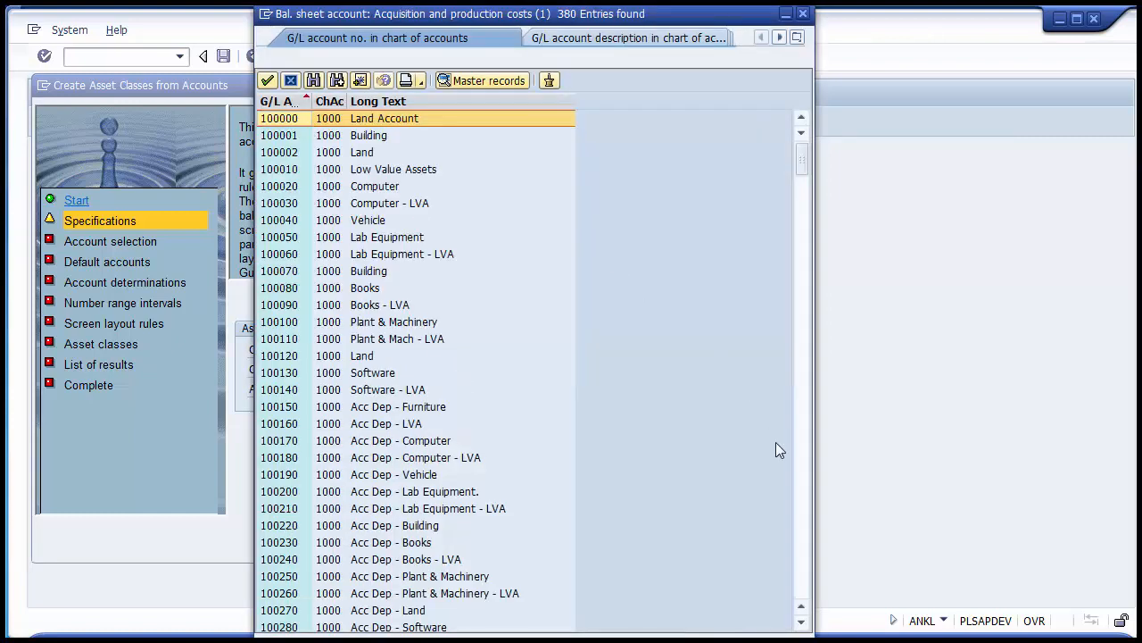
click(802, 624)
click(802, 624)
click(802, 624)
click(801, 624)
click(457, 563)
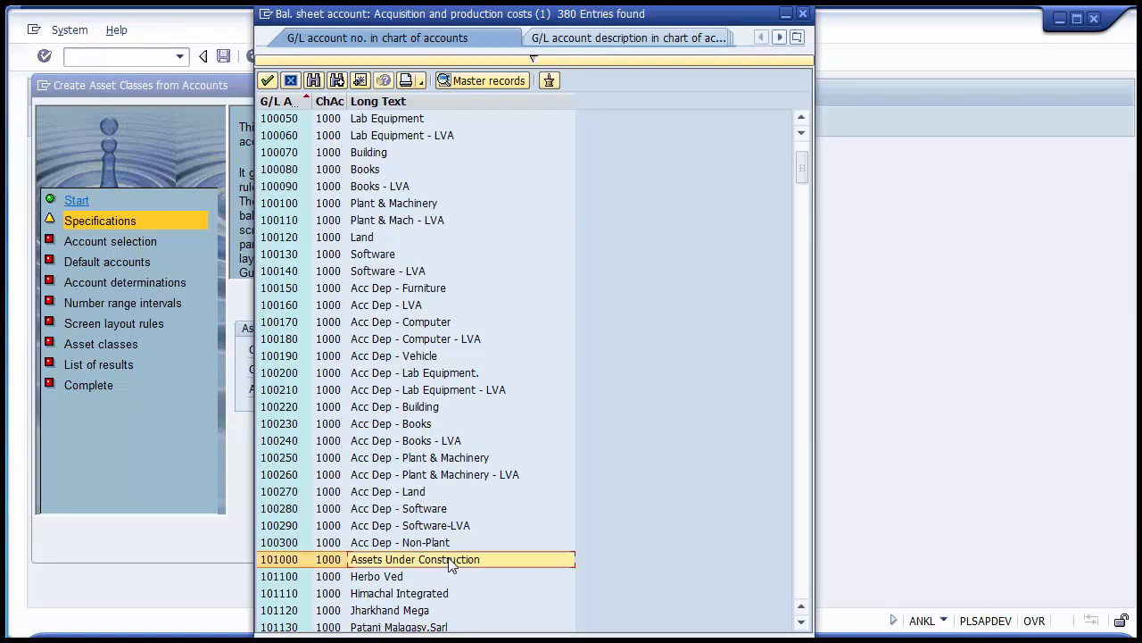
double_click(291, 568)
Check both ends of the account range and continue to Account selection
drag(389, 388, 339, 394)
drag(496, 390, 443, 391)
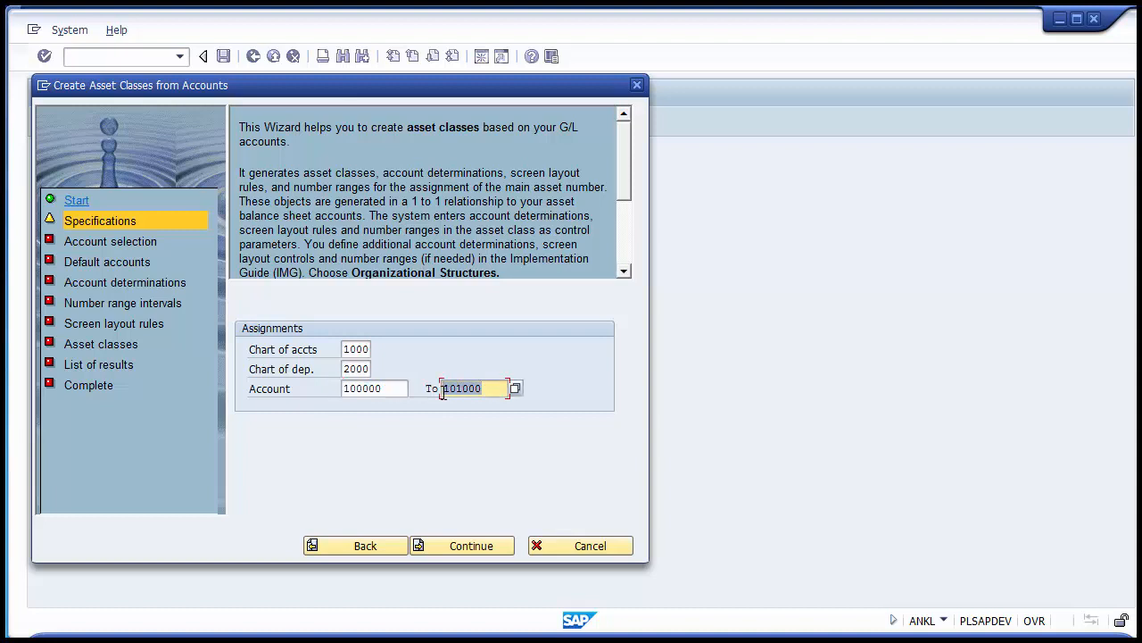
drag(405, 389, 340, 390)
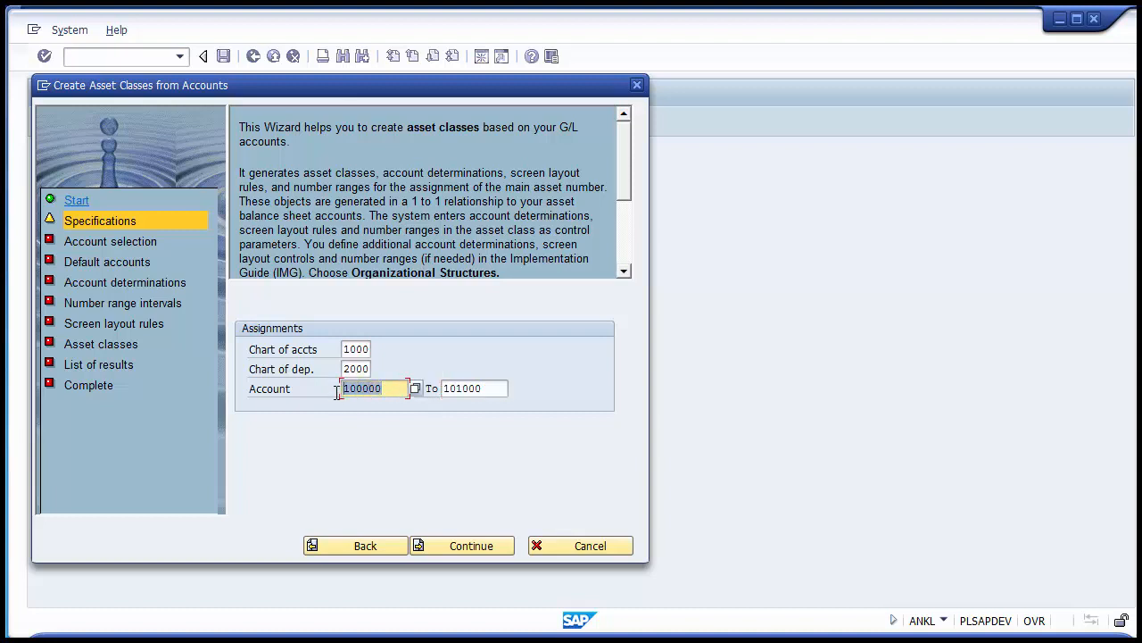
drag(496, 390, 341, 391)
click(471, 548)
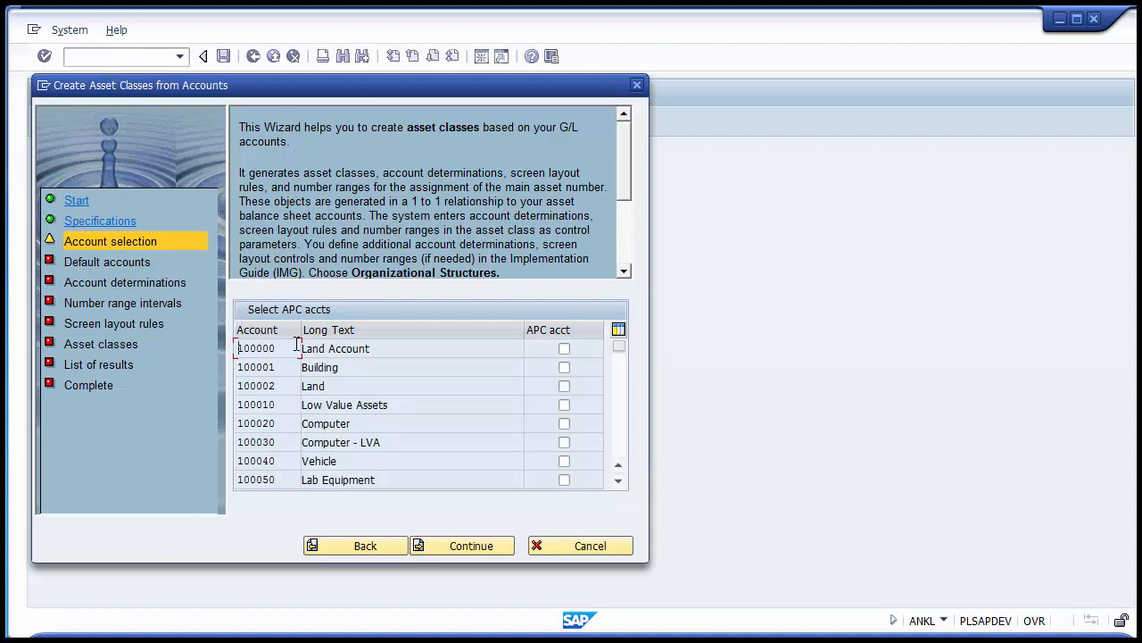
Mark accounts 100020 Computer and 100040 Vehicle as APC accounts, and look through the remaining accounts in the list
click(377, 349)
click(620, 458)
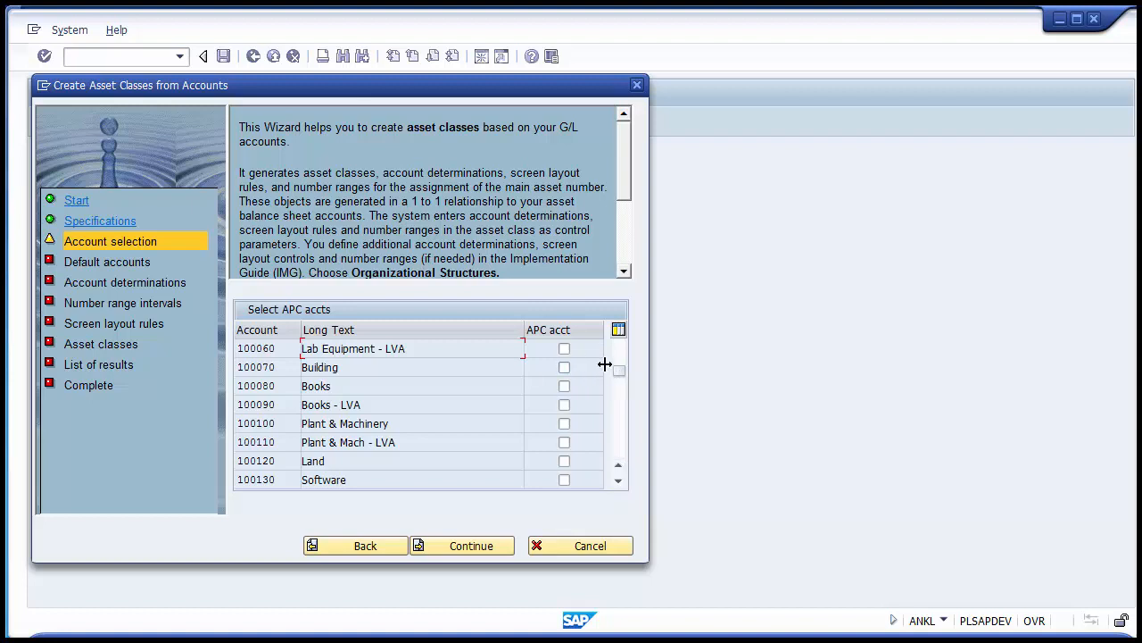
drag(620, 373, 618, 336)
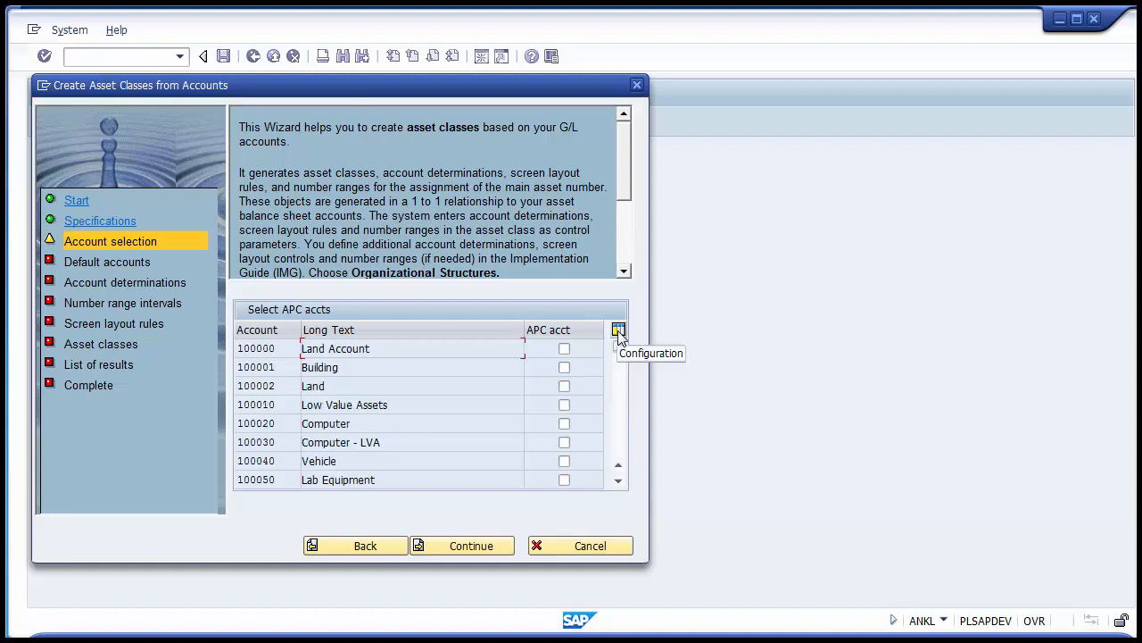
click(620, 486)
click(619, 486)
click(620, 486)
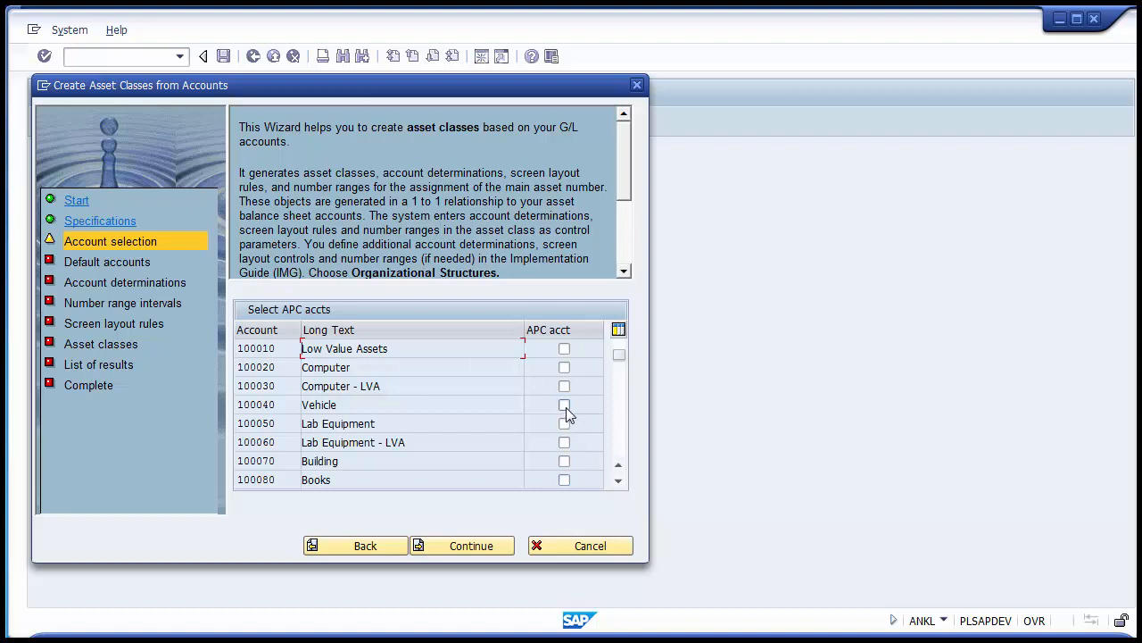
click(564, 367)
drag(289, 366, 241, 367)
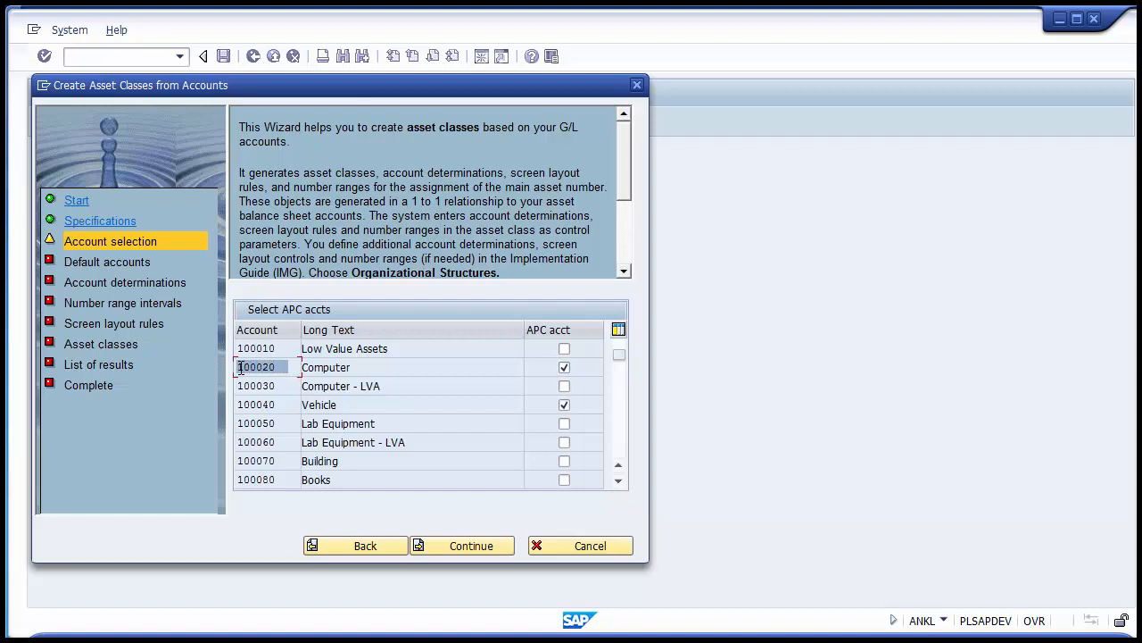
drag(287, 404, 239, 403)
click(287, 403)
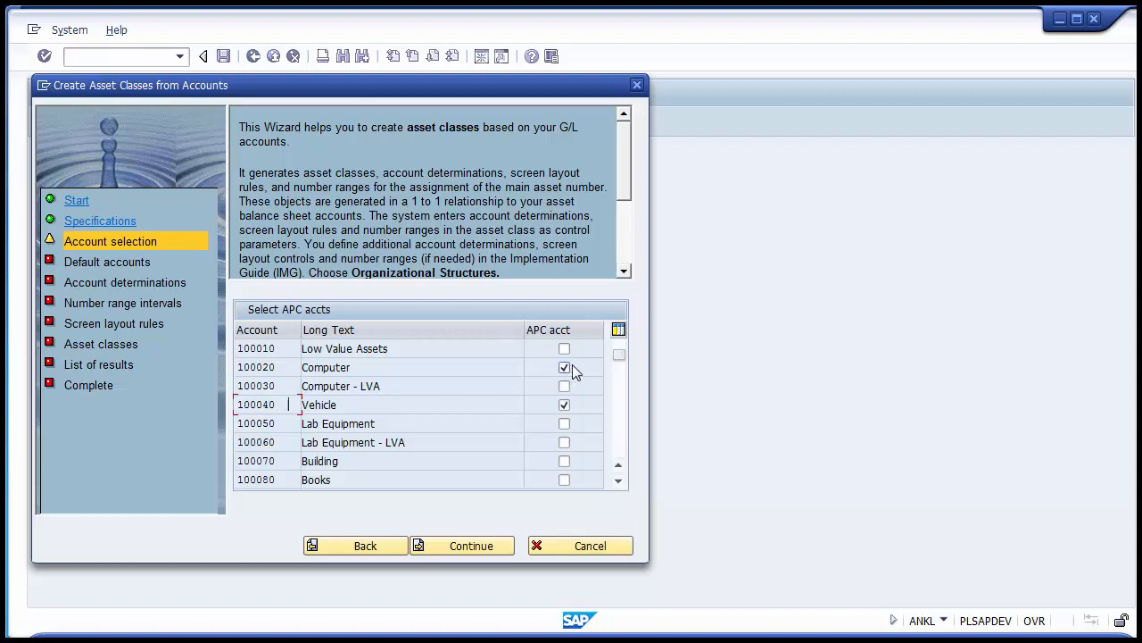
drag(618, 362, 616, 462)
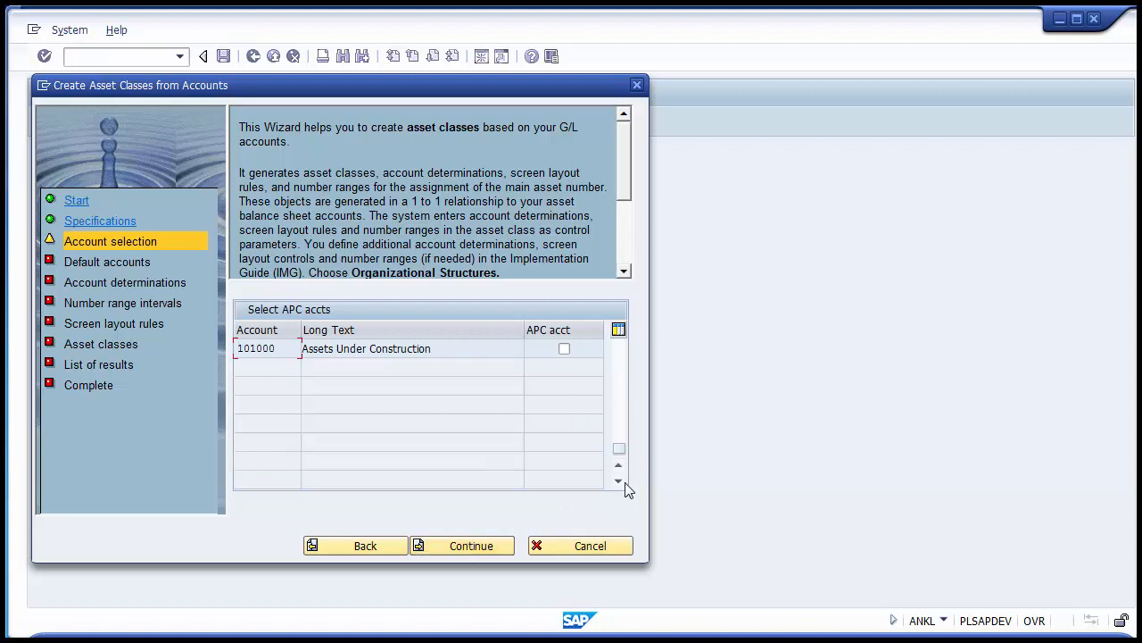
drag(615, 446, 621, 307)
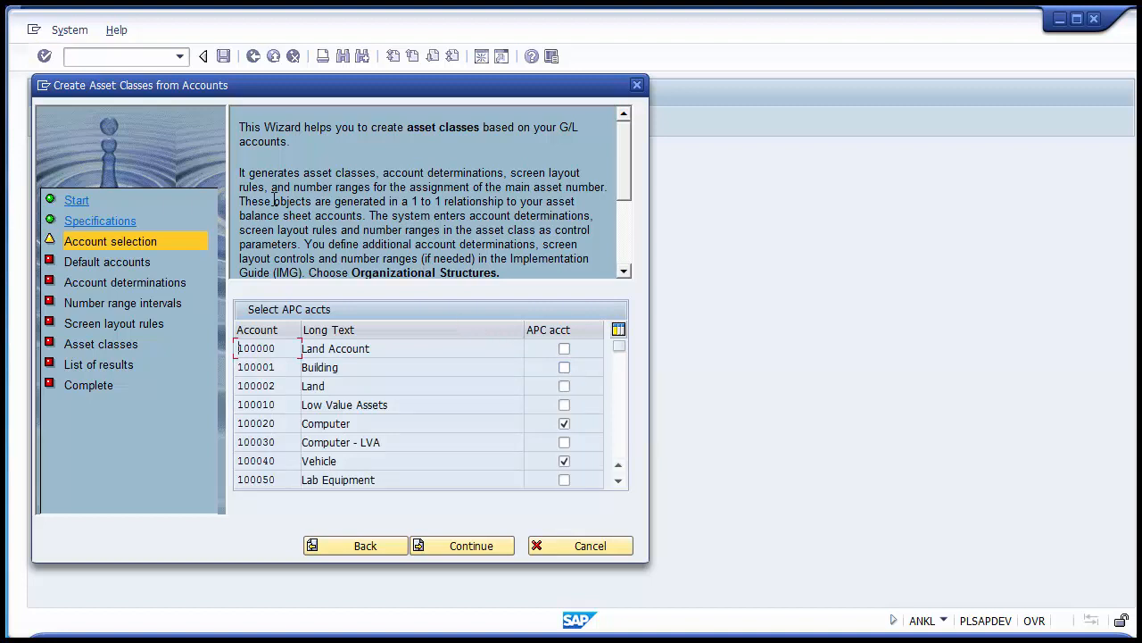
Keep Computer and Vehicle as the APC accounts, and continue to Default accounts to look over its account fields
drag(241, 126, 299, 145)
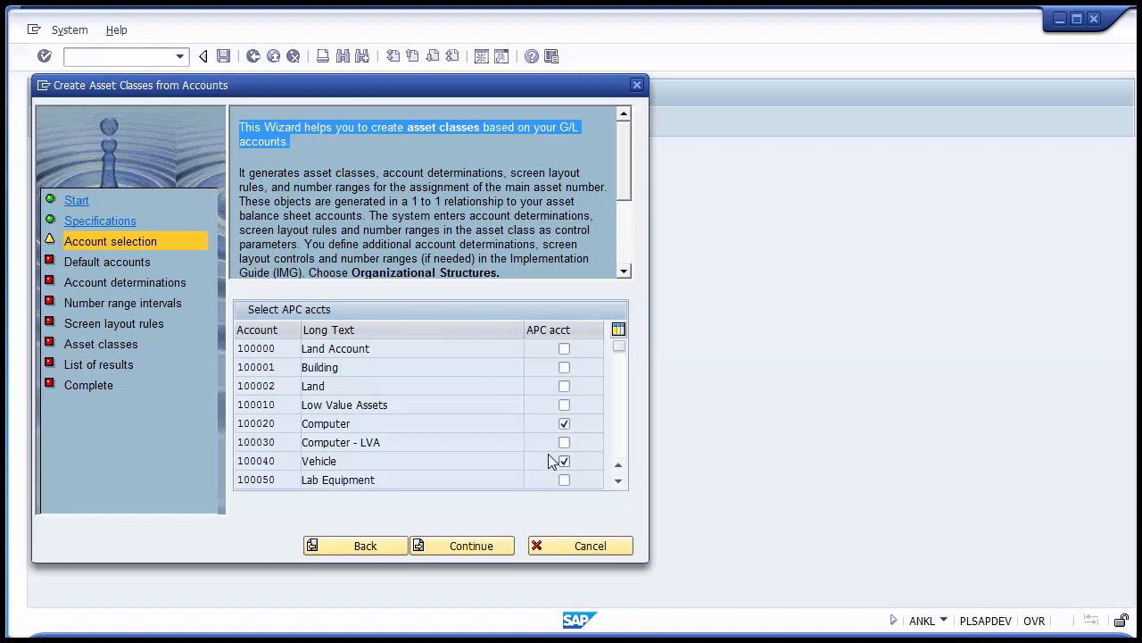
click(564, 425)
click(564, 425)
click(468, 545)
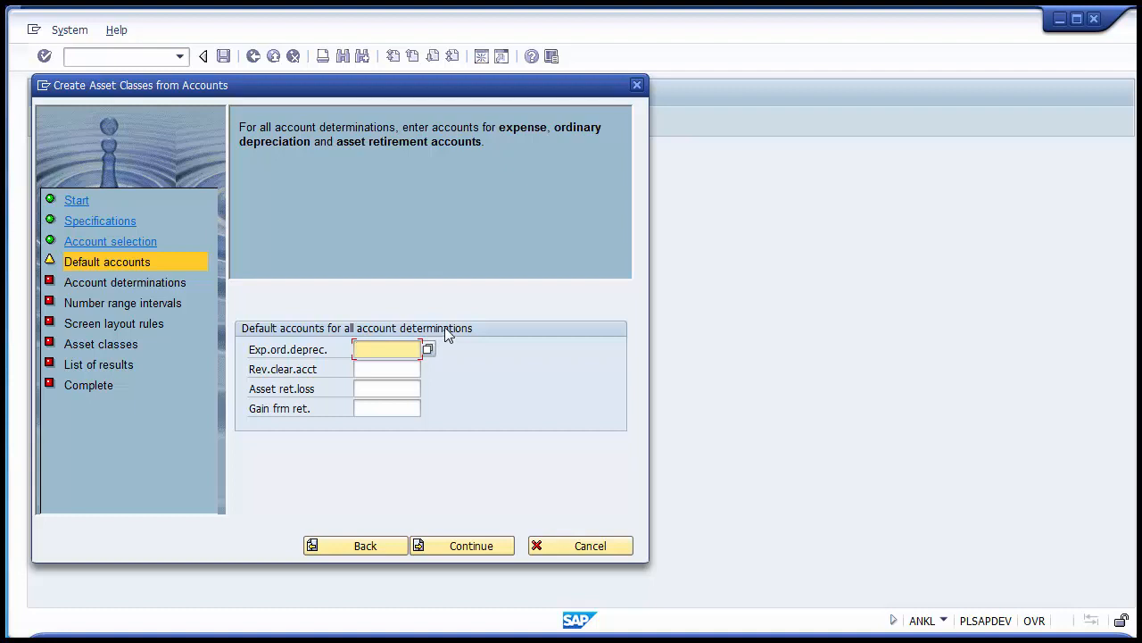
click(393, 368)
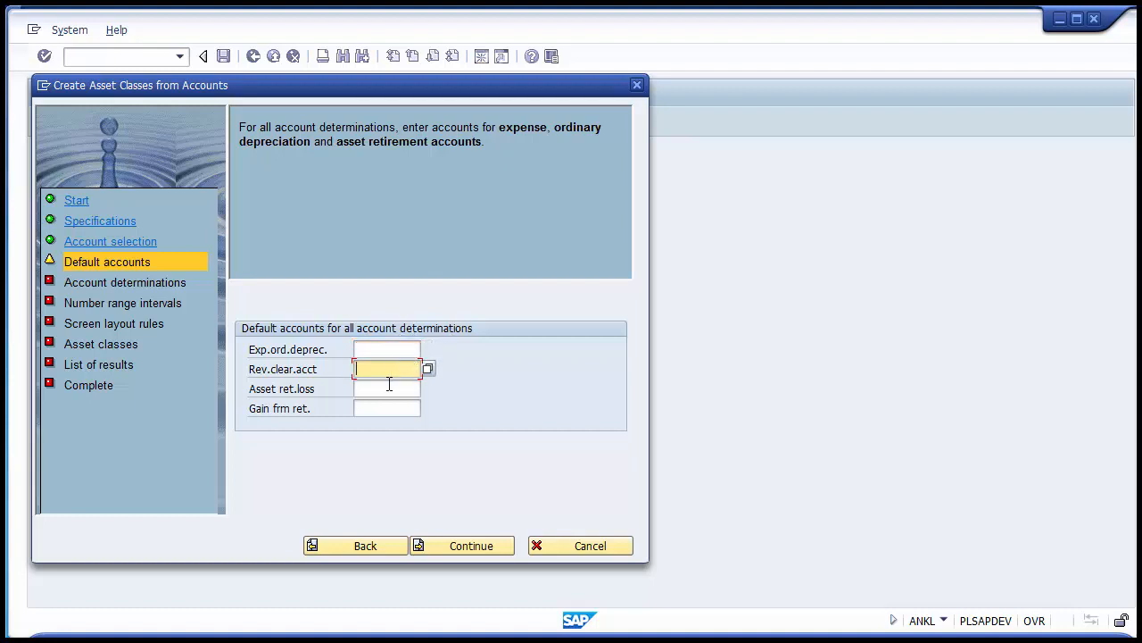
click(389, 387)
click(382, 369)
Choose G/L account 405060, Depreciation, as the default expense account for ordinary depreciation
click(379, 351)
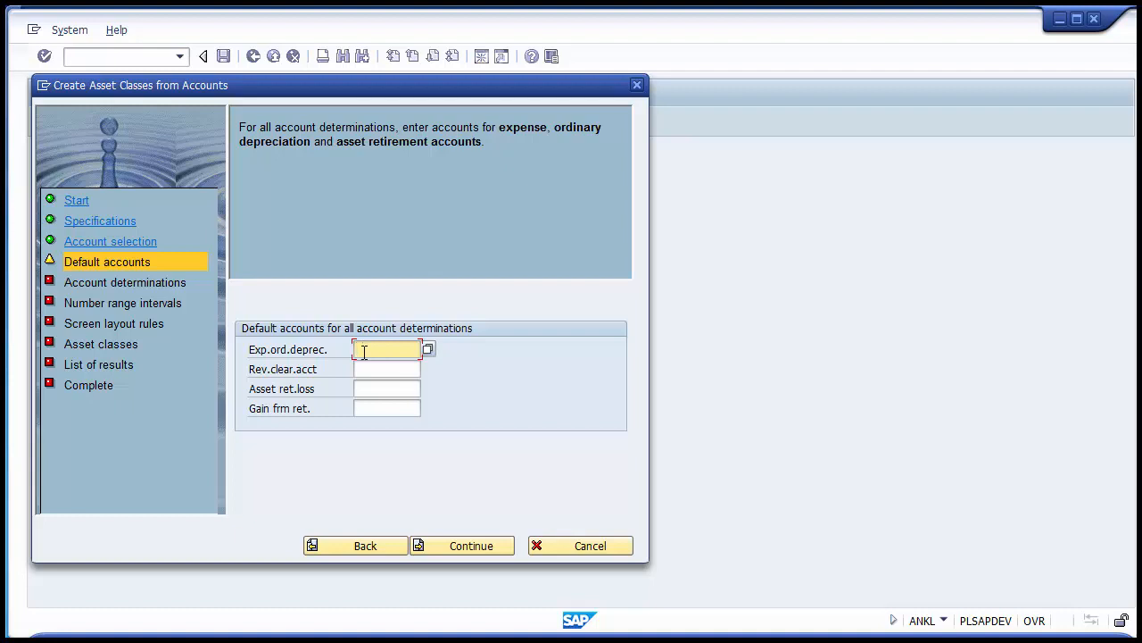
key(F4)
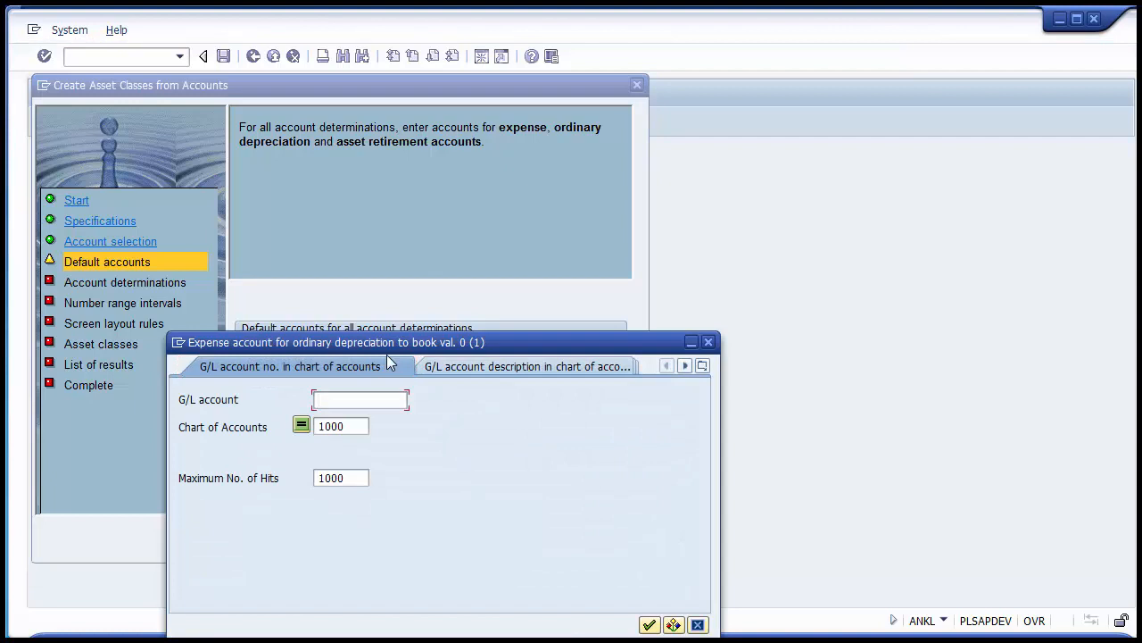
key(Return)
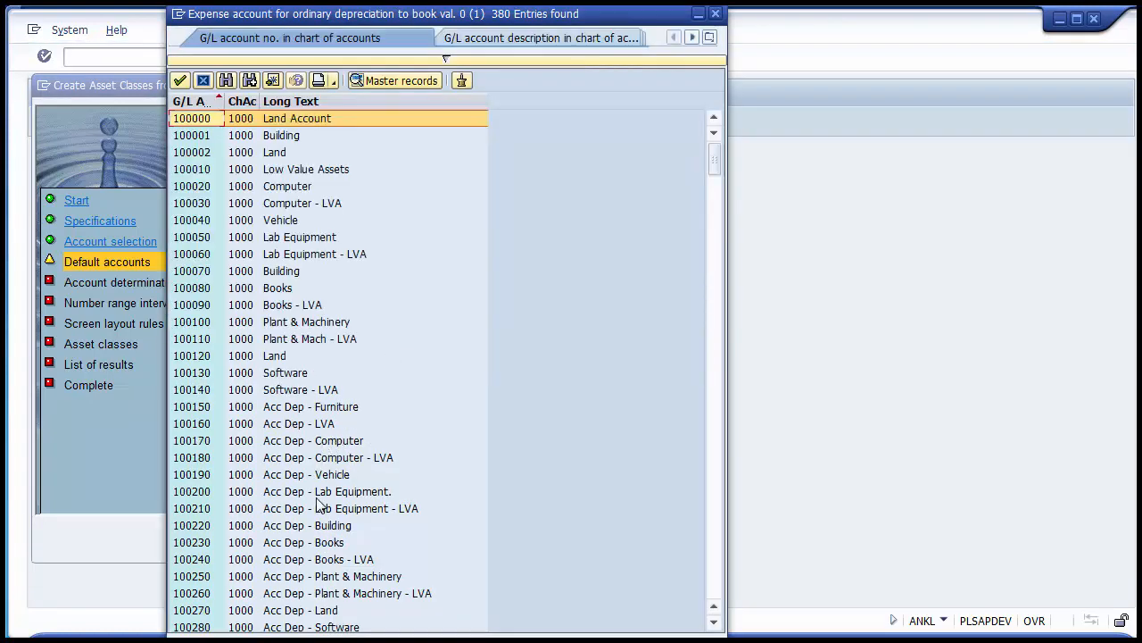
click(302, 444)
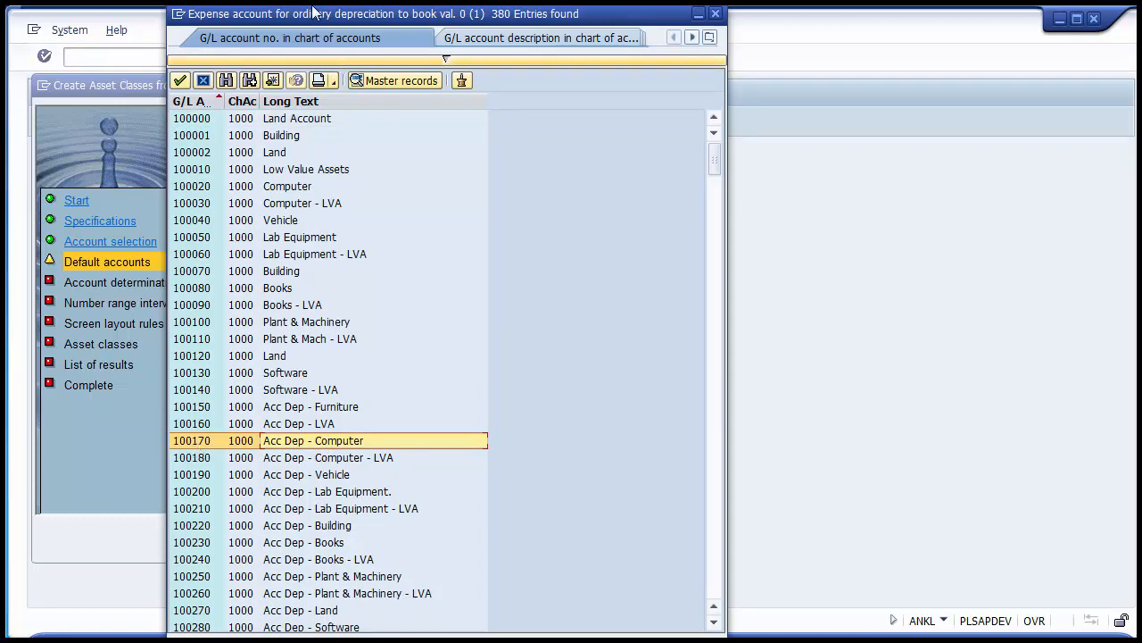
drag(308, 14, 678, 12)
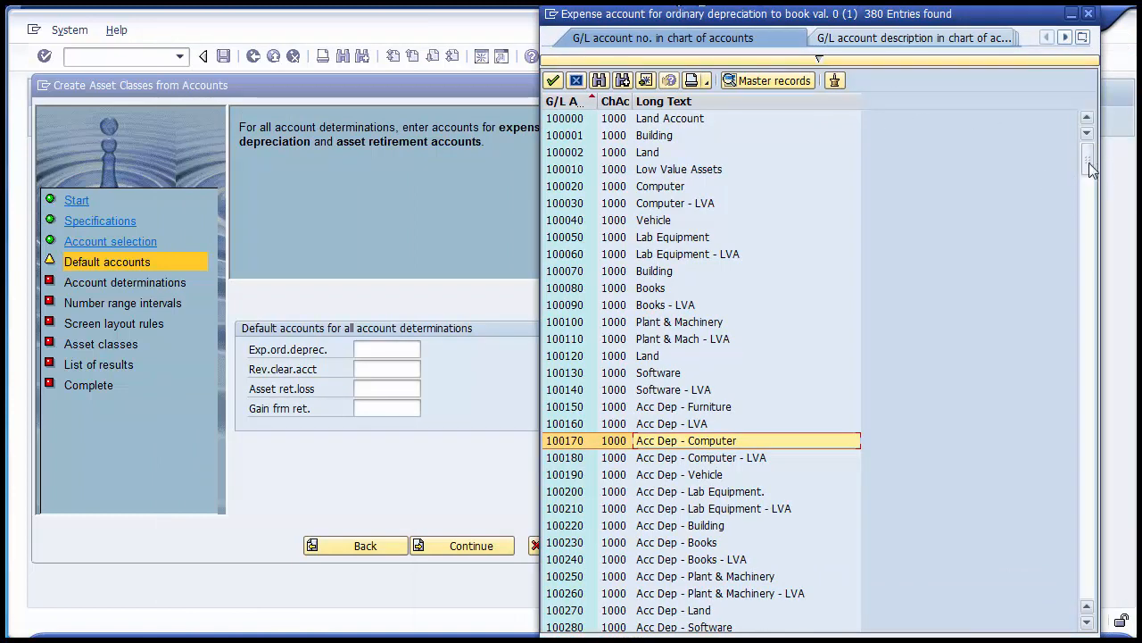
drag(1089, 162, 1089, 368)
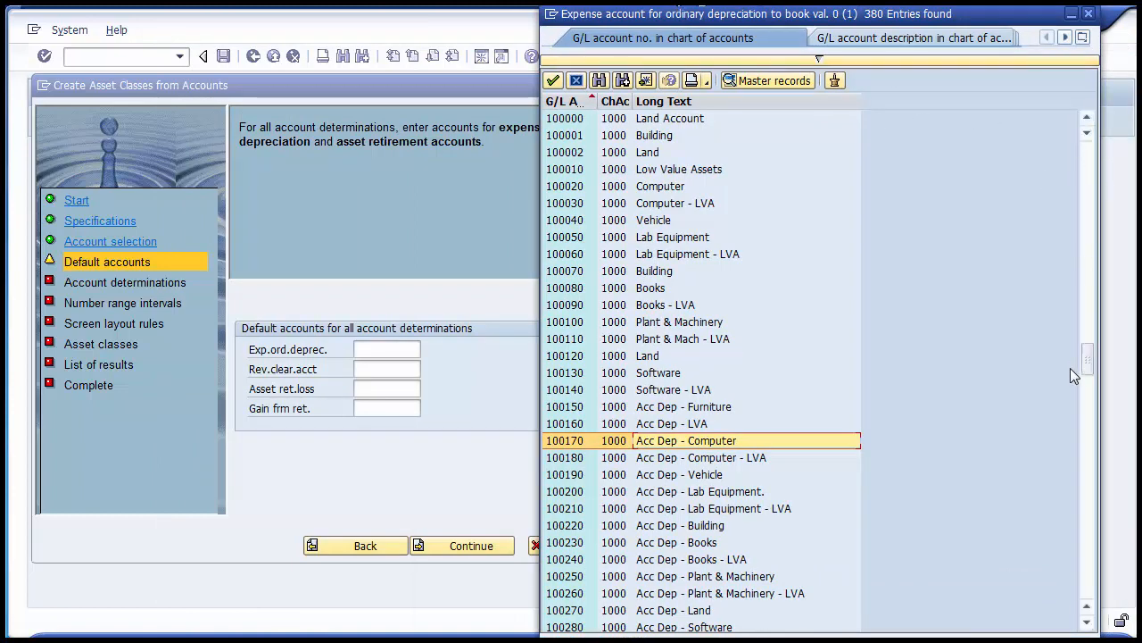
click(1088, 535)
click(1089, 549)
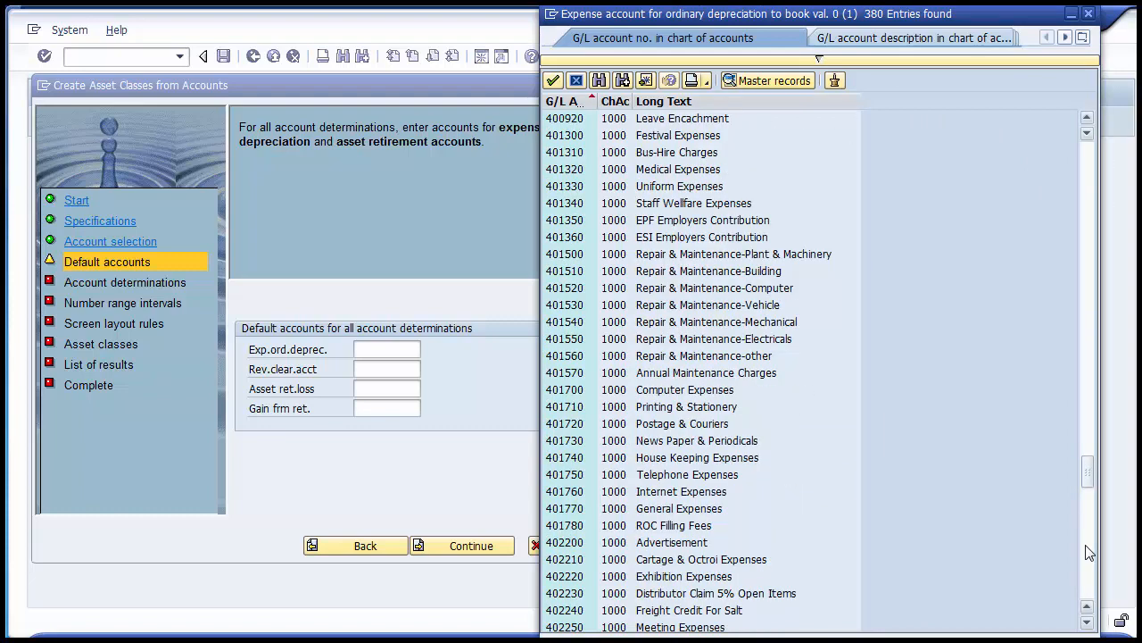
click(1089, 553)
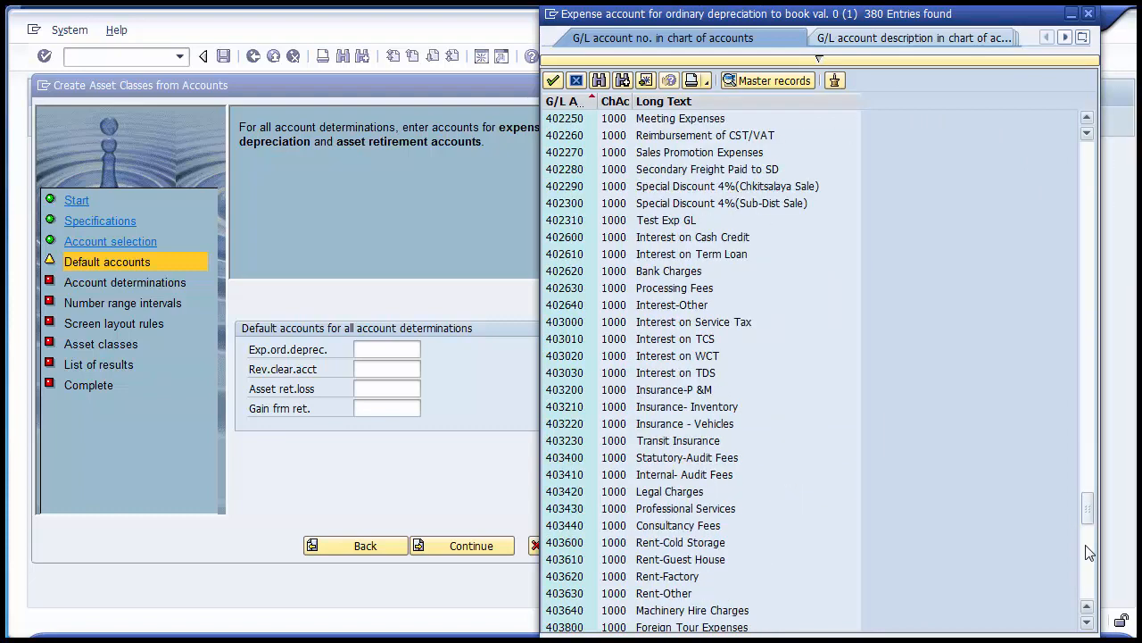
drag(1088, 510, 1087, 582)
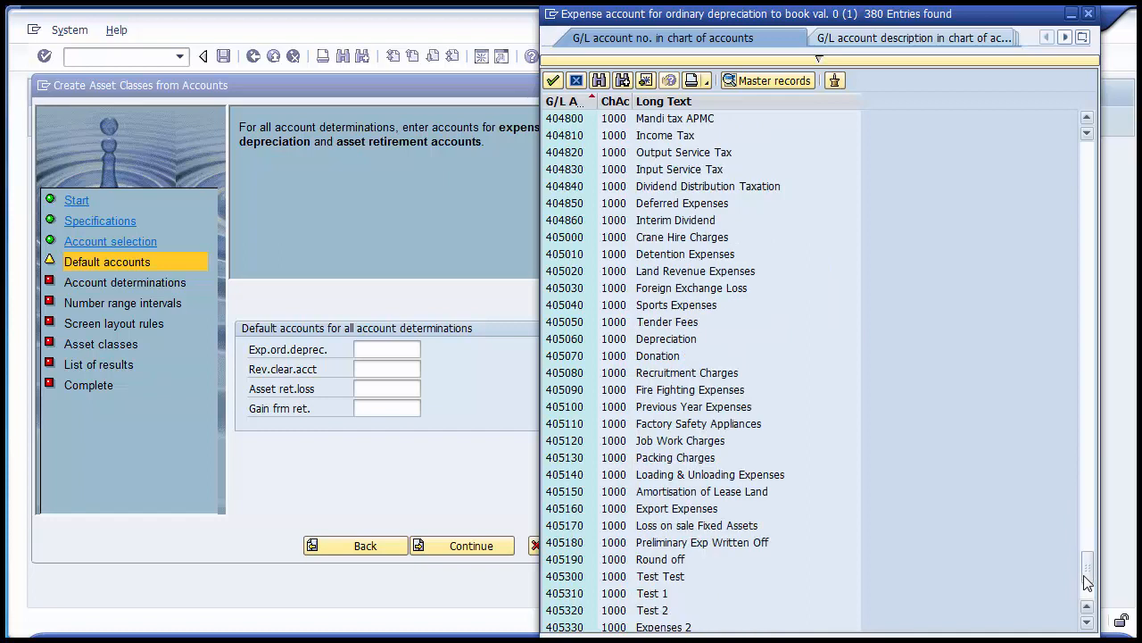
click(689, 345)
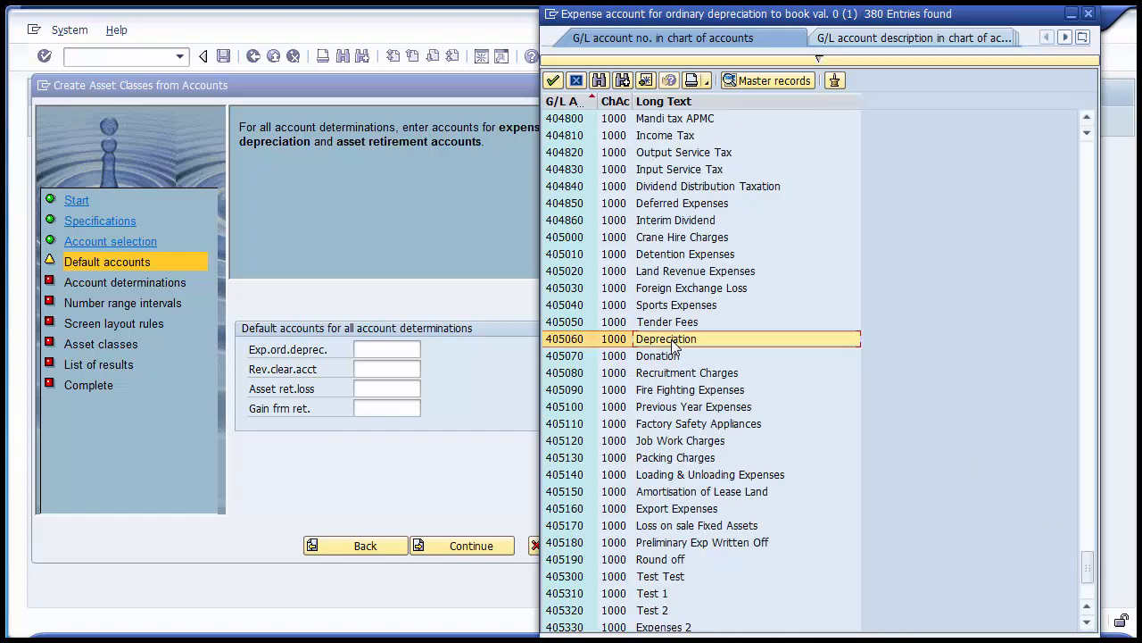
double_click(564, 344)
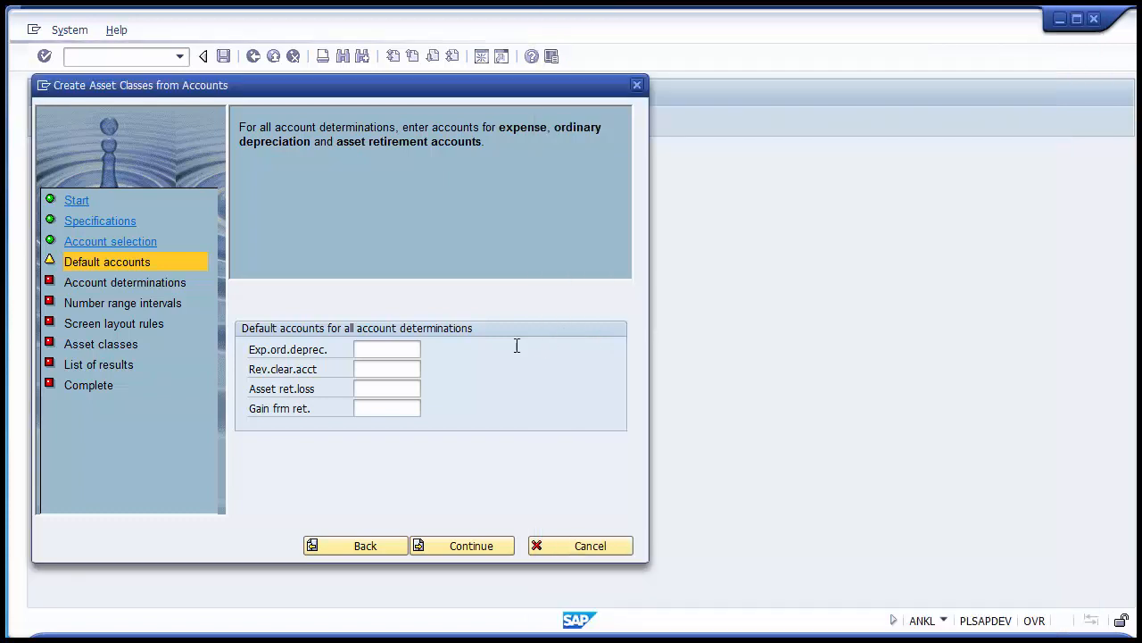
Choose G/L account 300400, Clearing Asset Sale, as the default clearing account for revenue from asset sale
click(403, 368)
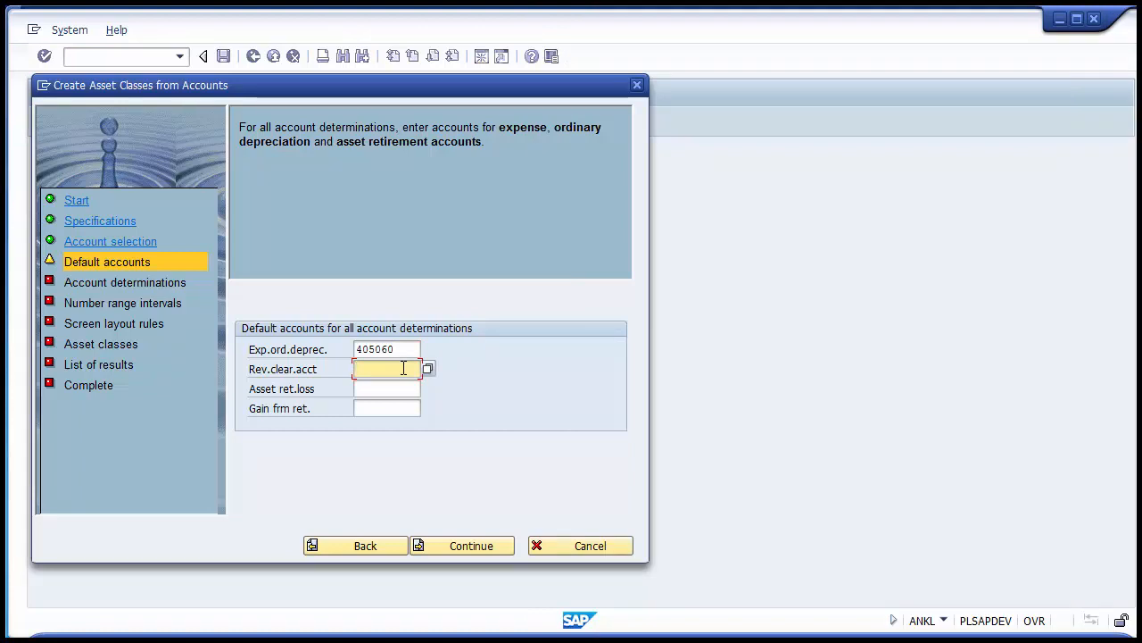
click(428, 368)
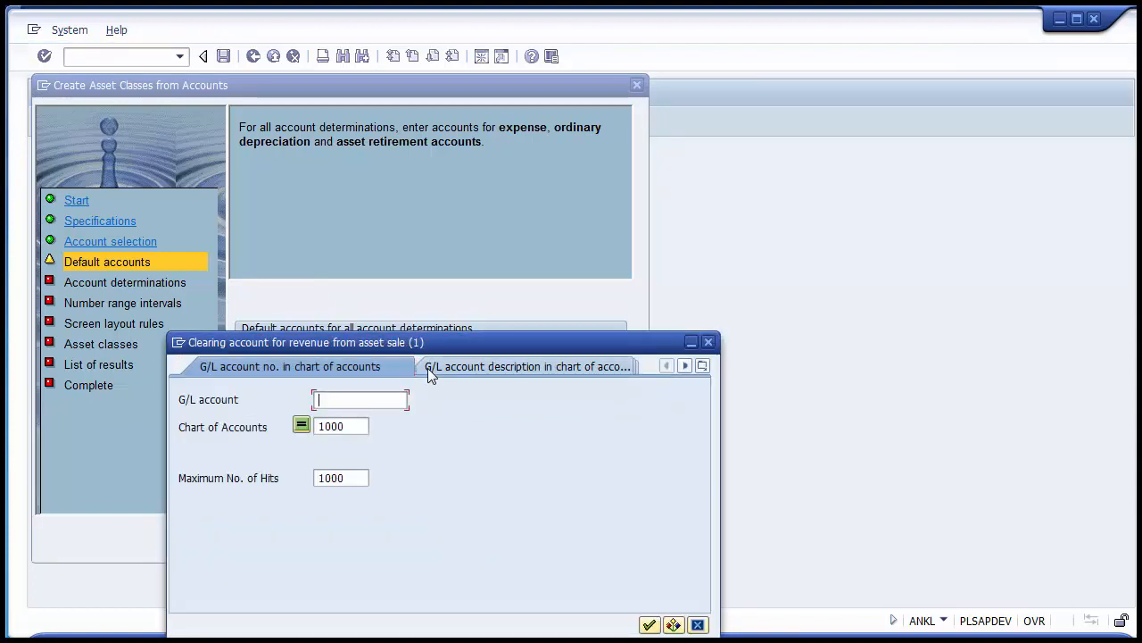
drag(451, 353, 673, 124)
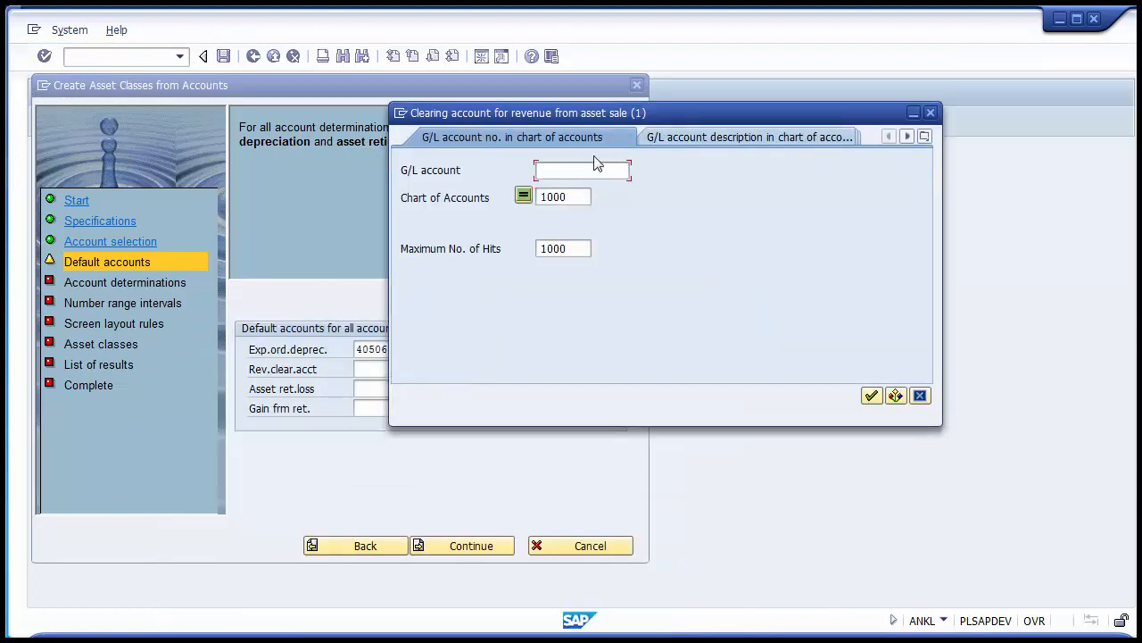
click(719, 139)
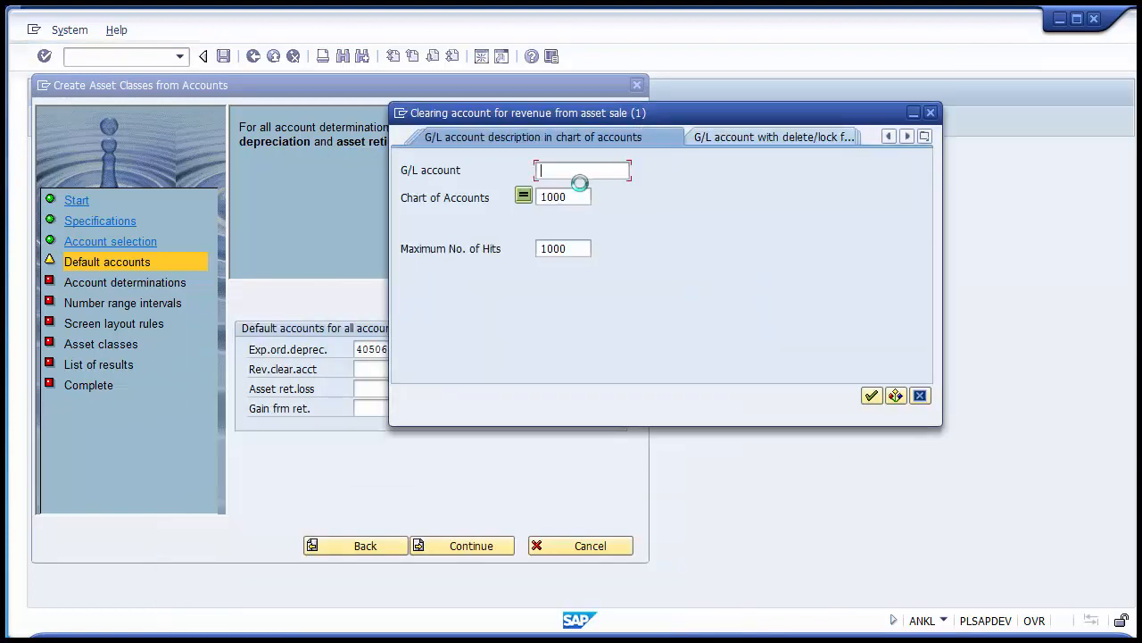
text(sal)
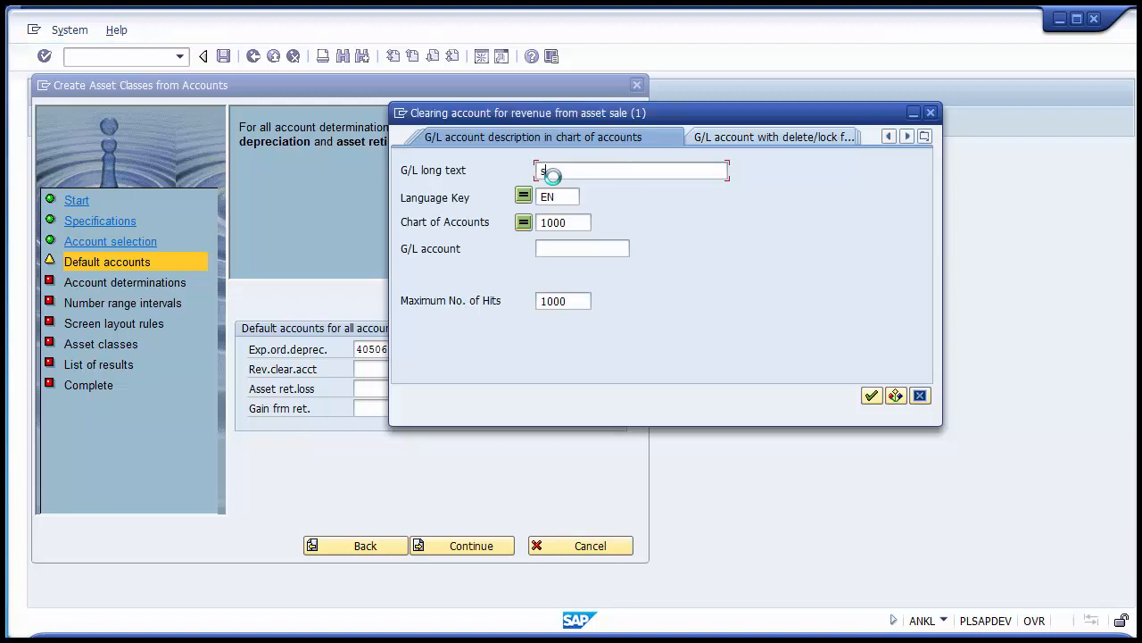
key(BackSpace)
key(BackSpace)
key(BackSpace)
click(871, 395)
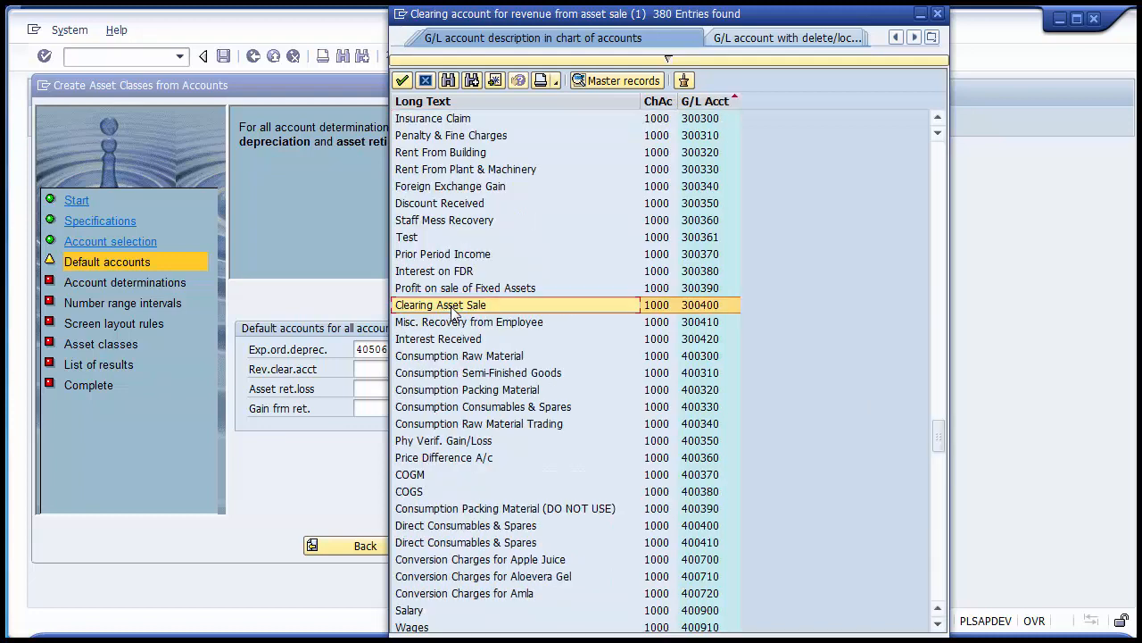
drag(560, 14, 645, 14)
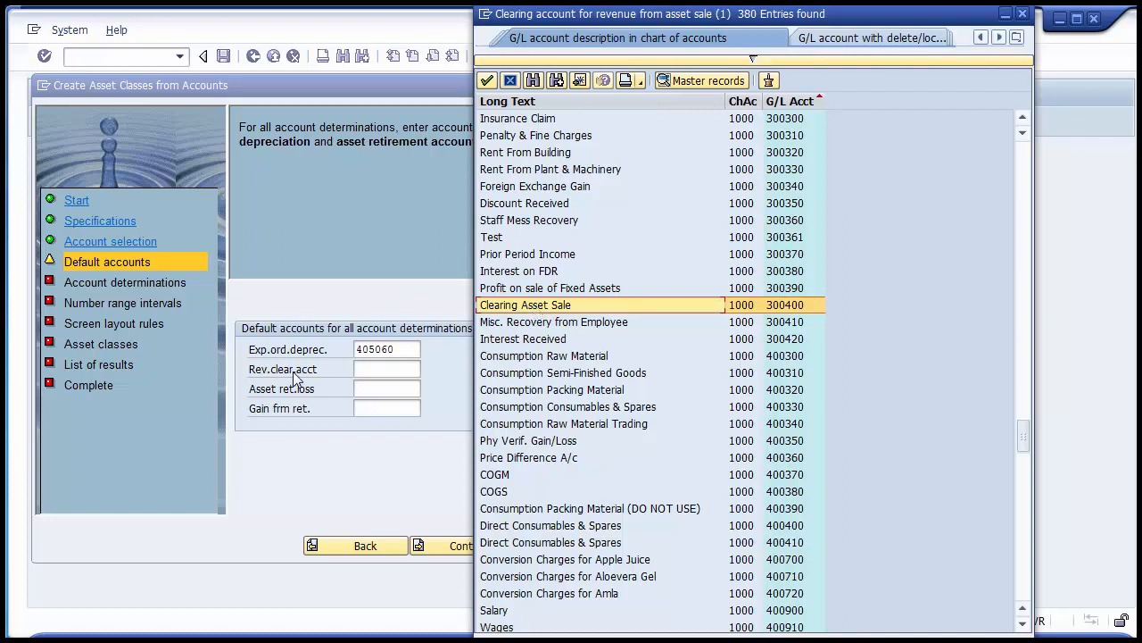
double_click(505, 307)
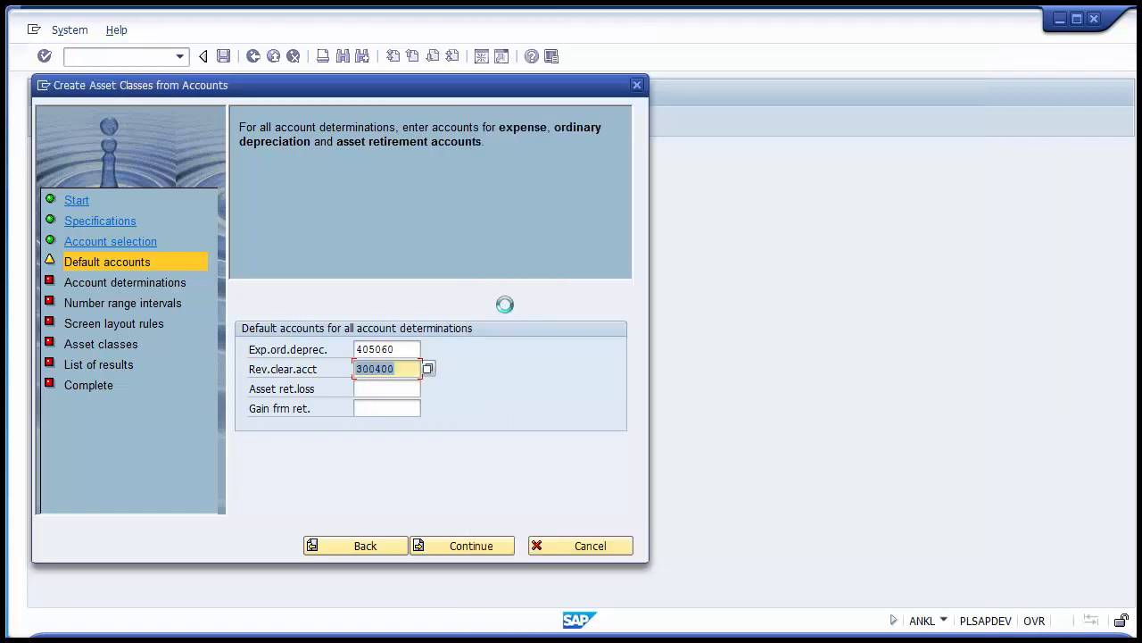
Find G/L accounts whose long text matches loss* and choose 405170, Loss on sale Fixed Assets, as the asset retirement loss account
click(387, 390)
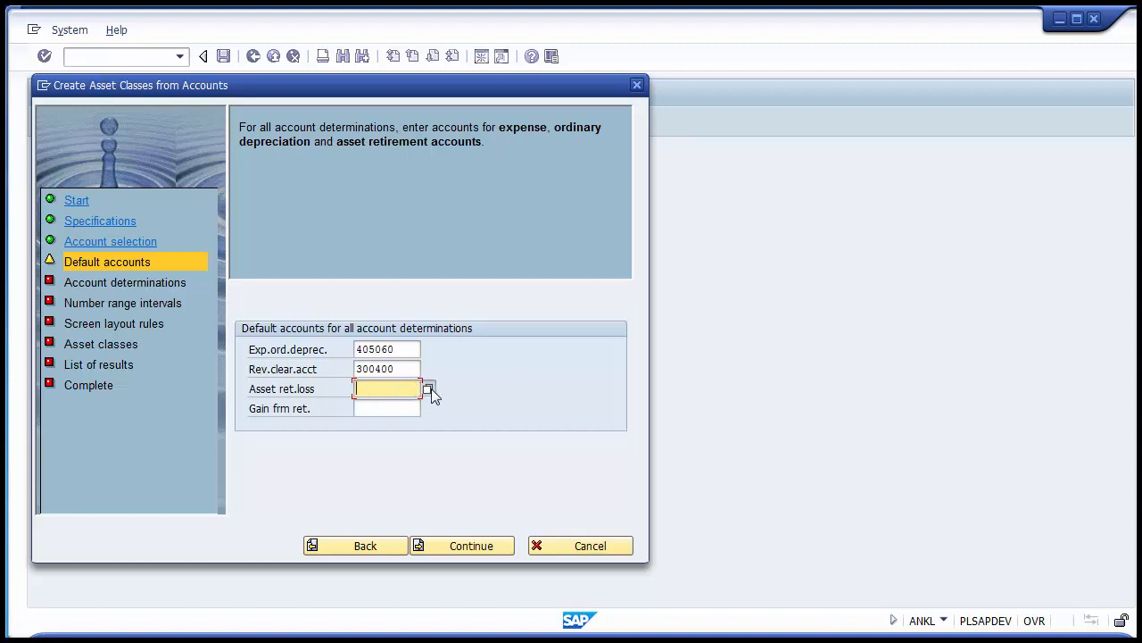
click(431, 388)
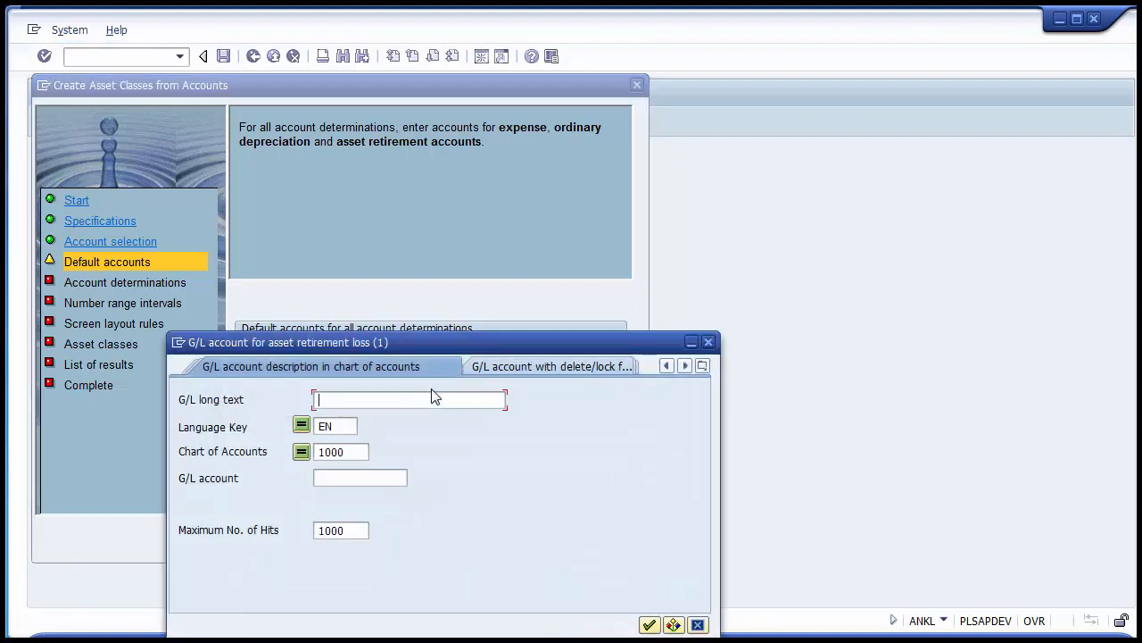
text(loss*)
key(Return)
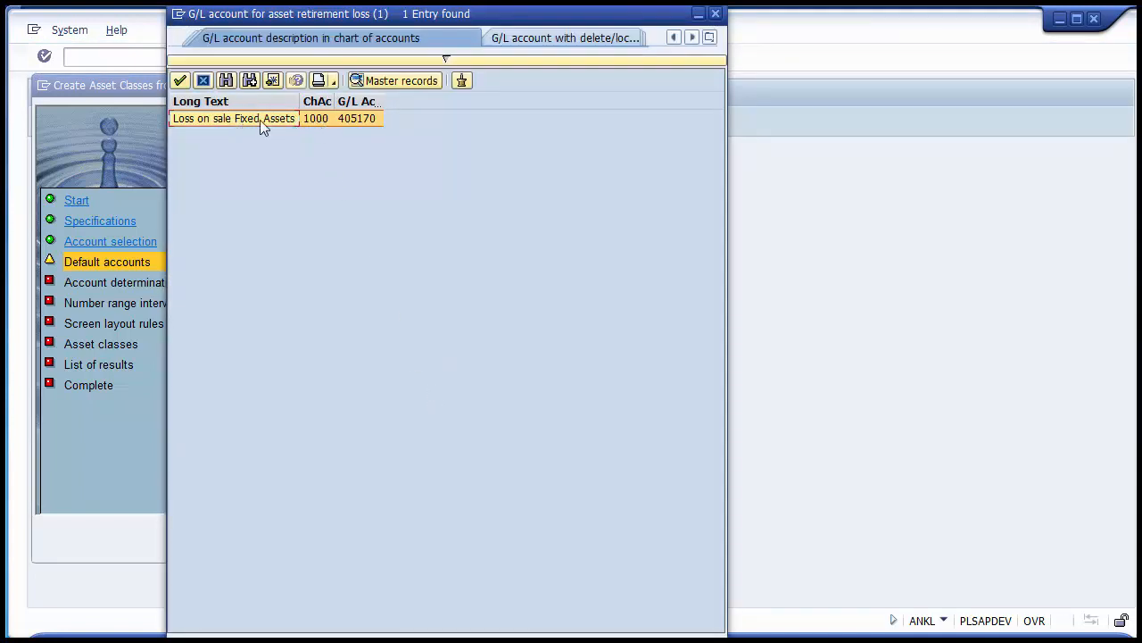
double_click(259, 119)
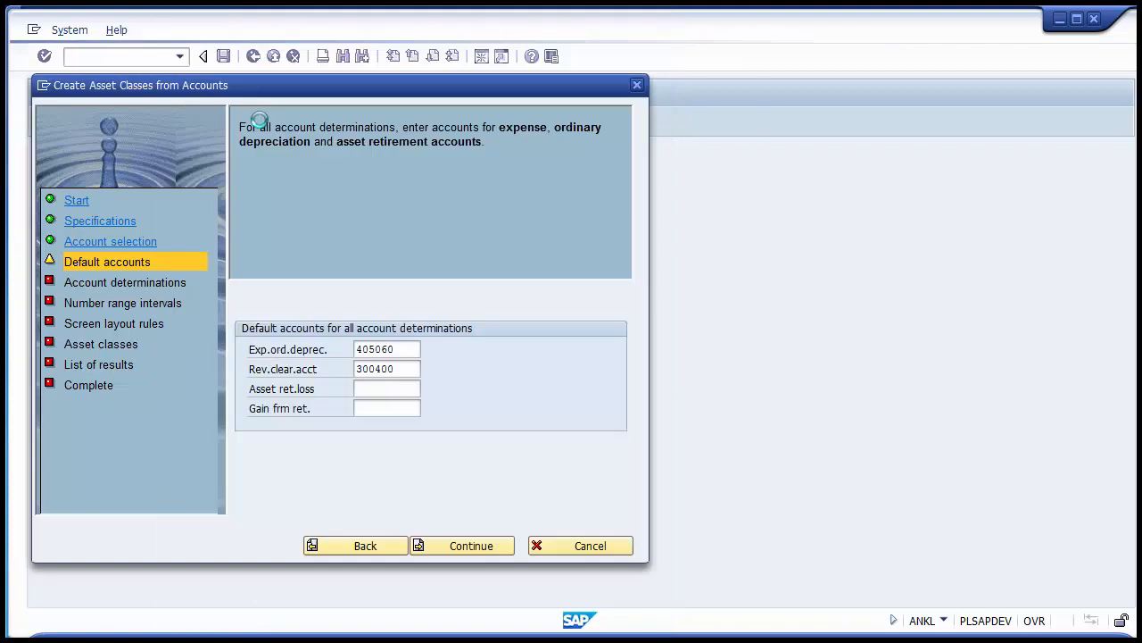
Open the G/L account search for the default gain from asset retirement account
click(393, 408)
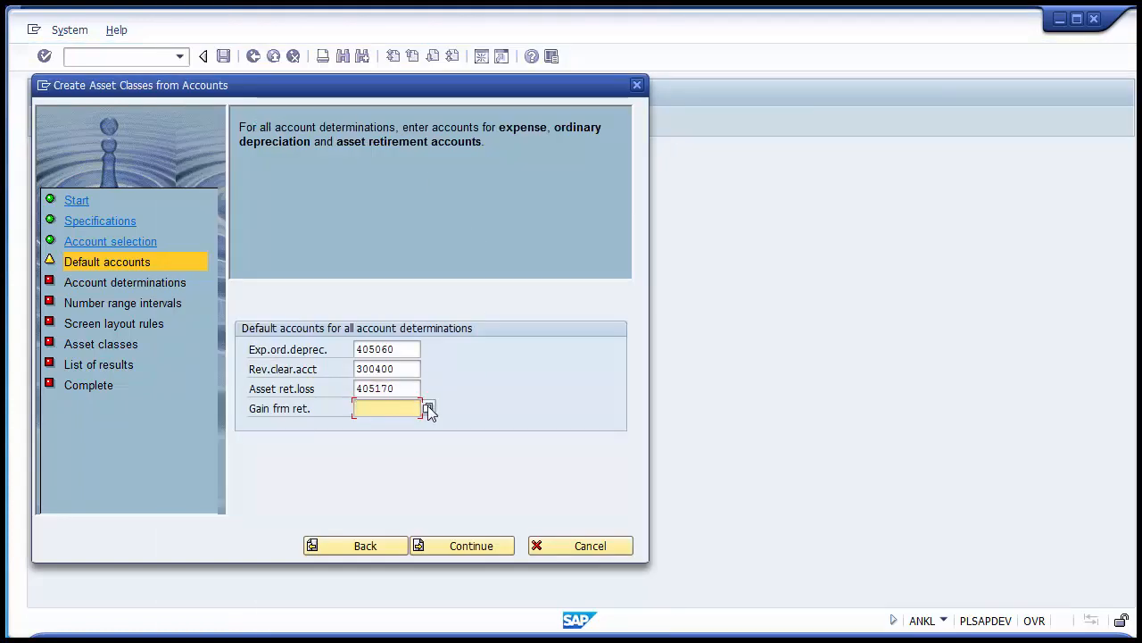
click(428, 408)
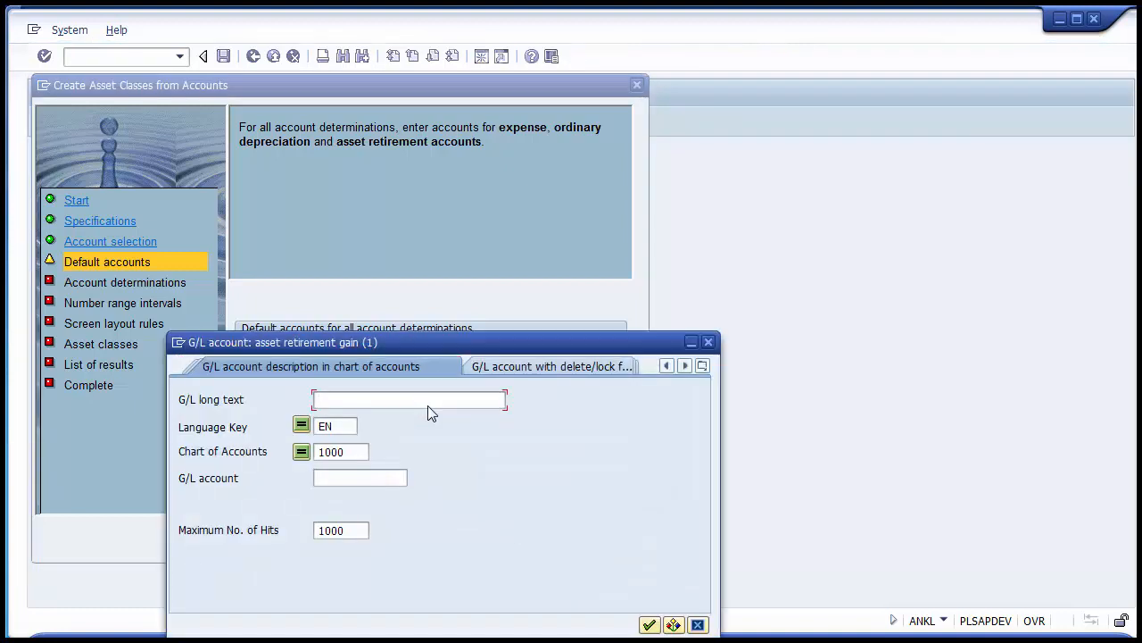
text(g)
key(BackSpace)
text(\)
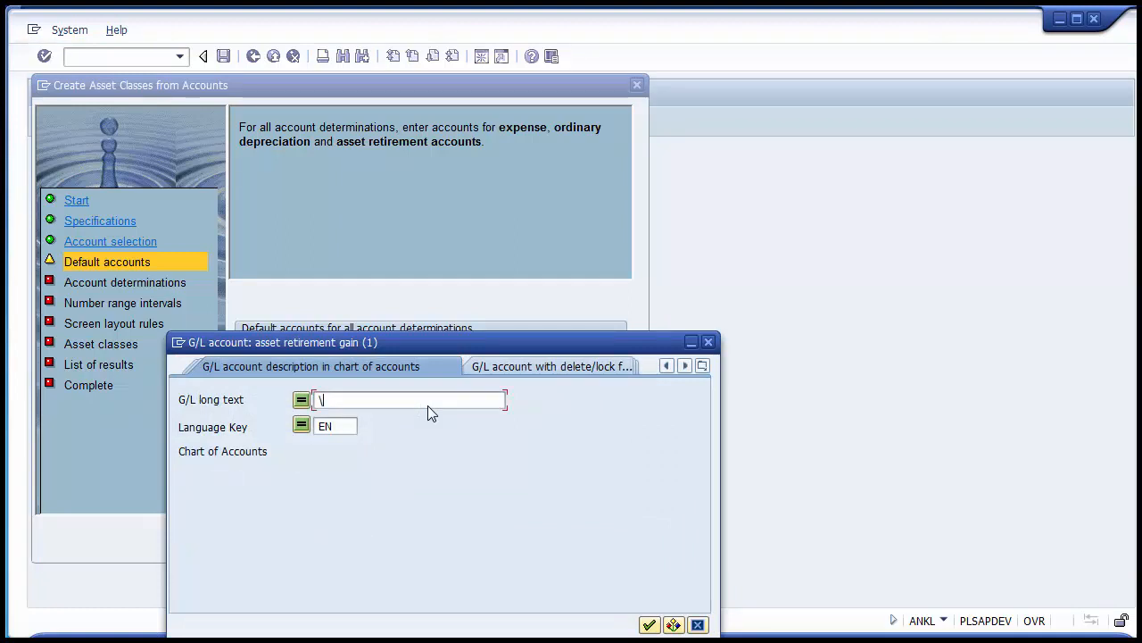
key(BackSpace)
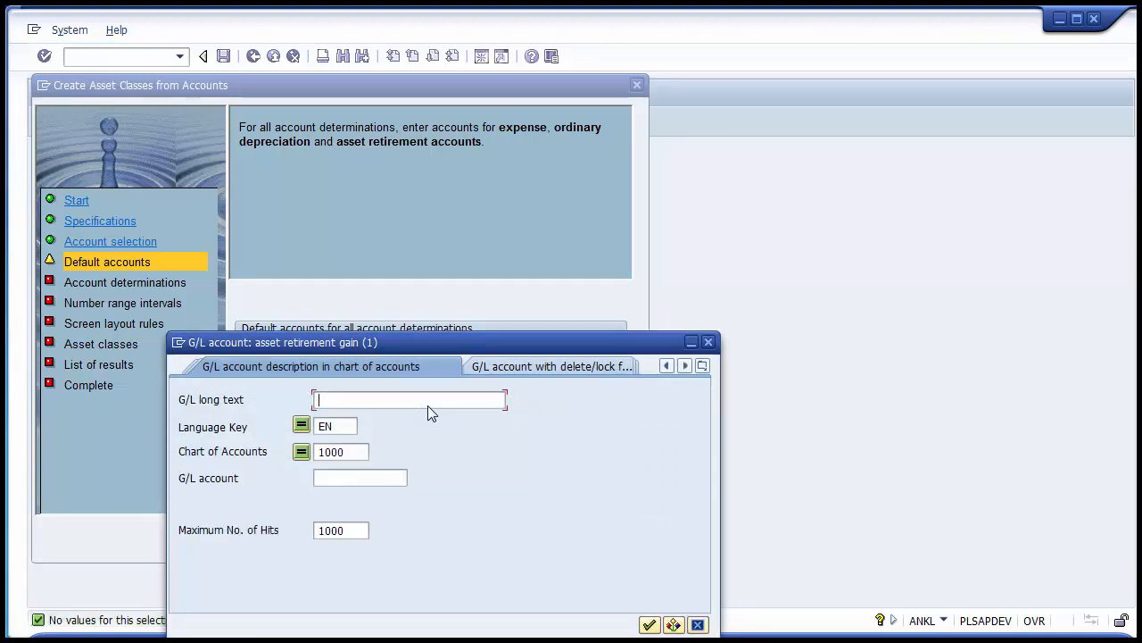
text(\)
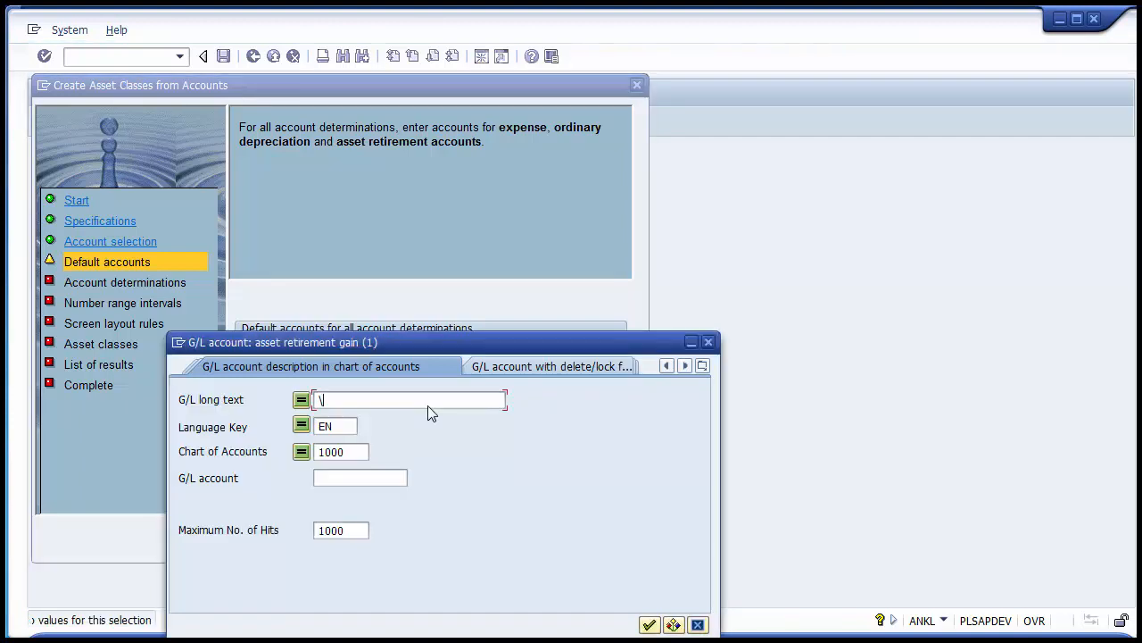
key(BackSpace)
click(363, 480)
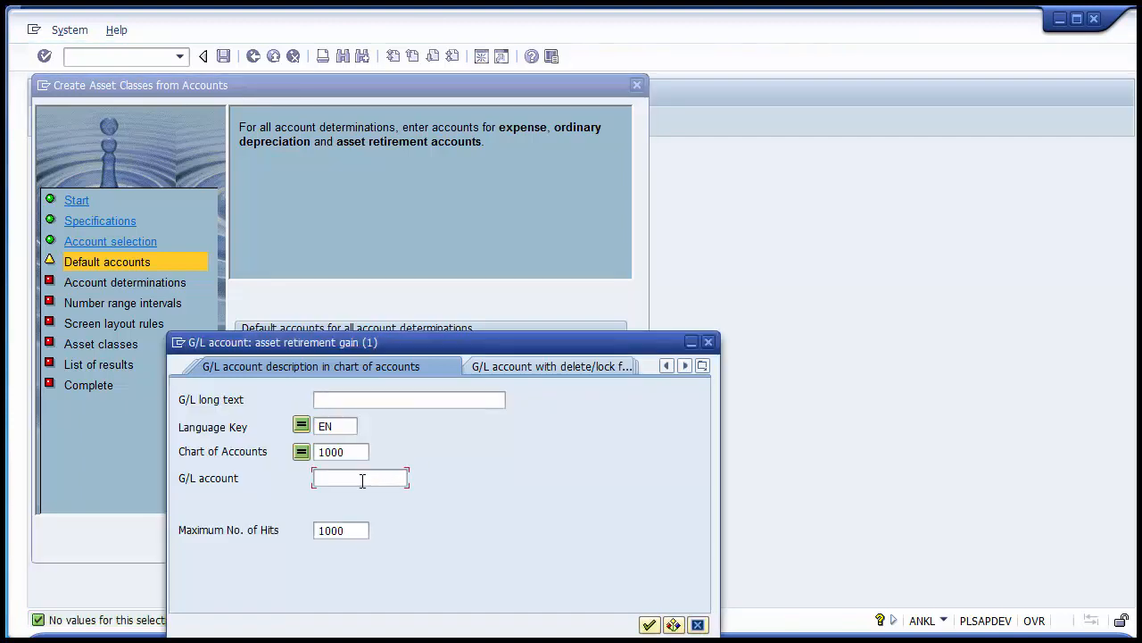
text(*)
key(BackSpace)
Choose G/L account 300390, Profit on sale of Fixed Assets, as the default account for gain from asset retirement
key(Return)
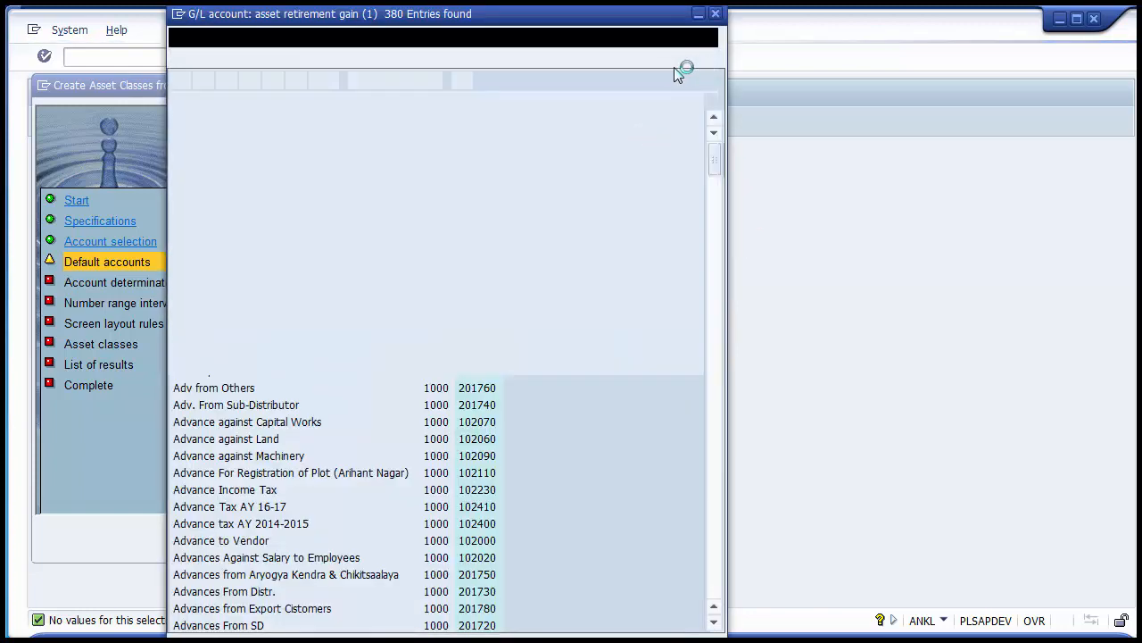
click(494, 103)
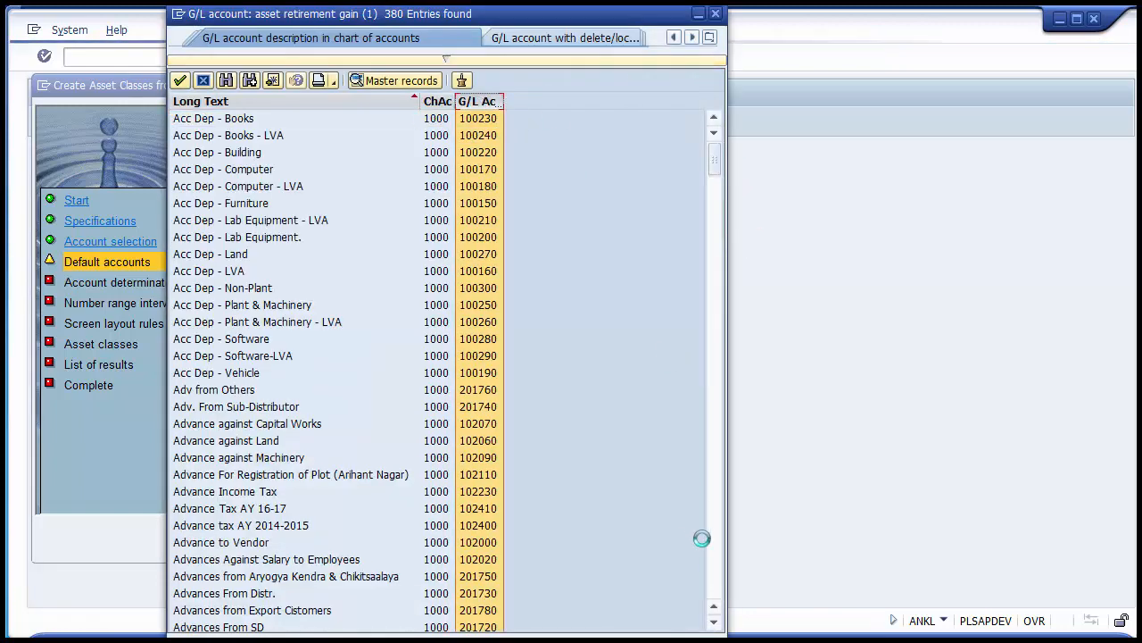
scroll(716, 582, down, 20)
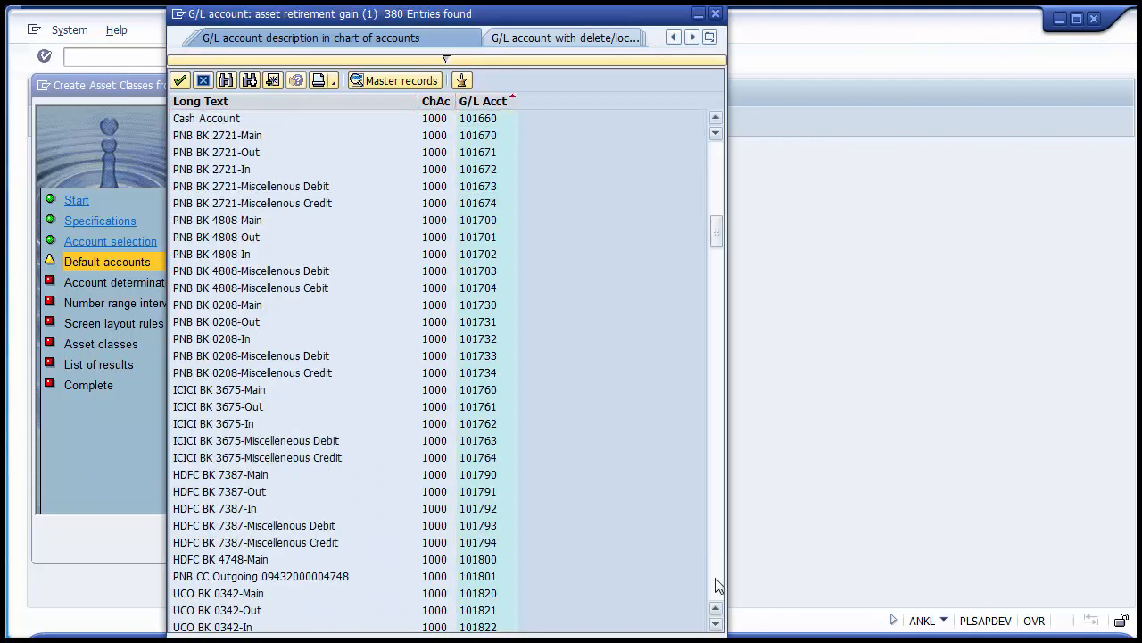
scroll(720, 585, down, 20)
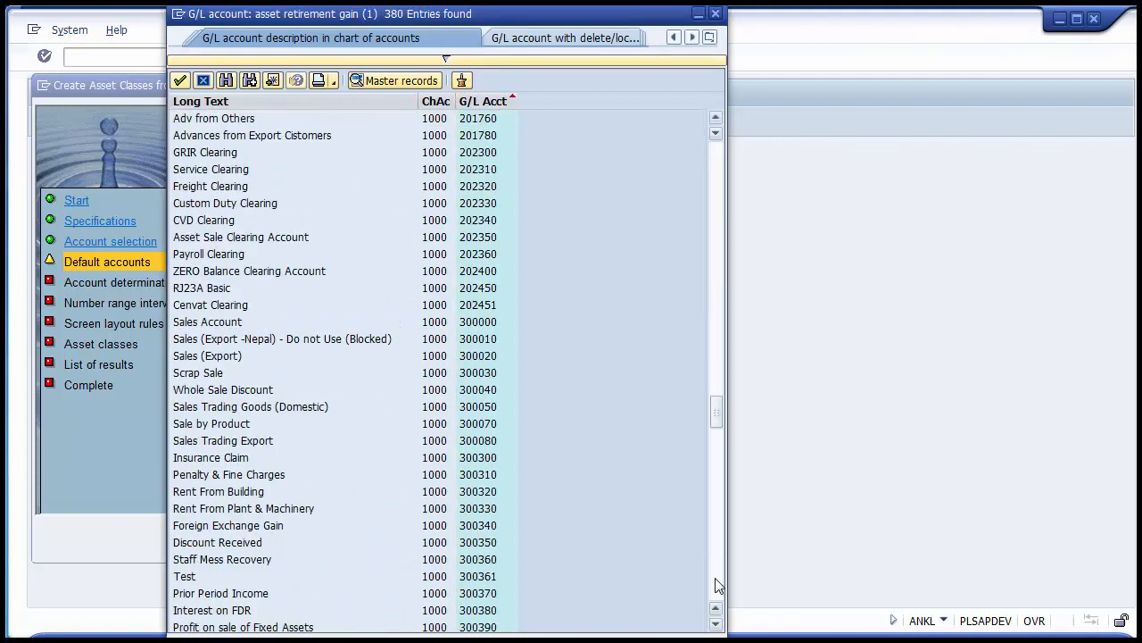
scroll(716, 585, down, 10)
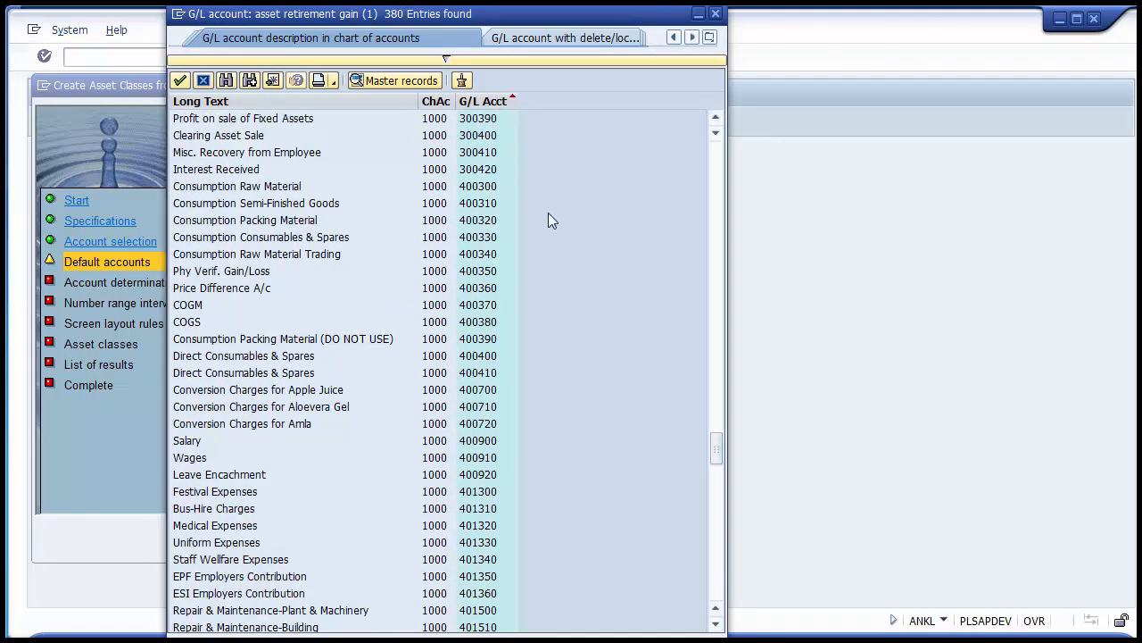
click(261, 120)
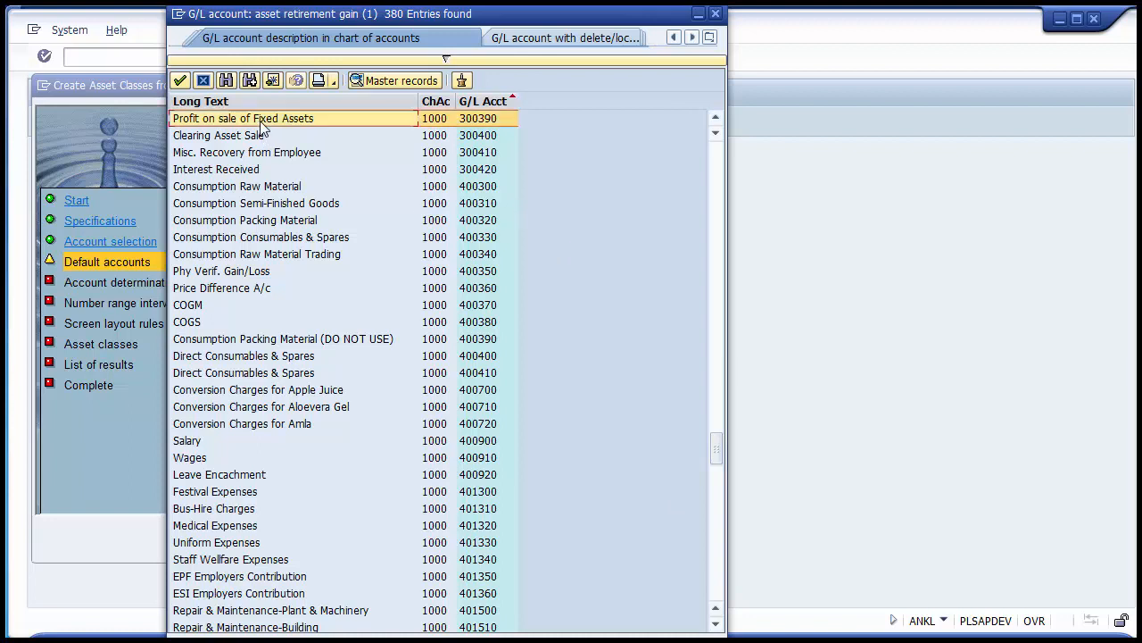
double_click(361, 116)
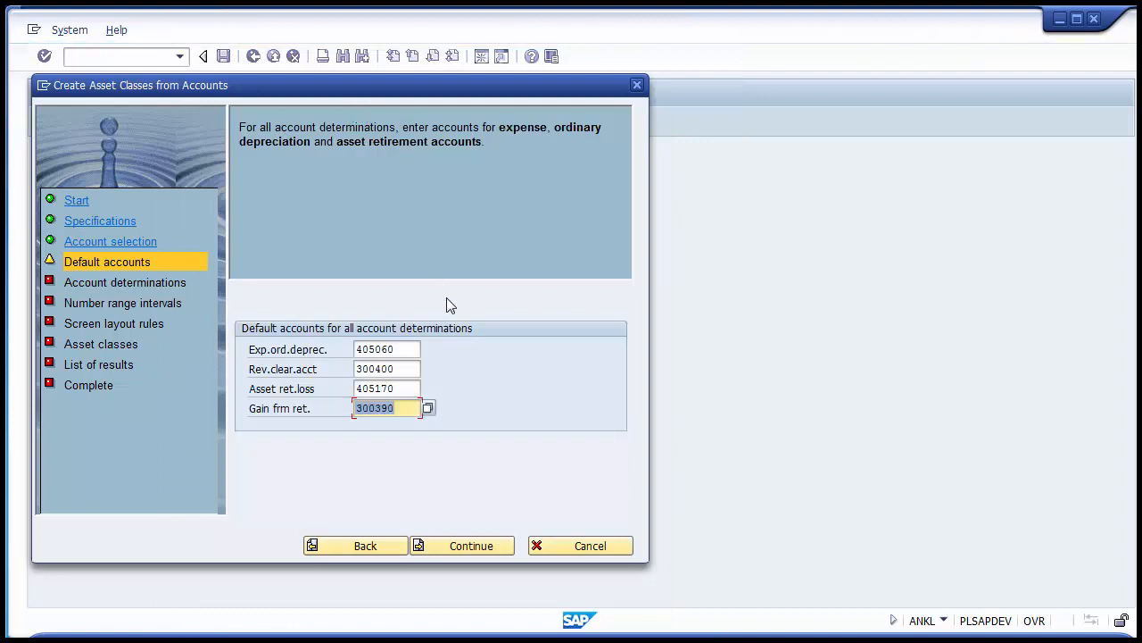
Review the default accounts for ordinary depreciation expense, revenue clearing, asset retirement loss and gain from retirement
click(413, 354)
click(412, 368)
click(411, 388)
click(411, 408)
click(542, 392)
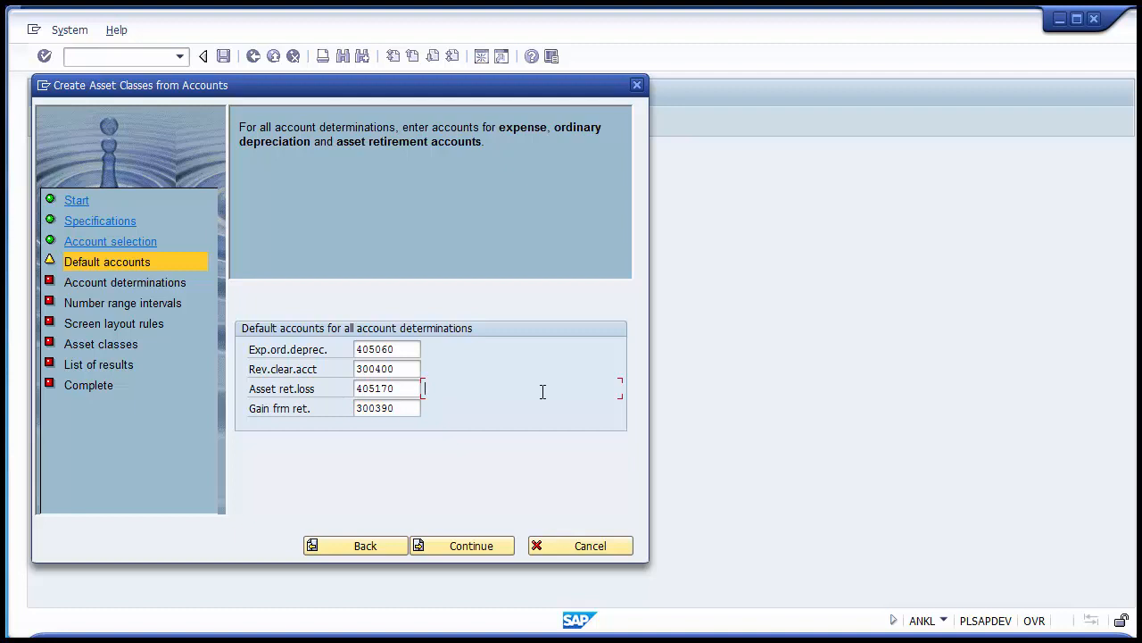
click(412, 349)
click(413, 369)
click(410, 390)
click(410, 408)
click(409, 388)
click(410, 369)
click(409, 349)
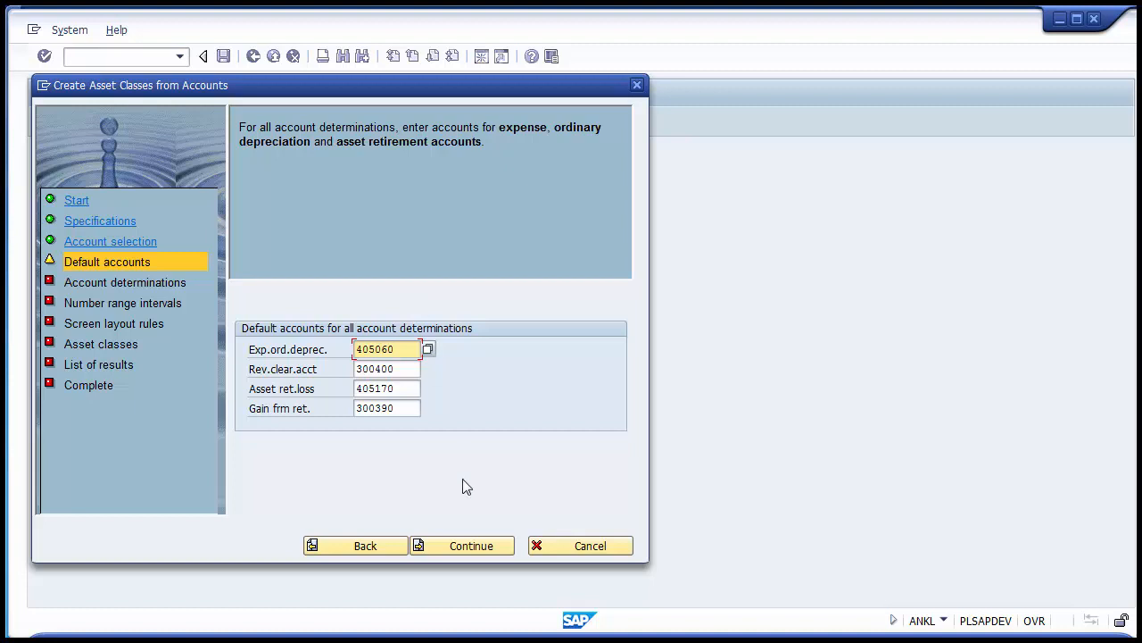
Confirm the default accounts and read the instructions for completing the account determinations
click(468, 549)
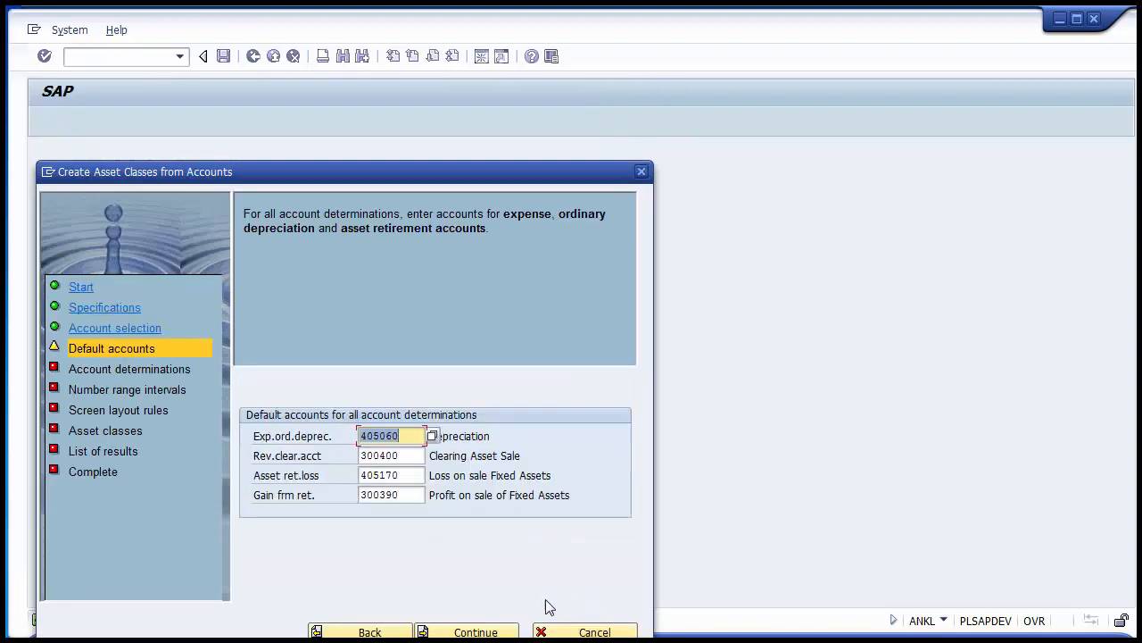
click(480, 632)
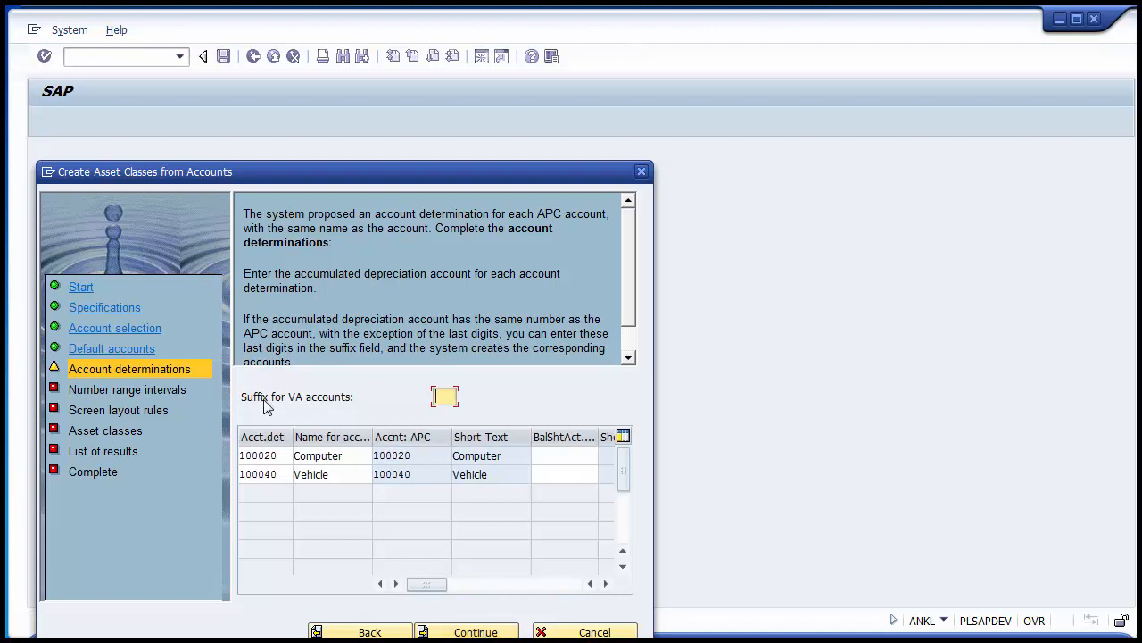
drag(191, 369, 82, 370)
drag(244, 213, 340, 243)
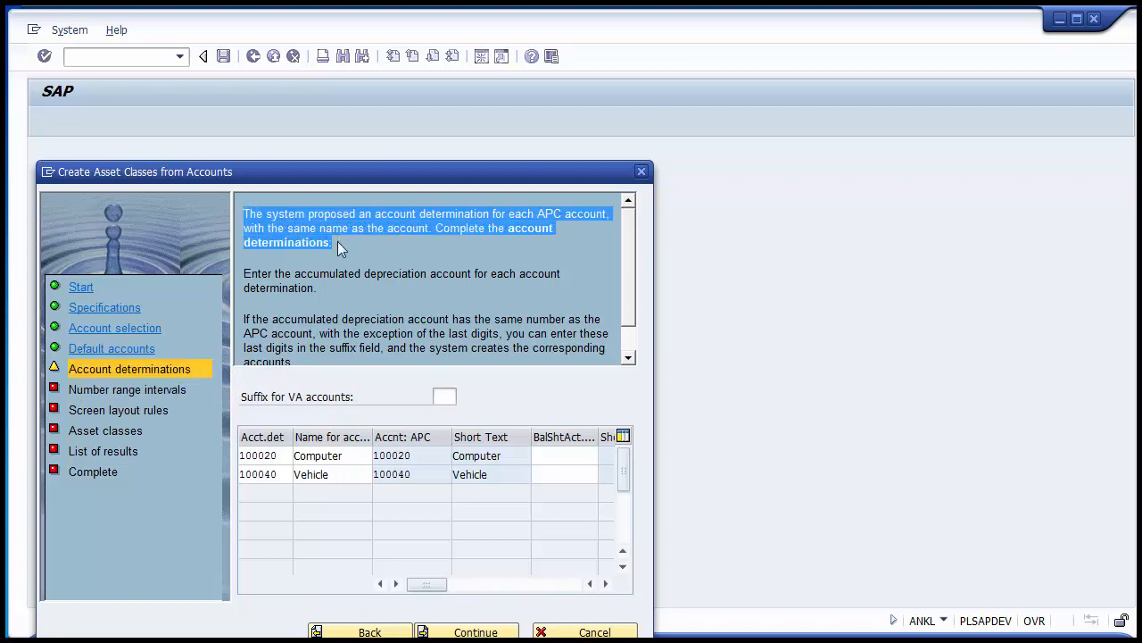
click(337, 241)
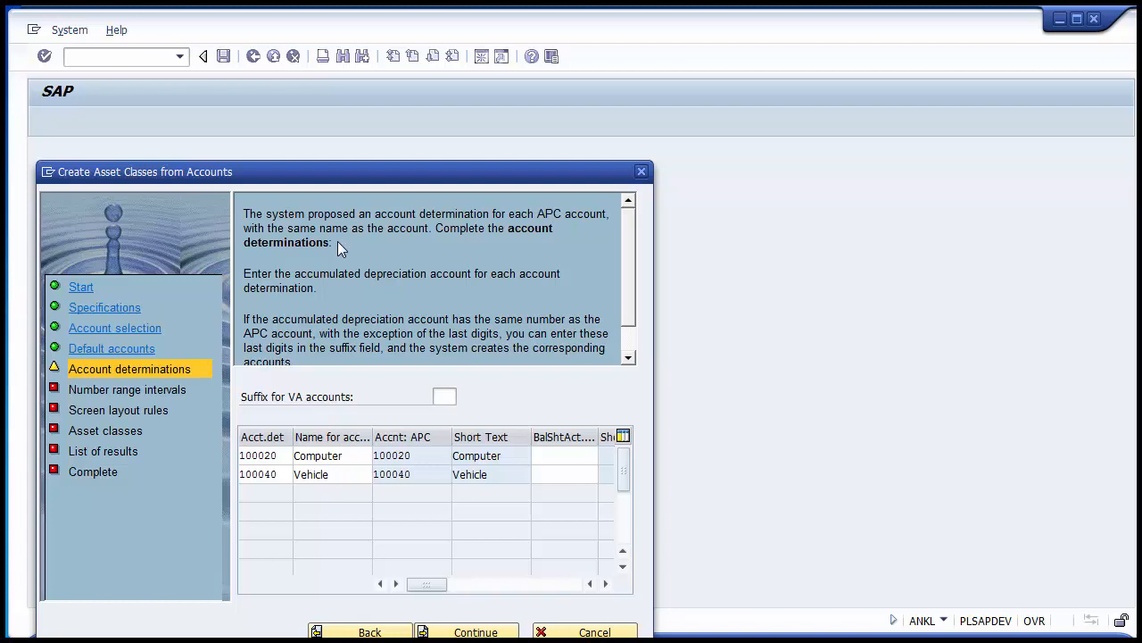
Examine the proposed account determination keys, names and APC accounts for Computer and Vehicle
click(354, 456)
drag(355, 455, 295, 474)
click(333, 476)
click(361, 456)
drag(361, 456, 295, 455)
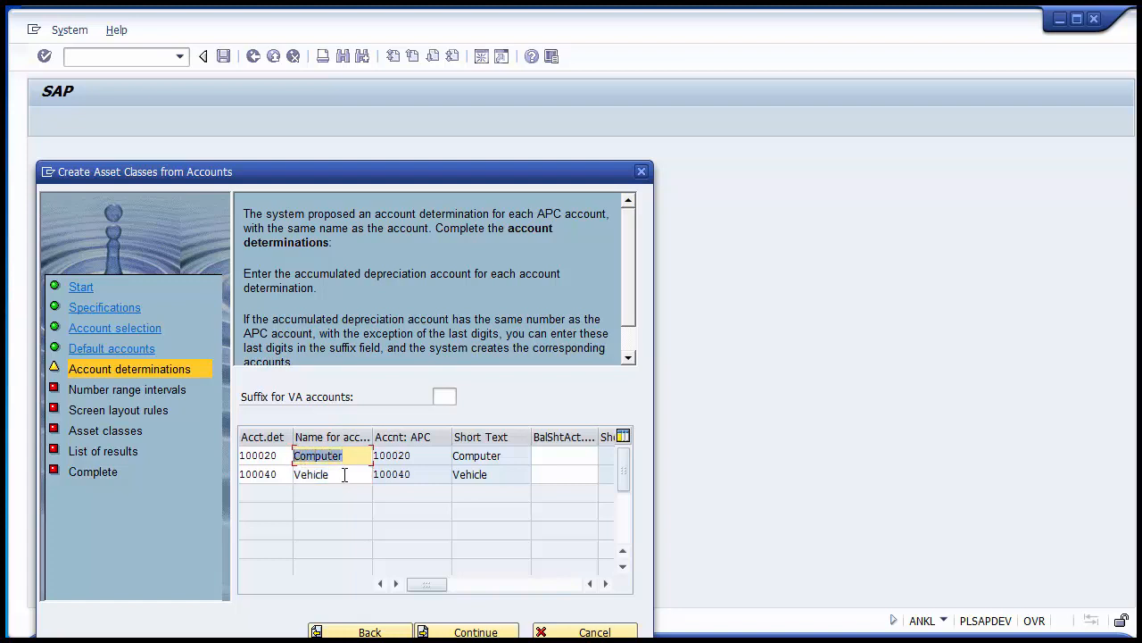
click(451, 456)
drag(451, 456, 239, 474)
click(429, 473)
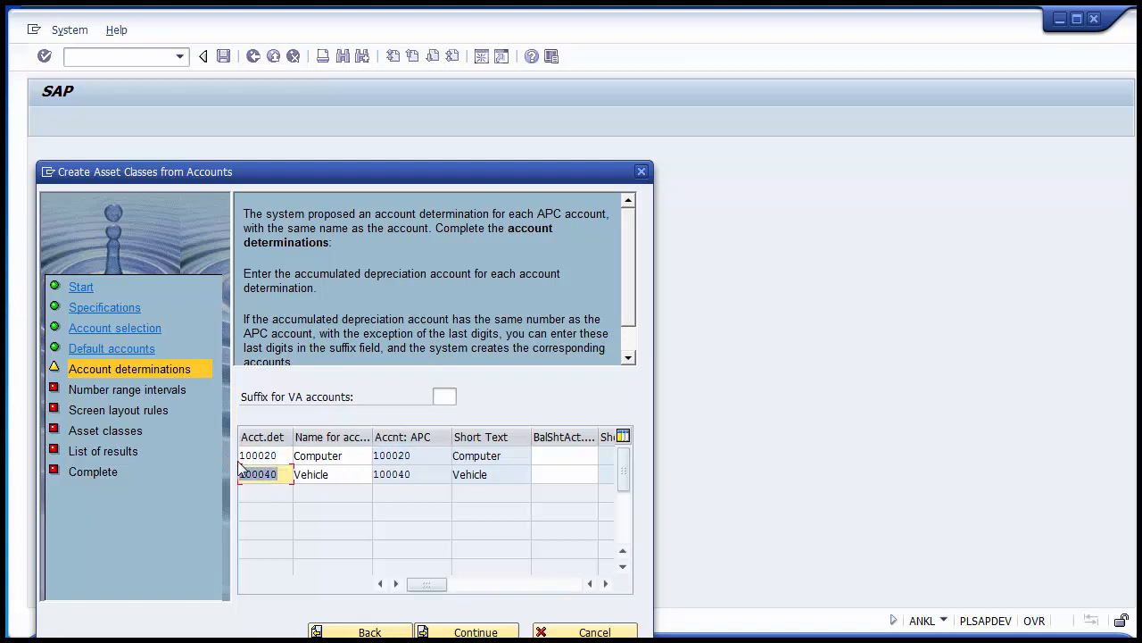
Change the account determination keys to 80020 for Computer and 80040 for Vehicle
click(241, 457)
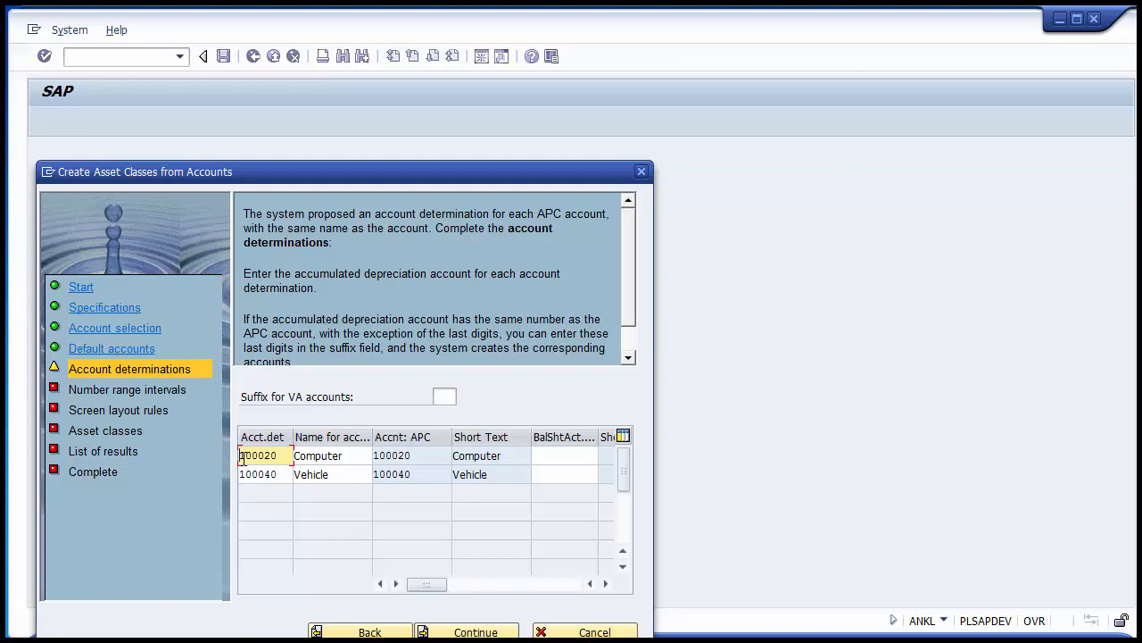
text(8)
key(Delete)
click(241, 474)
text(8)
key(Delete)
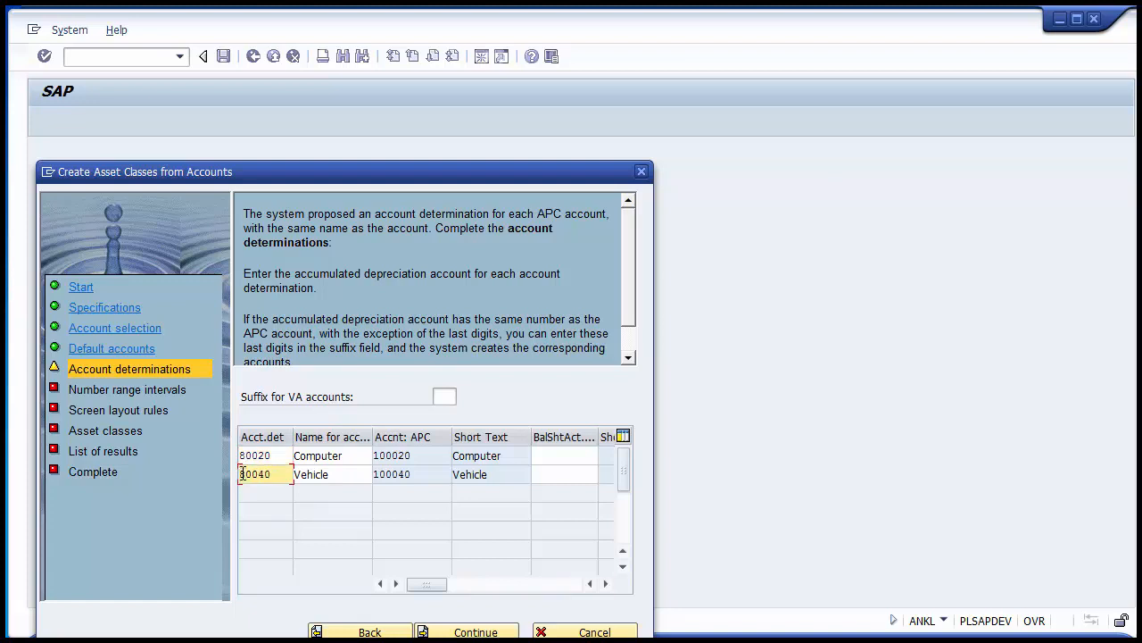
Check the account determination keys, names and APC accounts against the balance sheet account column for ordinary depreciation
drag(280, 457, 237, 457)
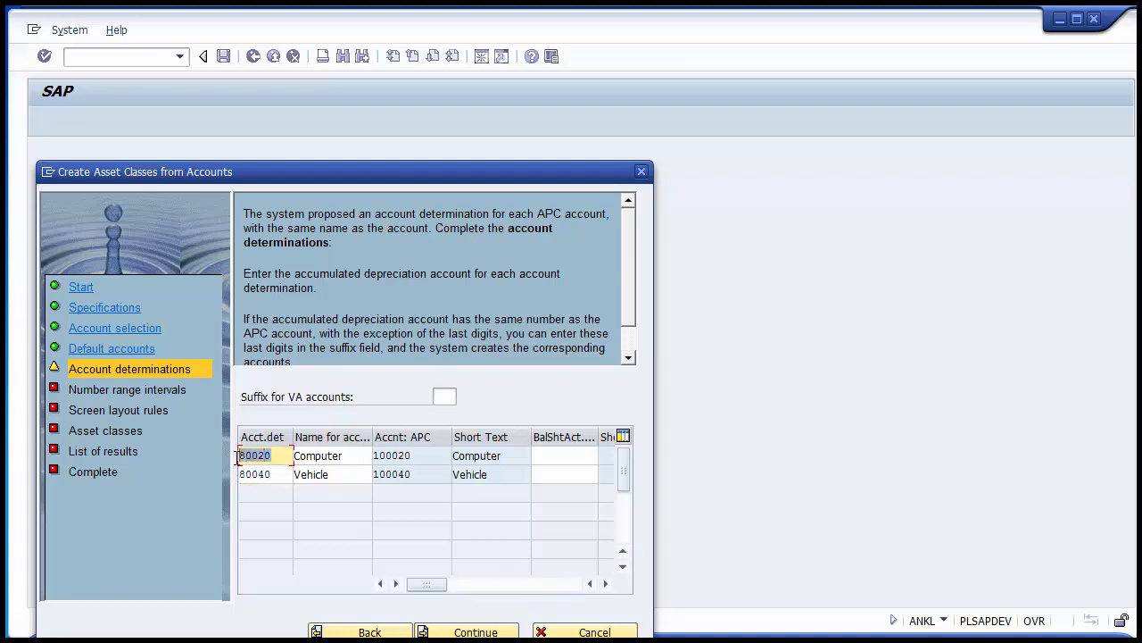
click(353, 455)
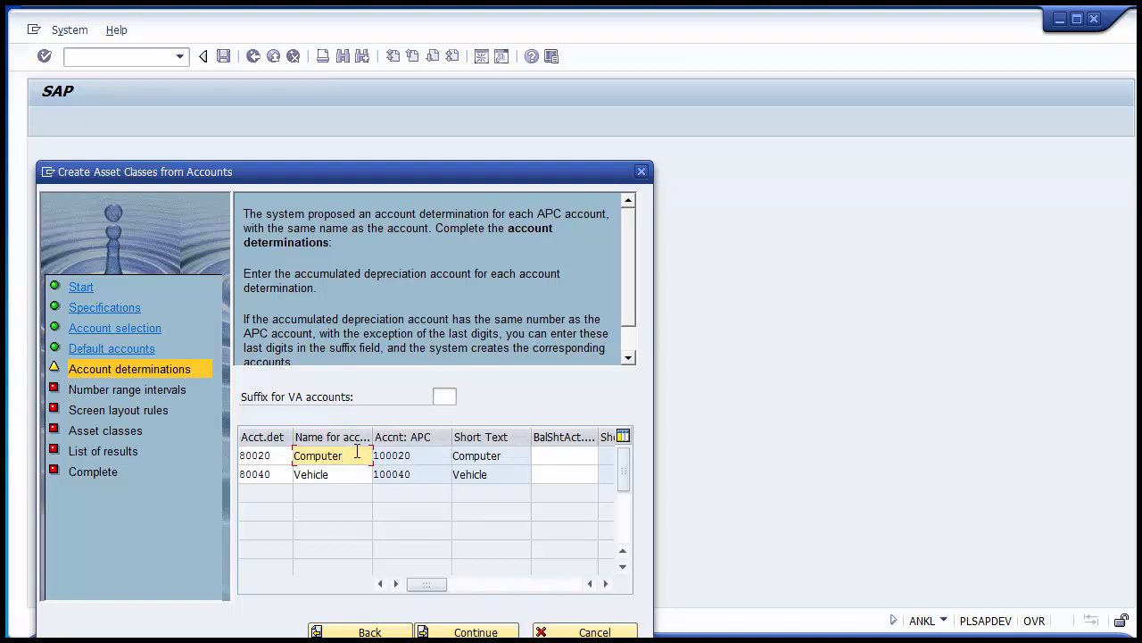
drag(418, 455, 367, 453)
click(421, 474)
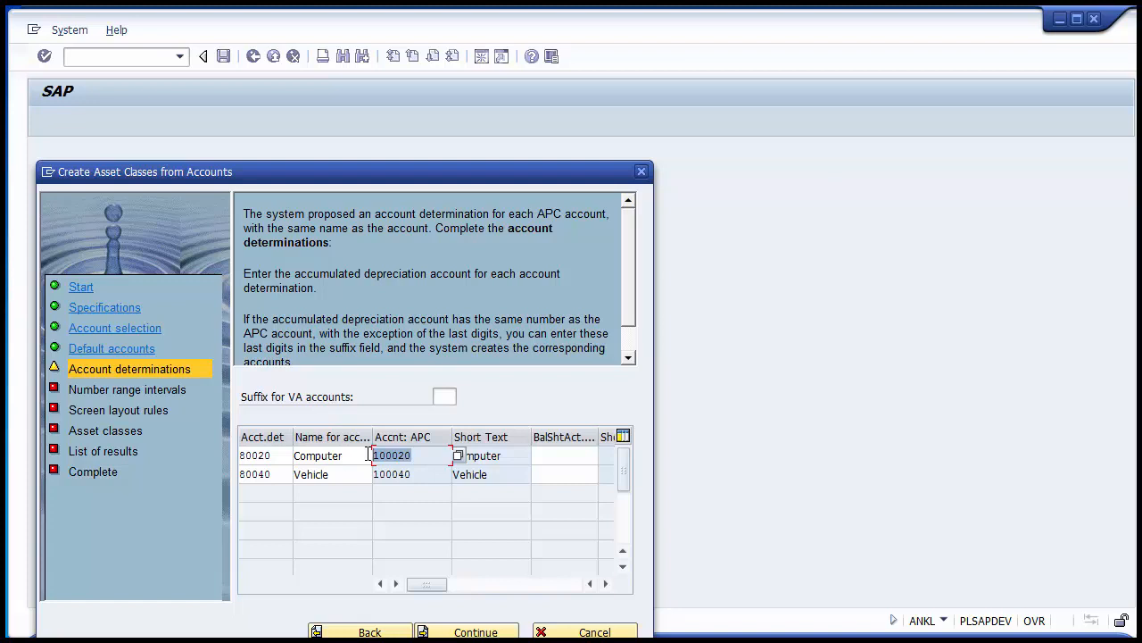
click(535, 457)
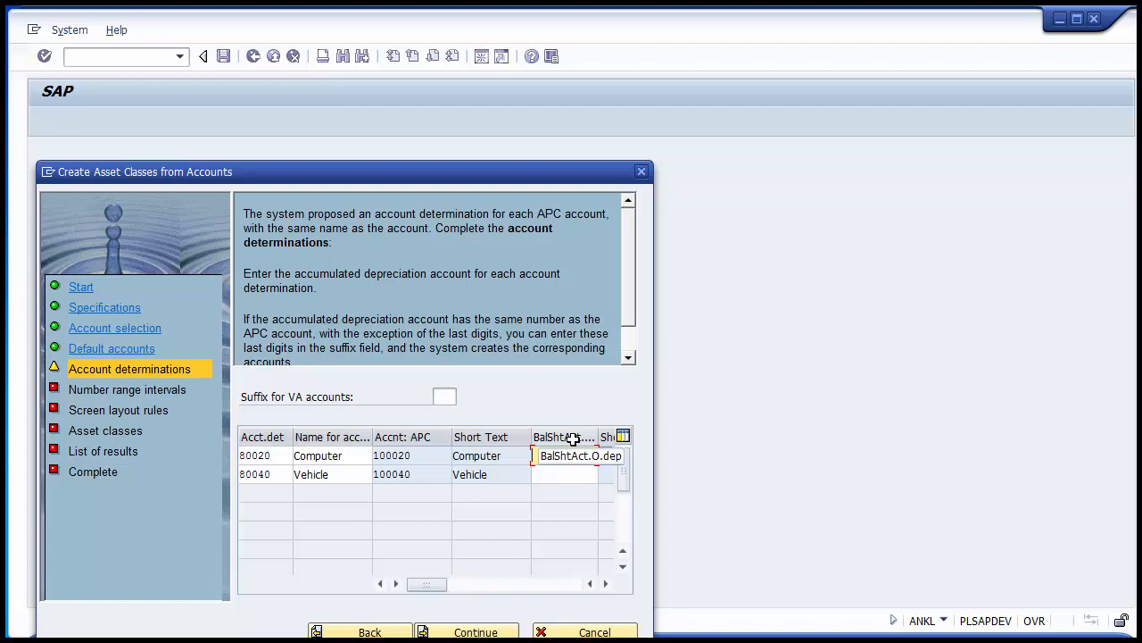
click(553, 473)
click(549, 459)
click(548, 470)
click(548, 460)
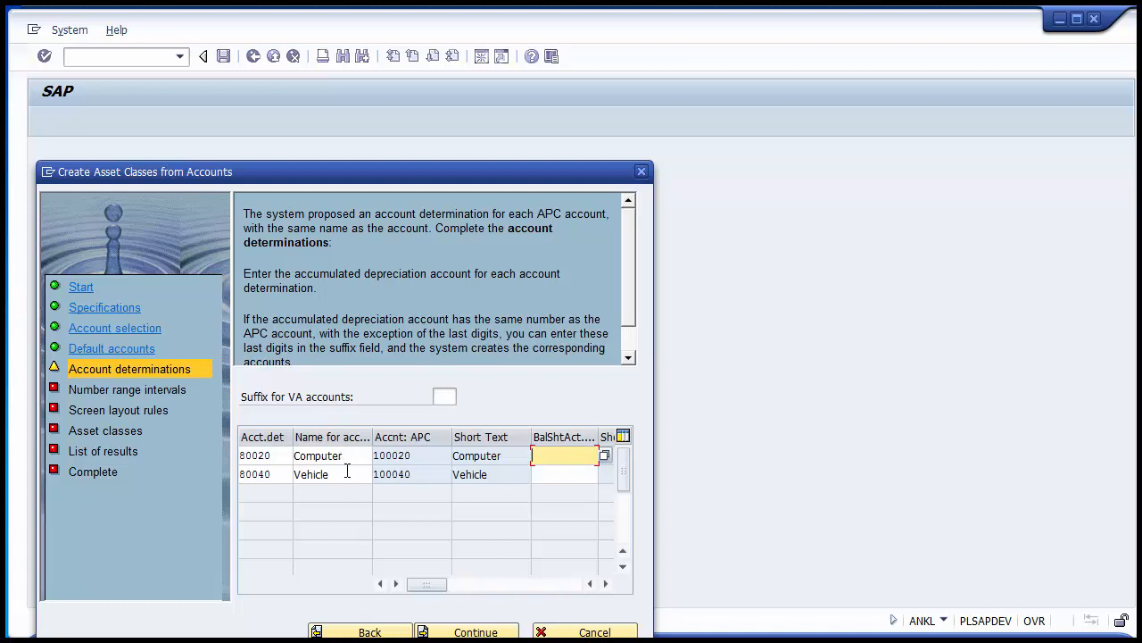
text(00)
key(BackSpace)
key(BackSpace)
click(437, 456)
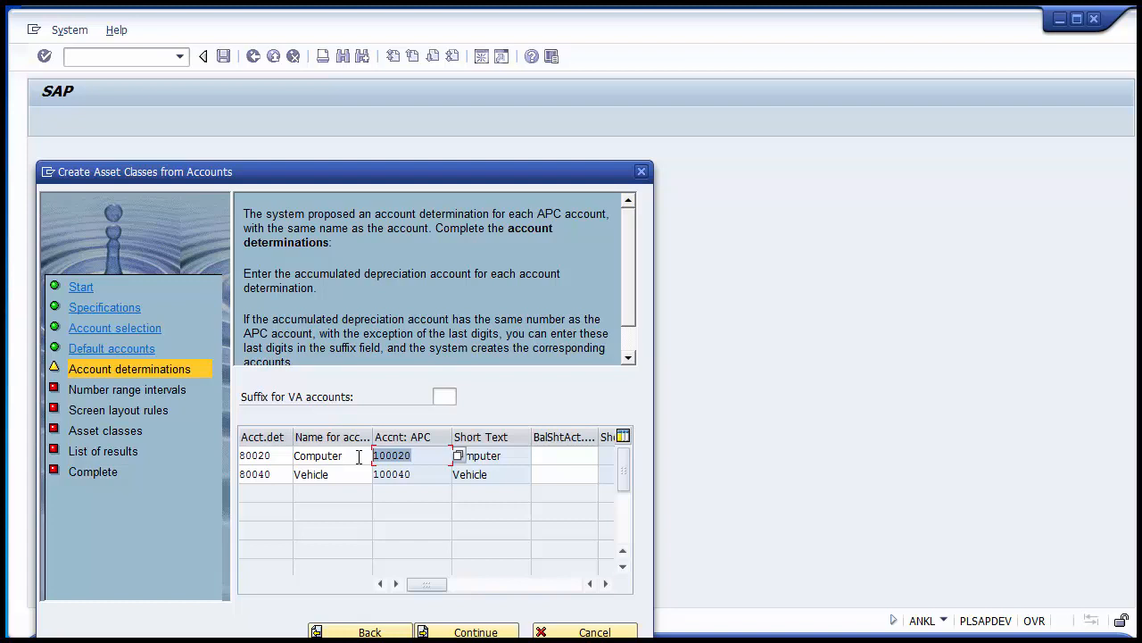
click(553, 467)
click(554, 457)
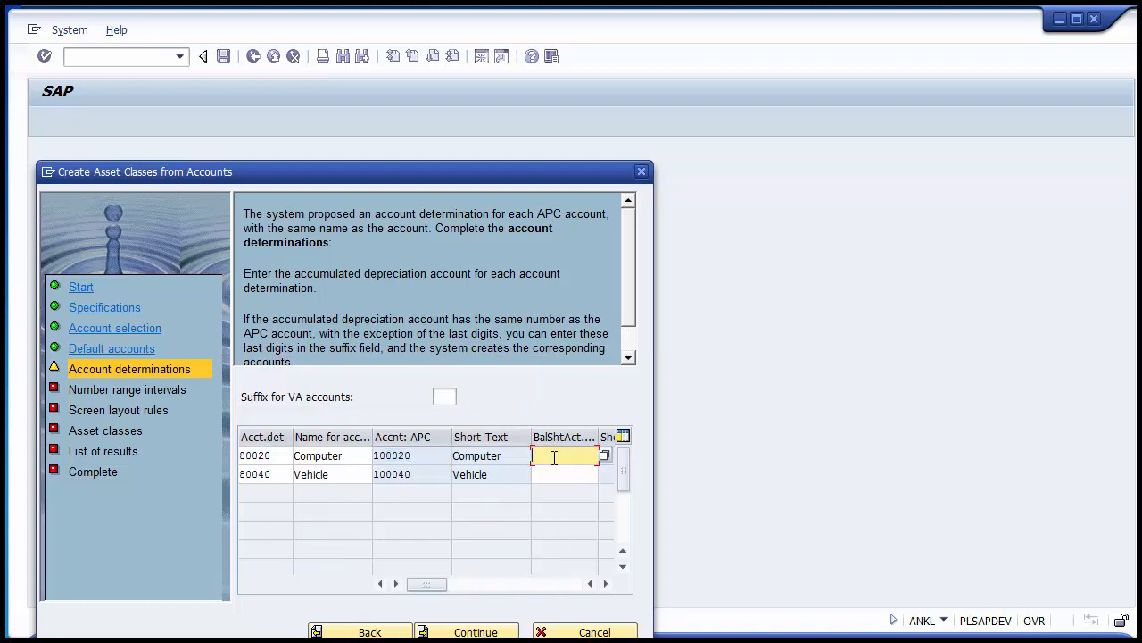
key(ctrl+v)
key(BackSpace)
key(BackSpace)
key(BackSpace)
key(BackSpace)
key(BackSpace)
key(BackSpace)
key(BackSpace)
key(BackSpace)
Set the accumulated ordinary depreciation account to 100170 for Computer and 100190 for Vehicle
text(1)
text(00)
text(1)
text(10)
click(557, 474)
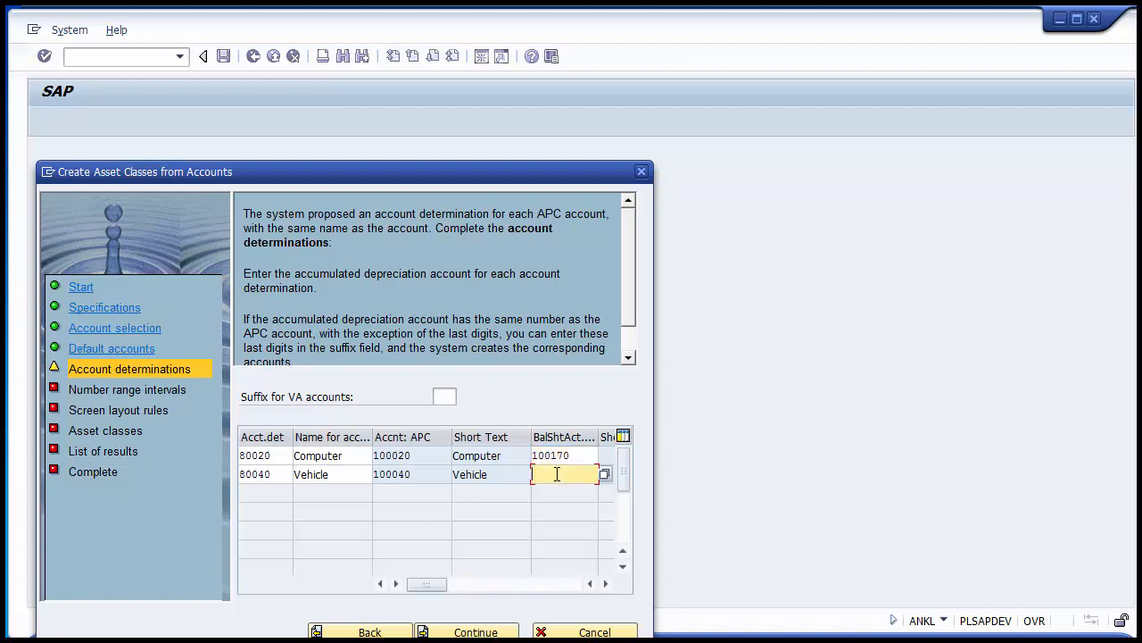
text(100190)
double_click(557, 474)
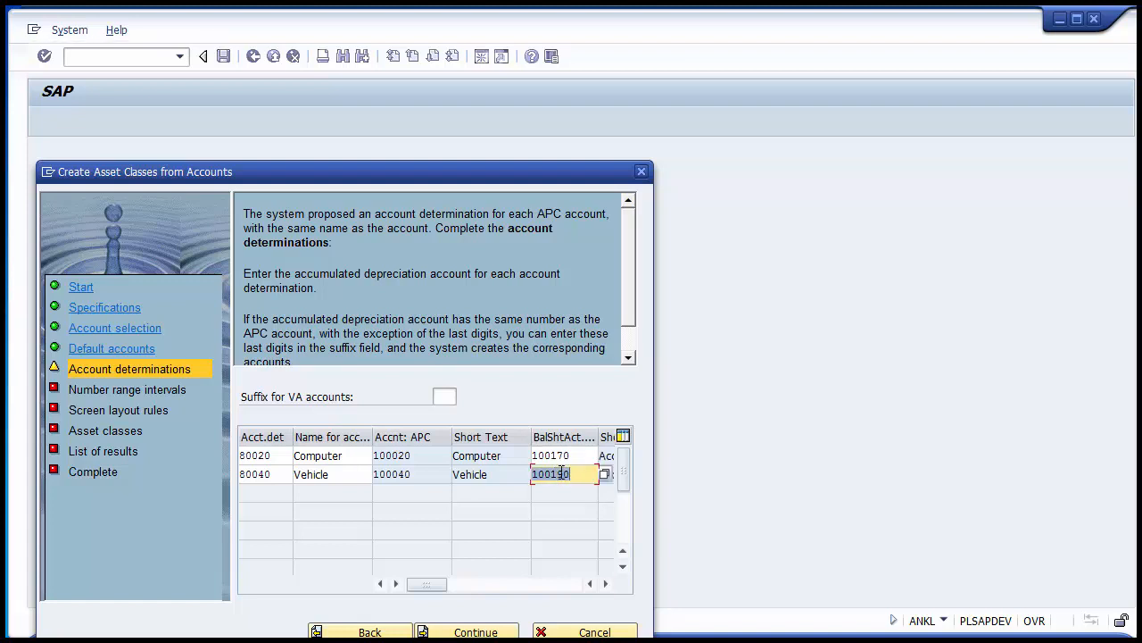
Check the short texts of both accumulated depreciation accounts and proceed to the number range intervals
click(605, 583)
click(605, 583)
click(500, 455)
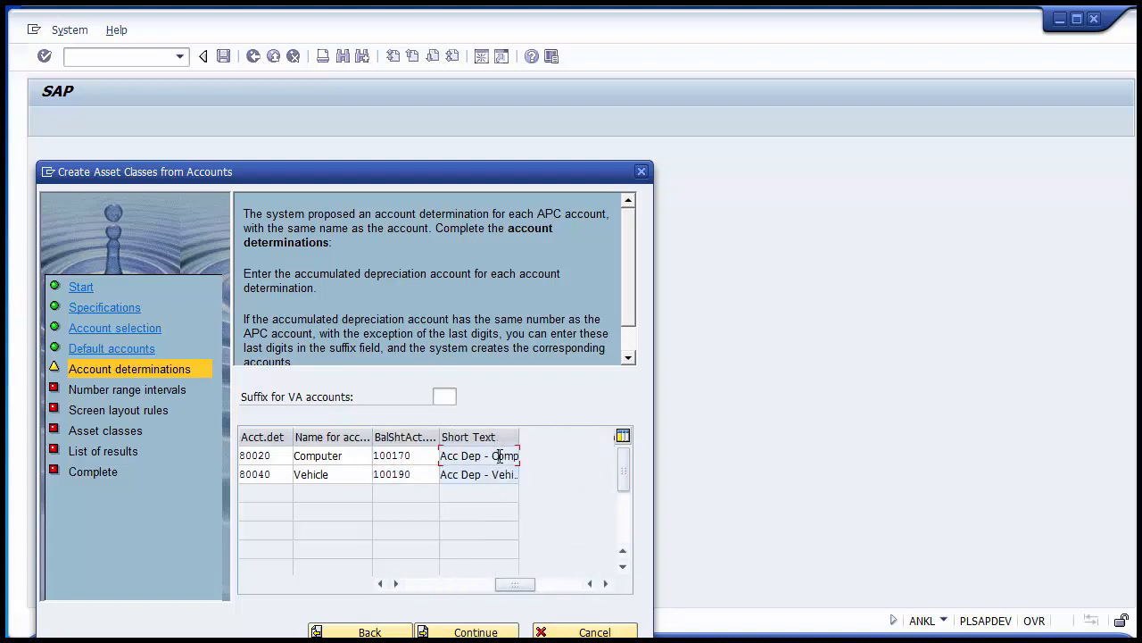
drag(442, 456, 520, 456)
drag(442, 474, 528, 475)
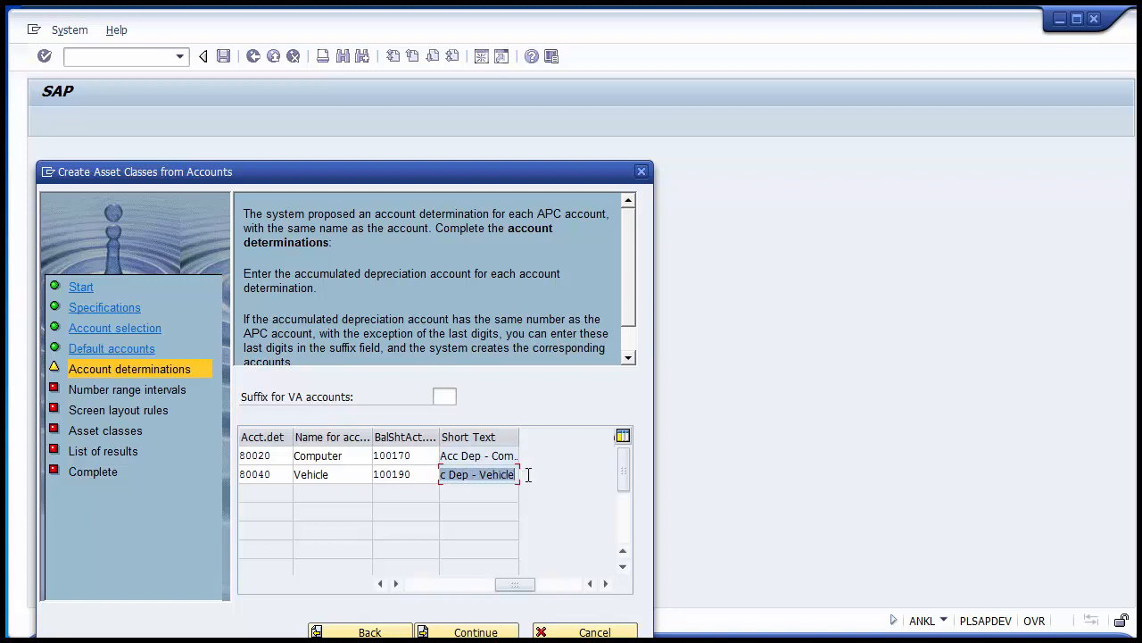
click(489, 458)
click(485, 476)
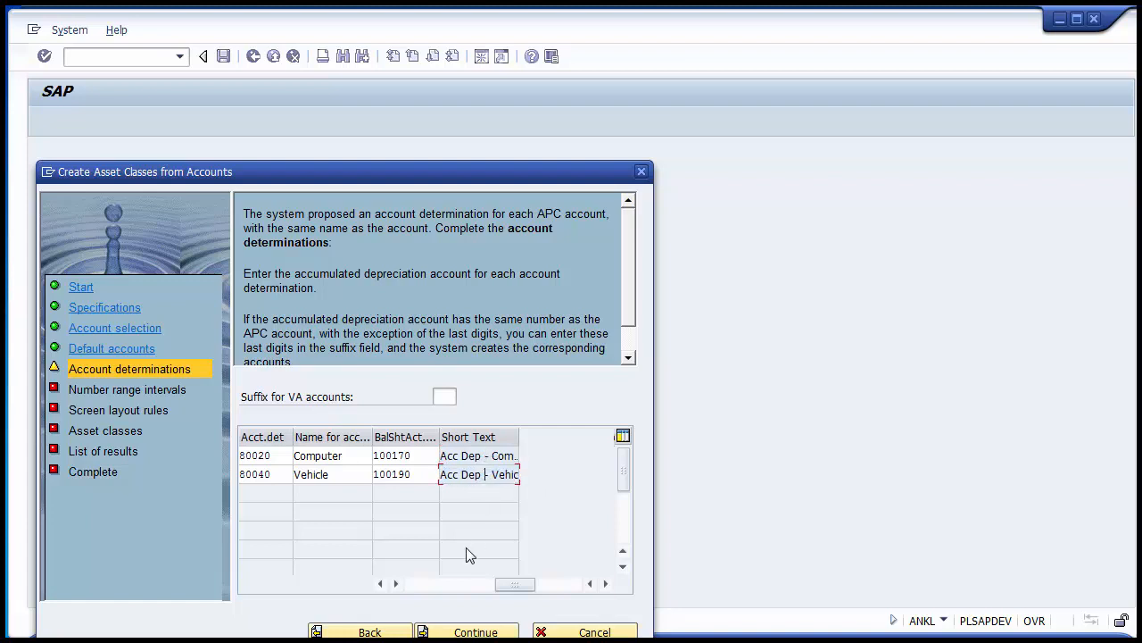
click(408, 585)
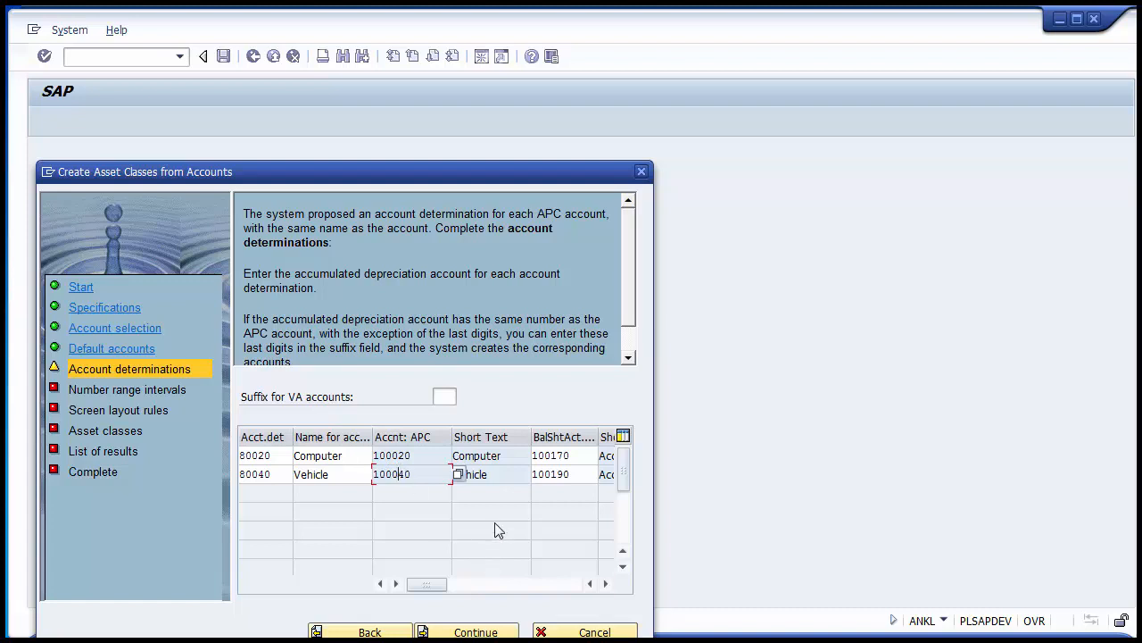
click(469, 632)
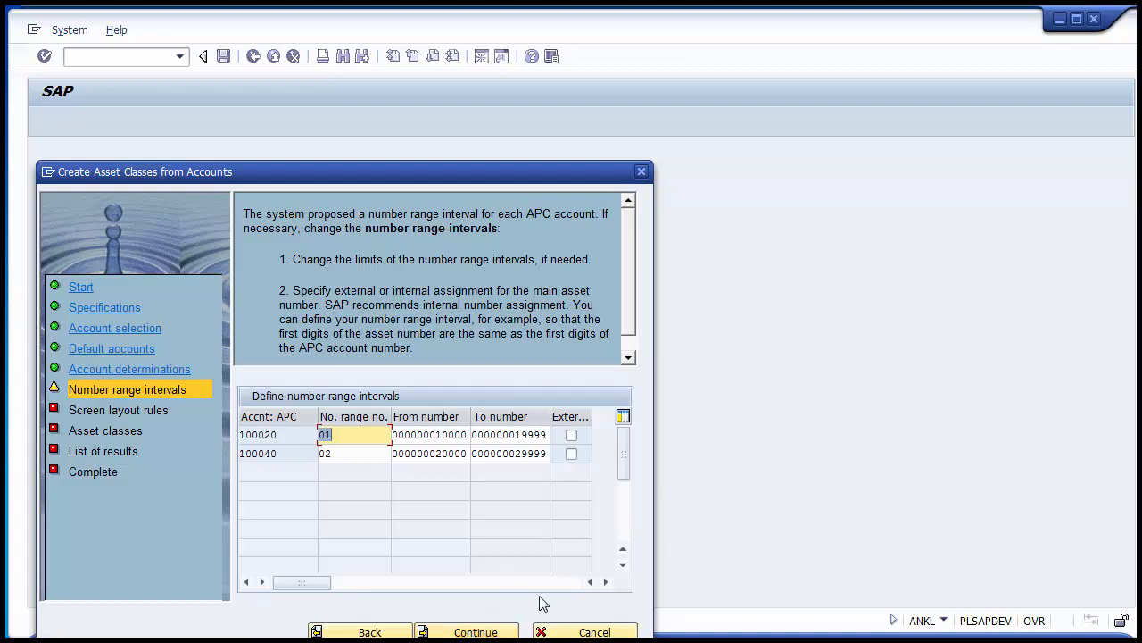
Examine the proposed number range intervals and their from and to limits for APC accounts 100020 and 100040
drag(299, 434, 257, 454)
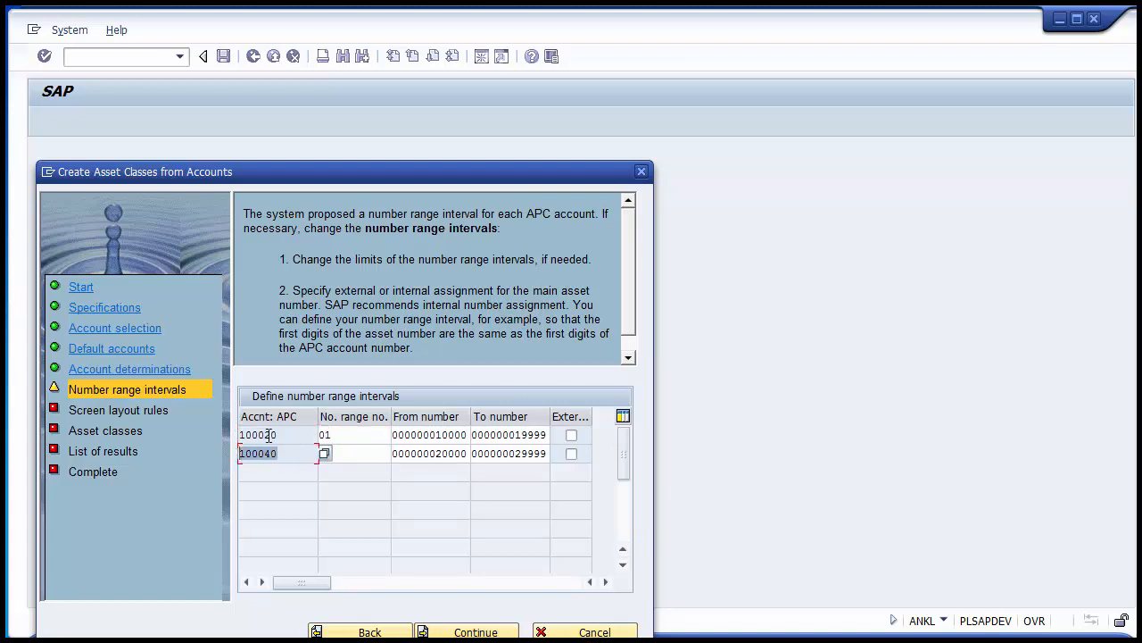
click(362, 436)
click(358, 451)
click(355, 436)
click(357, 451)
click(351, 436)
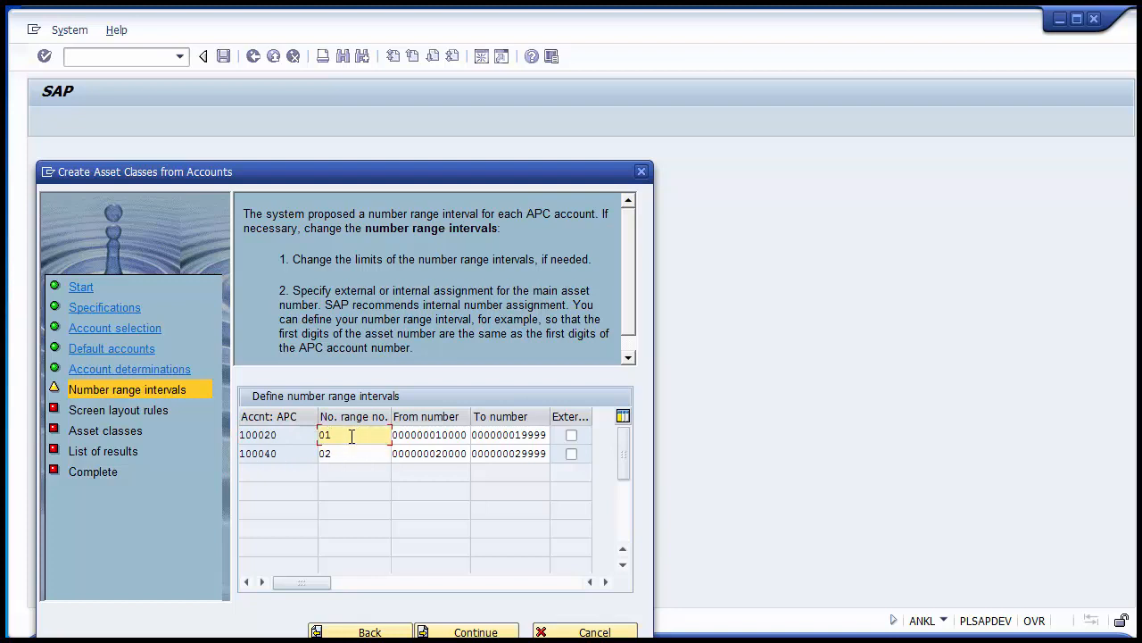
click(410, 435)
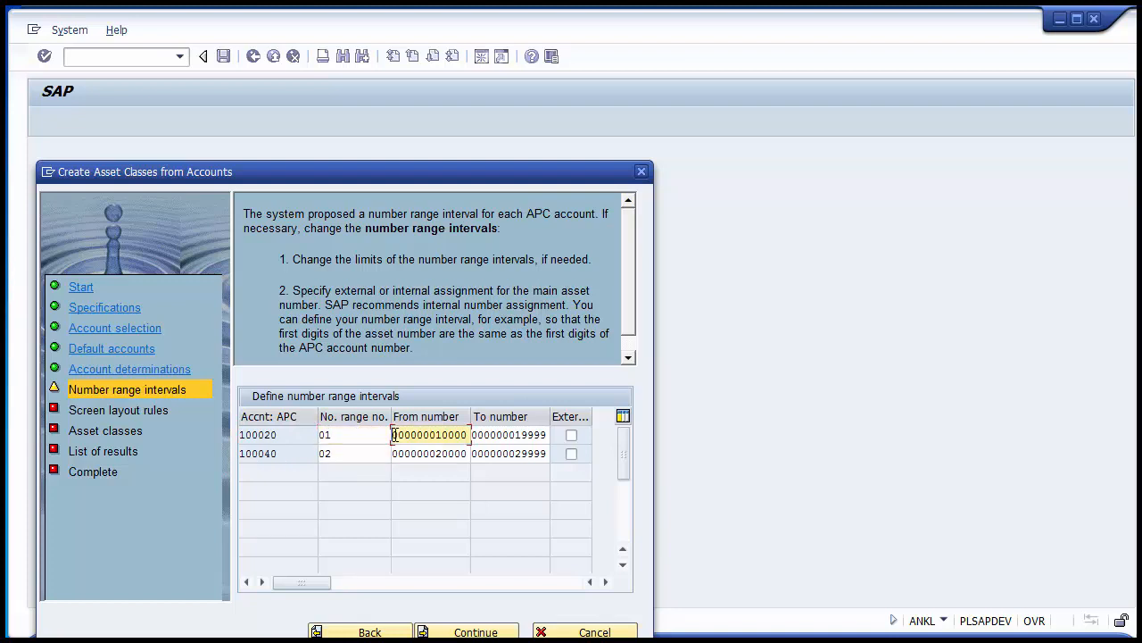
click(494, 435)
click(448, 436)
click(446, 453)
click(498, 453)
click(441, 435)
click(490, 436)
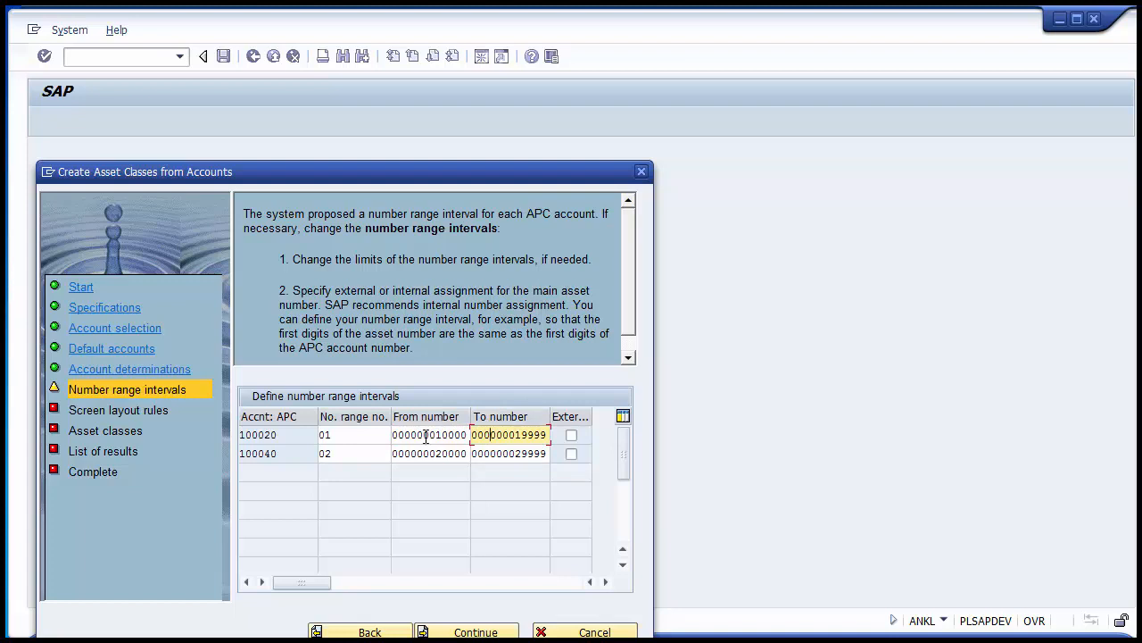
drag(436, 435, 466, 435)
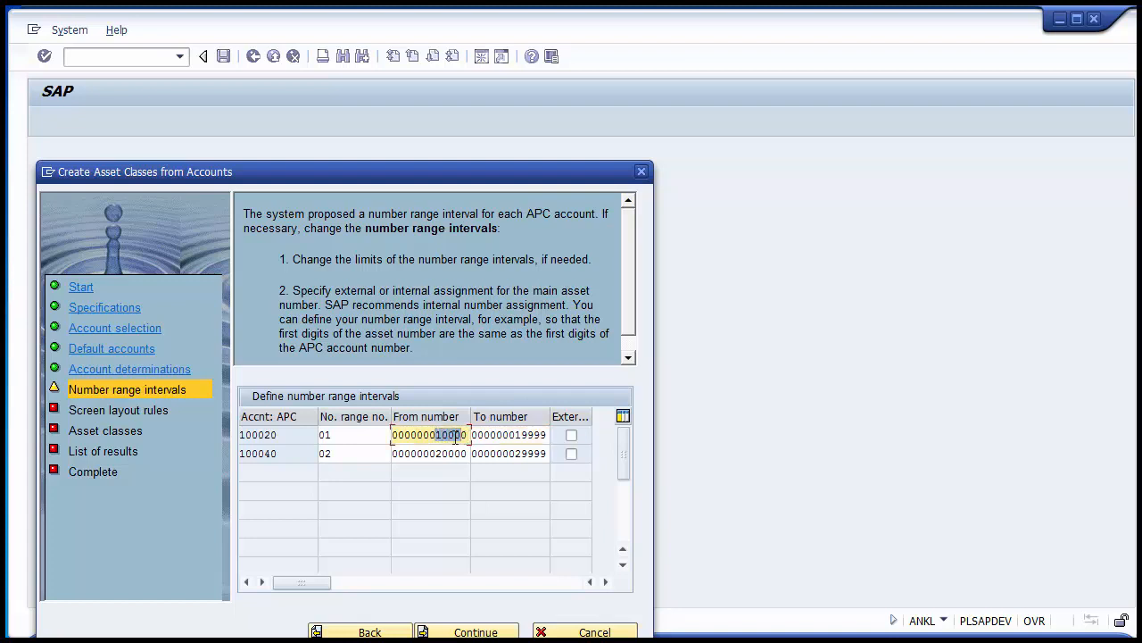
click(425, 434)
key(Delete)
text(0)
key(Delete)
key(Delete)
key(Delete)
key(Delete)
key(BackSpace)
key(BackSpace)
key(BackSpace)
key(BackSpace)
key(BackSpace)
key(BackSpace)
key(BackSpace)
text(00010000000)
drag(412, 435, 467, 431)
click(467, 431)
text(0)
drag(412, 434, 470, 435)
click(440, 435)
click(547, 435)
key(Left)
key(Left)
key(Left)
key(Left)
key(BackSpace)
key(BackSpace)
key(BackSpace)
key(BackSpace)
key(BackSpace)
key(BackSpace)
key(BackSpace)
key(BackSpace)
key(Delete)
key(Delete)
key(Delete)
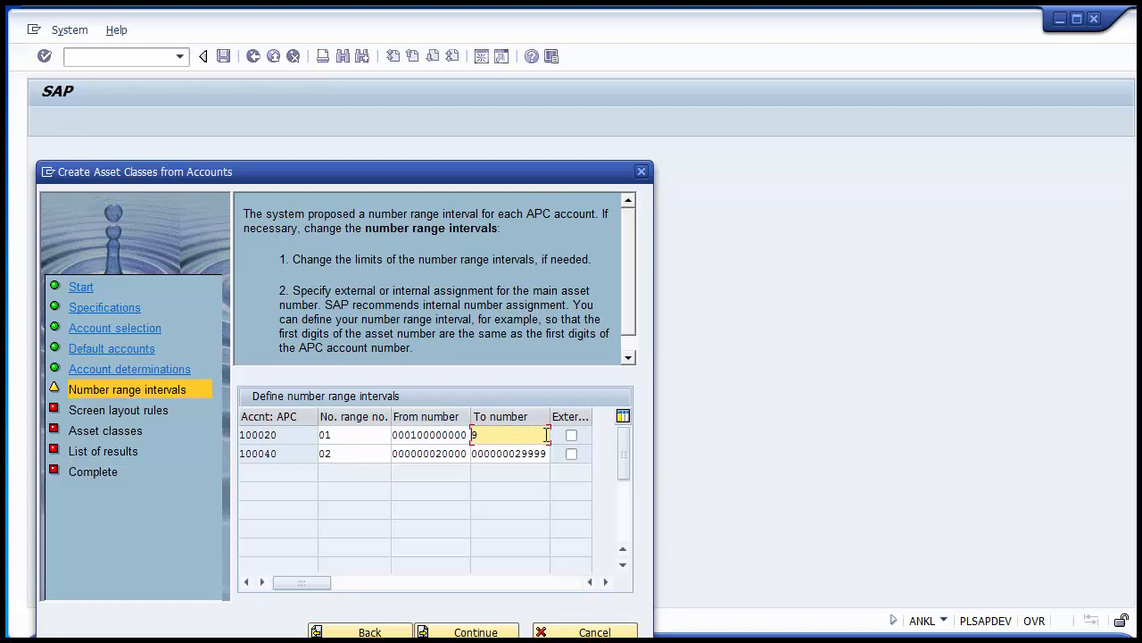
text(000199999999)
drag(411, 435, 471, 437)
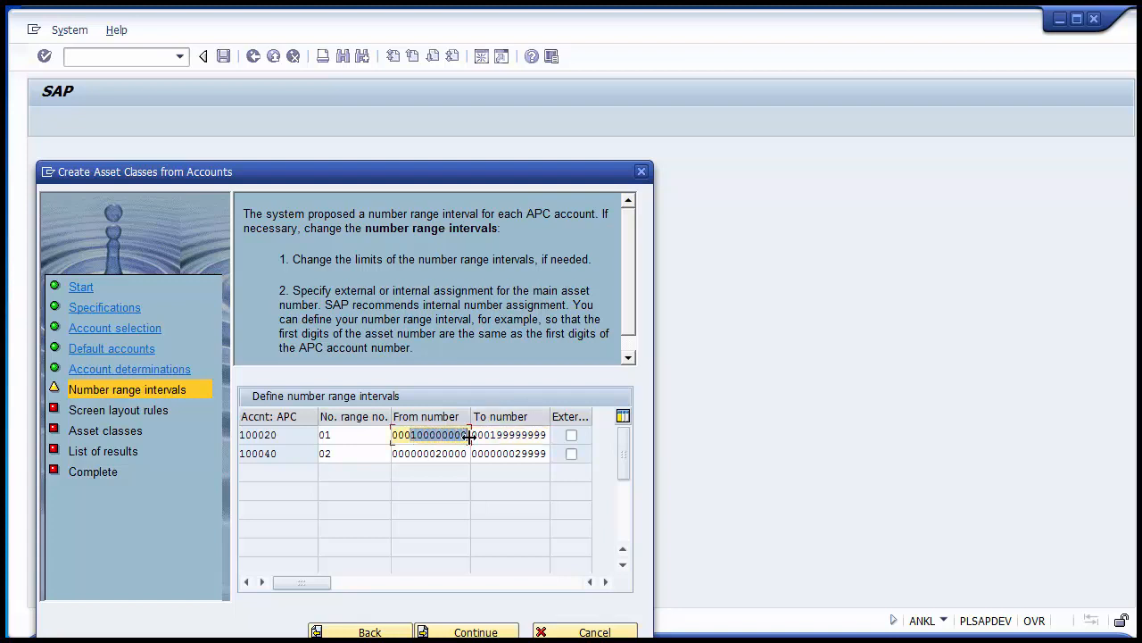
click(393, 453)
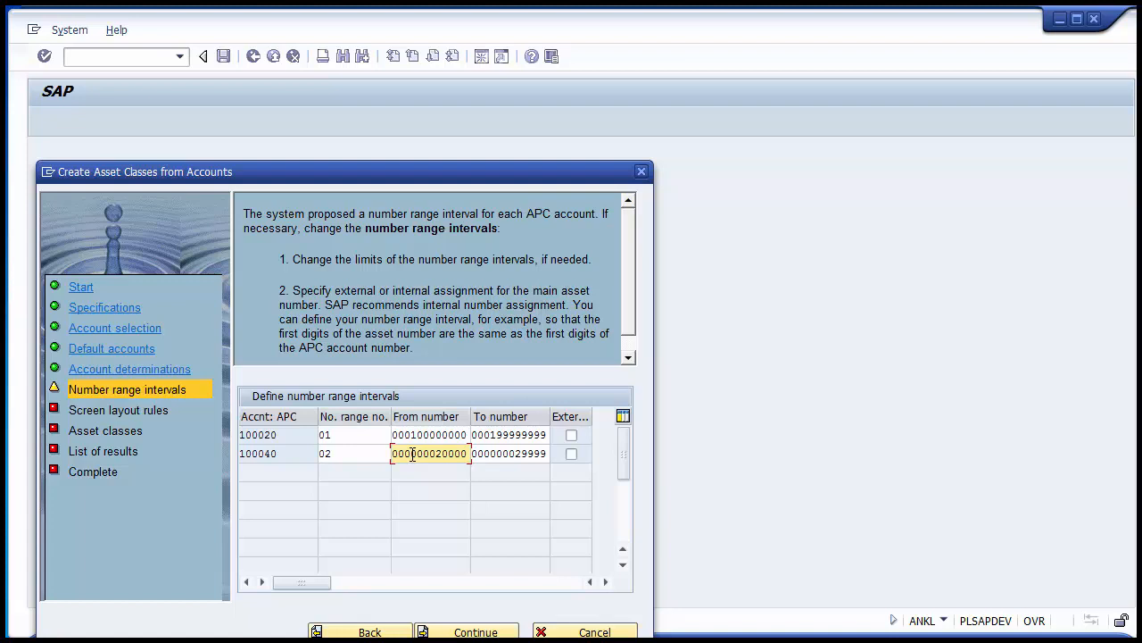
double_click(323, 453)
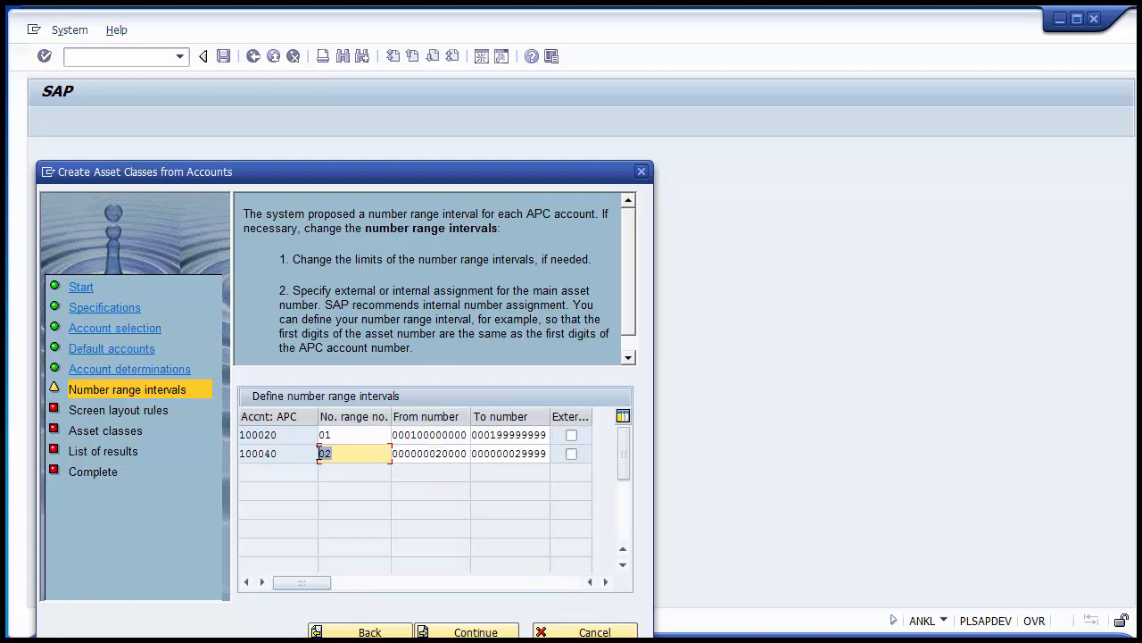
click(415, 454)
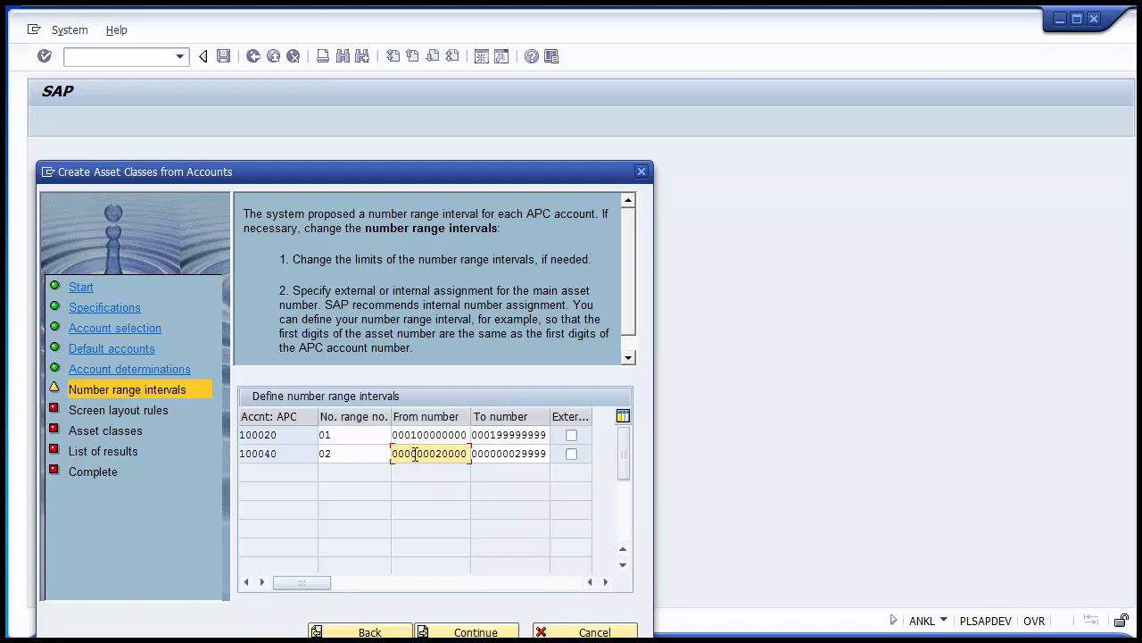
drag(434, 453, 466, 456)
click(413, 455)
text(20)
click(492, 454)
text(20000000)
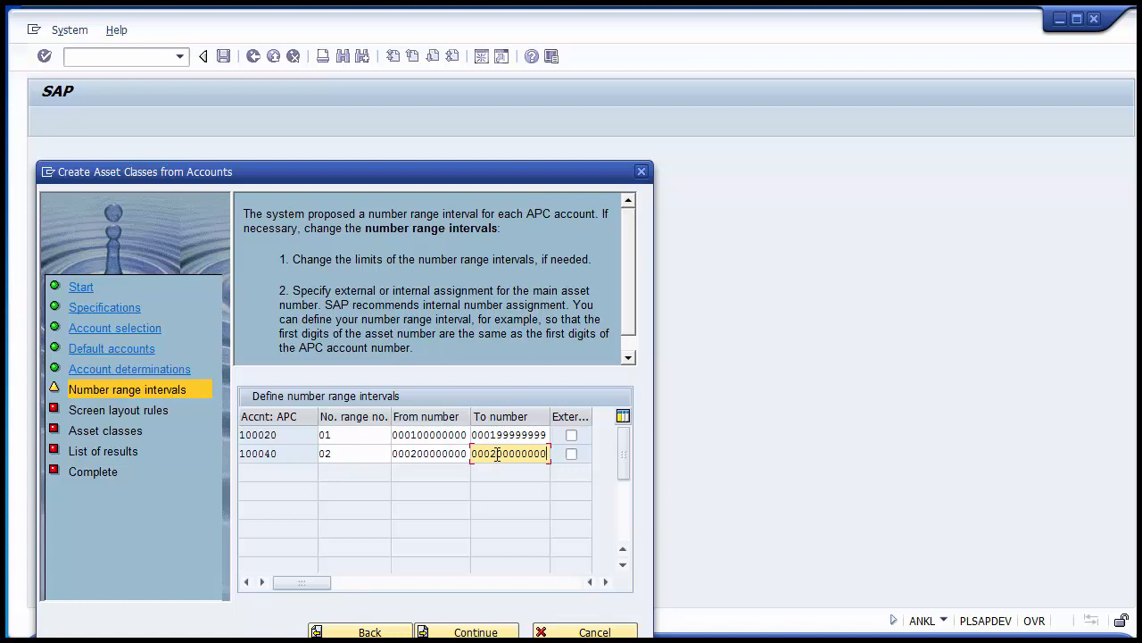
text(99999999)
click(414, 435)
click(413, 451)
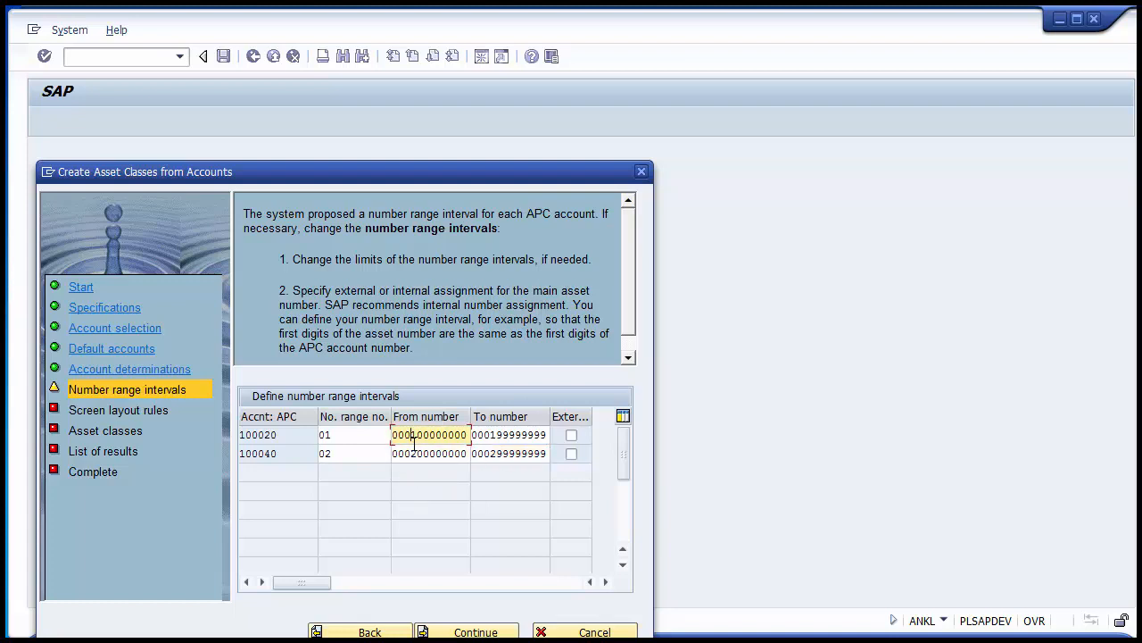
click(487, 455)
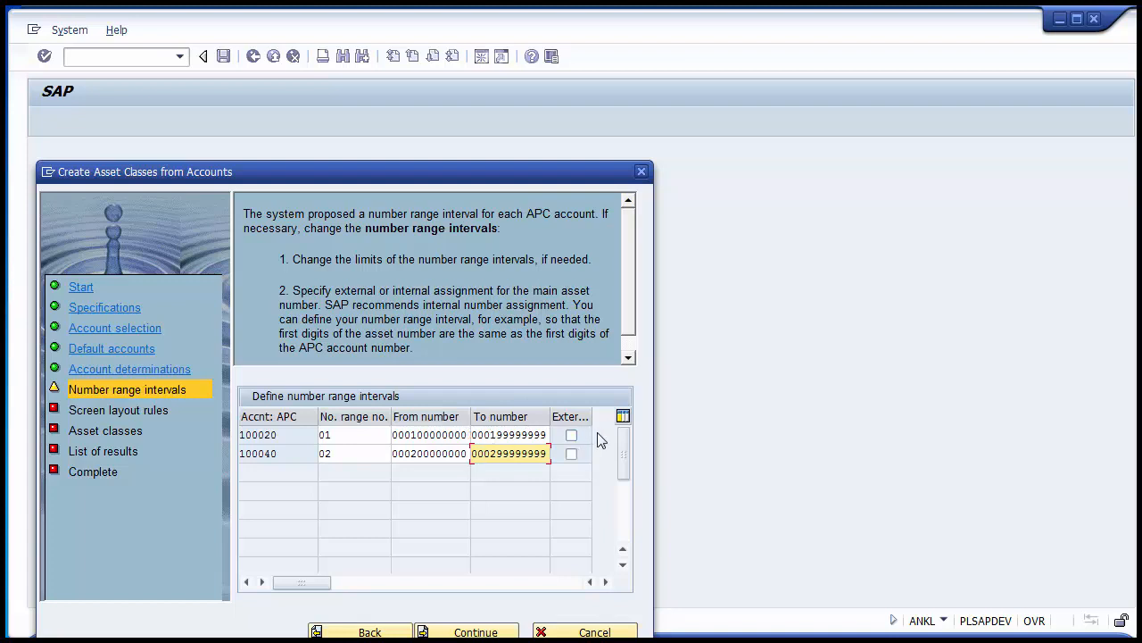
Keep internal number assignment for both intervals and proceed to the screen layout rules
click(571, 436)
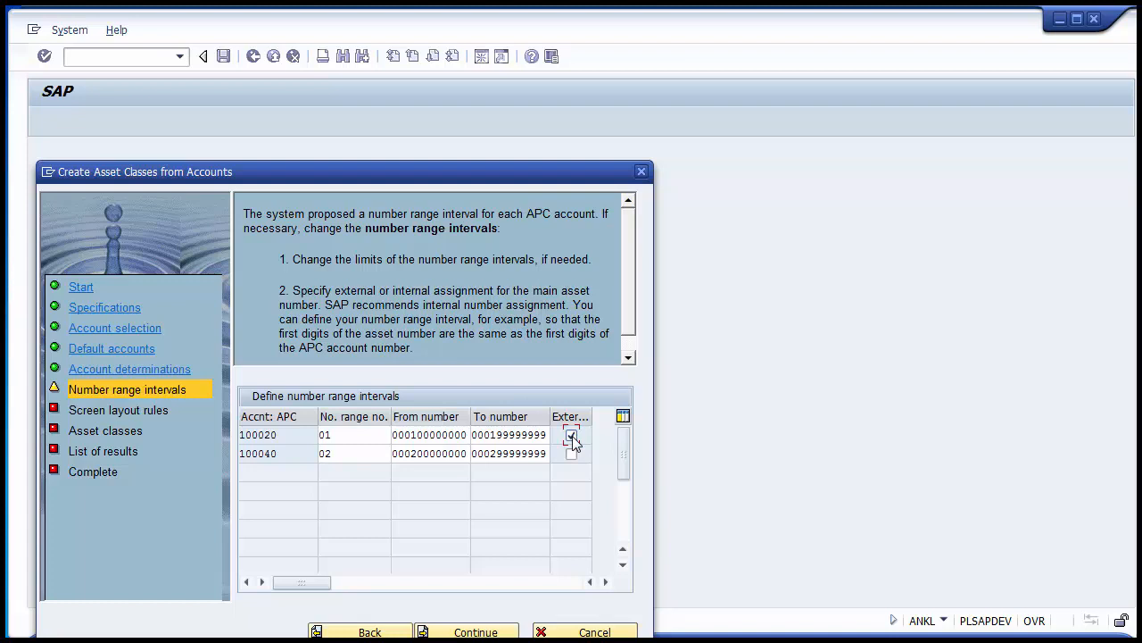
click(572, 437)
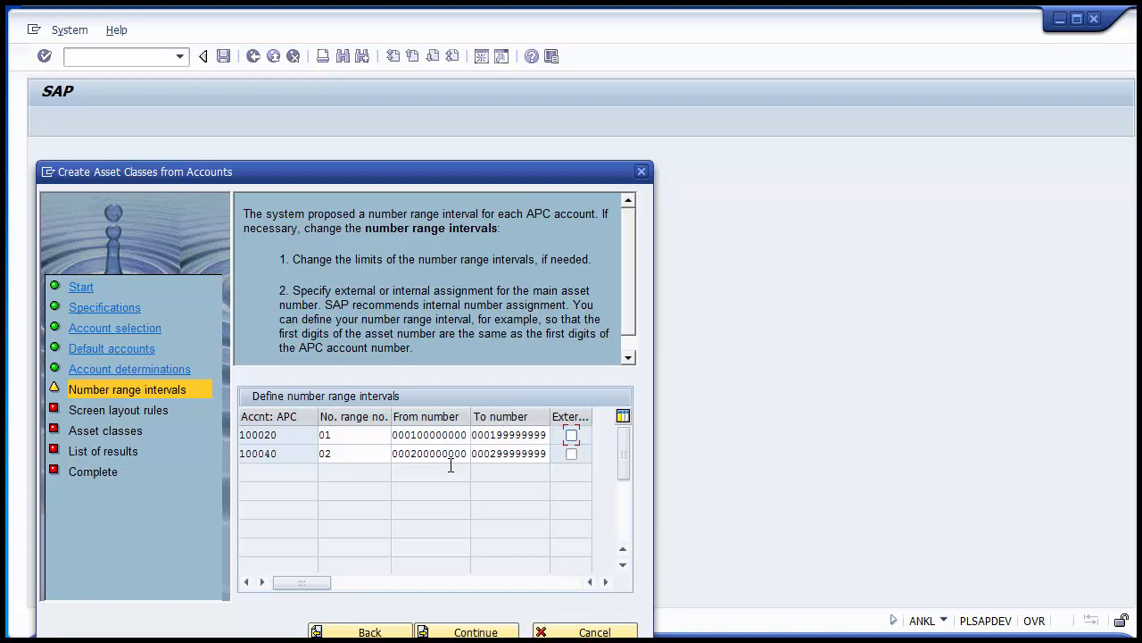
click(471, 632)
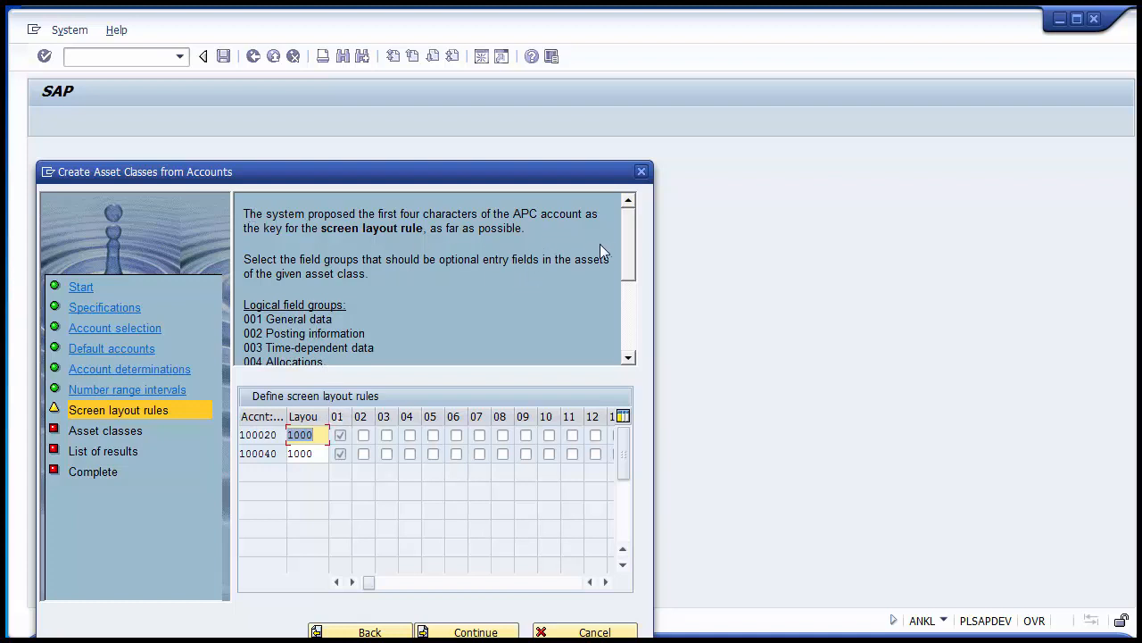
Read the list of logical field groups and select groups 02 to 12 as optional entry fields for APC account 100020
drag(629, 239, 629, 280)
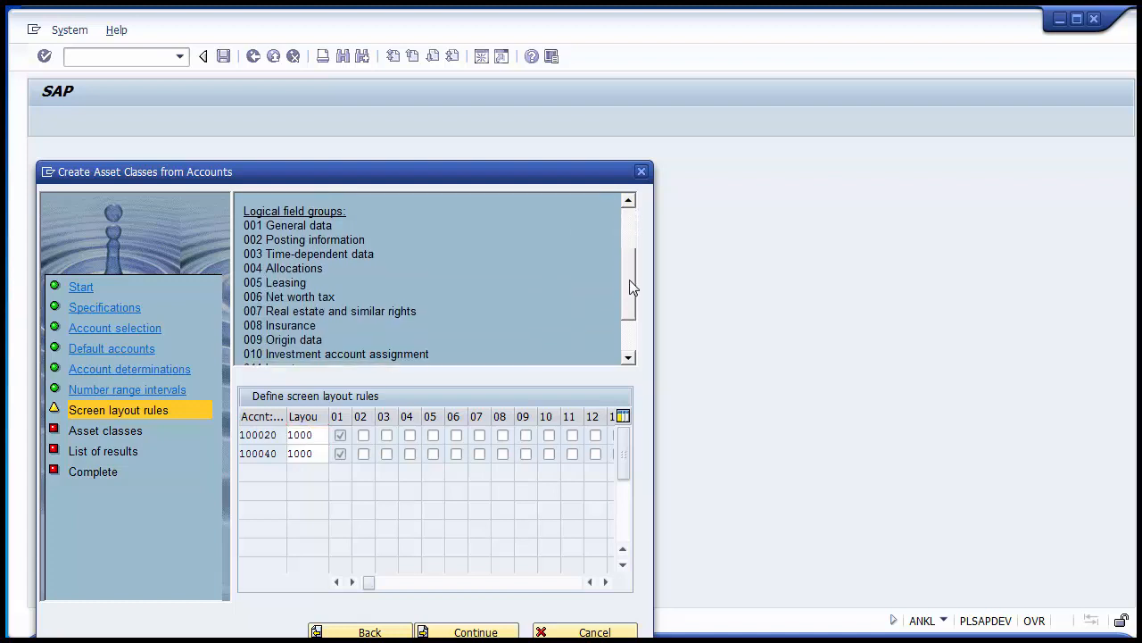
drag(245, 225, 340, 221)
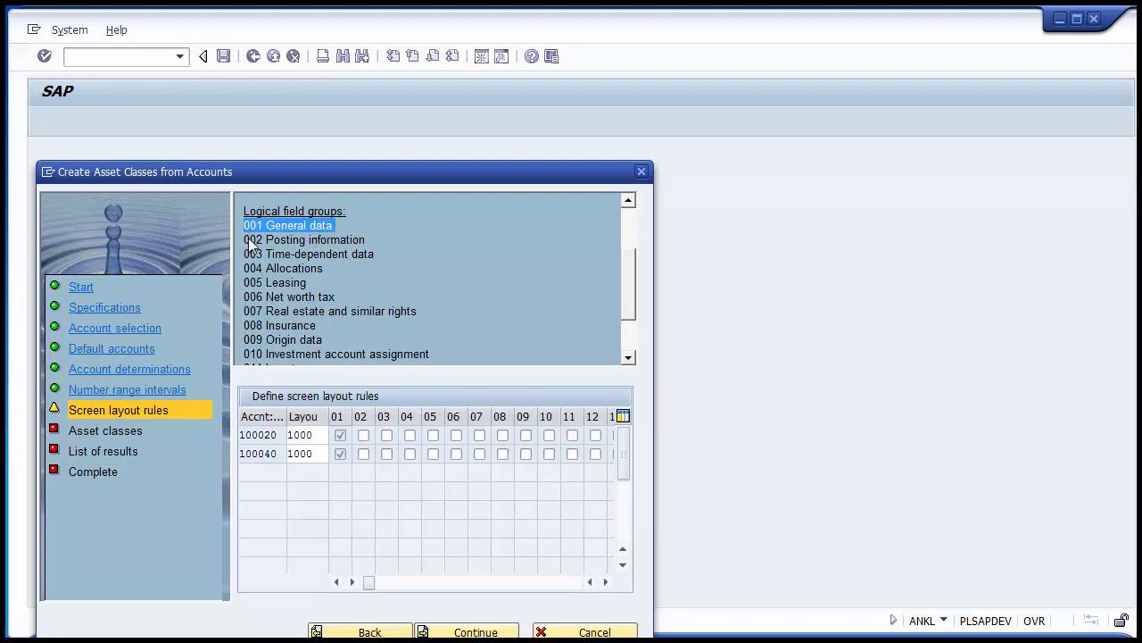
click(312, 256)
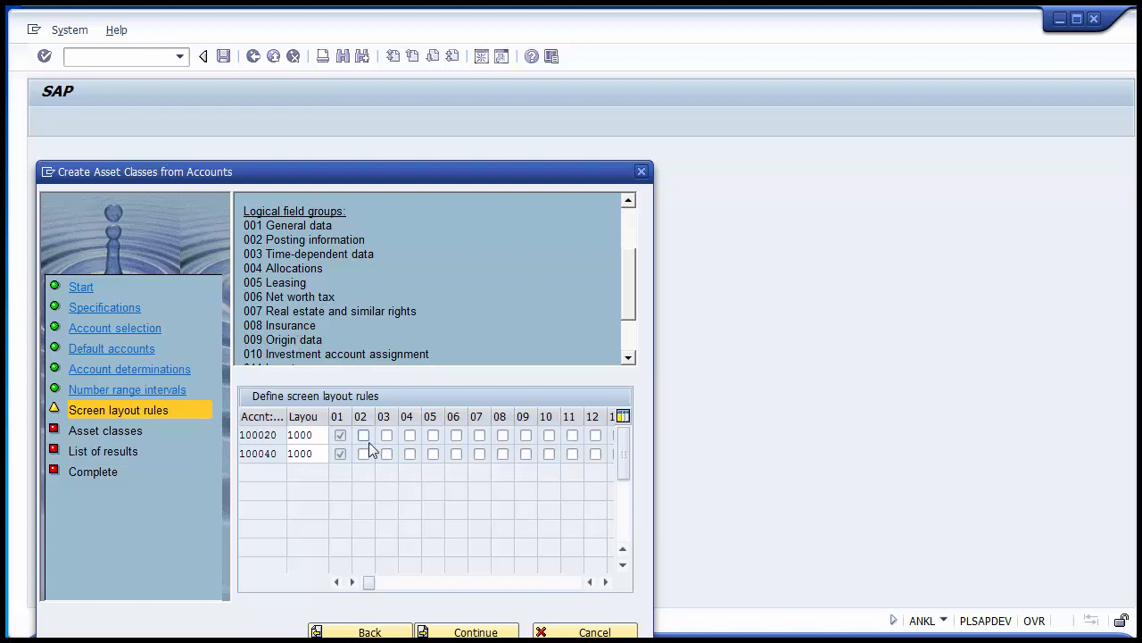
drag(629, 282, 629, 305)
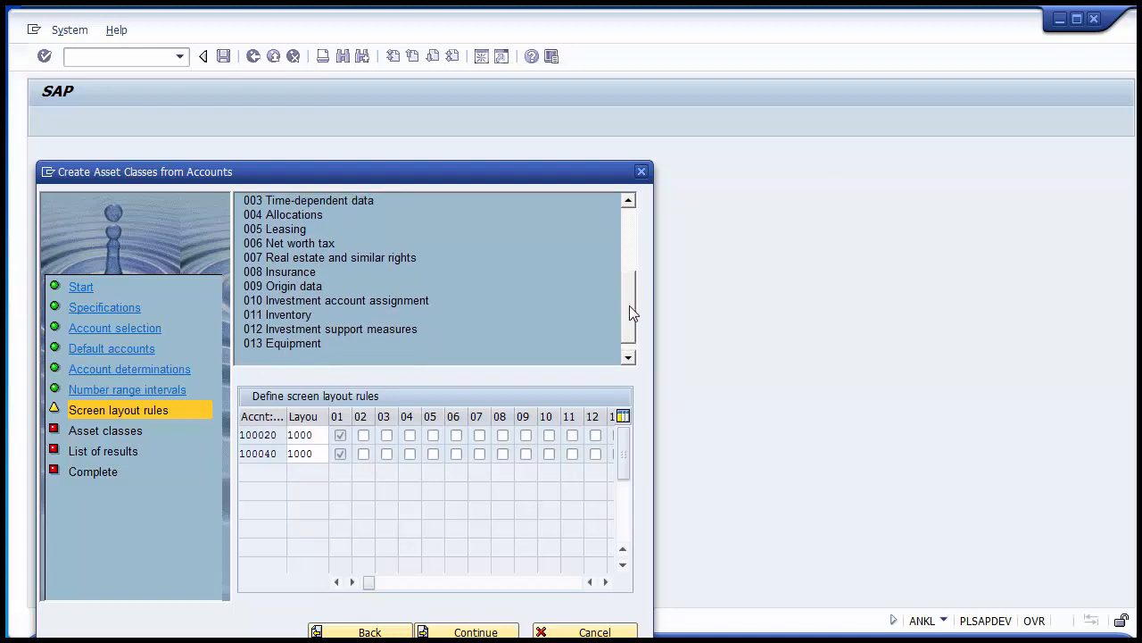
click(386, 435)
click(411, 436)
click(433, 436)
click(455, 436)
click(479, 436)
click(501, 436)
click(525, 436)
click(571, 434)
click(596, 434)
Select logical field groups 02 to 12 as optional entry fields for APC account 100040
click(363, 454)
click(387, 454)
click(409, 453)
click(432, 453)
click(479, 453)
click(502, 454)
click(526, 453)
click(549, 454)
click(571, 454)
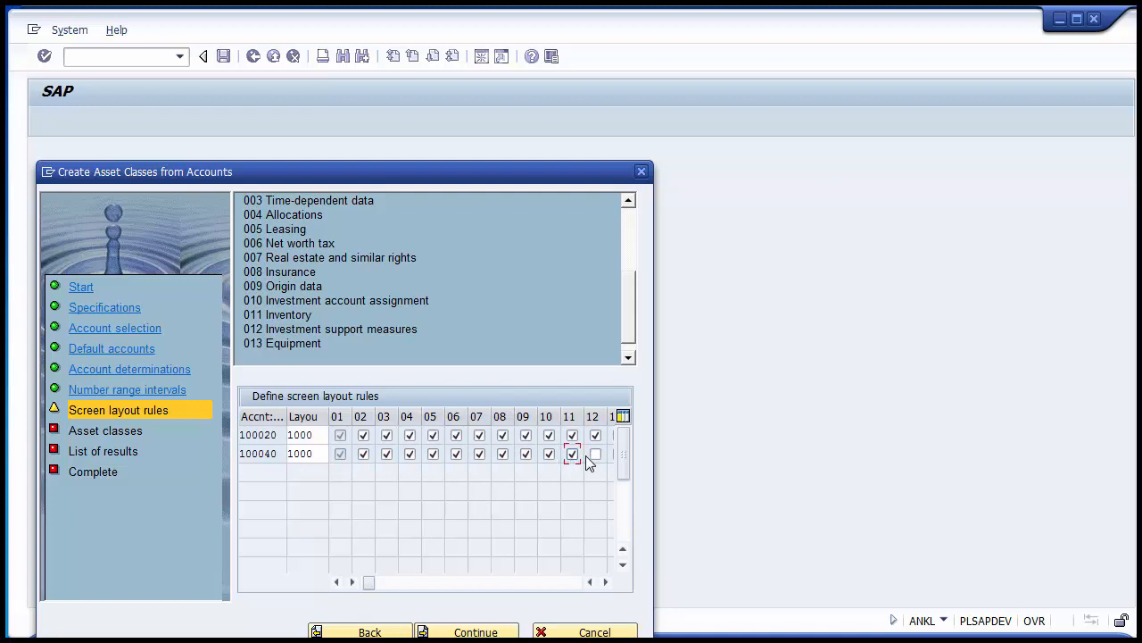
click(596, 453)
Select field group 13, Equipment, for both Computer and Vehicle
click(605, 581)
click(605, 581)
click(604, 581)
click(549, 435)
click(549, 454)
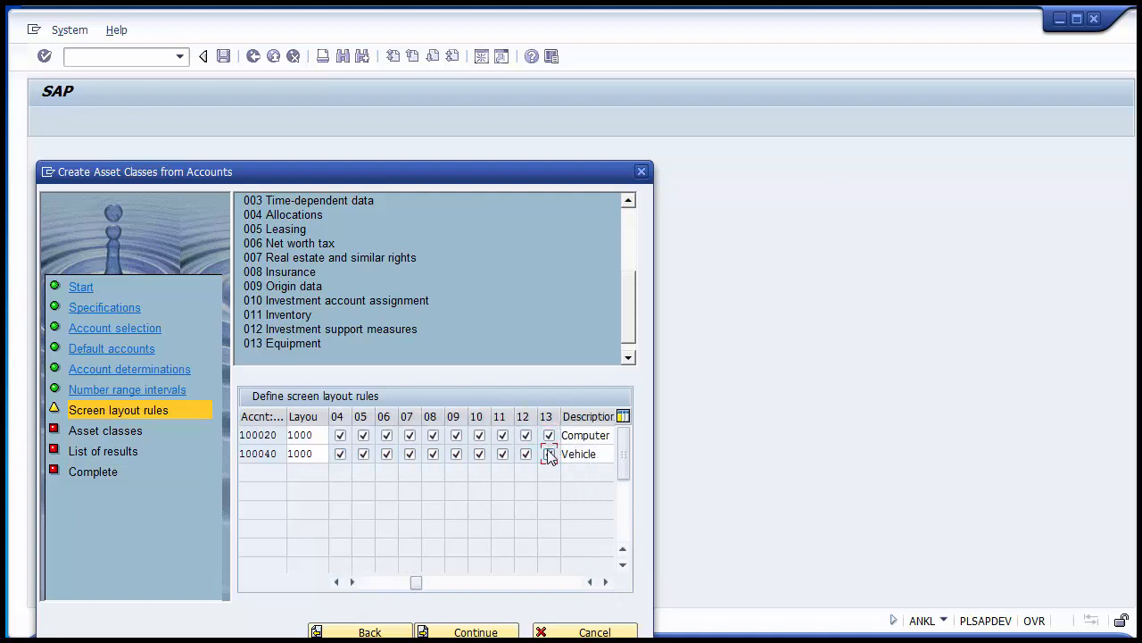
drag(418, 582, 360, 589)
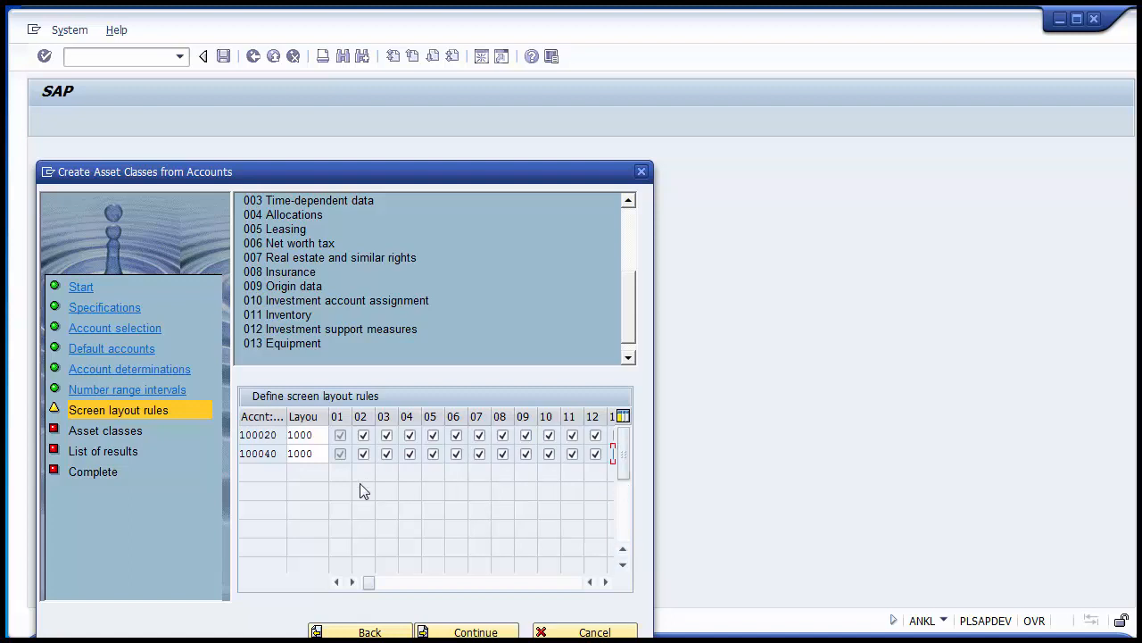
Check the screen layout rule keys of both APC accounts and reread the logical field group descriptions
click(323, 435)
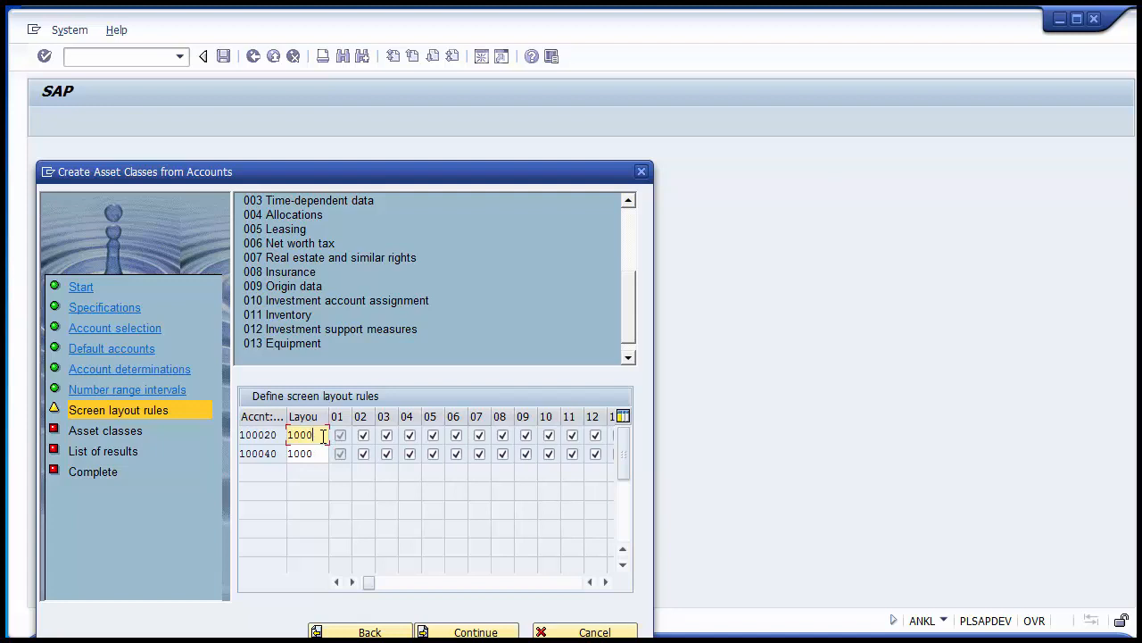
drag(320, 452, 286, 434)
click(323, 435)
click(319, 435)
click(317, 454)
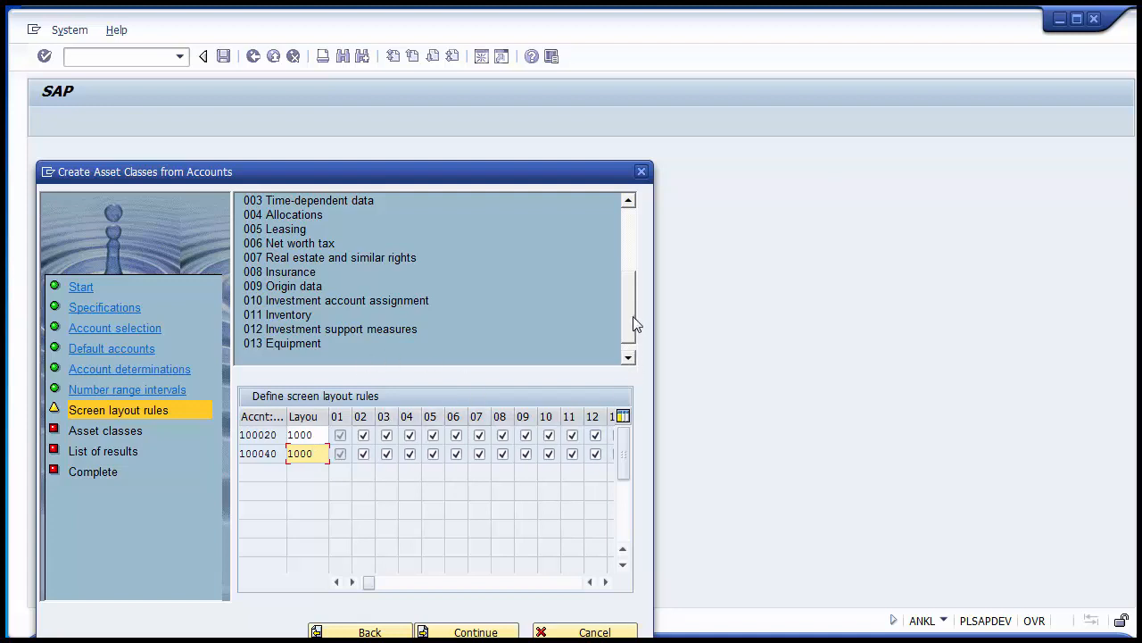
drag(632, 326, 633, 294)
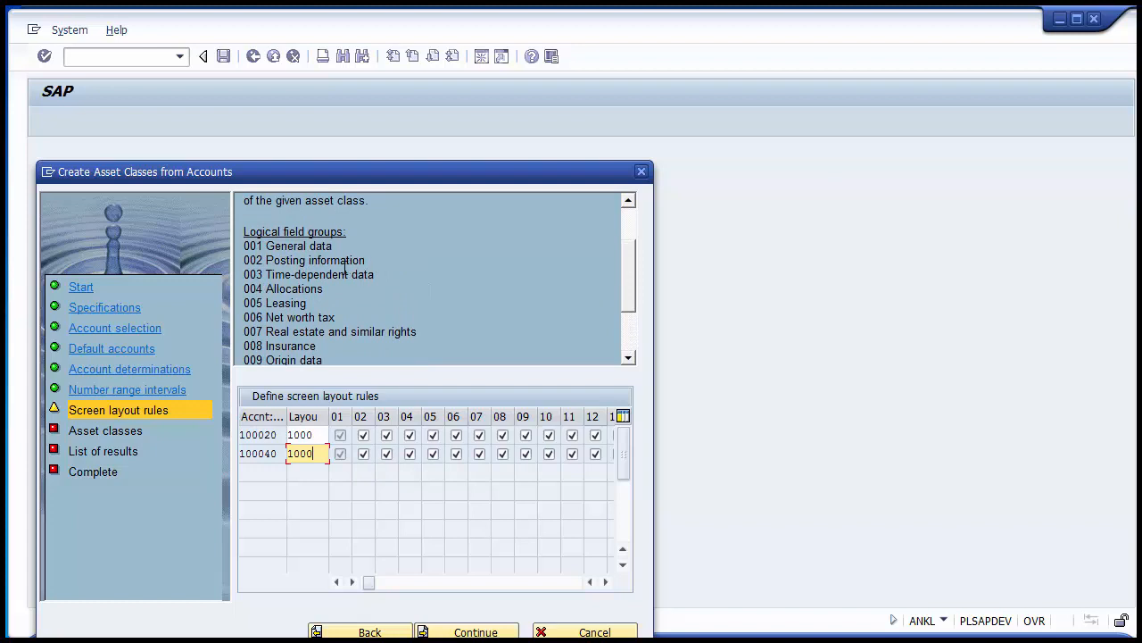
drag(246, 246, 387, 280)
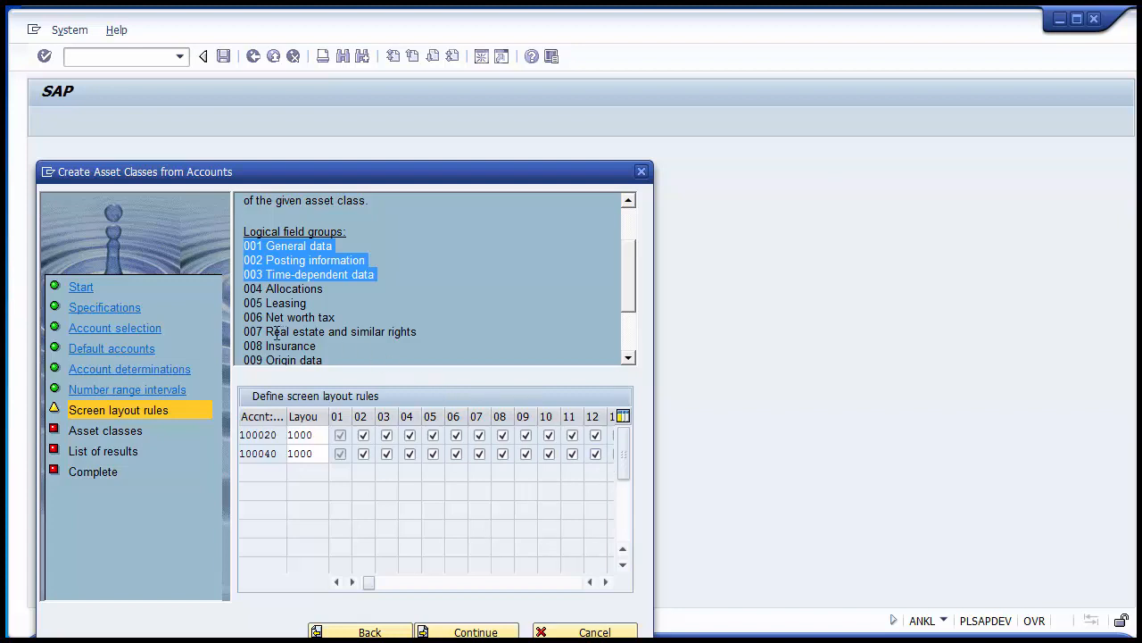
Deselect field groups 07 real estate and 05 leasing for both accounts, and 08 insurance for account 100020 only
drag(278, 332, 426, 331)
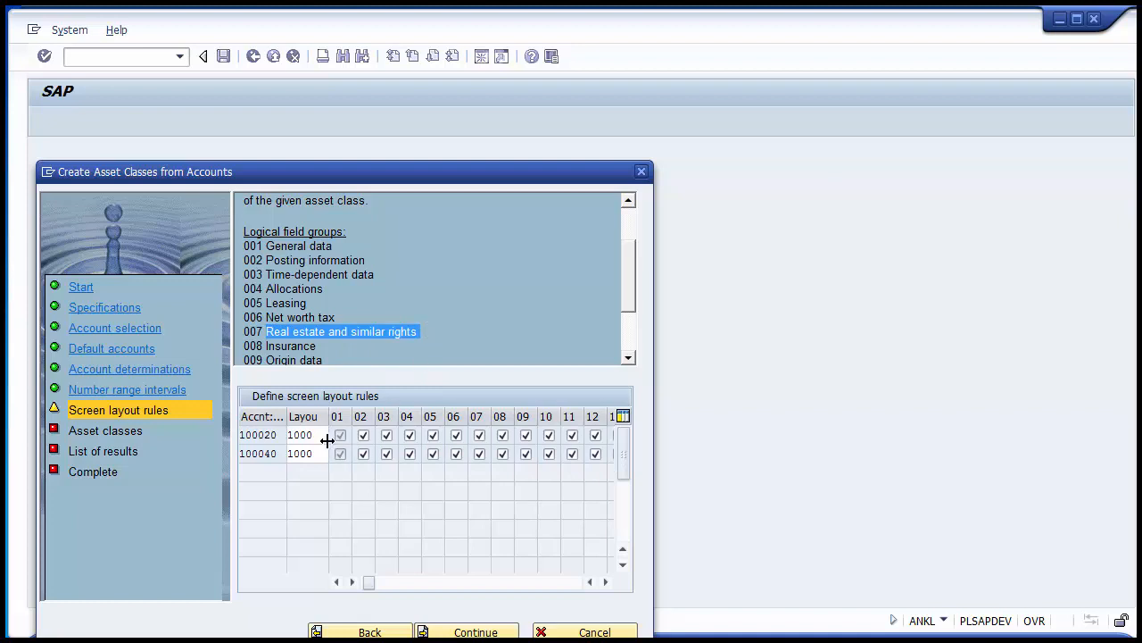
click(480, 434)
click(317, 346)
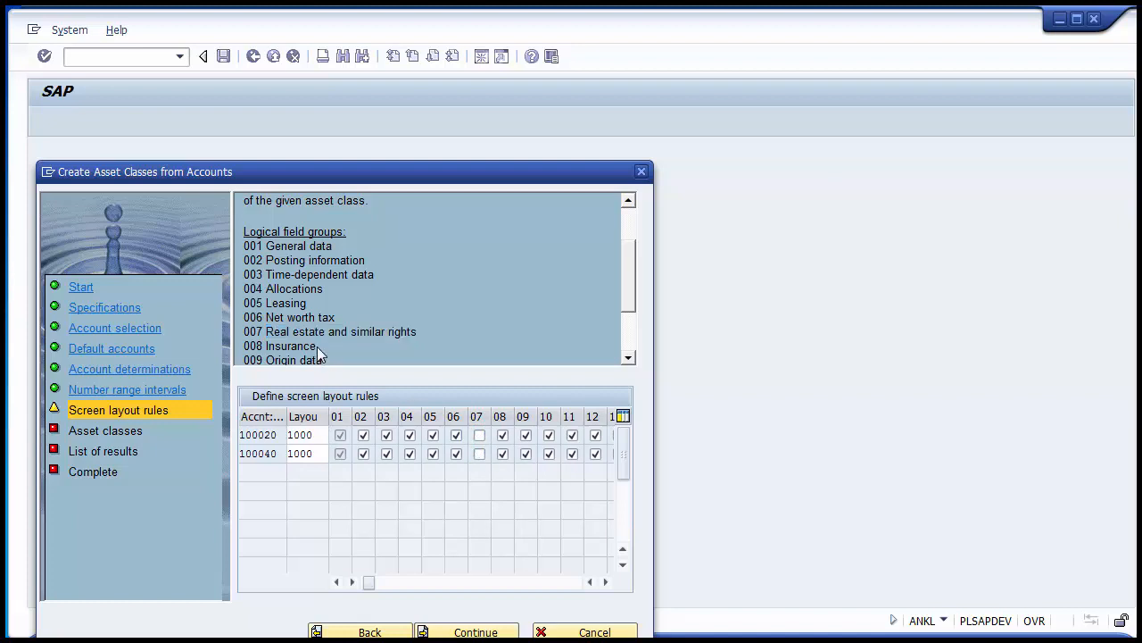
double_click(284, 349)
click(503, 436)
drag(313, 303, 270, 308)
click(433, 435)
click(434, 454)
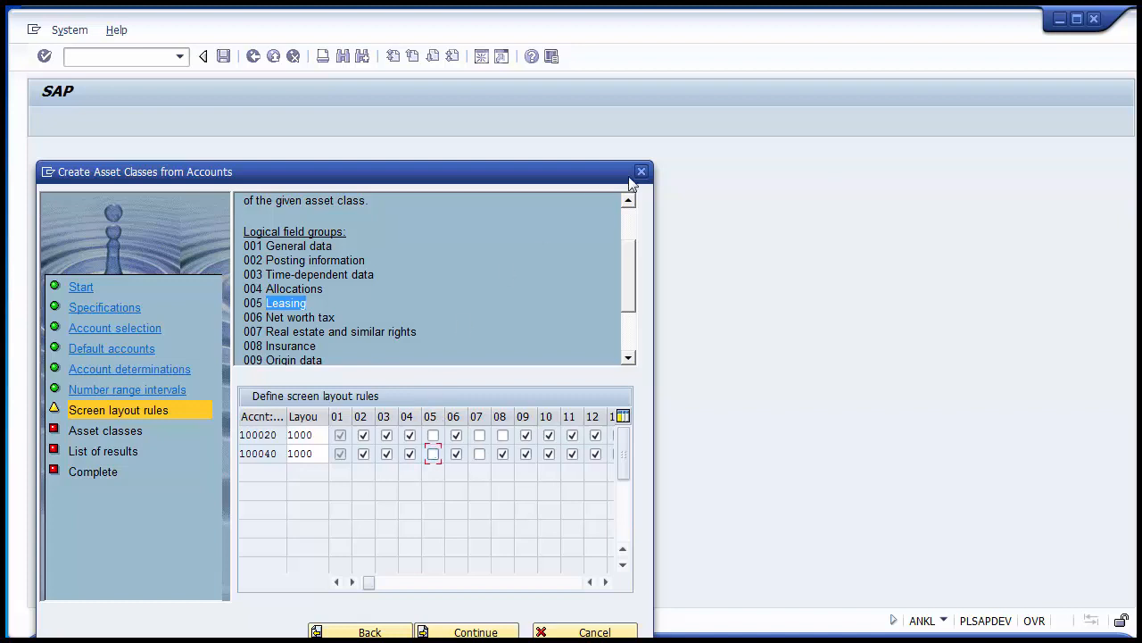
Deselect field group 12, investment support measures, for both accounts and proceed to the asset classes
drag(630, 273, 627, 316)
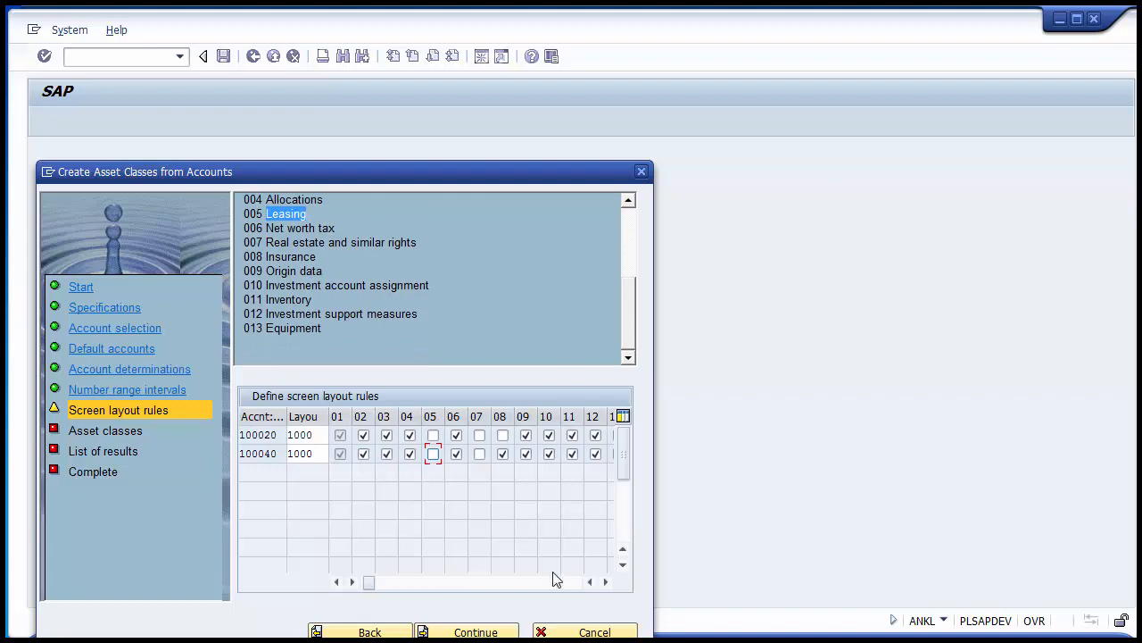
double_click(604, 581)
click(549, 436)
click(549, 453)
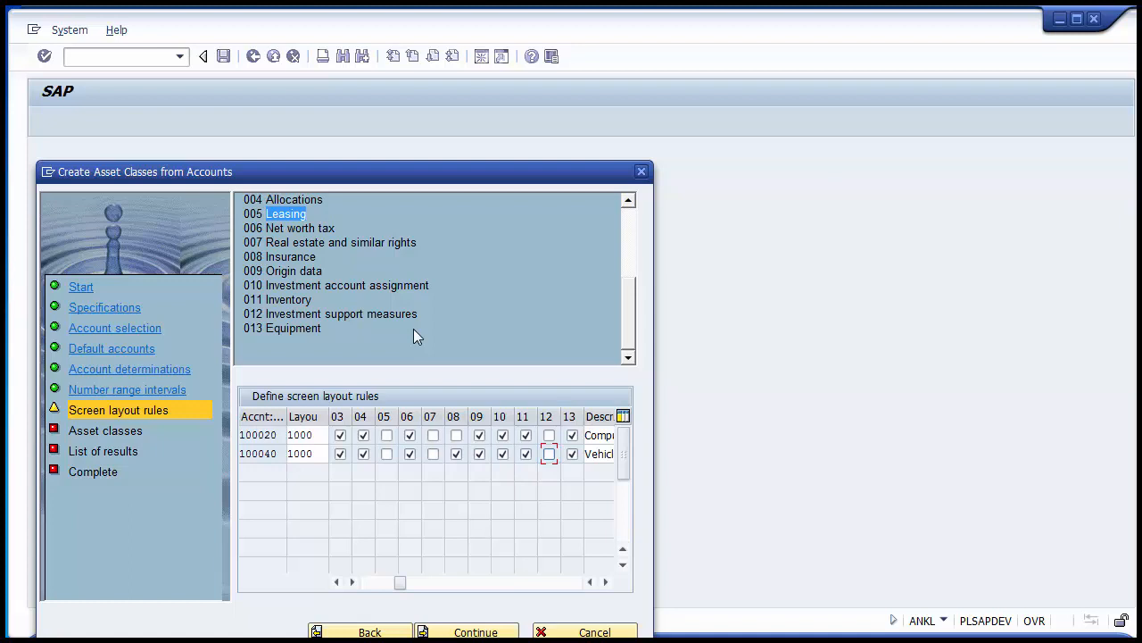
click(473, 632)
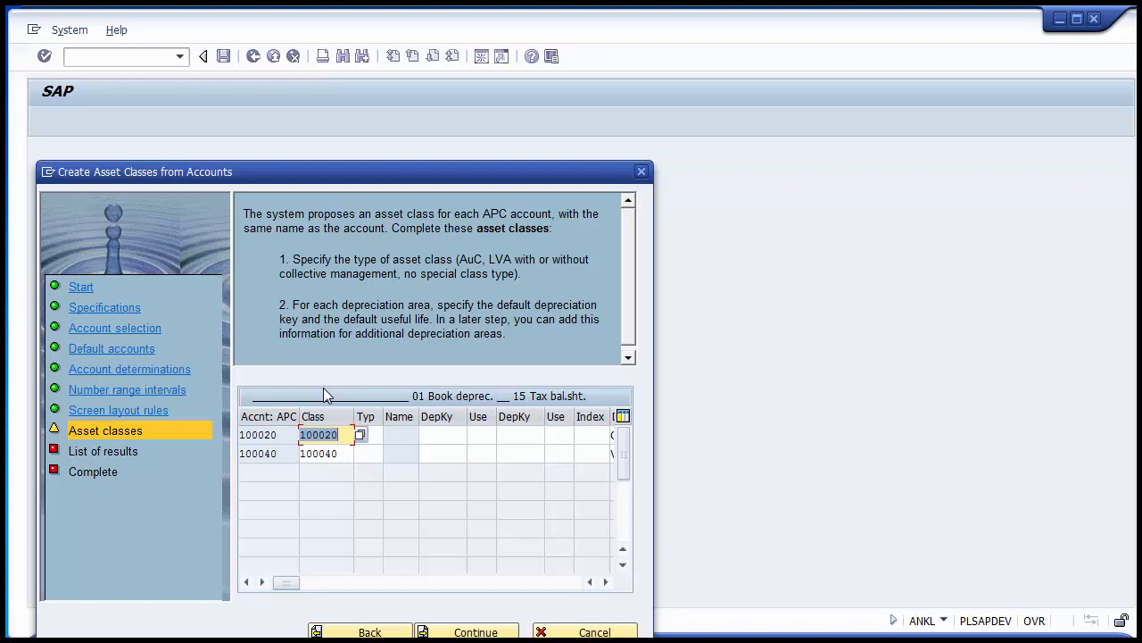
Read the asset class instructions and compare the proposed class keys with APC accounts 100020 and 100040
drag(243, 212, 525, 341)
click(525, 341)
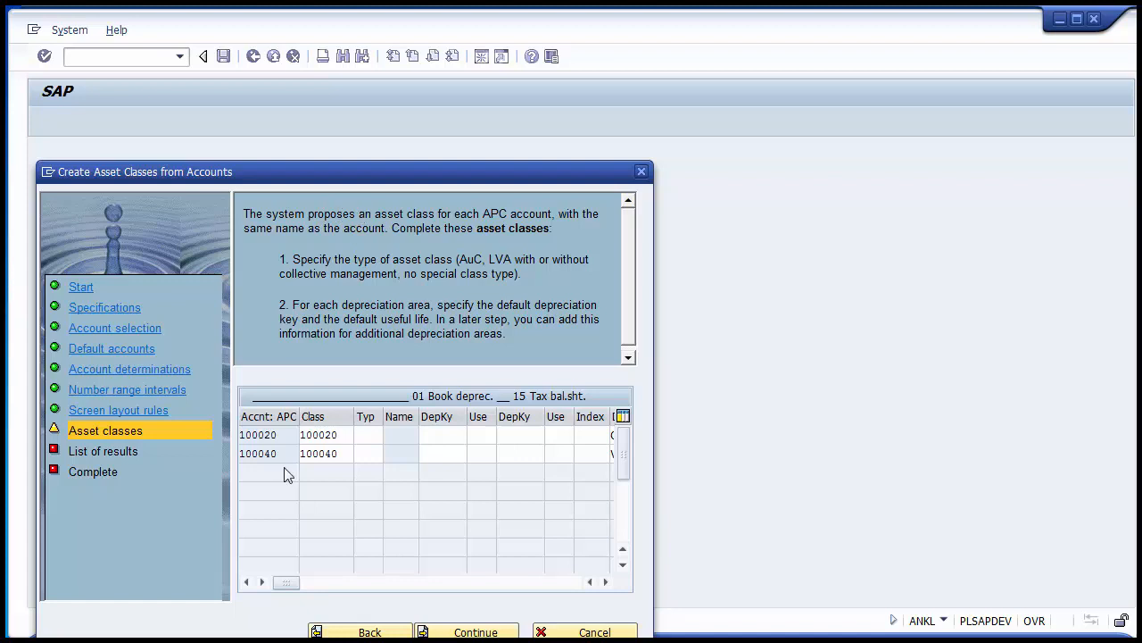
drag(302, 435, 250, 453)
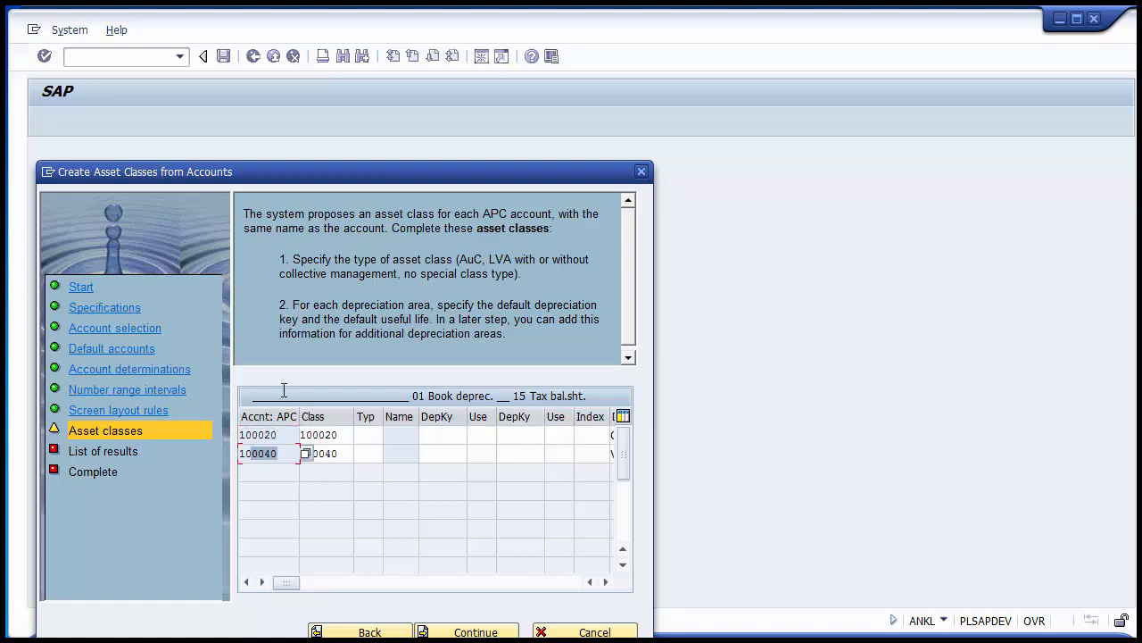
click(348, 436)
click(342, 453)
drag(343, 454, 319, 456)
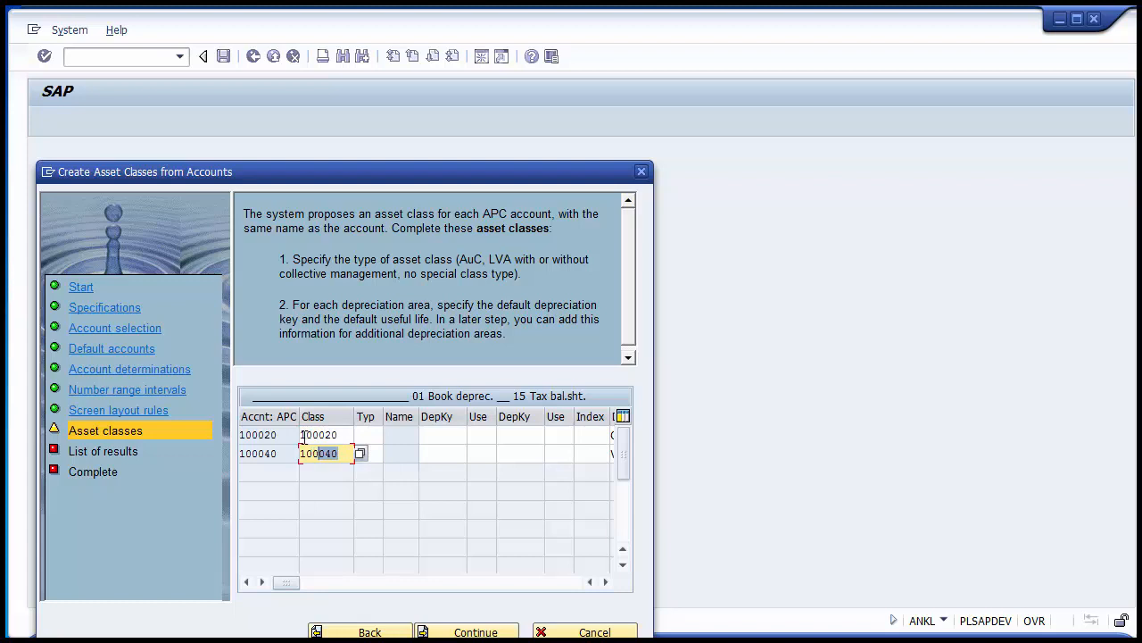
click(303, 435)
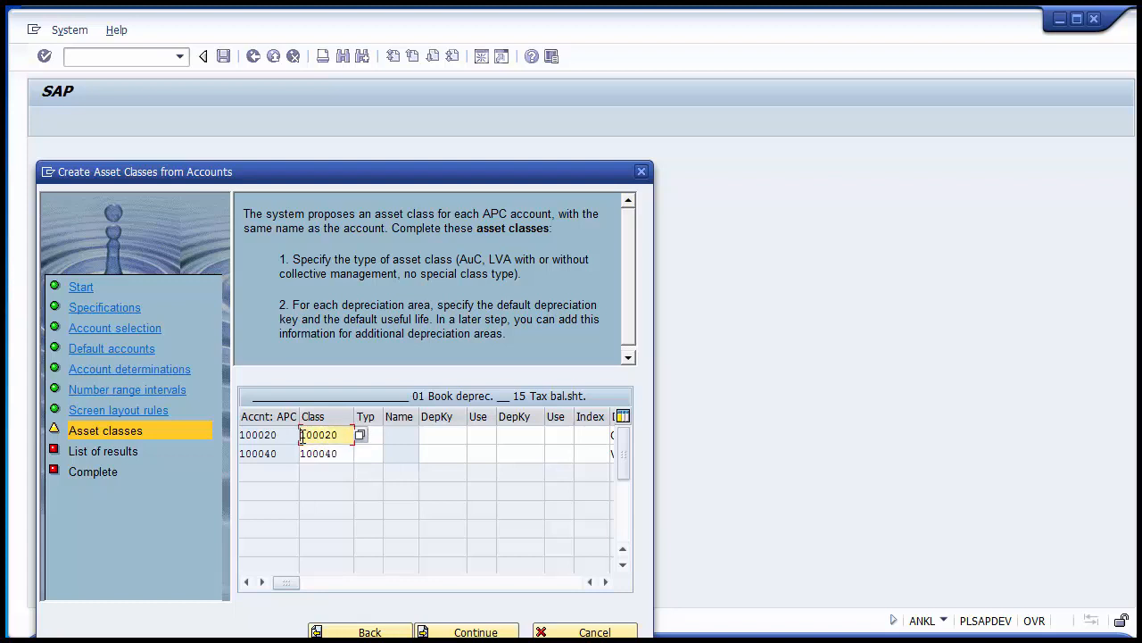
drag(343, 436, 238, 435)
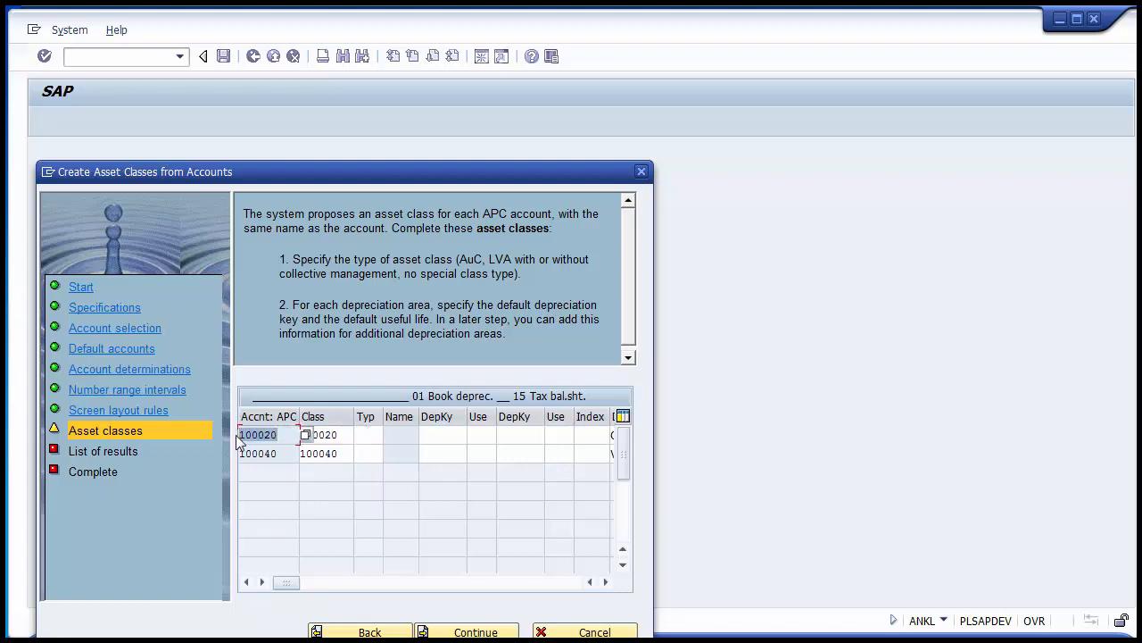
drag(343, 435, 288, 434)
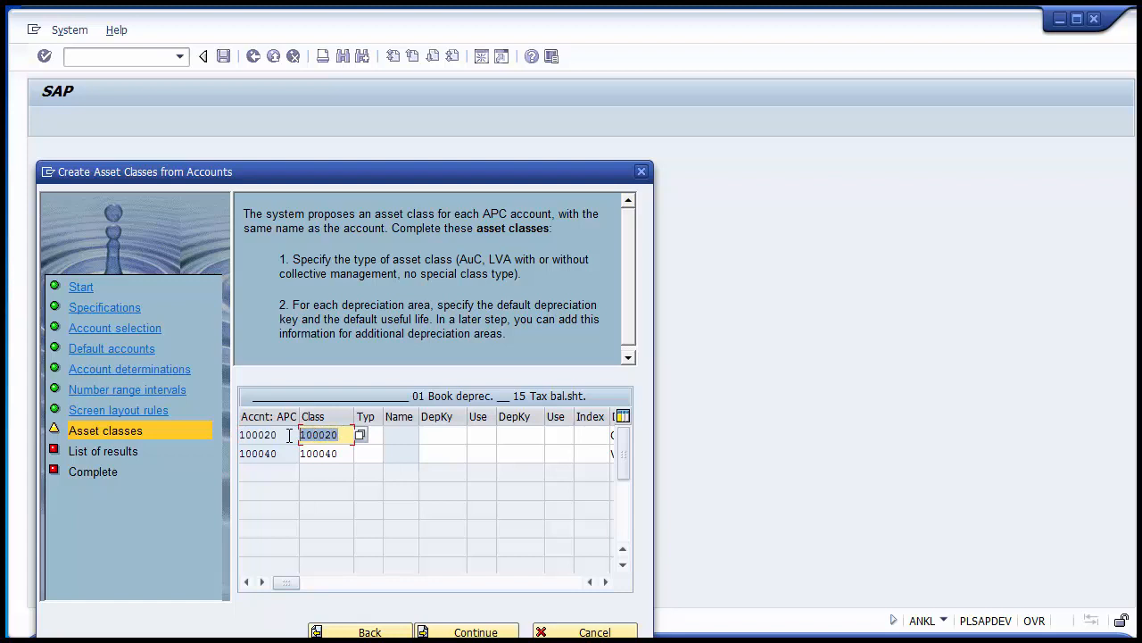
Change the proposed asset class keys to 80020 for APC account 100020 and 80040 for APC account 100040
click(290, 435)
text(8)
key(Delete)
key(Down)
text(8)
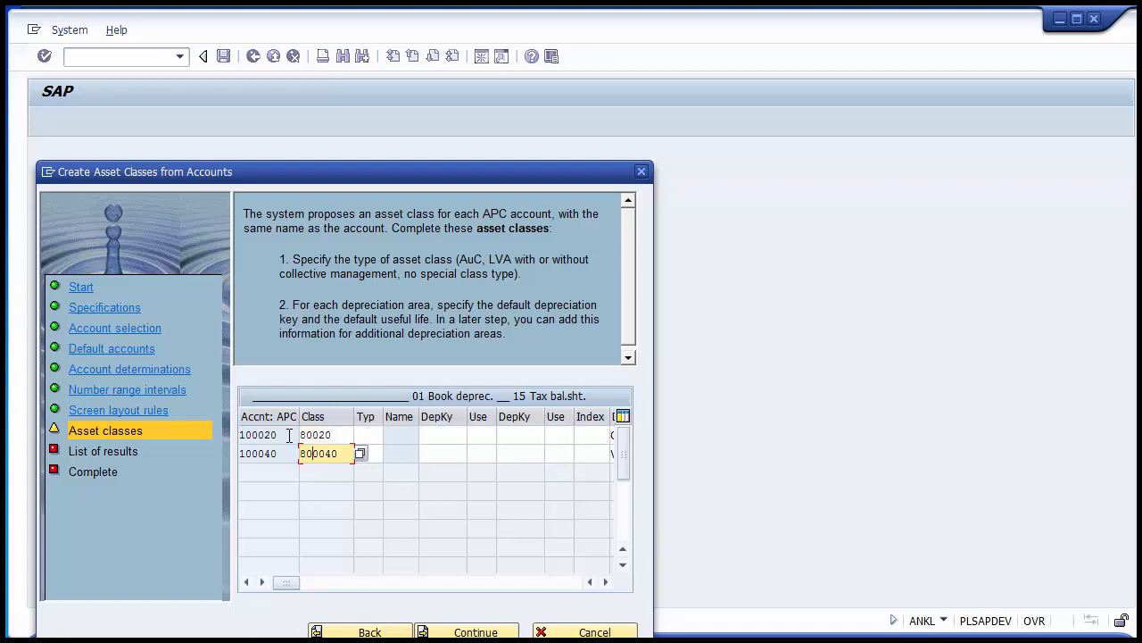
key(Delete)
Review the available asset class types and assign type 0, Asset class without AuC/LVA/CLVA, to class 80020
click(368, 435)
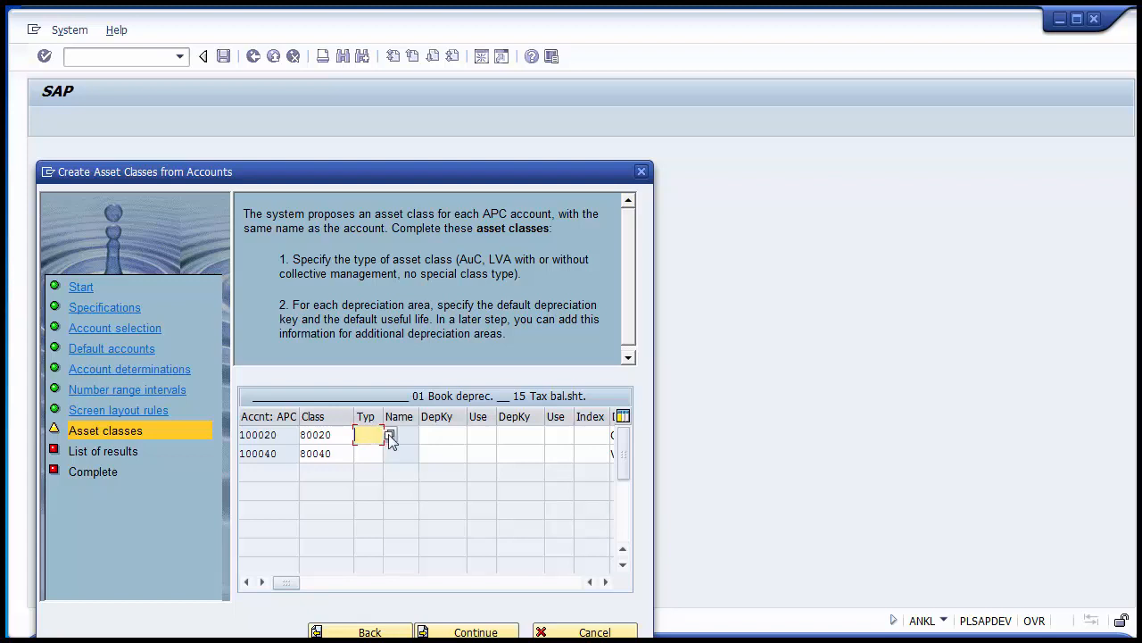
click(390, 436)
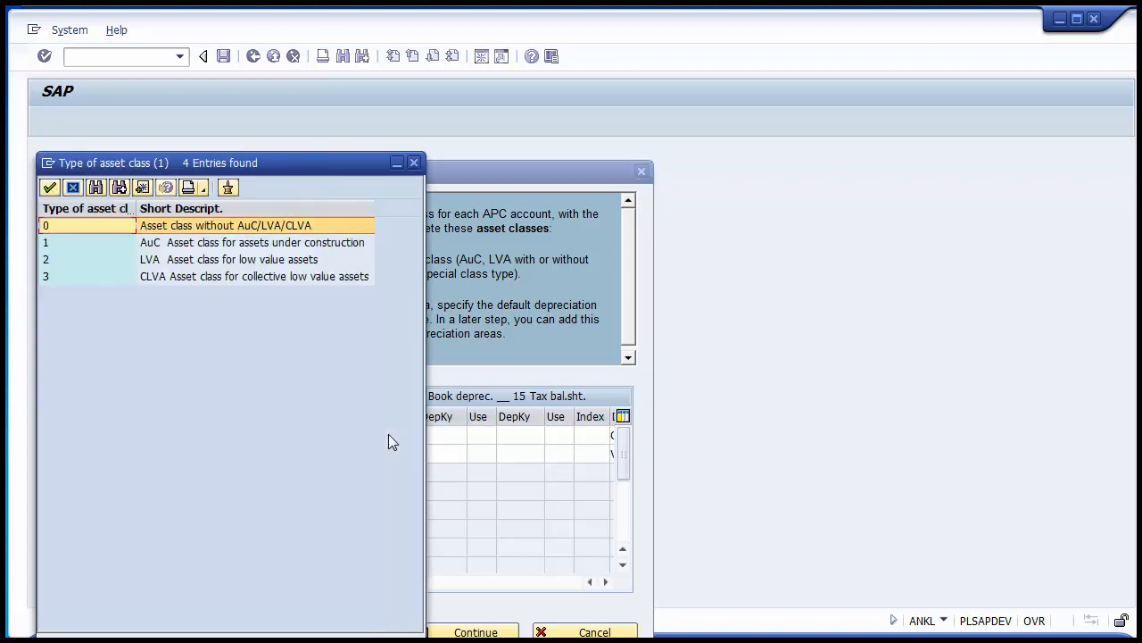
key(Down)
key(Down)
key(Down)
key(Up)
key(Up)
key(Up)
drag(207, 165, 792, 110)
click(843, 196)
click(837, 178)
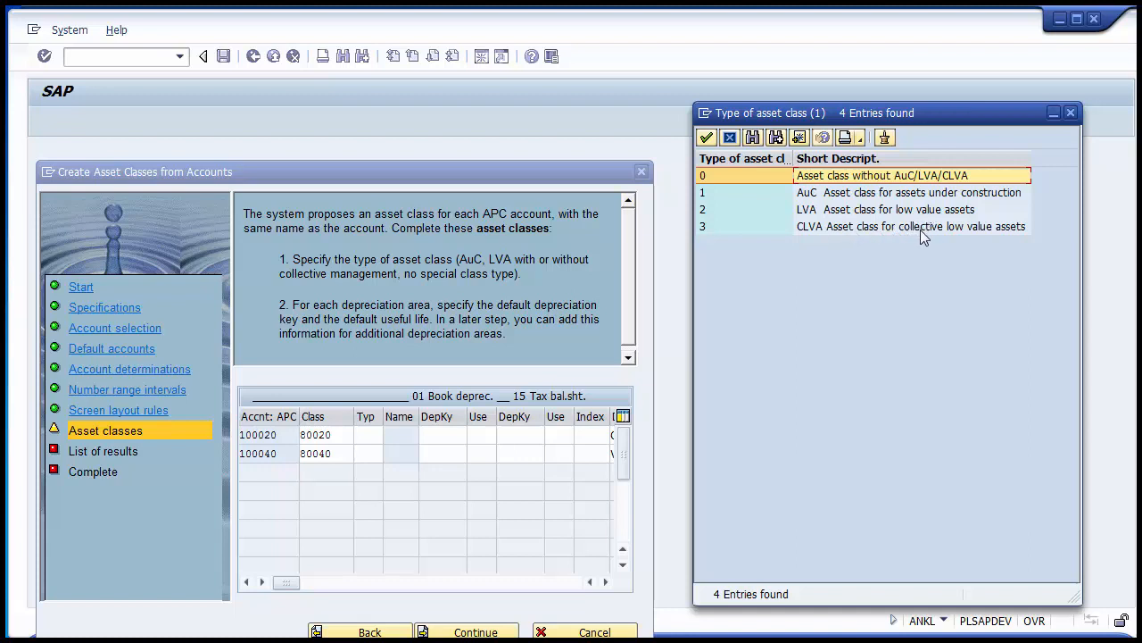
double_click(826, 183)
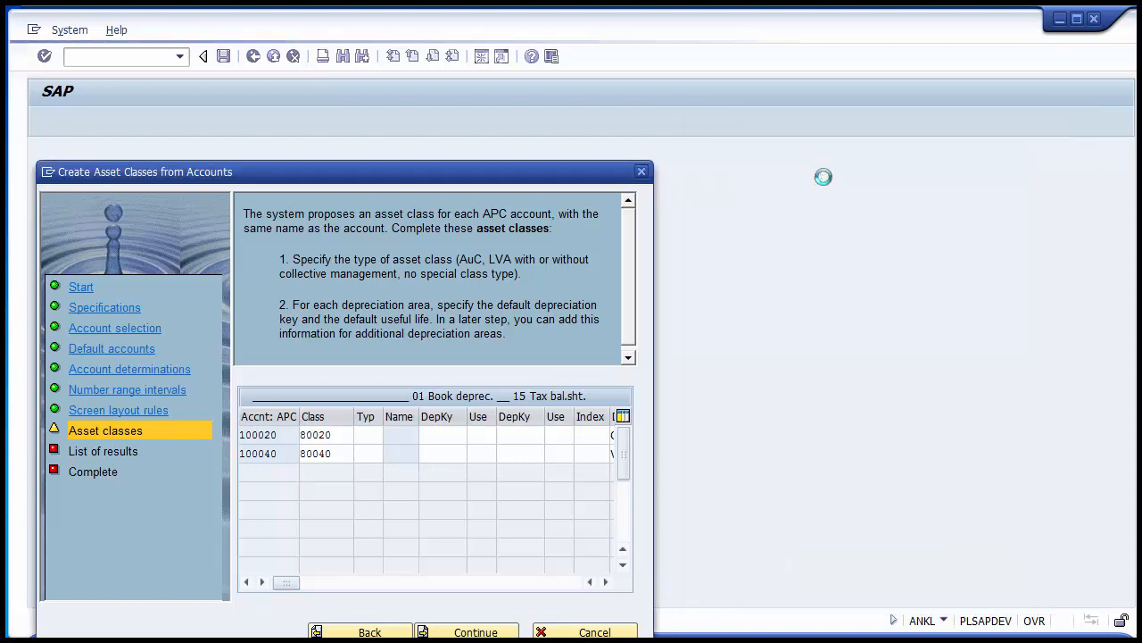
Assign type 0 to class 80040 as well and inspect the full type names of both classes
click(374, 452)
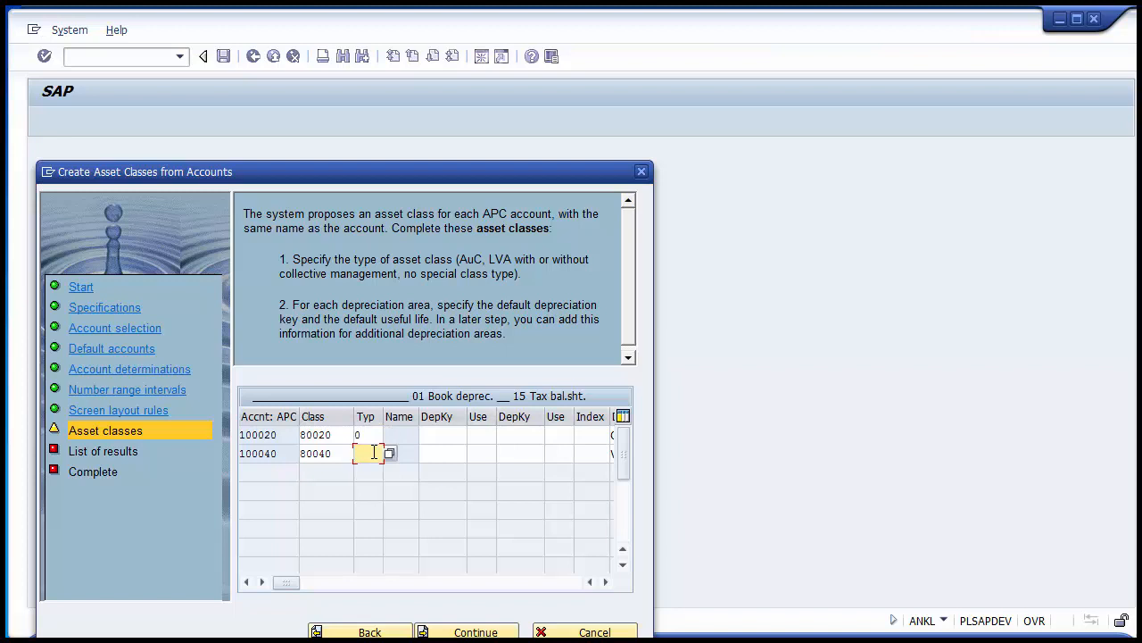
text(0)
click(404, 435)
click(407, 455)
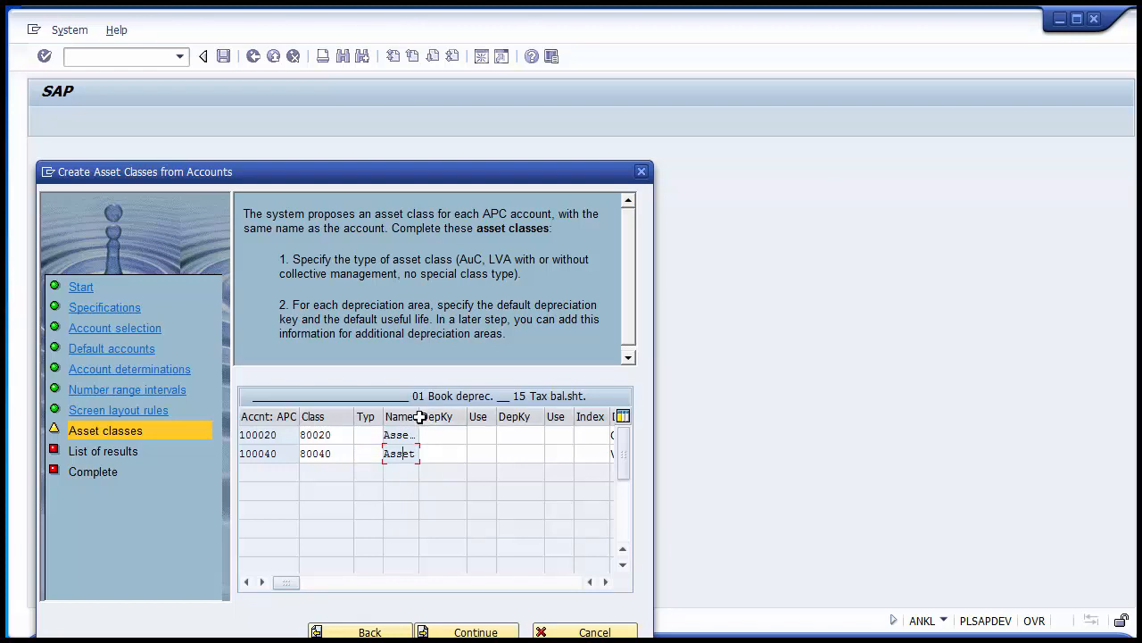
drag(419, 417, 526, 409)
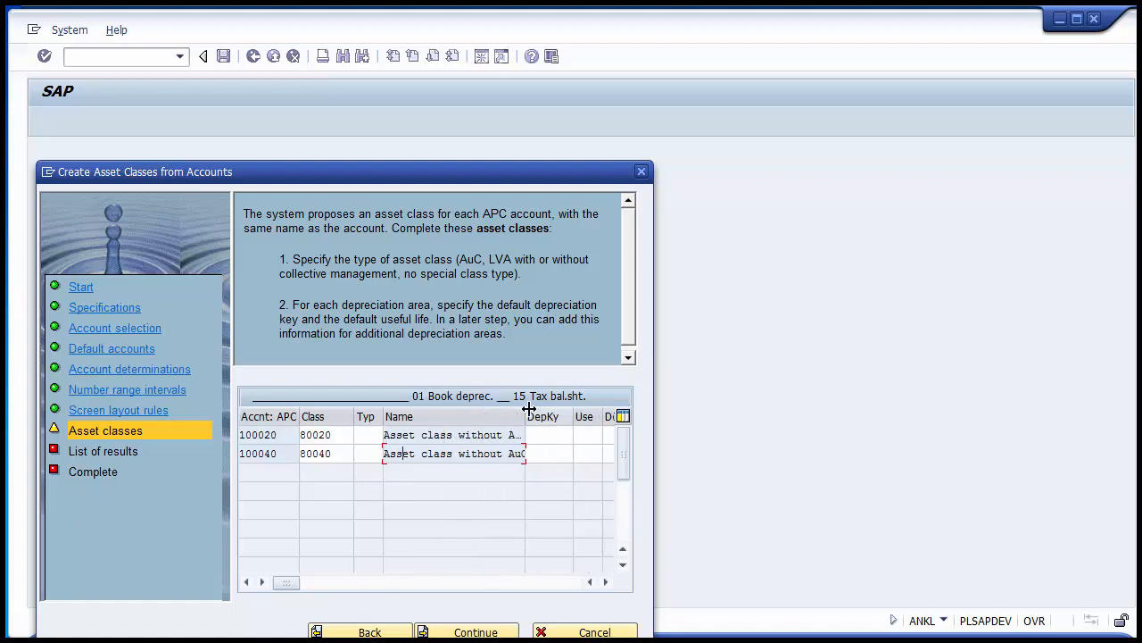
drag(525, 420, 431, 418)
Examine the depreciation key and useful life fields of both depreciation areas, plus the index and description of each class
click(444, 435)
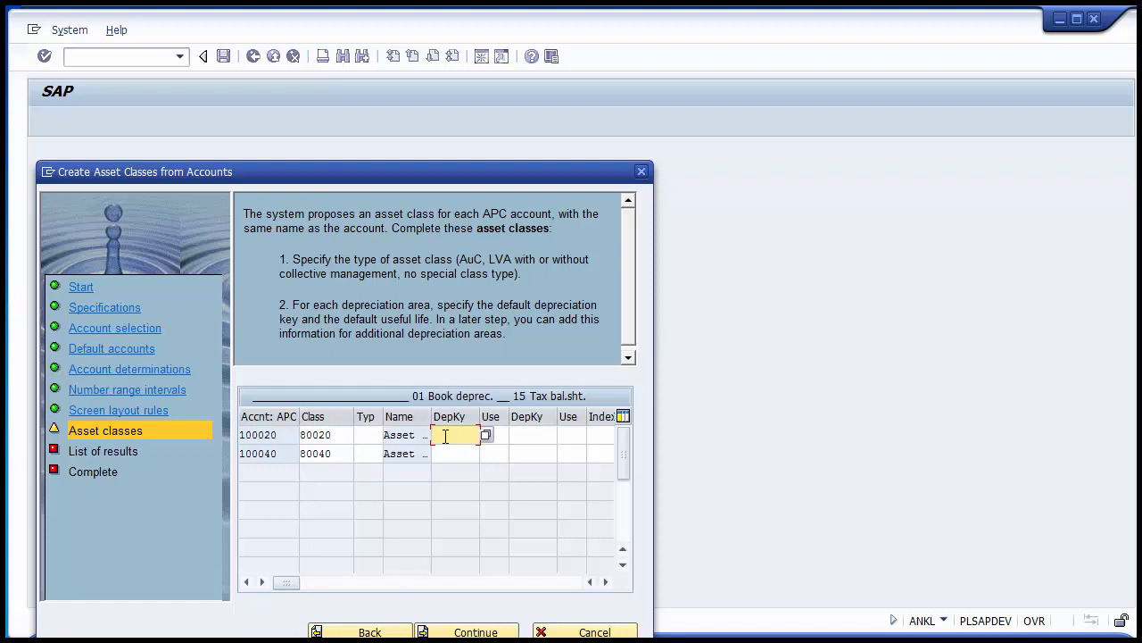
click(500, 436)
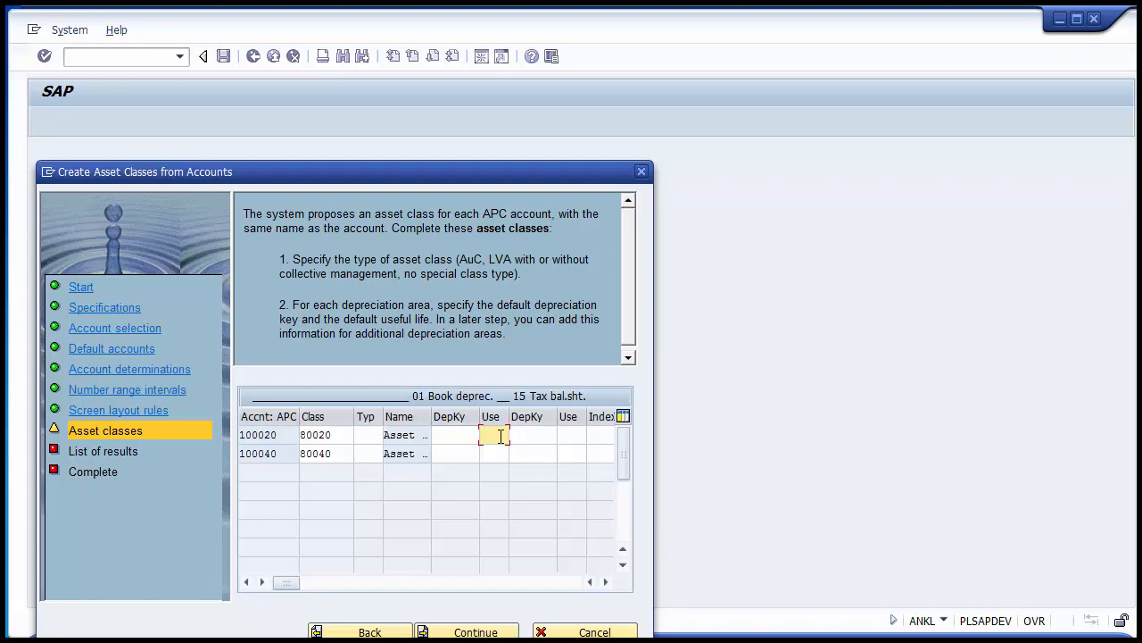
click(449, 433)
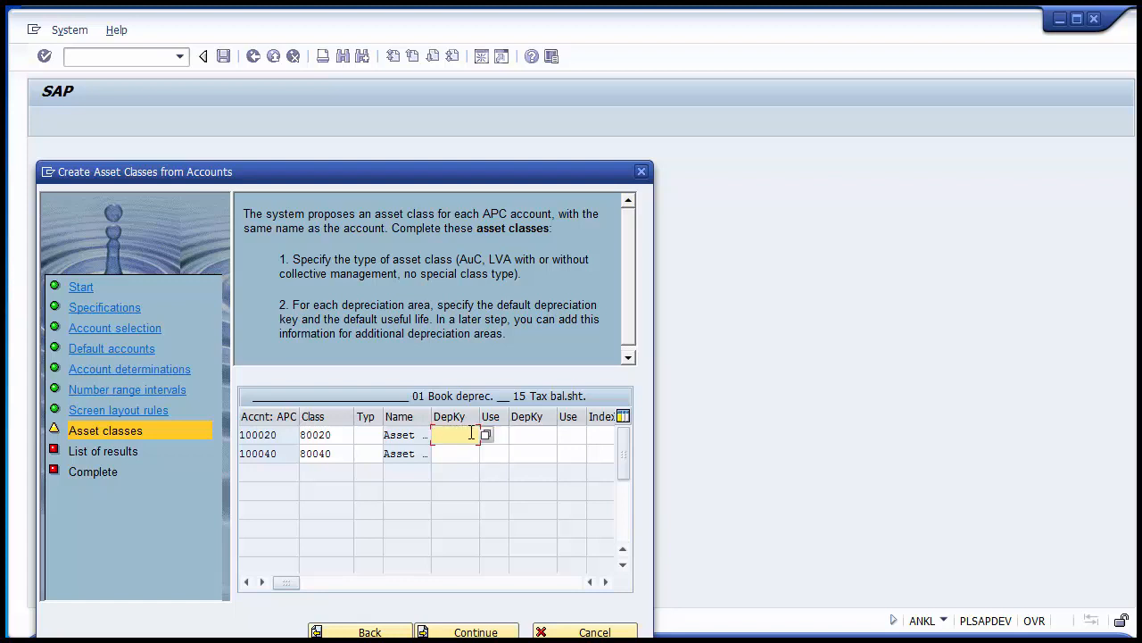
click(500, 435)
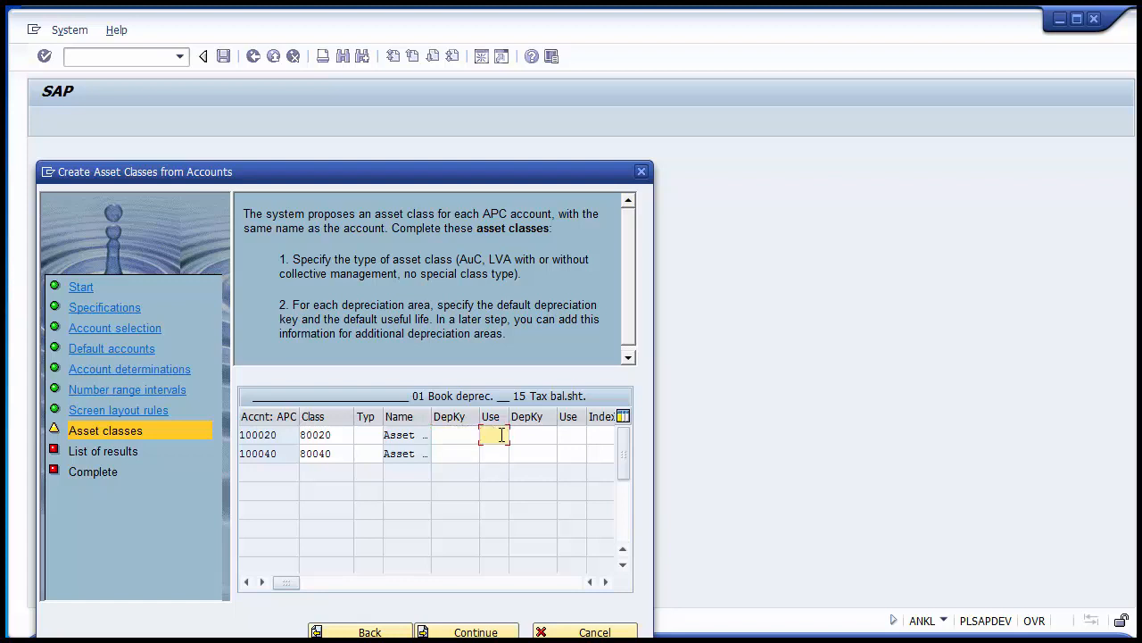
click(536, 438)
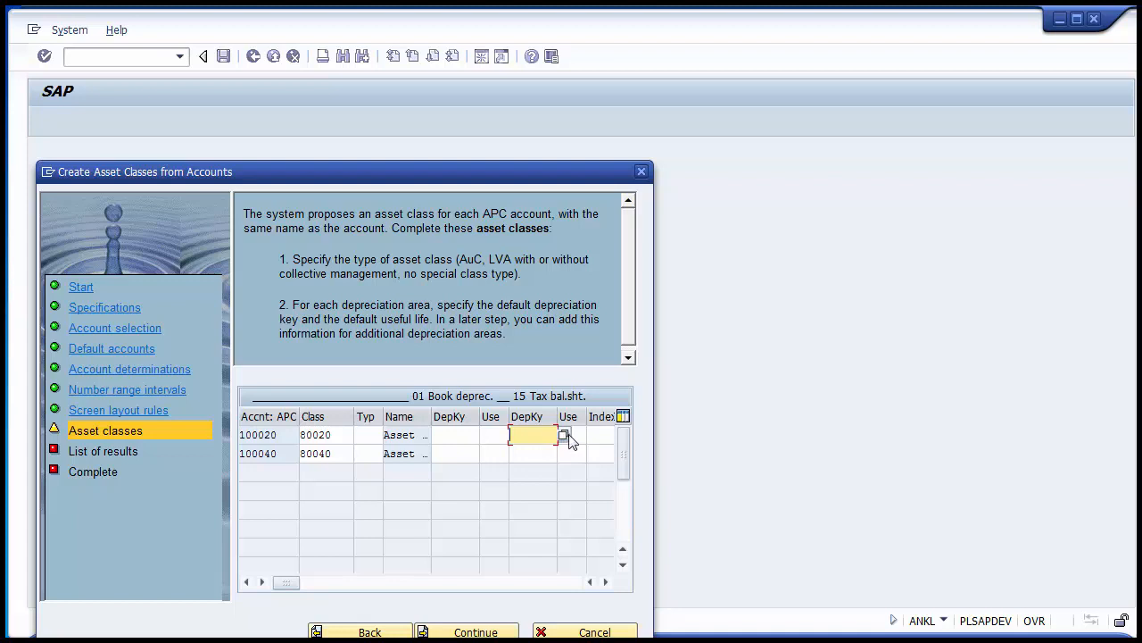
click(578, 434)
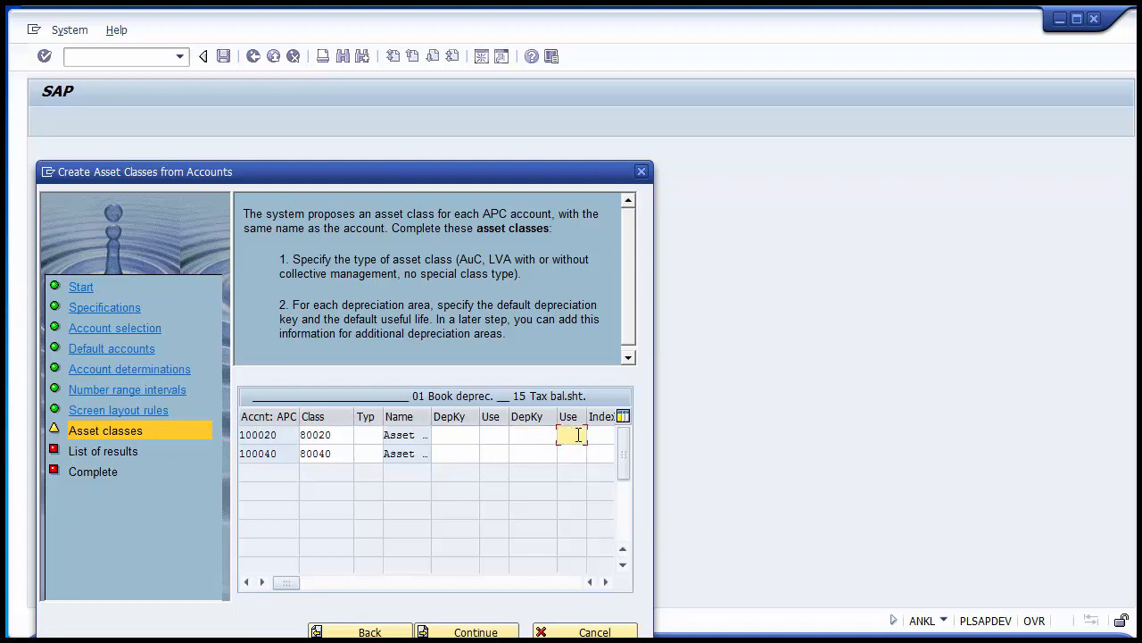
click(607, 582)
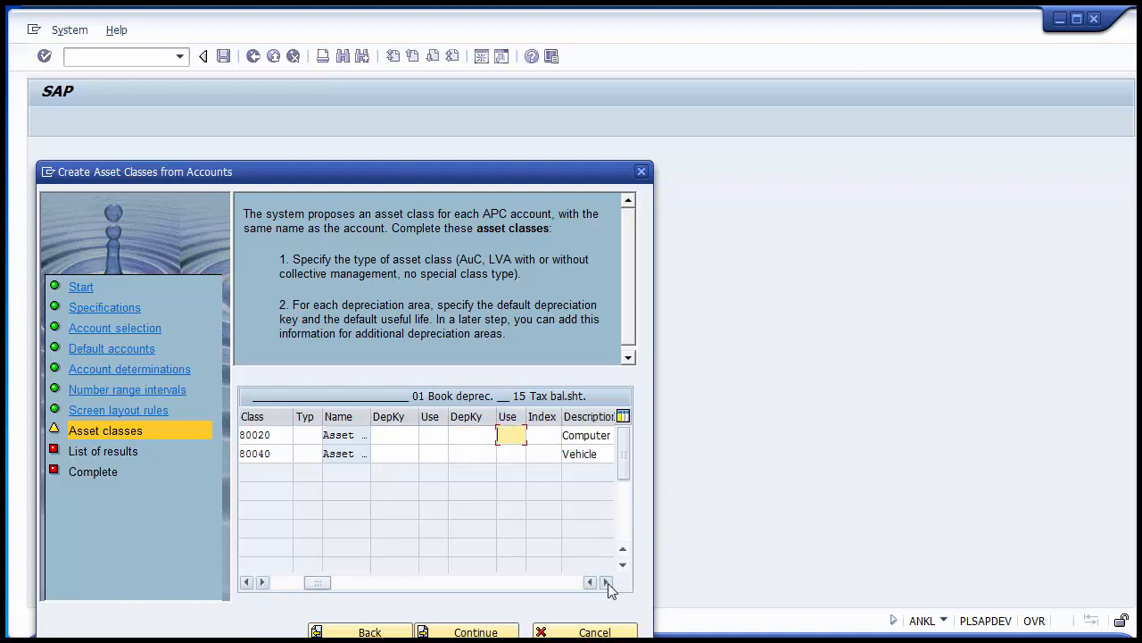
click(607, 583)
click(337, 435)
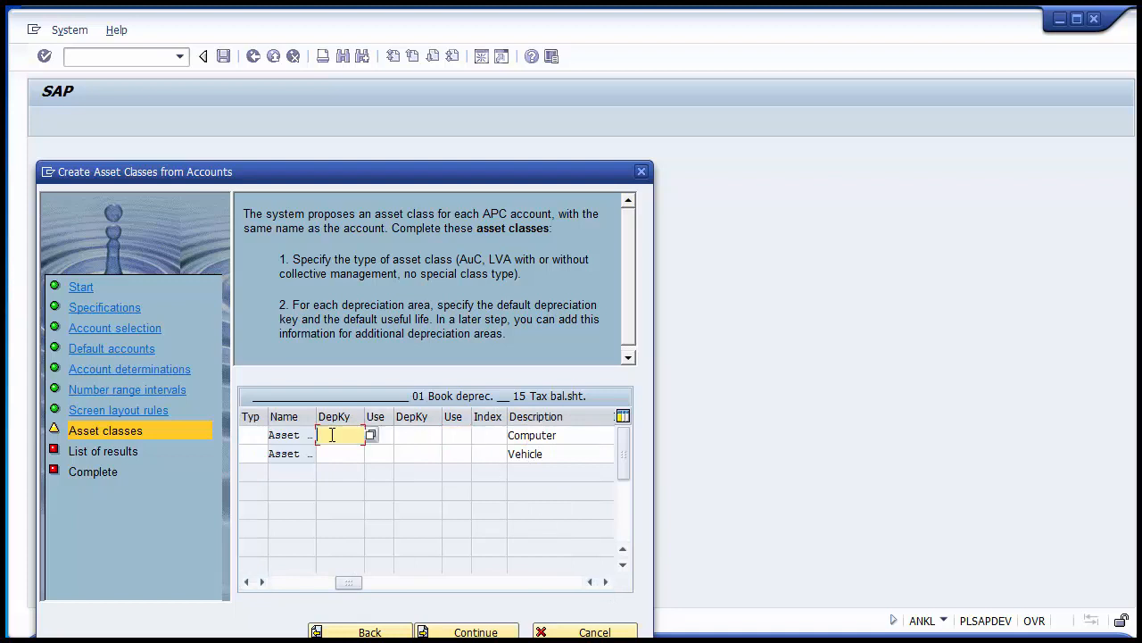
click(391, 435)
click(413, 436)
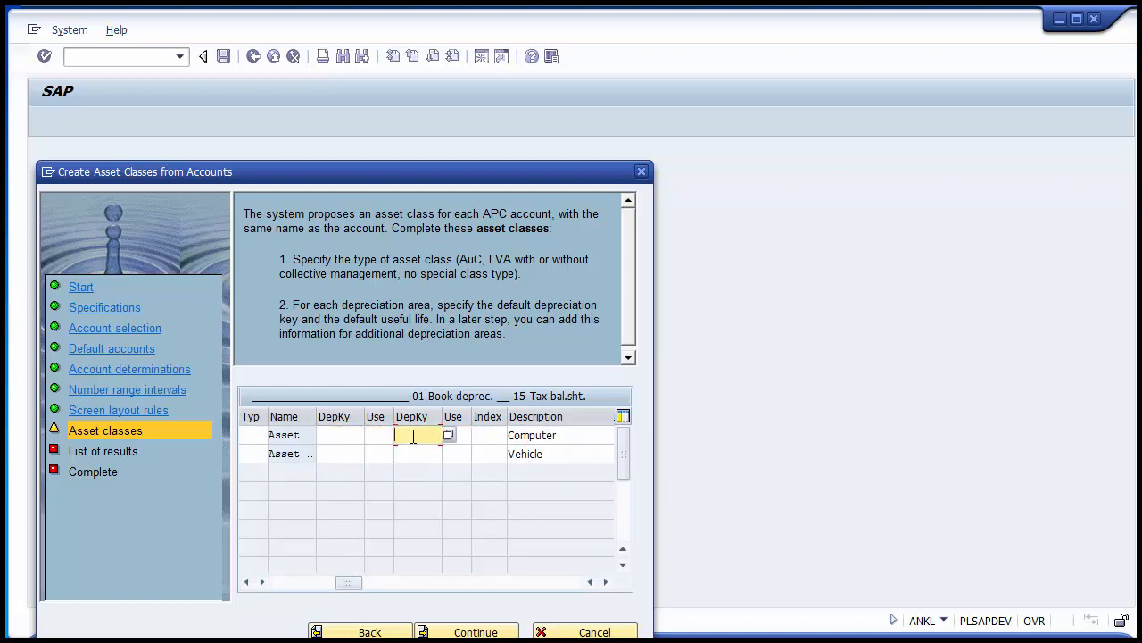
Look through the available depreciation keys and assign IN3, Tax Depreciation - 15% - India, to class 80020 for area 01 book depreciation
click(346, 437)
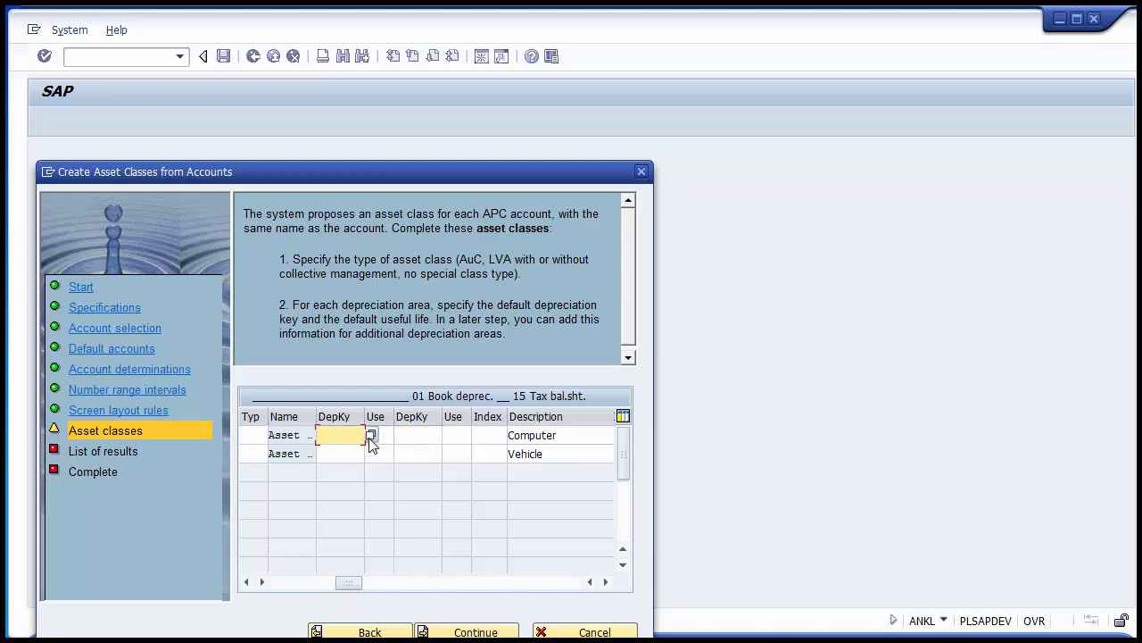
click(370, 435)
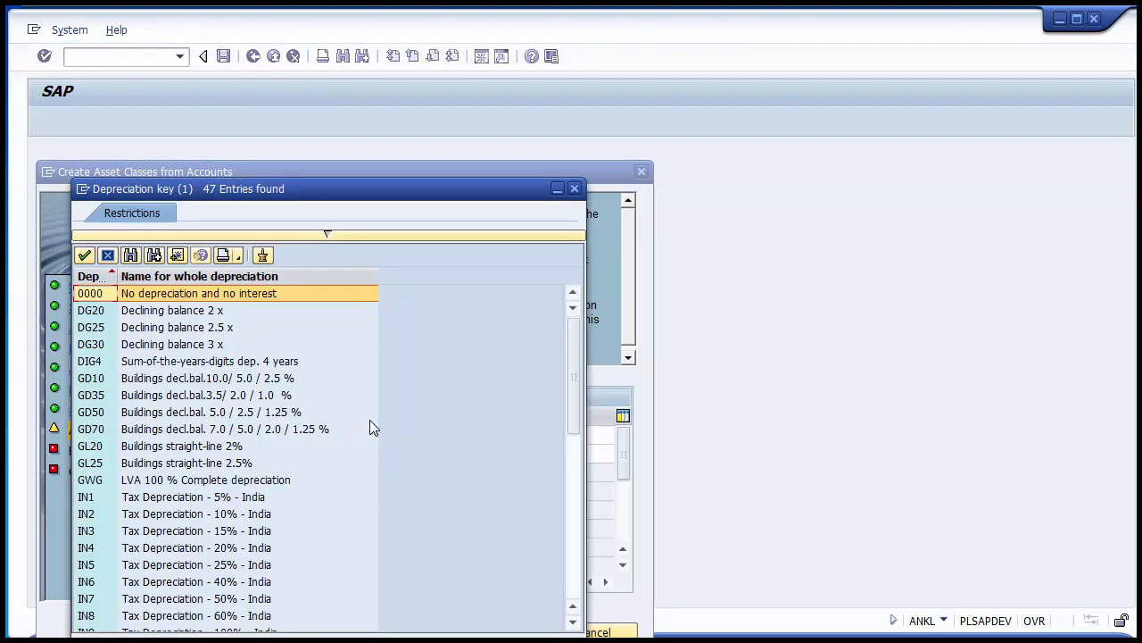
drag(366, 193, 955, 100)
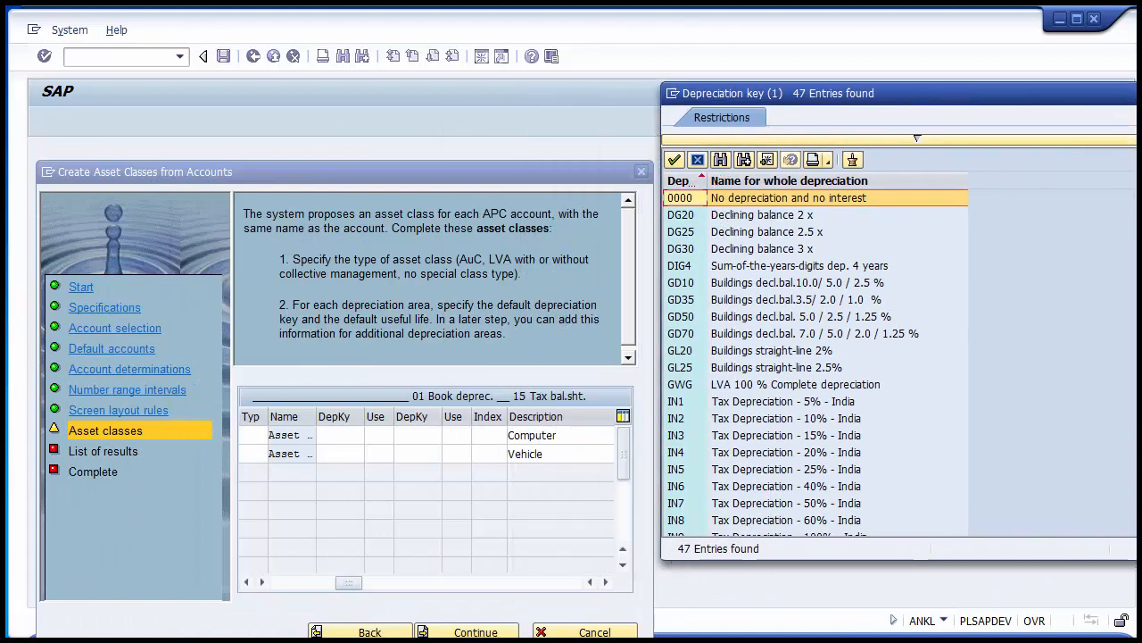
scroll(898, 359, down, 9)
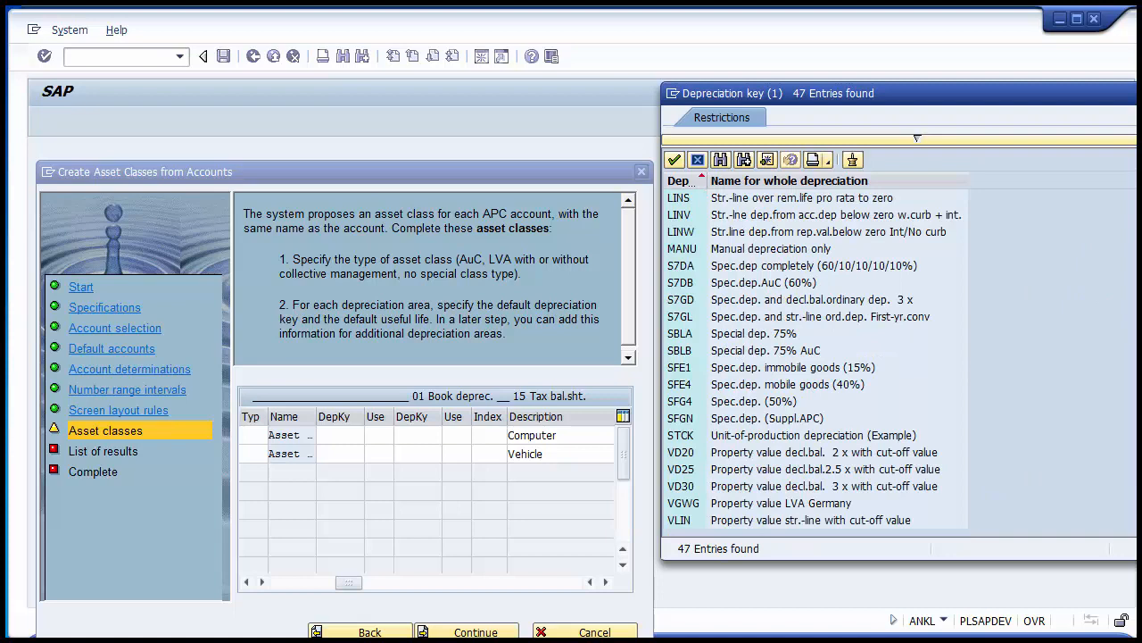
scroll(815, 357, up, 5)
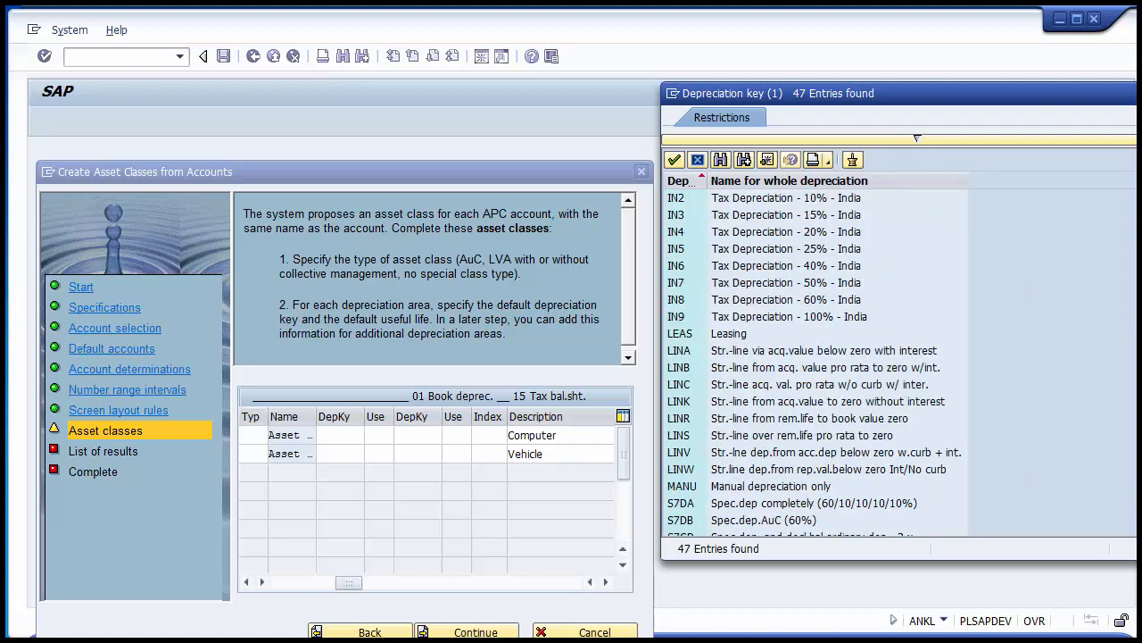
scroll(815, 357, up, 1)
click(809, 218)
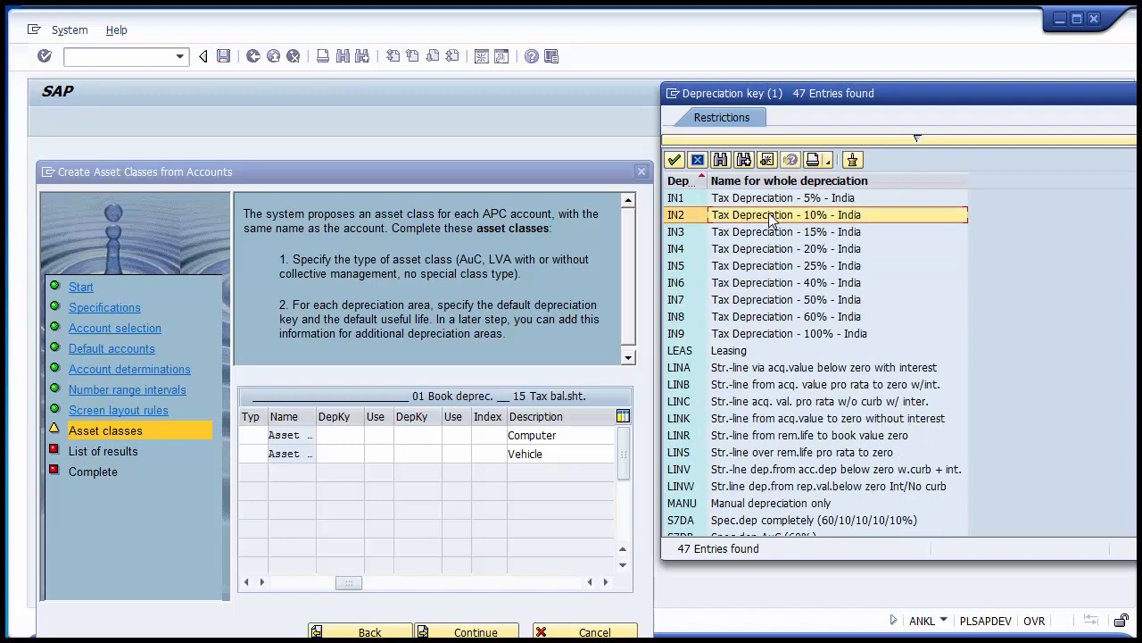
scroll(1105, 166, up, 4)
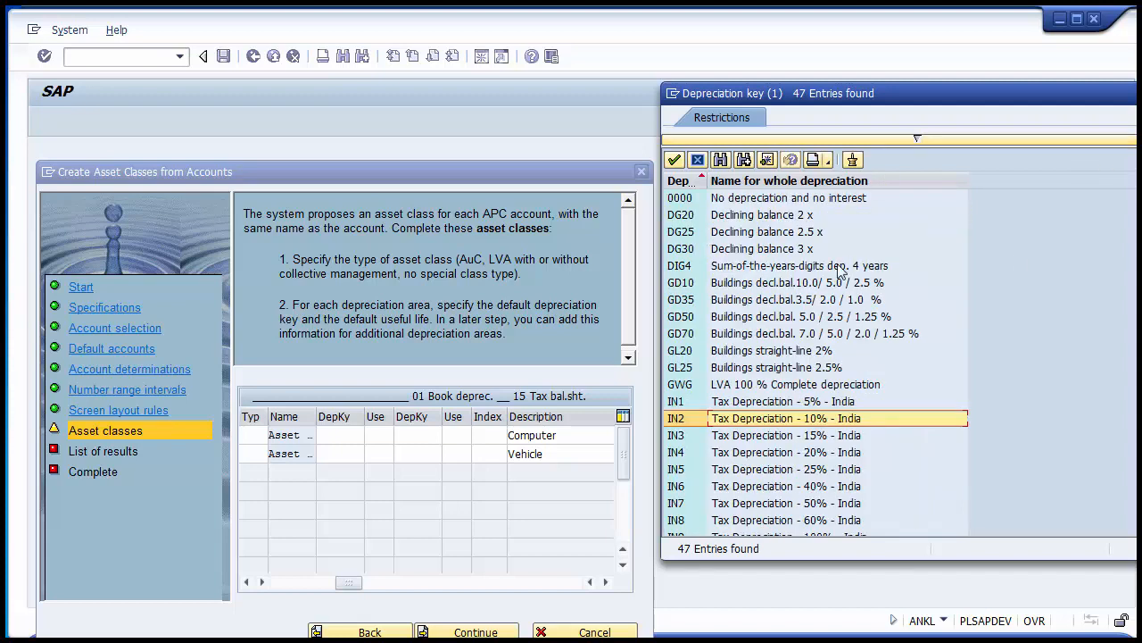
double_click(766, 433)
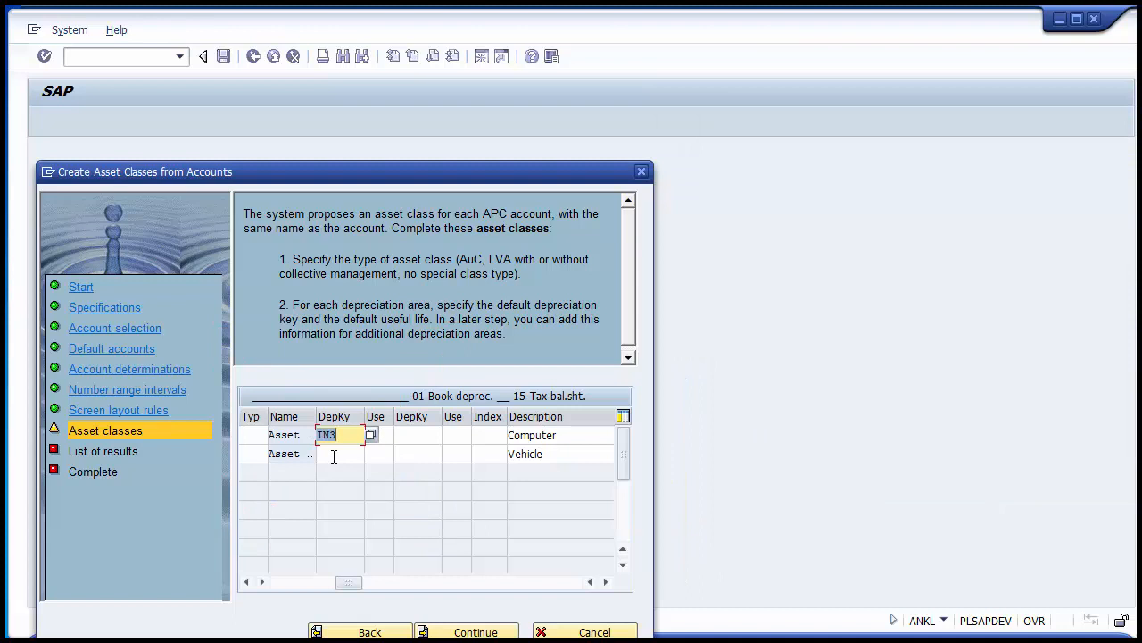
Assign depreciation key IN3 to class 80040 (Vehicle) for area 01 book depreciation
click(329, 454)
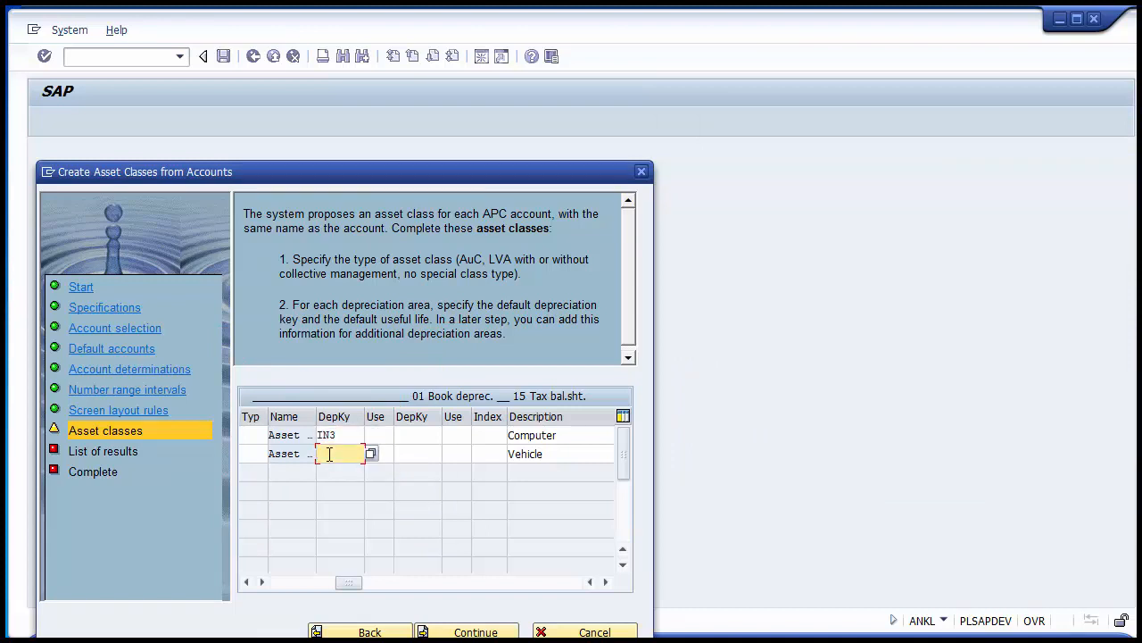
text(i)
key(BackSpace)
click(375, 462)
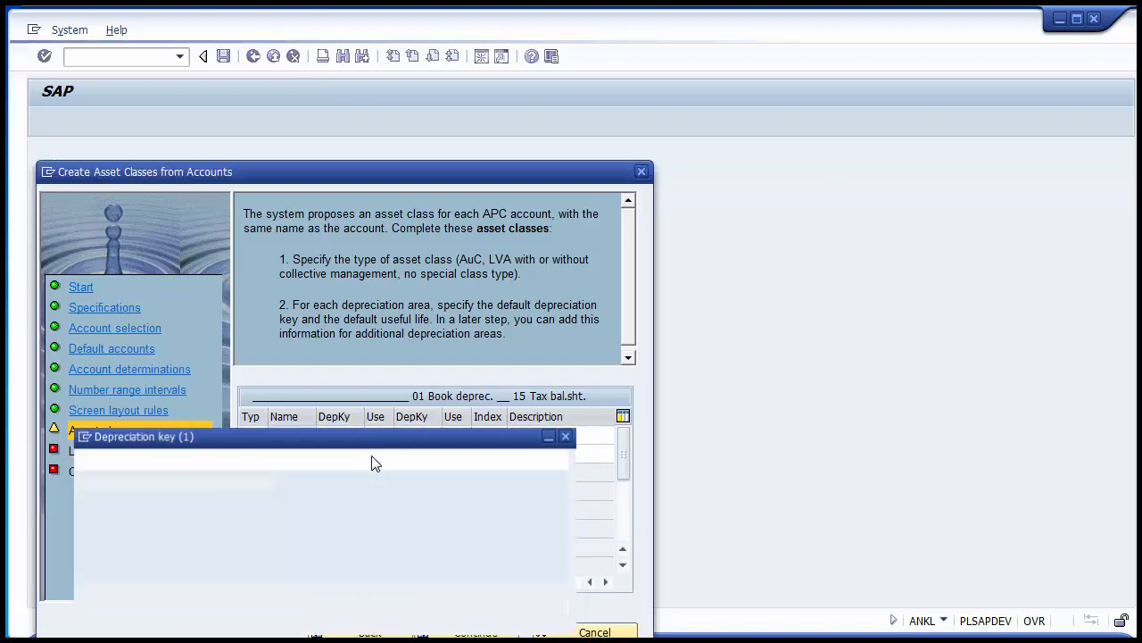
double_click(128, 530)
Set the book depreciation useful life to 20 for both asset classes
click(387, 434)
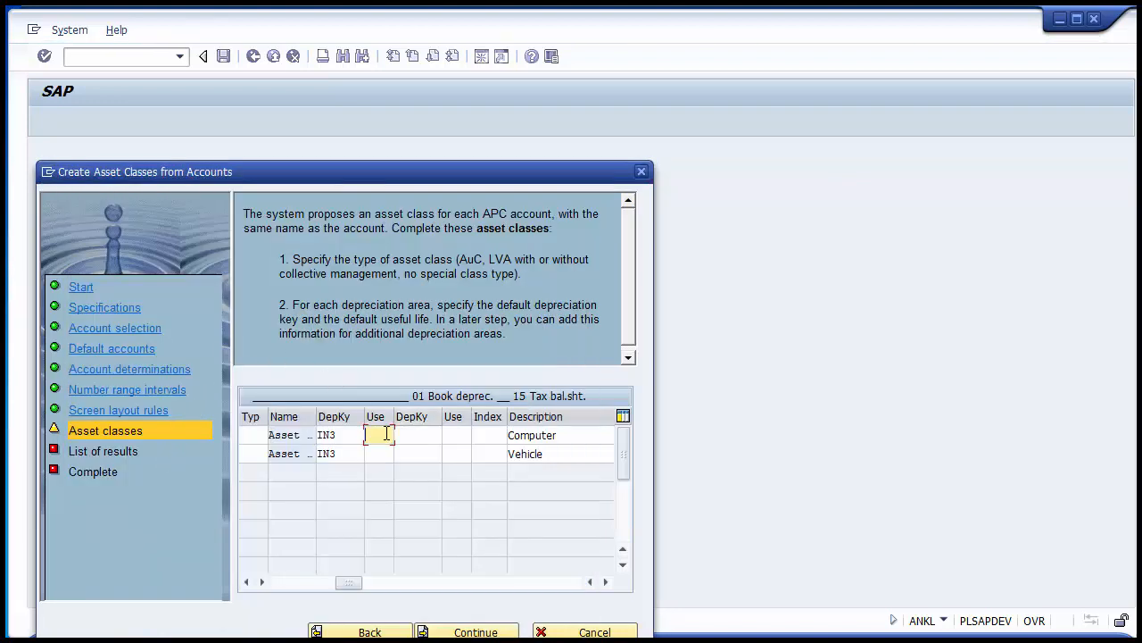
text(20)
key(Down)
text(20)
Assign depreciation key IN3, Tax Depreciation - 15% - India, to class 80020 for area 15 tax balance sheet
click(417, 436)
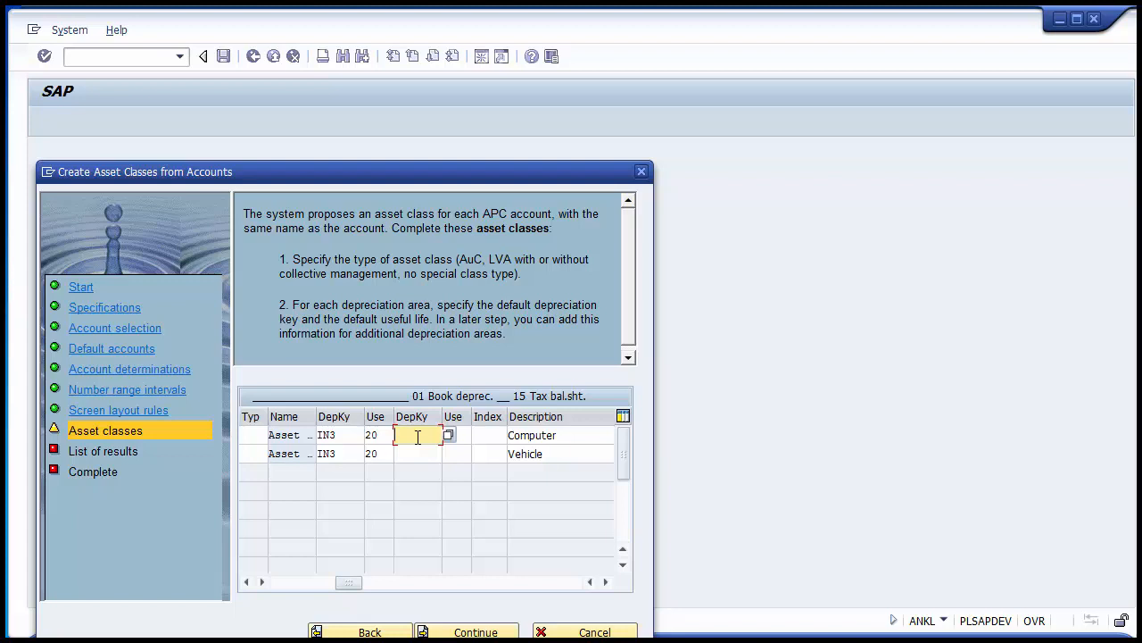
drag(348, 582, 285, 582)
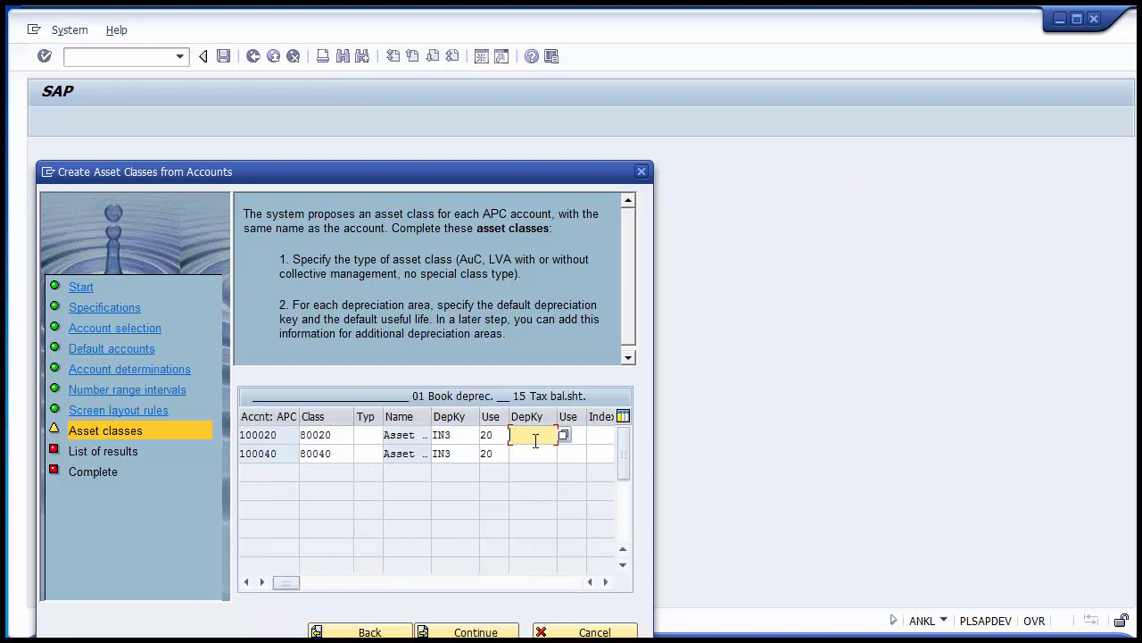
key(F4)
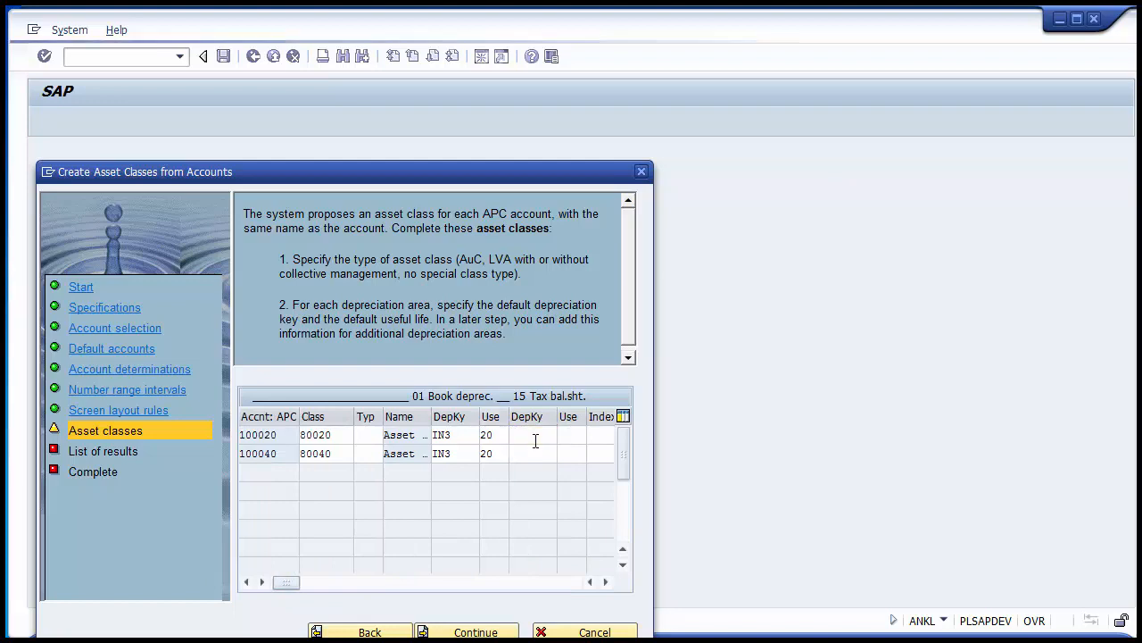
key(Down)
key(Down)
key(Down)
key(Down)
key(Down)
key(Down)
key(Down)
key(Down)
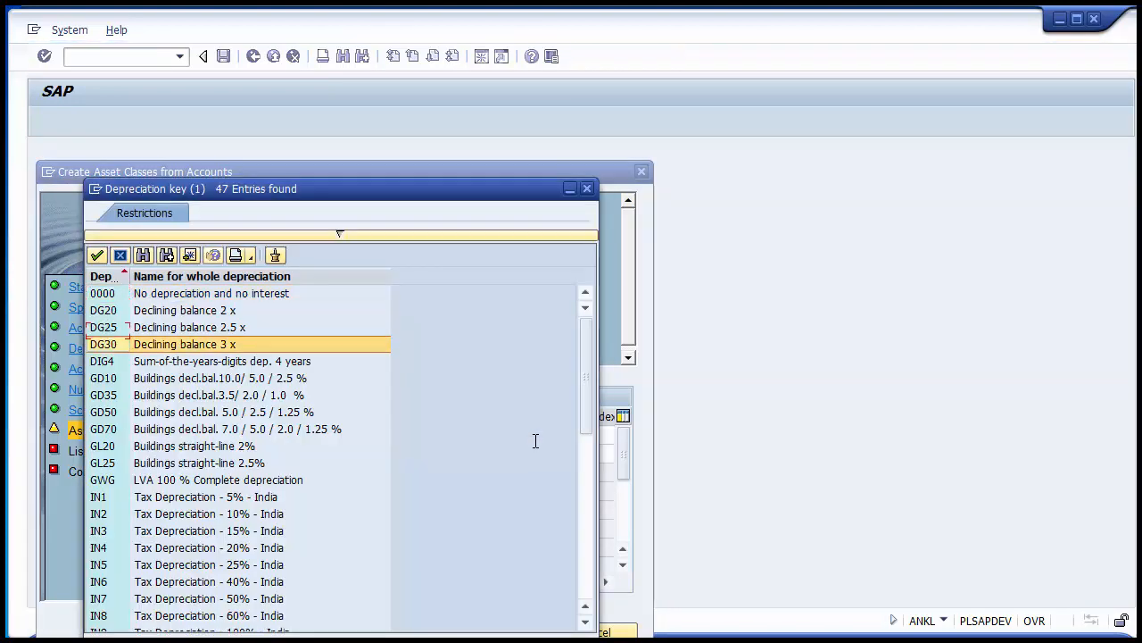
key(Down)
key(Down)
key(Down)
key(Down)
key(Down)
key(Down)
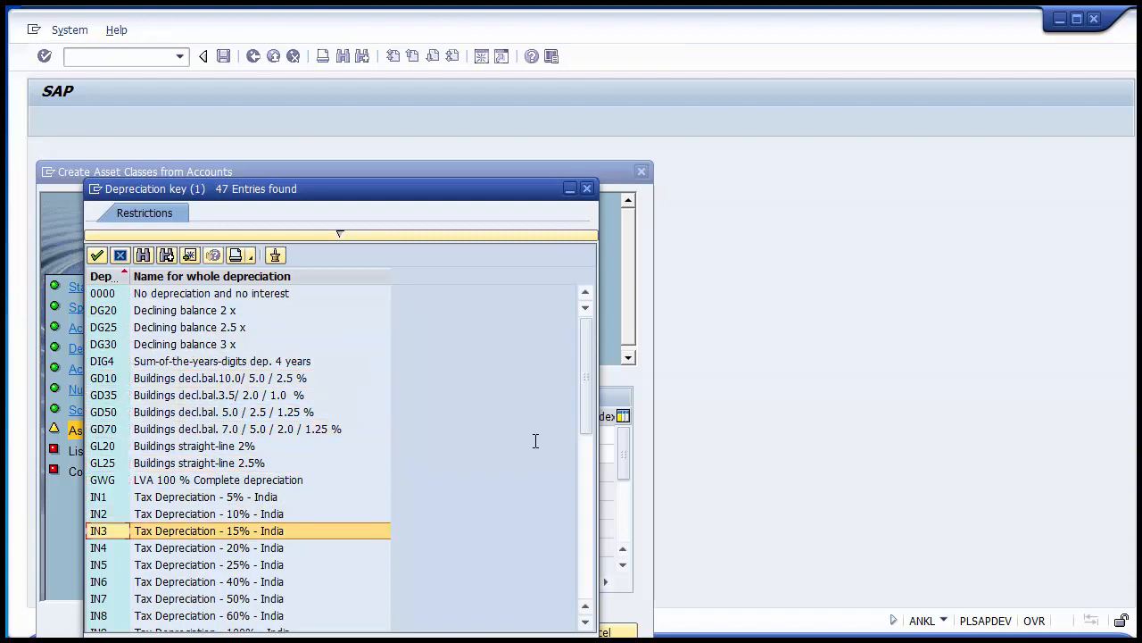
key(Return)
Assign depreciation key IN3, Tax Depreciation - 15% - India, to class 80040 for area 15 tax balance sheet
click(536, 453)
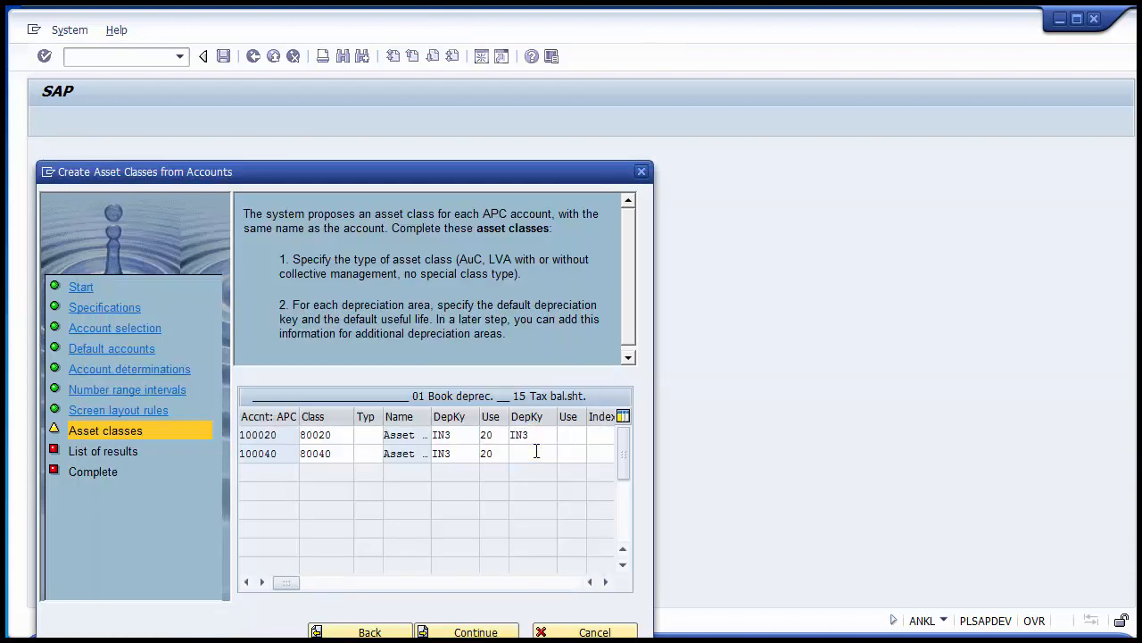
key(F4)
key(Down)
key(Down)
key(Down)
key(Down)
key(Down)
key(Down)
key(Down)
key(Down)
key(Down)
key(Down)
key(Down)
key(Down)
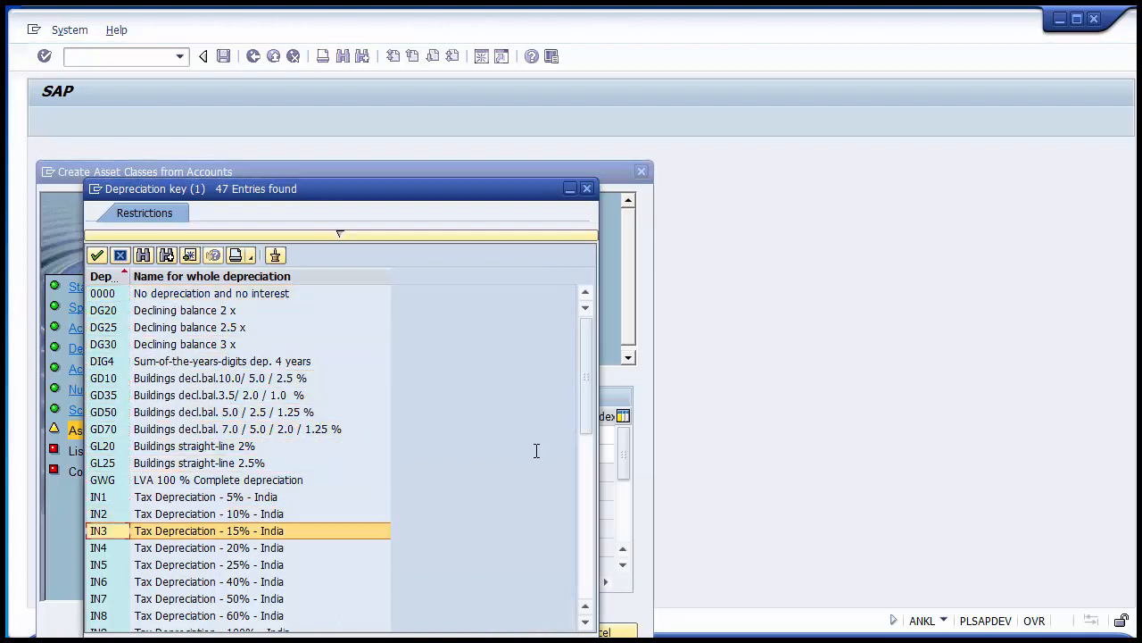
key(Return)
Set the useful life in area 15 tax balance sheet to 20 for classes 80020 and 80040
click(572, 435)
text(20)
key(Down)
text(20)
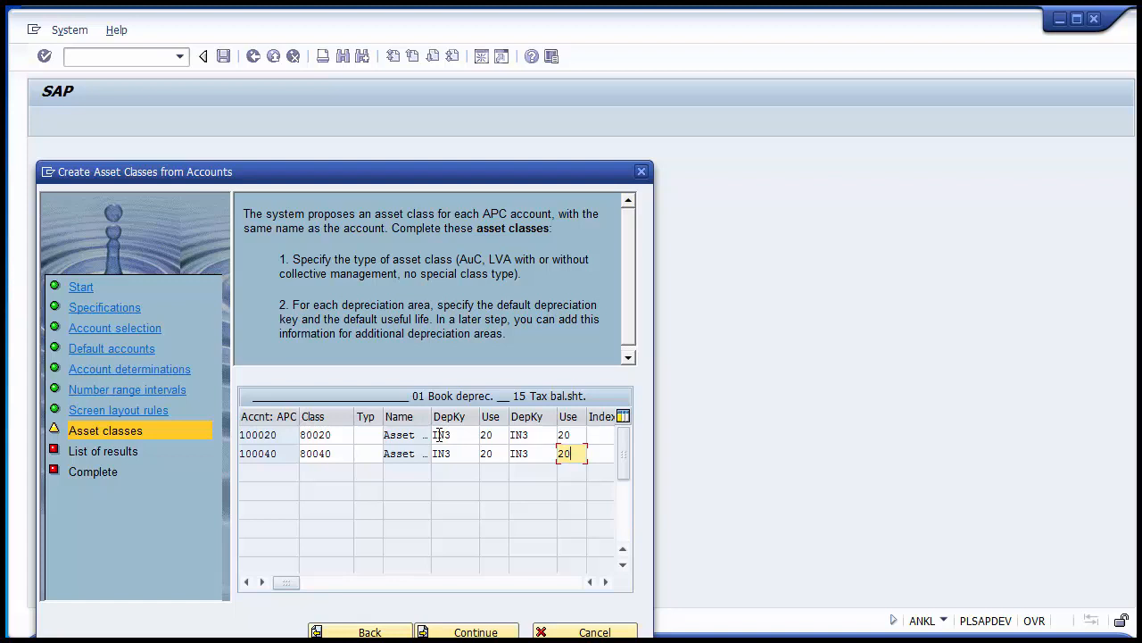
Clear the depreciation keys and useful lives of class 80040 in both depreciation areas
click(436, 454)
key(Delete)
key(Delete)
key(Delete)
key(Tab)
key(Delete)
key(Delete)
key(Tab)
key(Delete)
key(Delete)
key(Delete)
key(Tab)
key(Delete)
key(Delete)
key(Tab)
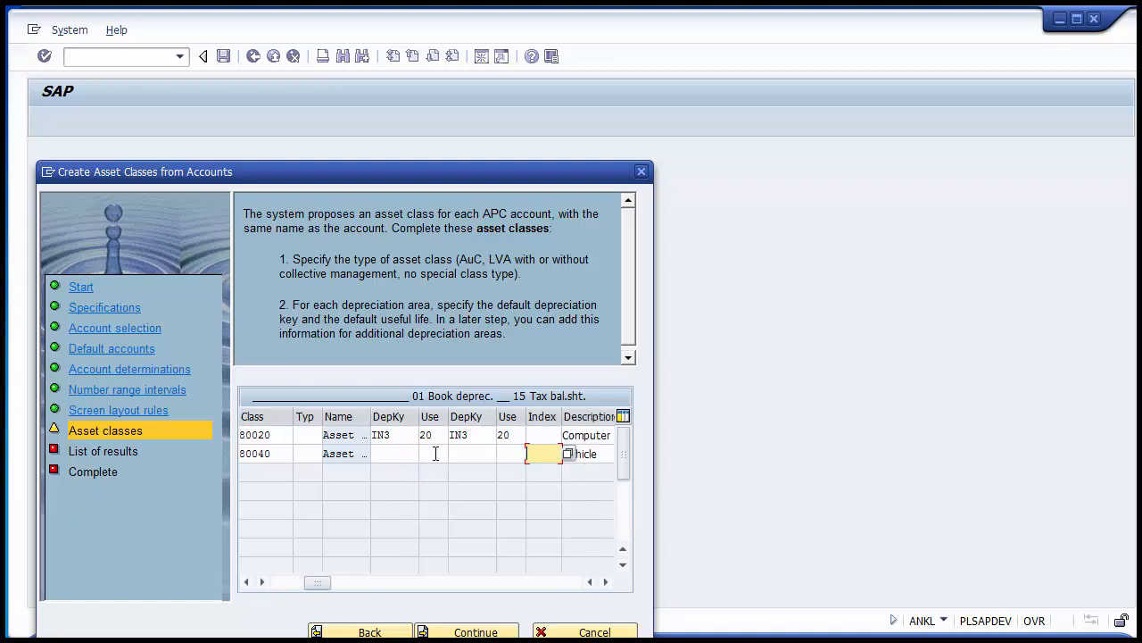
Accept the asset class settings and continue to the list of results
click(605, 582)
click(605, 582)
click(605, 582)
click(604, 582)
click(604, 582)
click(605, 582)
click(605, 582)
click(604, 582)
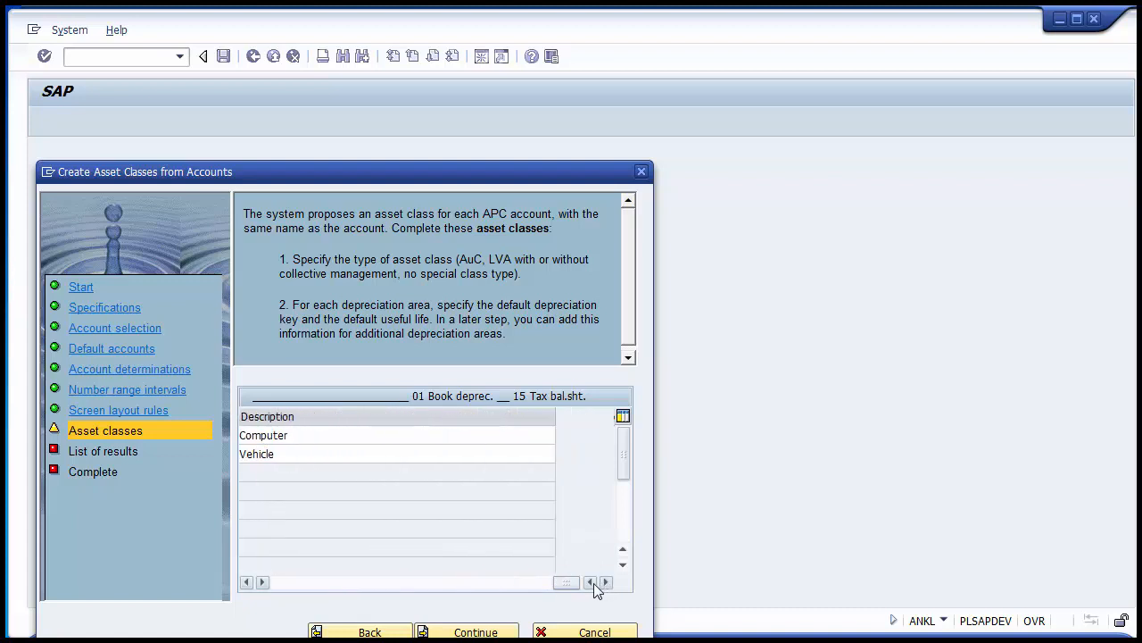
drag(576, 582, 285, 598)
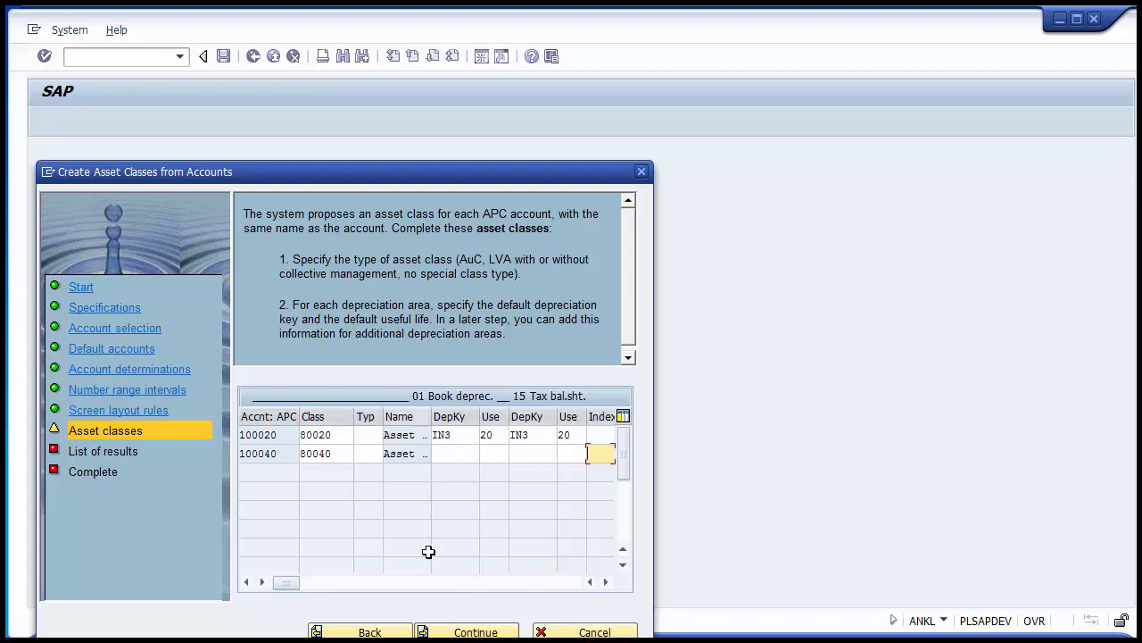
click(477, 632)
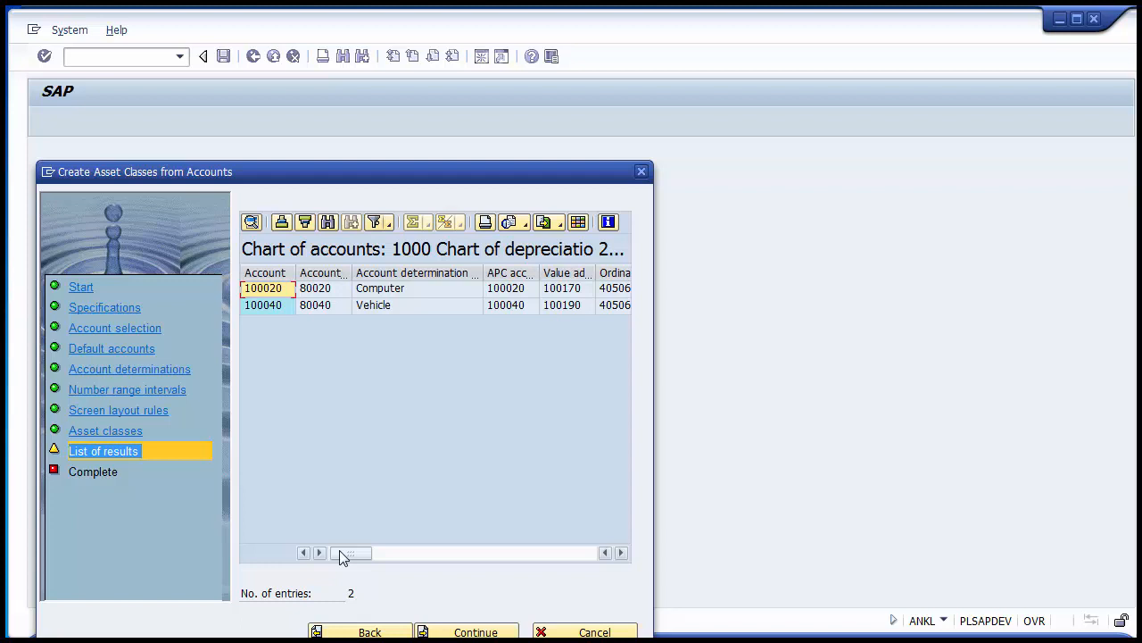
Examine the account determinations and their assigned APC, value adjustment, ordinary depreciation, revenue, loss and gain accounts for both asset accounts
click(277, 288)
click(273, 307)
click(271, 289)
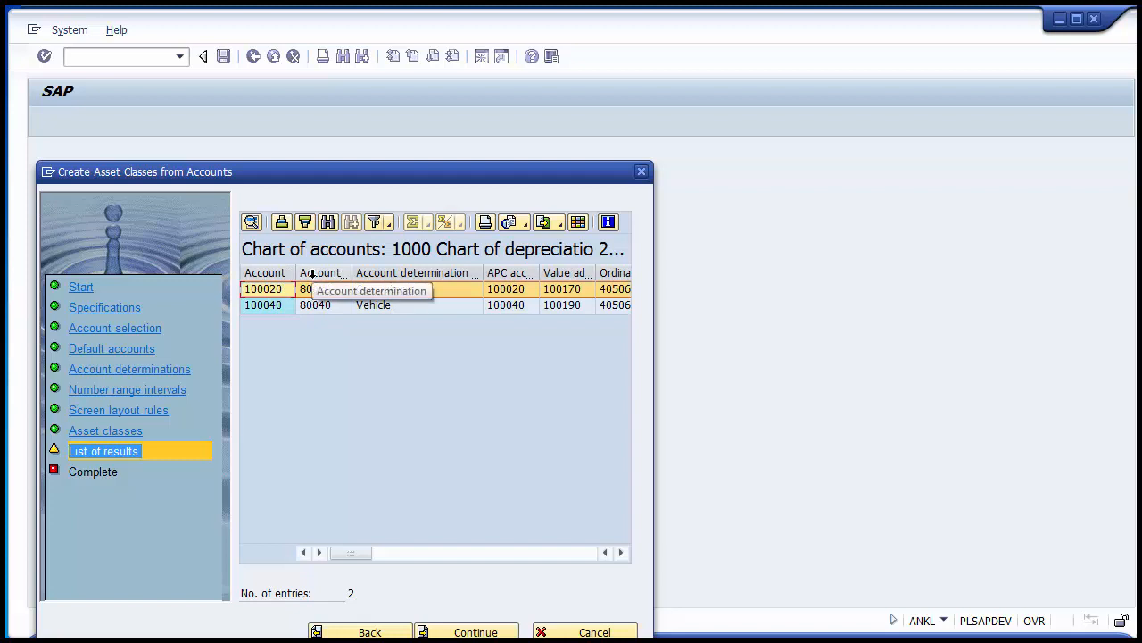
click(311, 273)
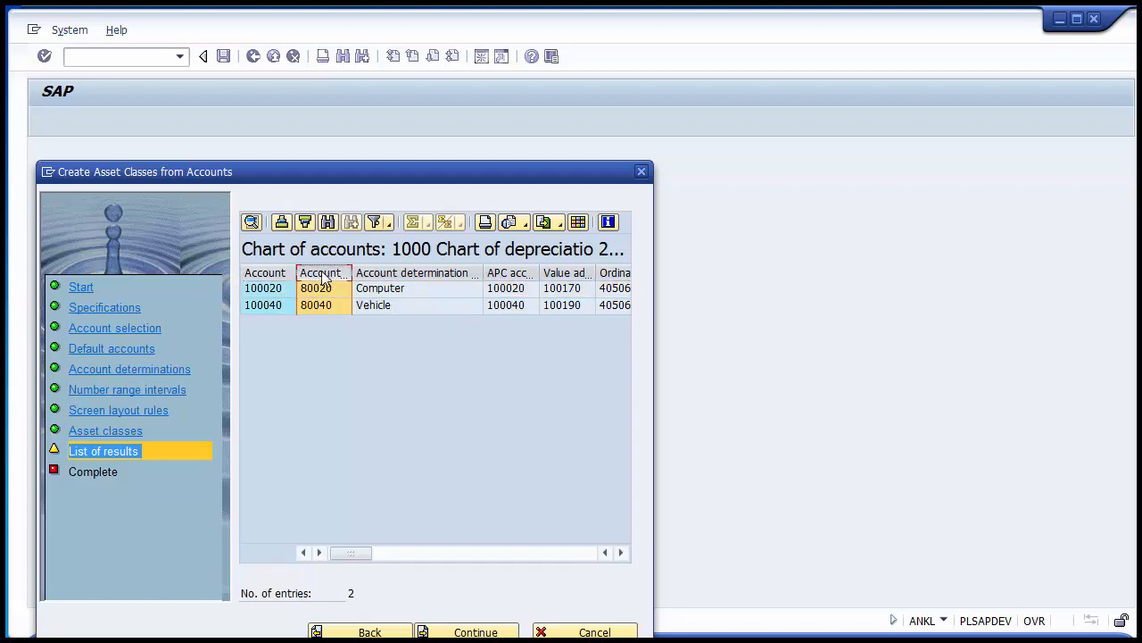
click(387, 271)
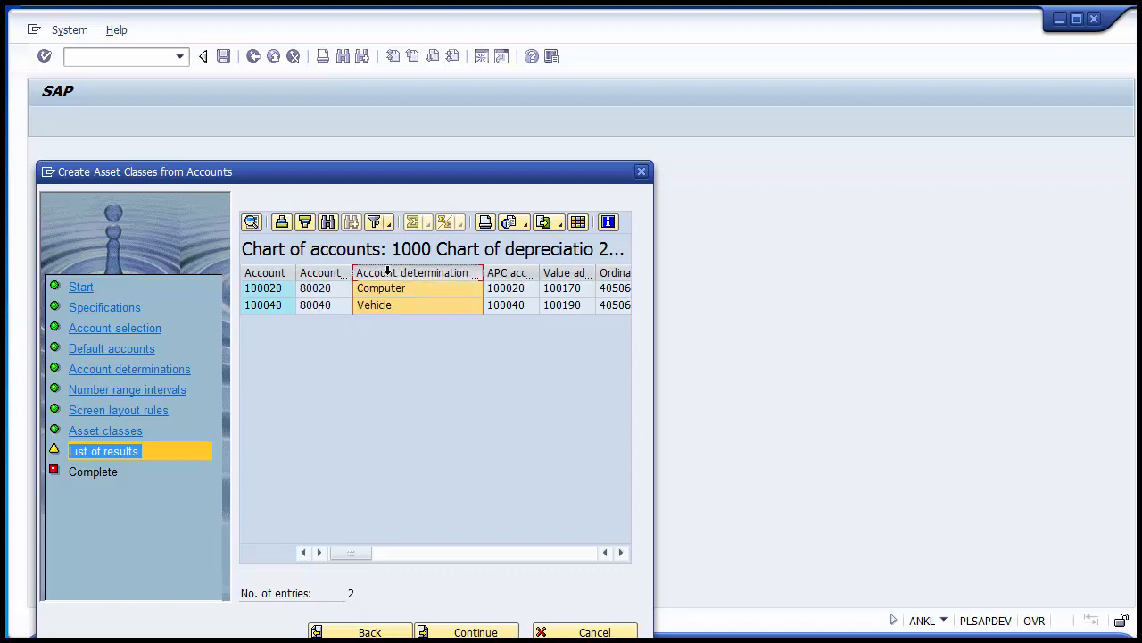
click(510, 272)
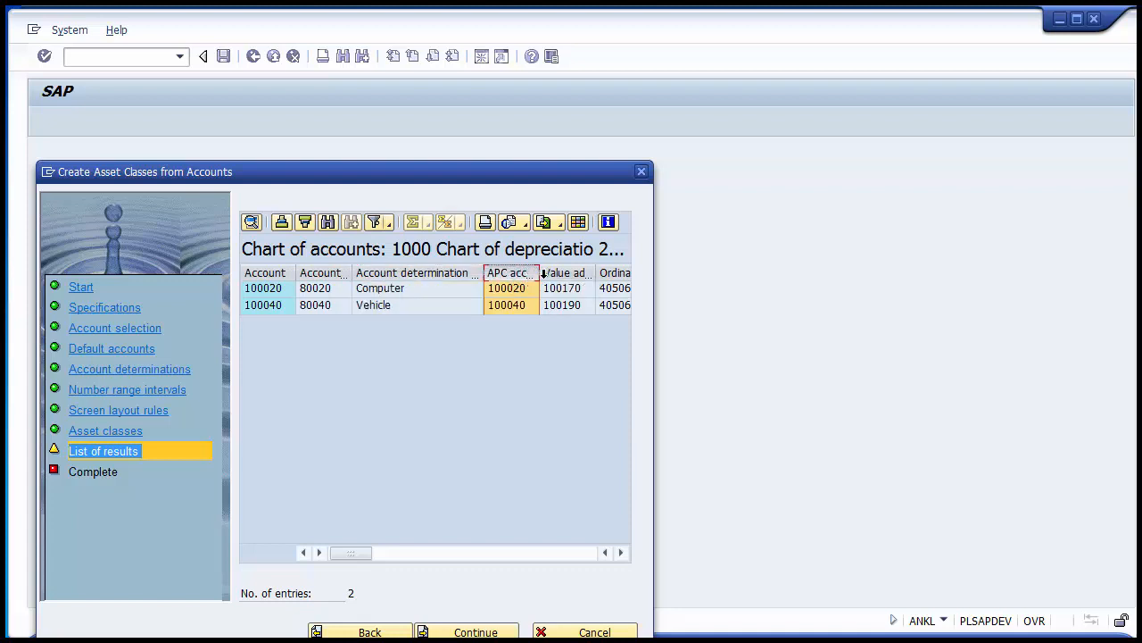
click(572, 272)
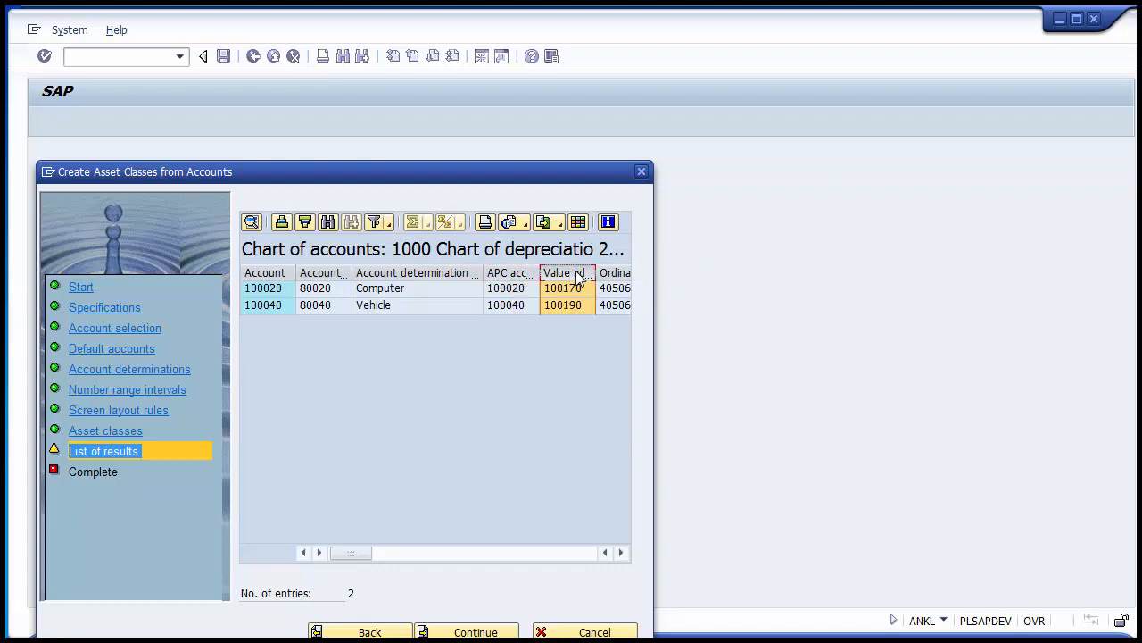
click(620, 553)
click(621, 553)
click(620, 553)
click(373, 273)
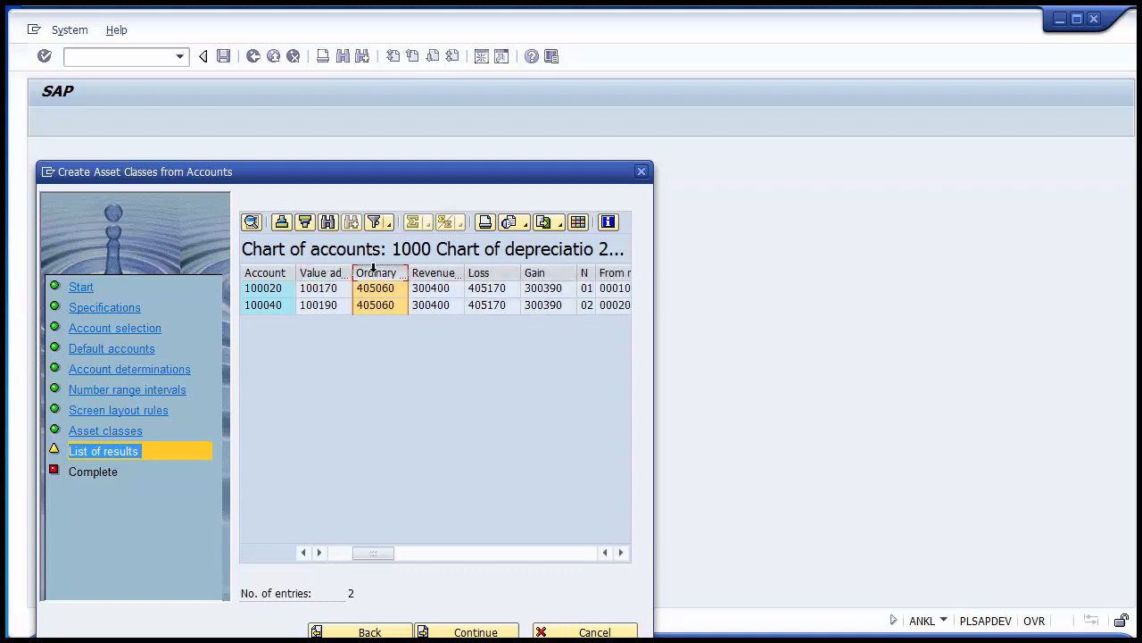
click(380, 304)
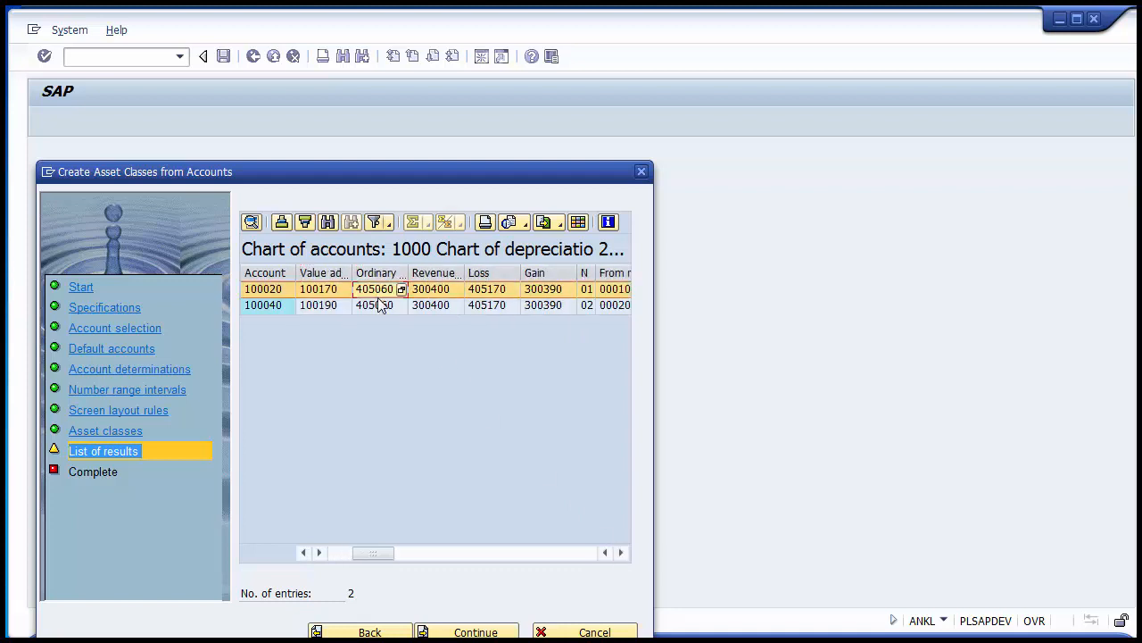
click(429, 273)
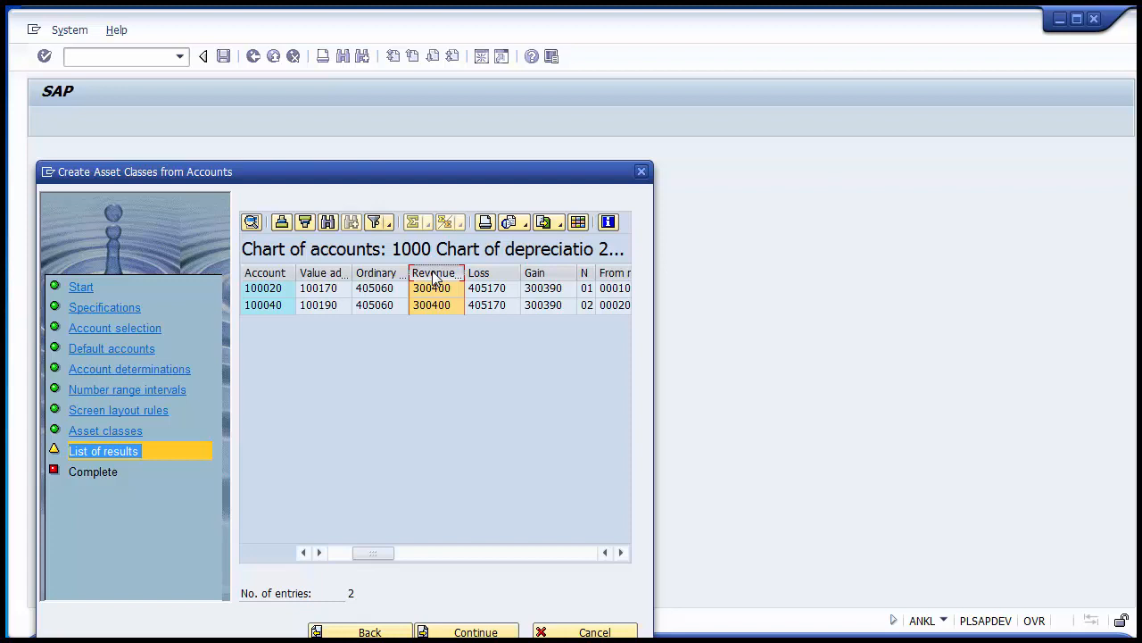
click(480, 274)
click(535, 273)
Examine the number range numbers and their from and to numbers for accounts 100020 and 100040
click(621, 552)
click(621, 552)
click(621, 553)
click(621, 552)
click(359, 273)
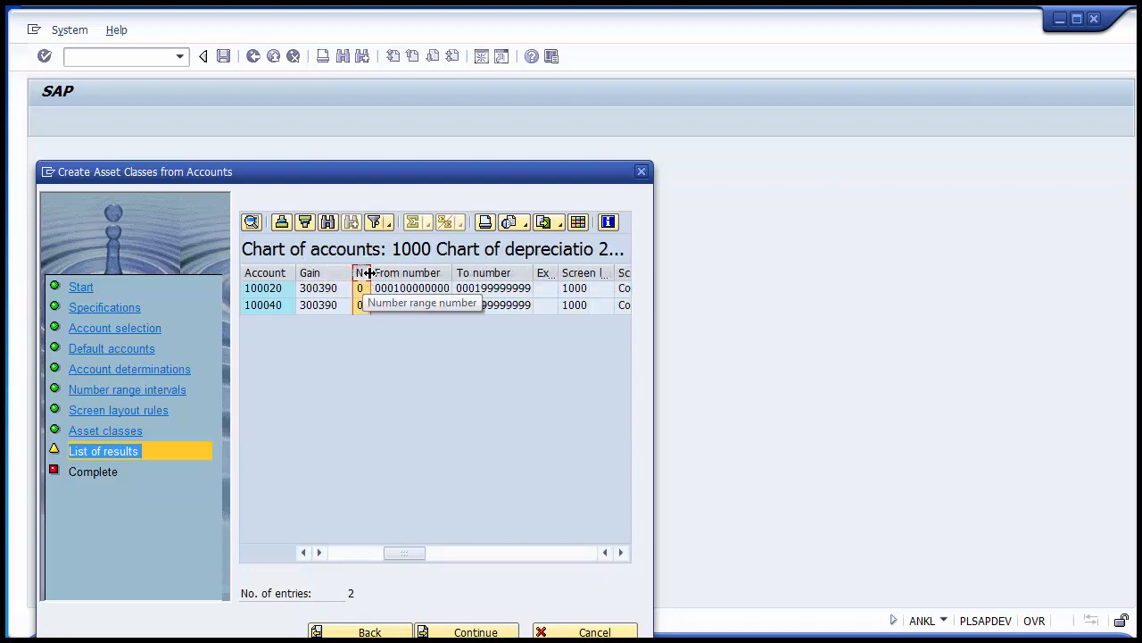
drag(368, 272, 380, 273)
click(434, 273)
click(491, 273)
click(435, 272)
click(485, 272)
click(420, 273)
click(433, 289)
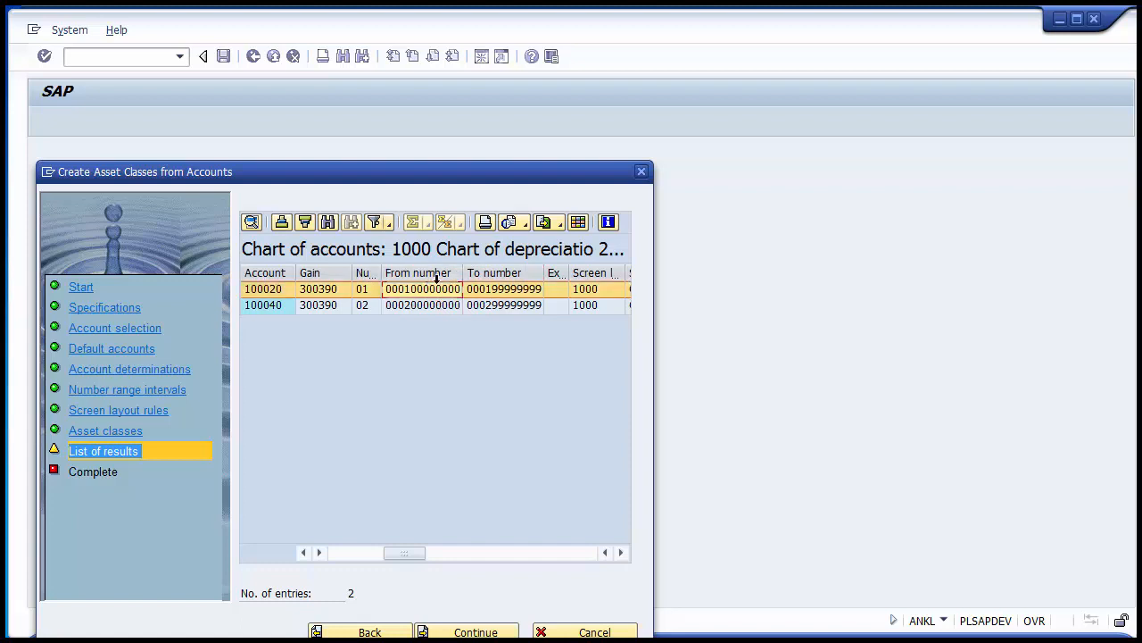
click(451, 306)
click(437, 289)
Examine the screen layout rules, their texts and the field group flags assigned to both accounts
click(621, 553)
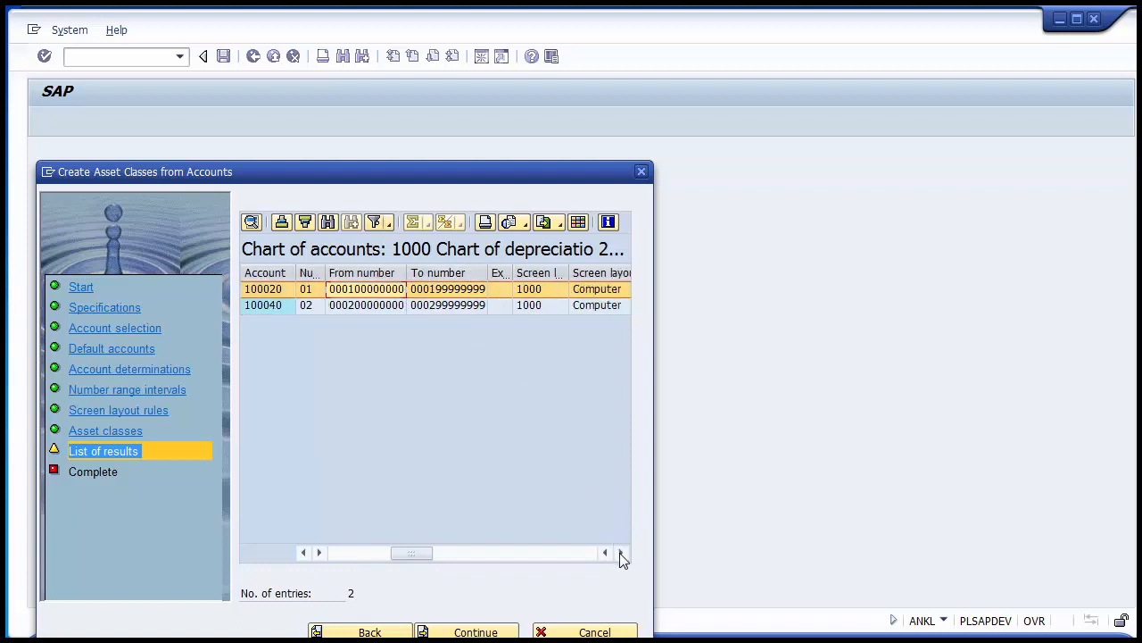
click(621, 552)
click(621, 552)
click(437, 306)
click(435, 289)
click(436, 306)
click(511, 285)
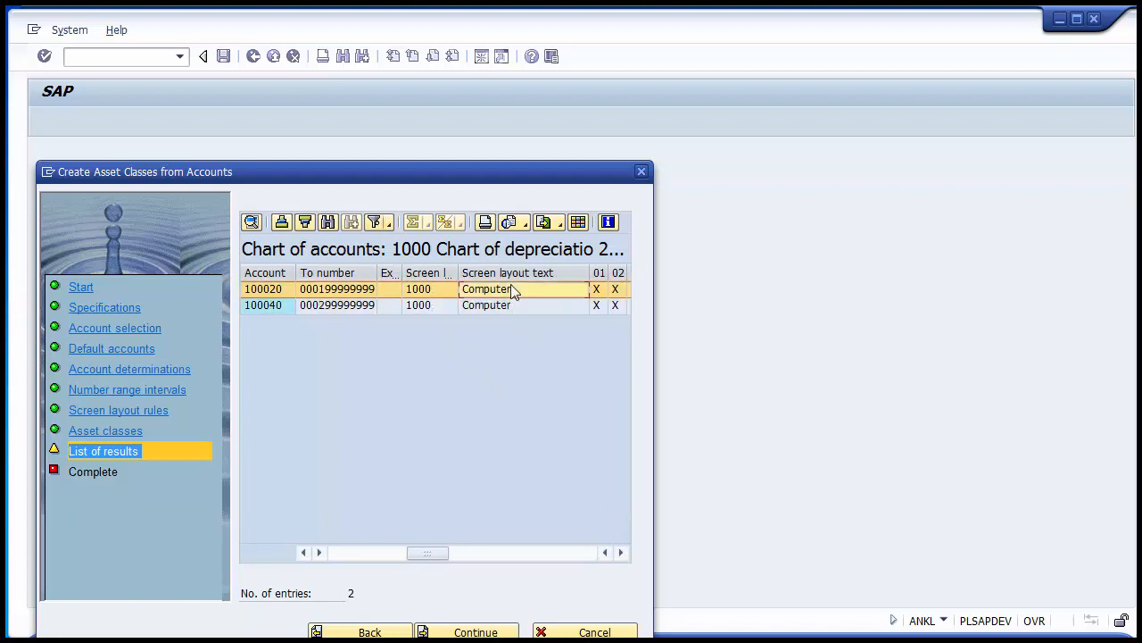
click(511, 307)
click(510, 291)
click(622, 552)
click(622, 553)
click(621, 553)
click(621, 553)
click(621, 552)
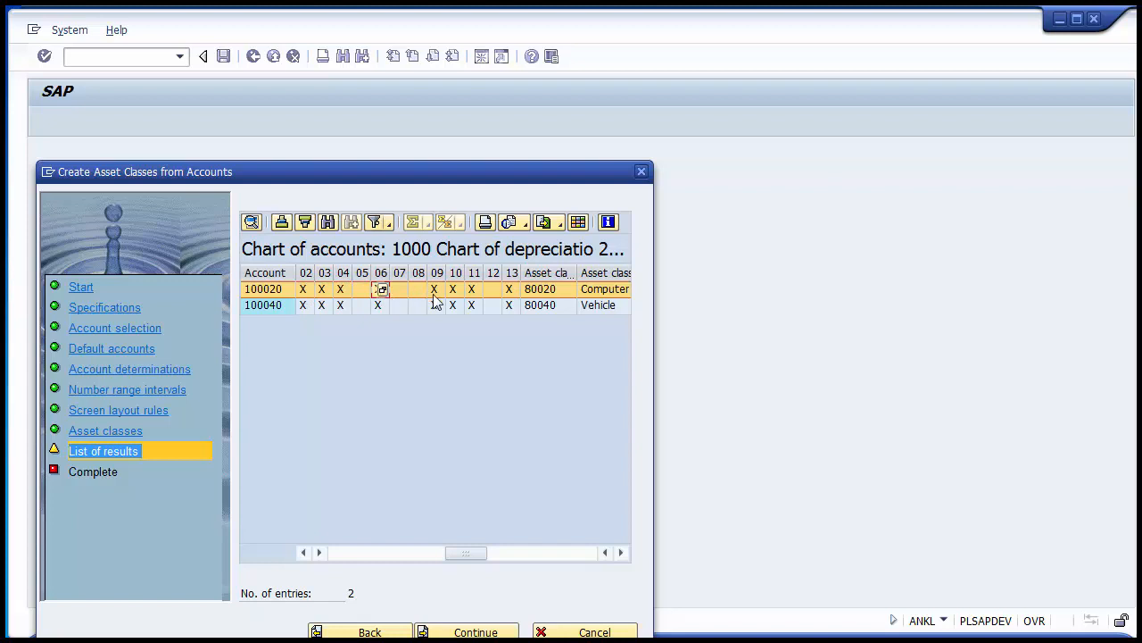
Examine the asset classes, their texts, depreciation keys and useful lives in the list of results for both accounts
click(543, 272)
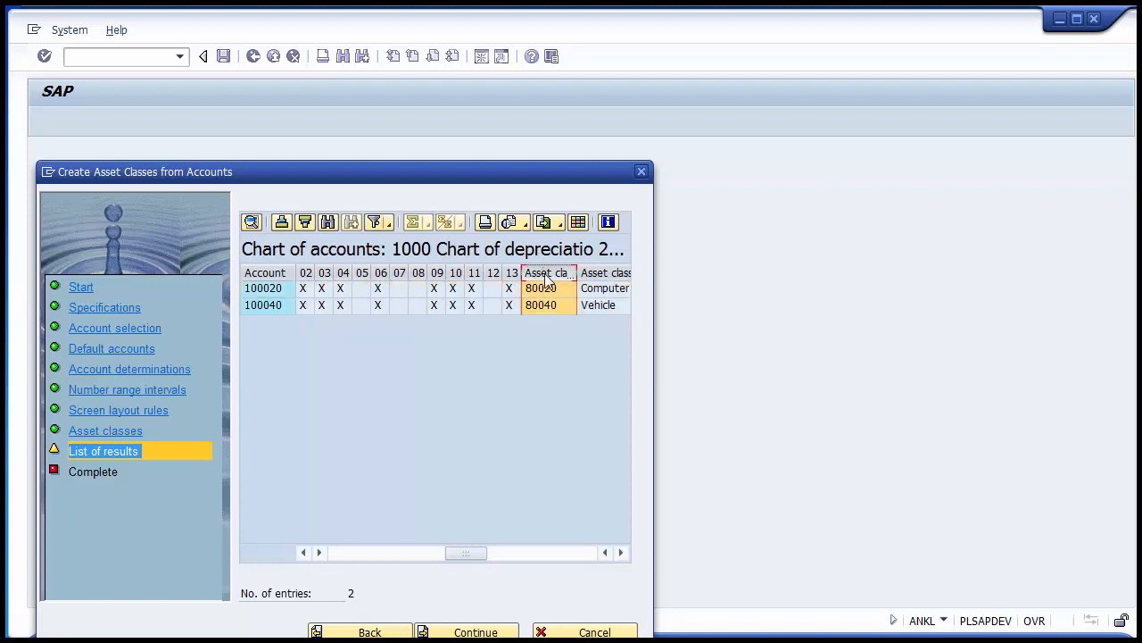
click(603, 272)
click(622, 553)
click(622, 553)
click(622, 552)
click(622, 552)
click(623, 552)
click(622, 553)
click(622, 553)
click(622, 553)
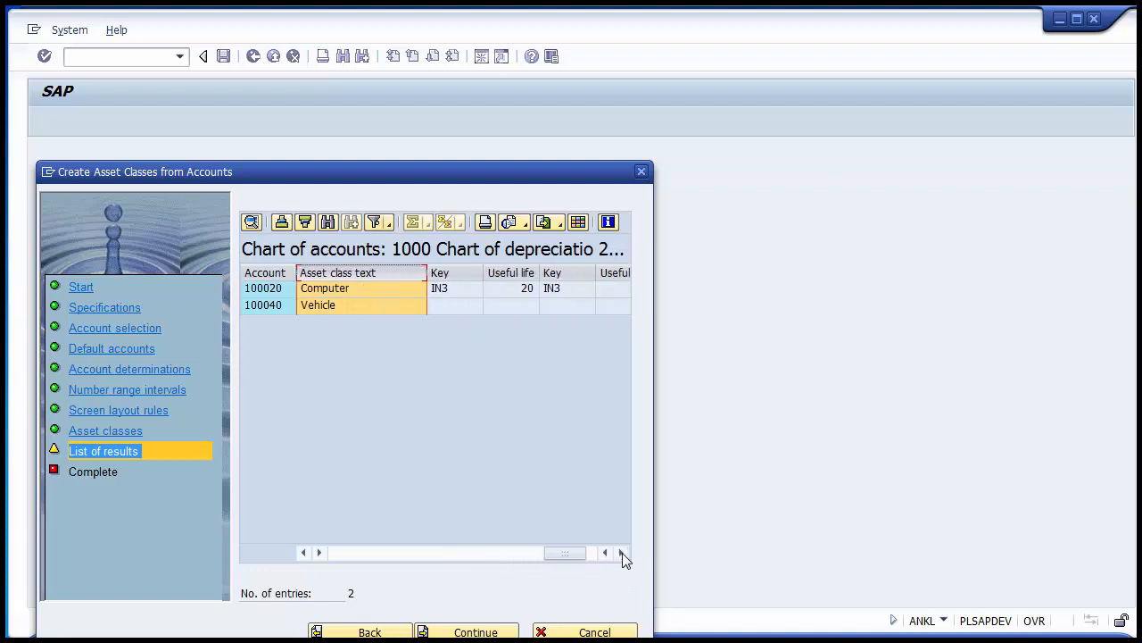
click(622, 552)
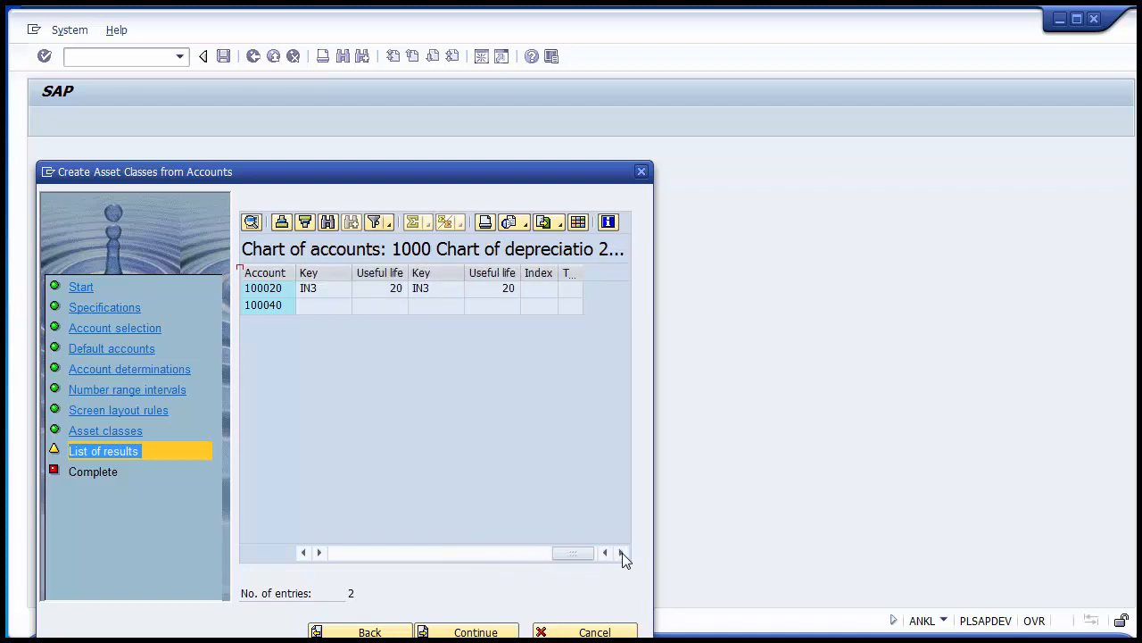
click(313, 291)
click(370, 290)
click(431, 293)
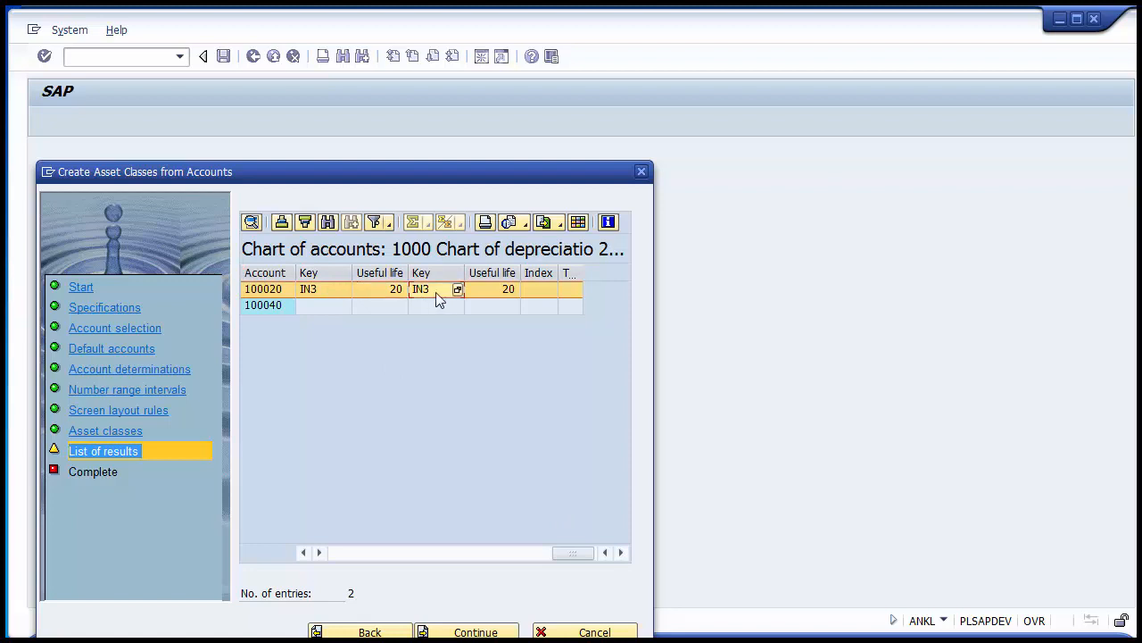
click(495, 291)
click(313, 306)
click(380, 307)
click(430, 307)
click(491, 307)
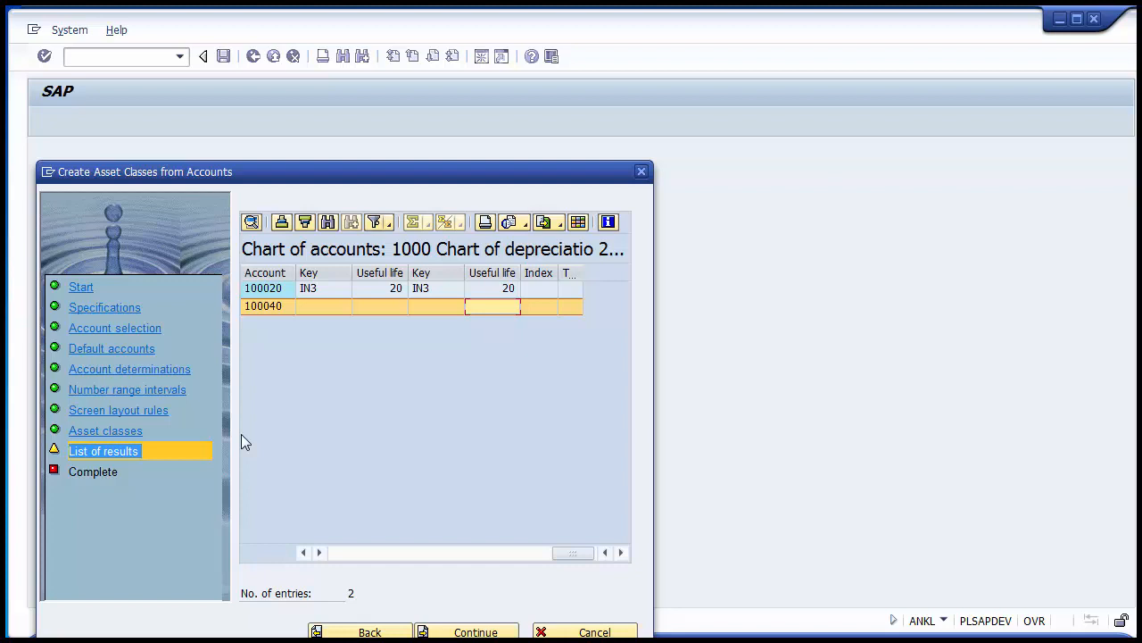
Complete the asset class wizard and confirm that the objects should be generated
click(471, 632)
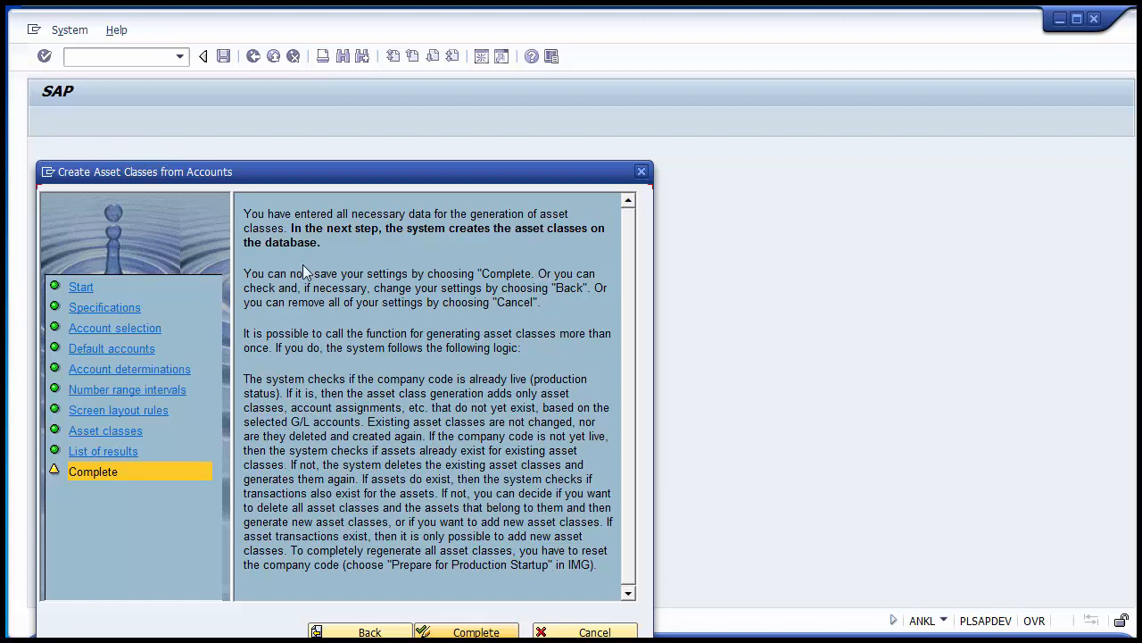
click(479, 632)
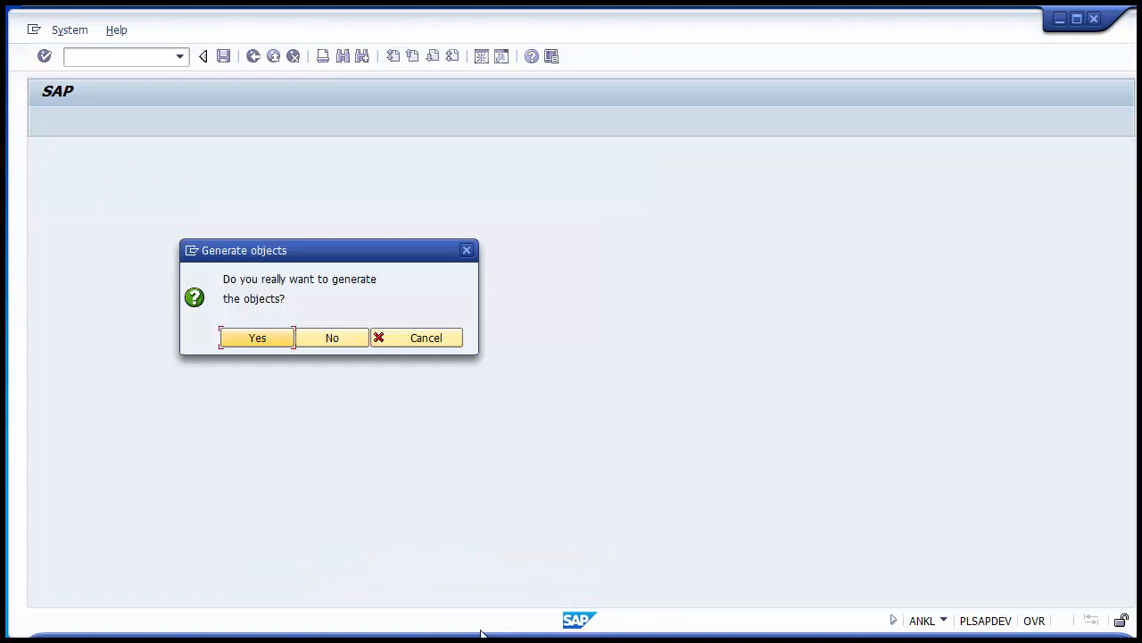
drag(233, 279, 313, 309)
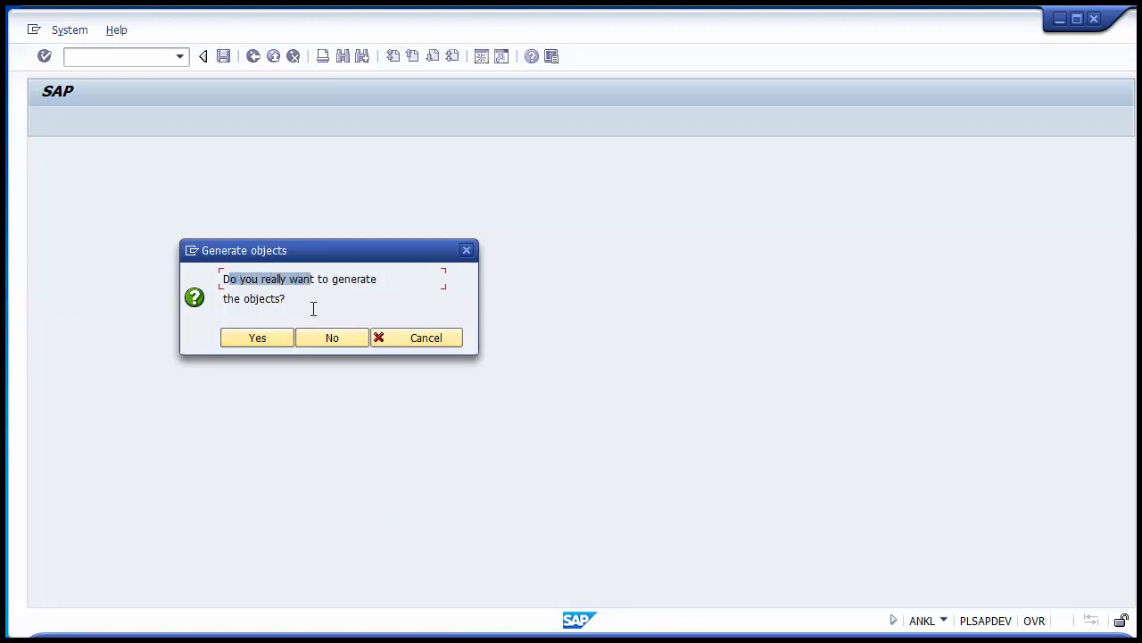
click(299, 301)
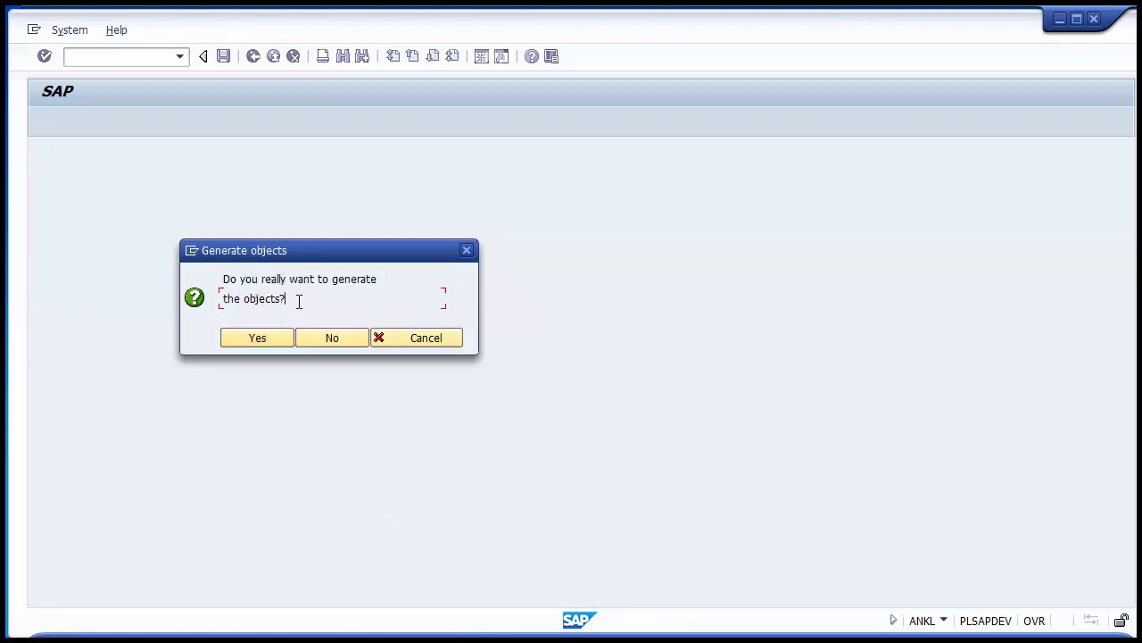
click(258, 340)
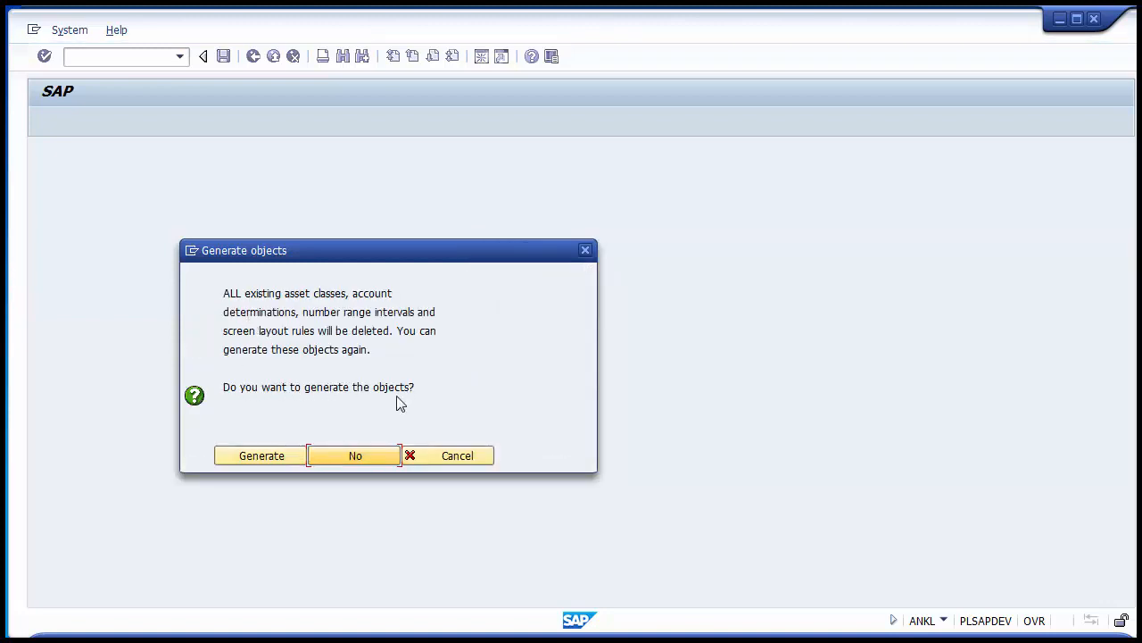
Generate the objects without deleting all existing ones, recording the changes in customizing request DEVK903180
click(262, 456)
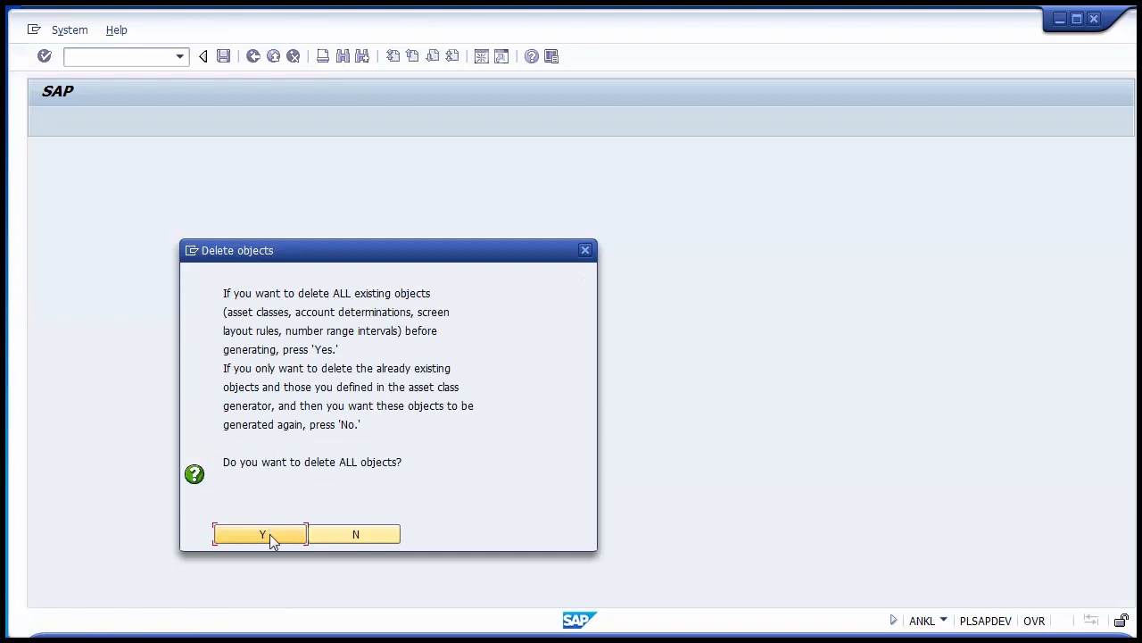
click(349, 536)
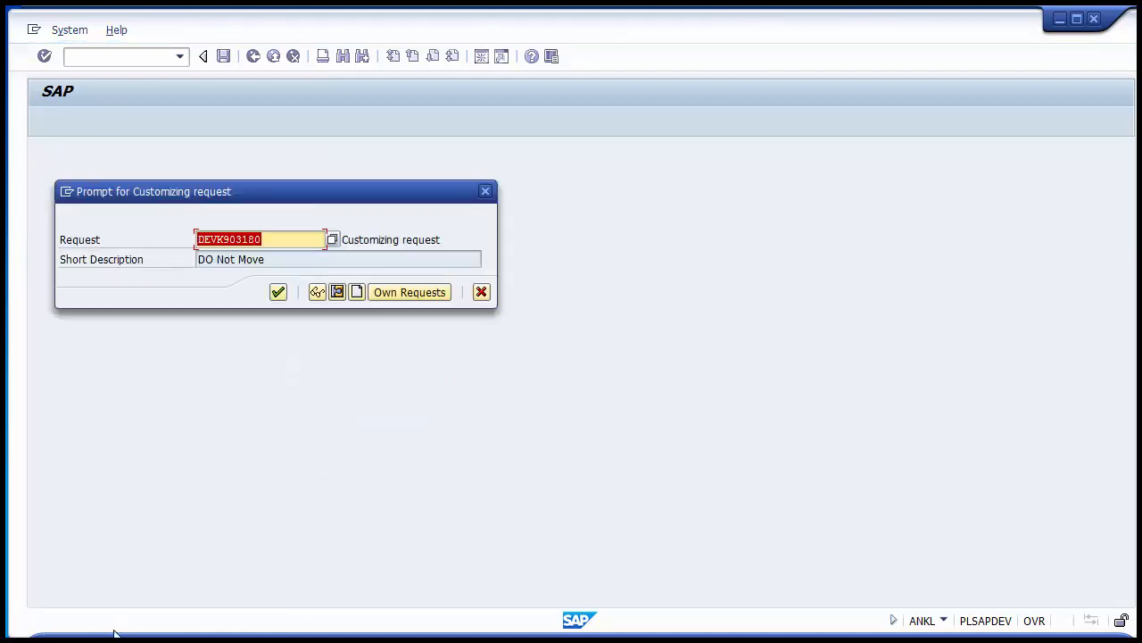
click(278, 293)
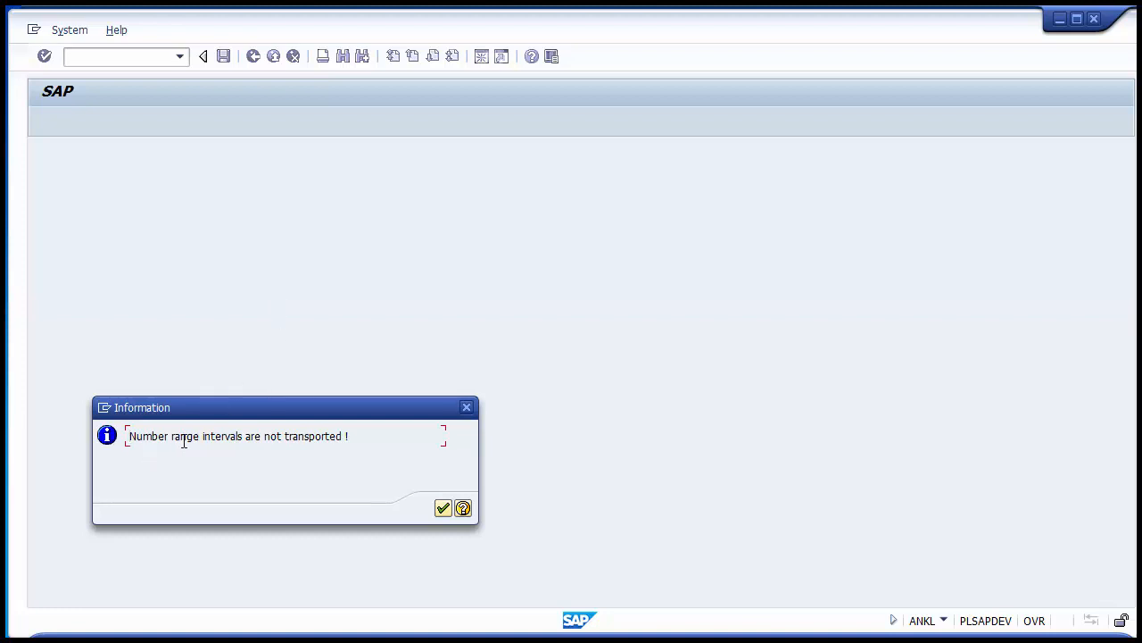
click(443, 509)
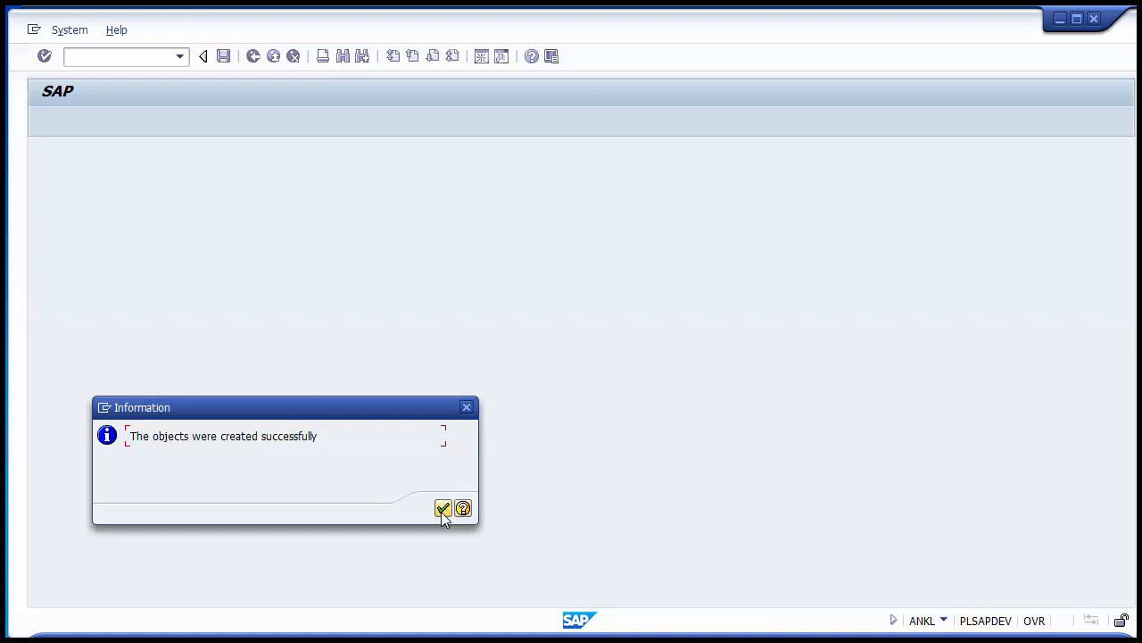
drag(327, 438, 127, 437)
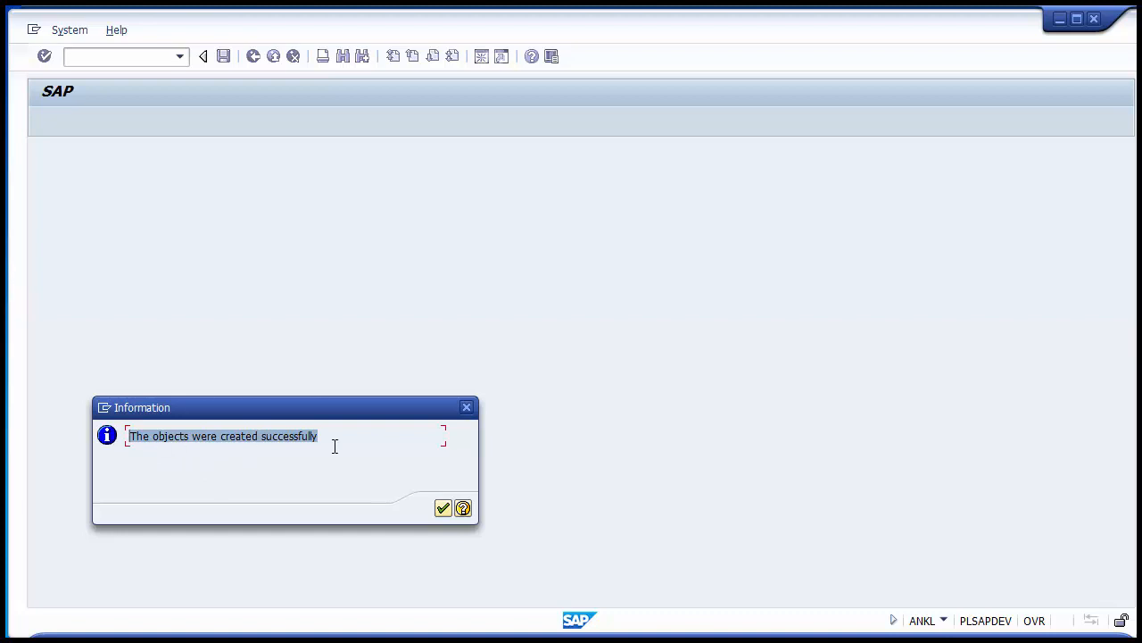
Acknowledge the object creation and examine the generated account determinations, G/L accounts and number ranges in the list of results, closing it when done
click(443, 509)
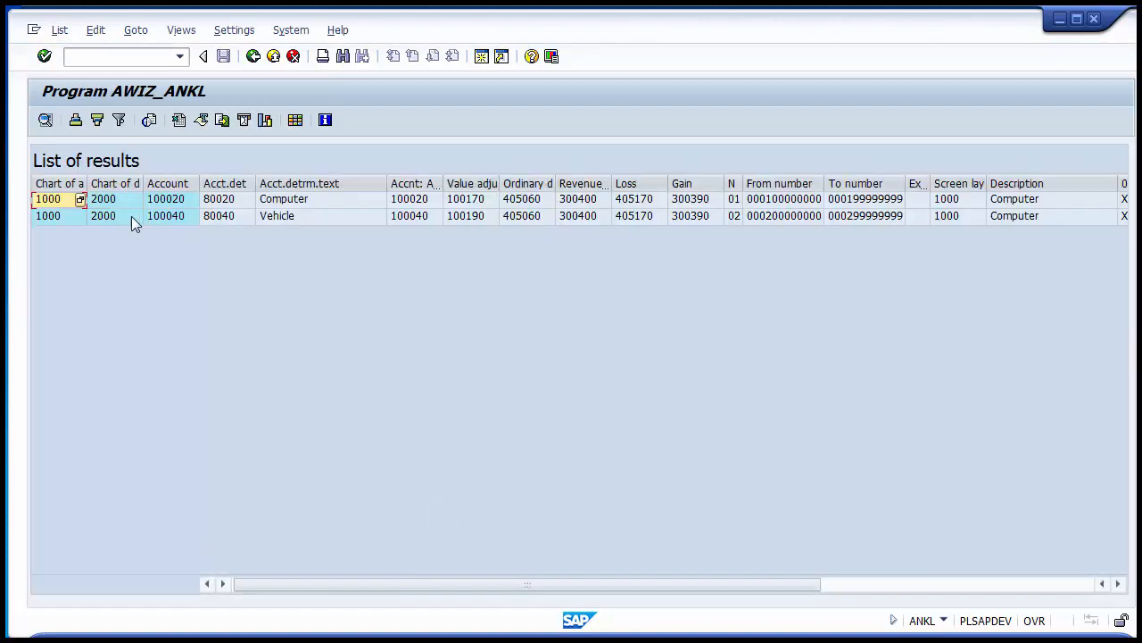
click(118, 200)
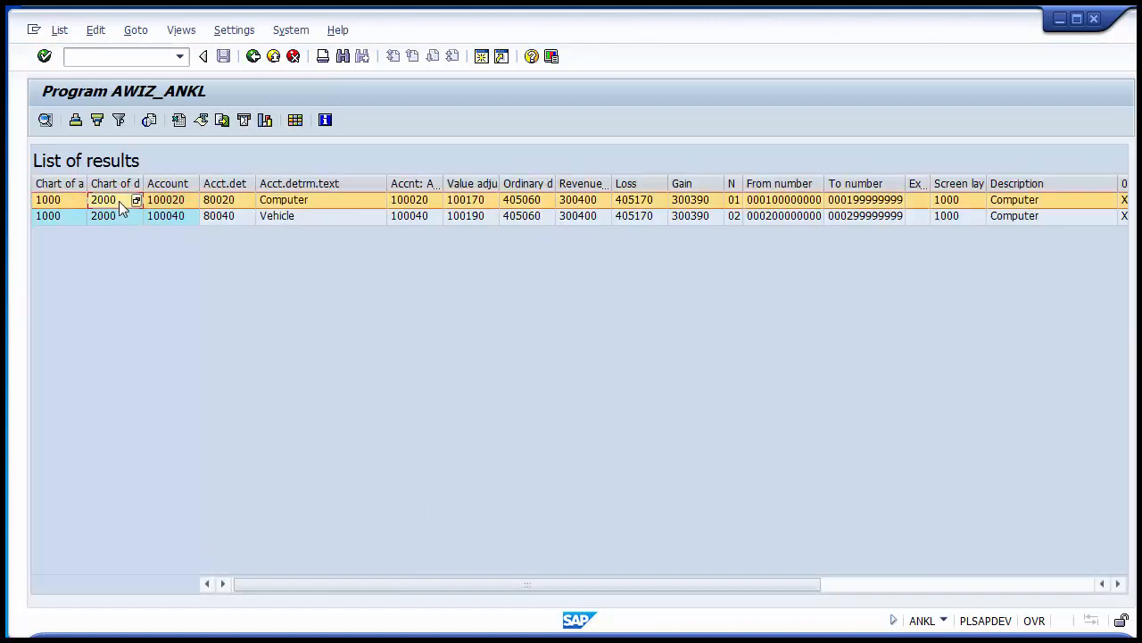
click(154, 215)
click(217, 204)
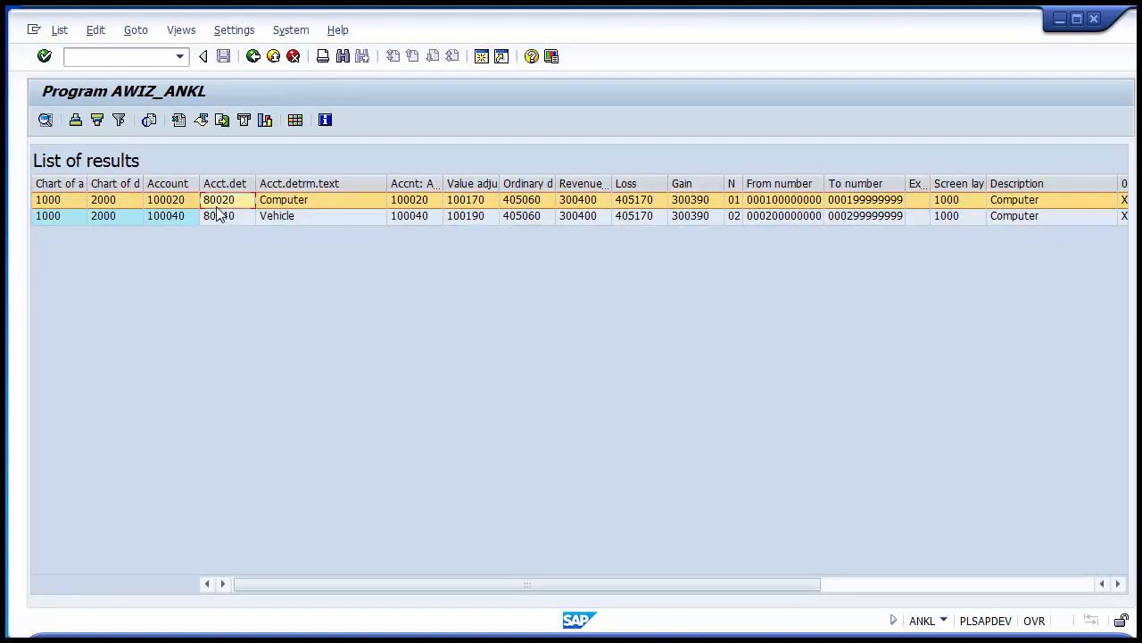
click(43, 202)
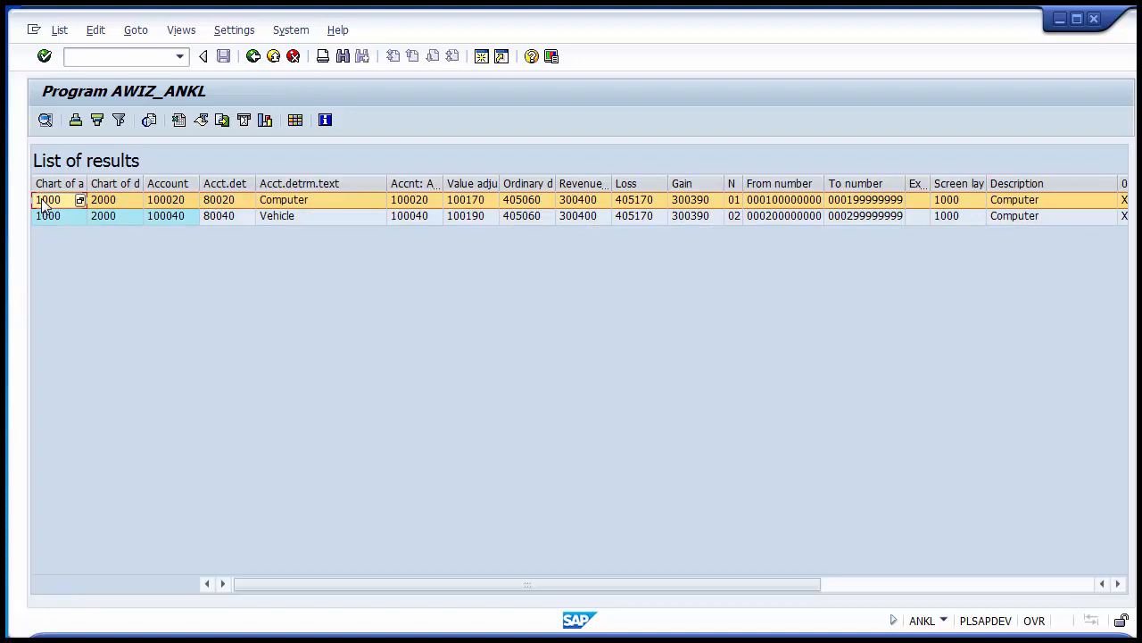
click(312, 203)
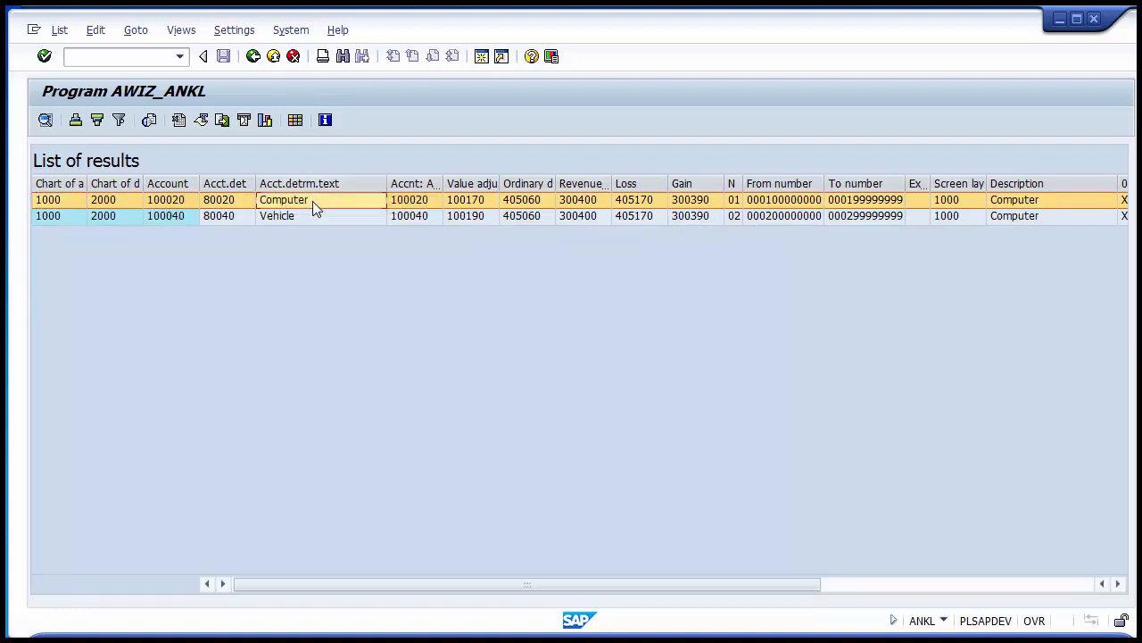
click(405, 205)
key(Left)
drag(1119, 585, 808, 581)
click(253, 57)
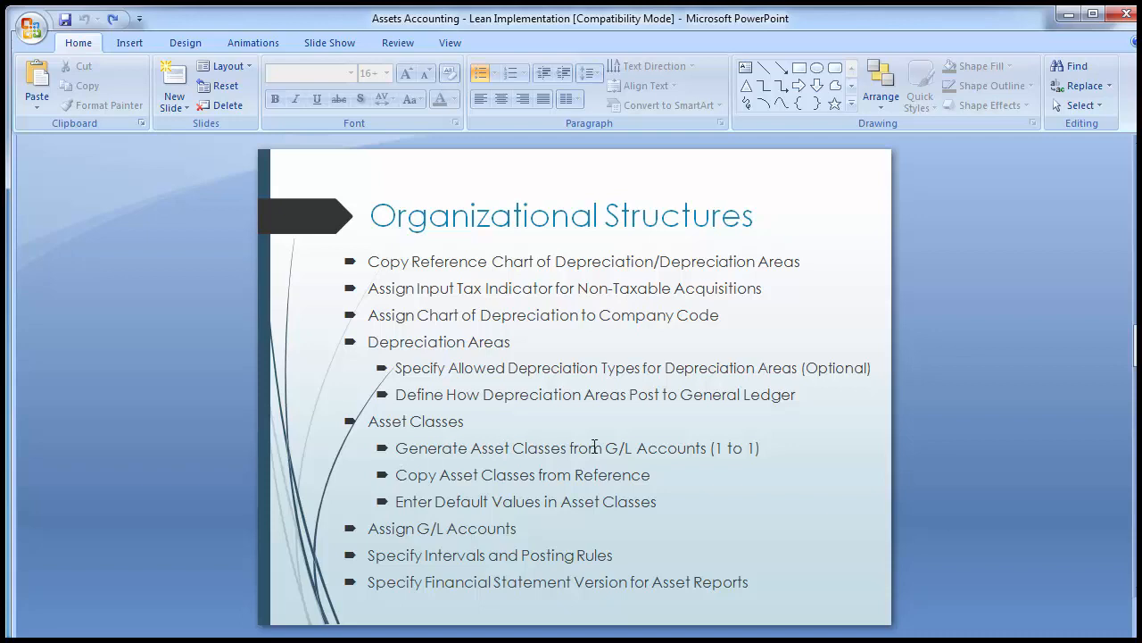
Switch to the PowerPoint outline and review the asset class tasks on the Organizational Structures slide, starting at generating classes from G/L accounts
click(775, 454)
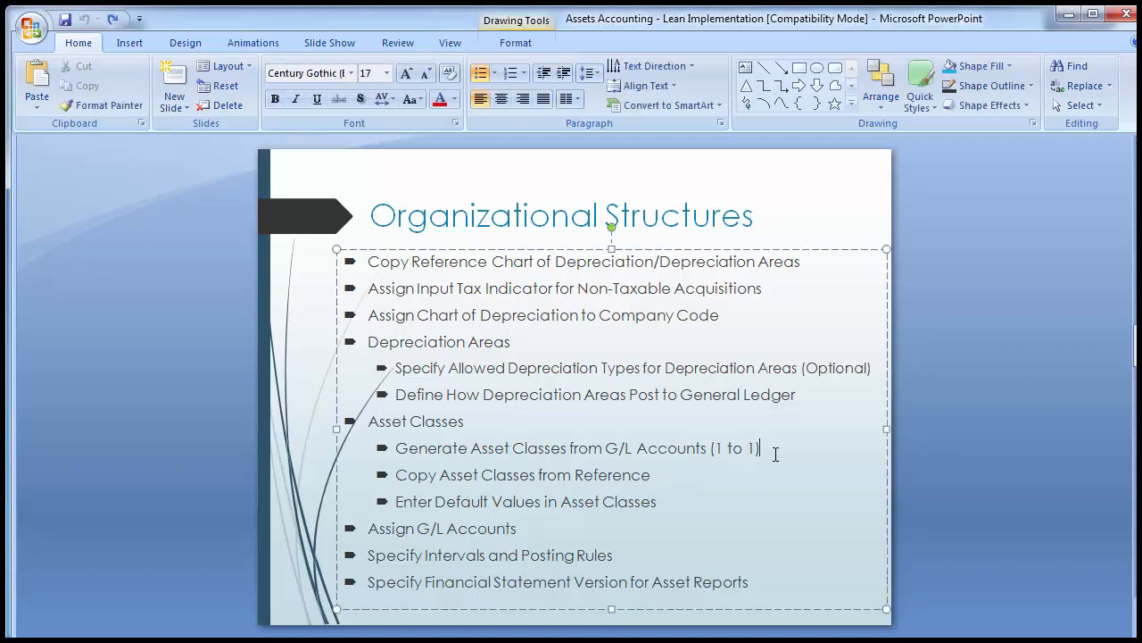